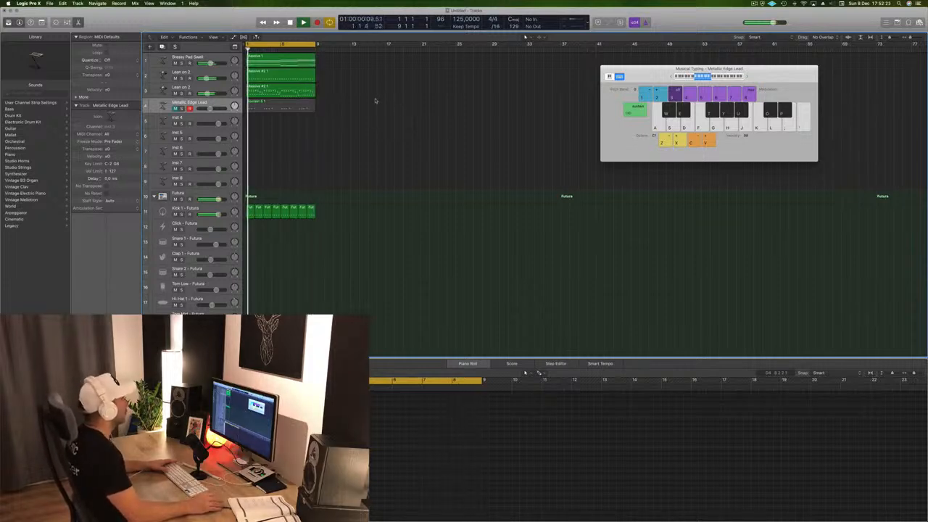
Stop playback and enlarge the height of the Brassy Pad Swell track, leaving its region deselected.
key(space)
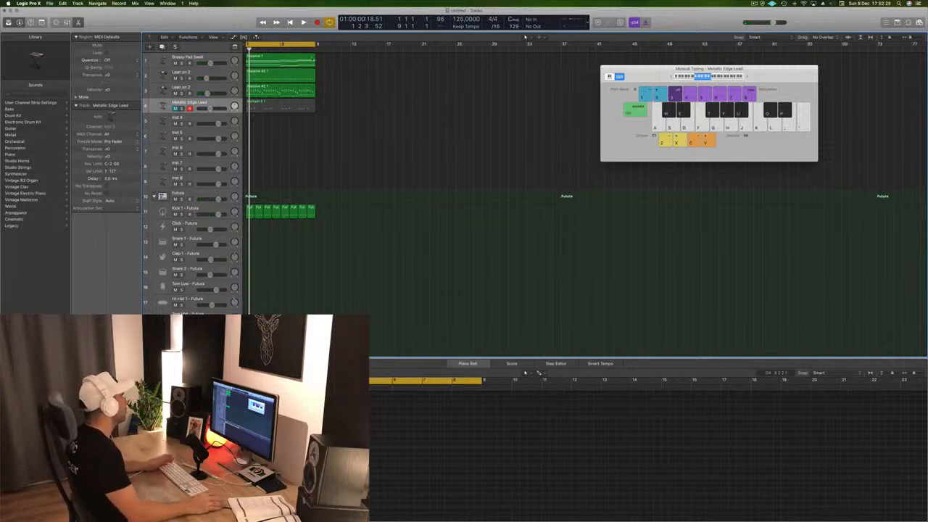
click(222, 61)
drag(215, 68, 214, 133)
click(458, 110)
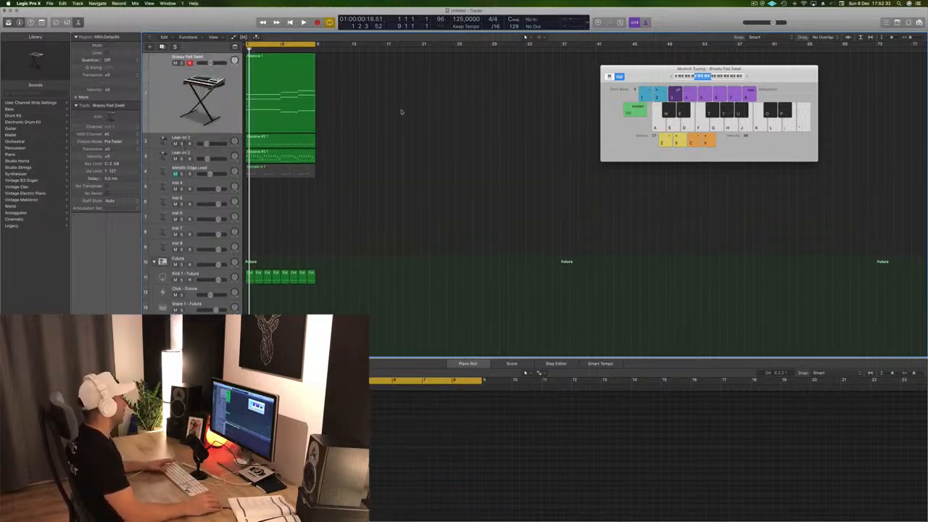
Play the arrangement and audition the Brassy Pad Swell track in solo, switching solo back off.
key(space)
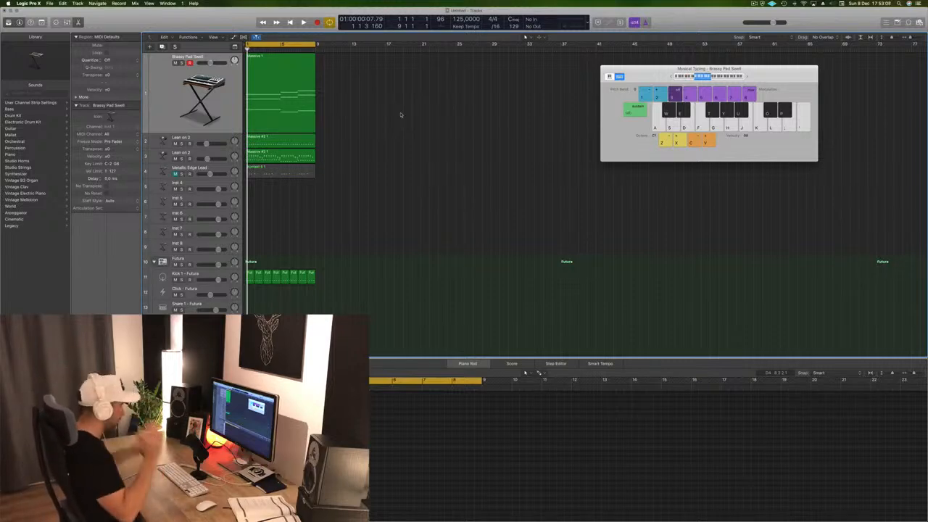
key(space)
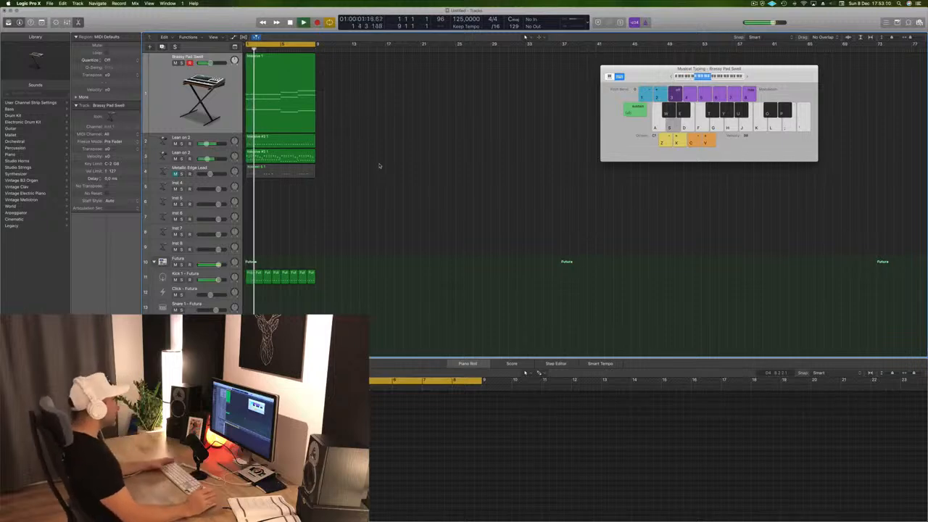
key(space)
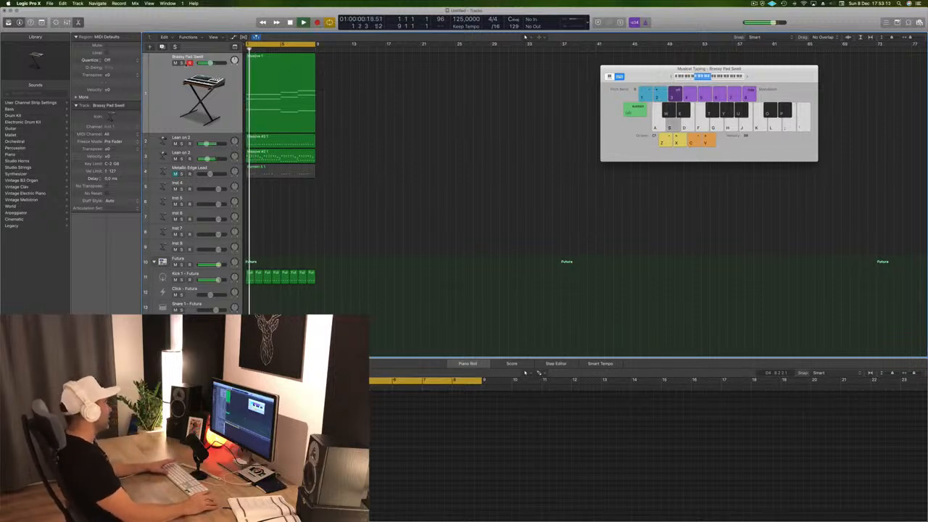
click(174, 67)
click(182, 63)
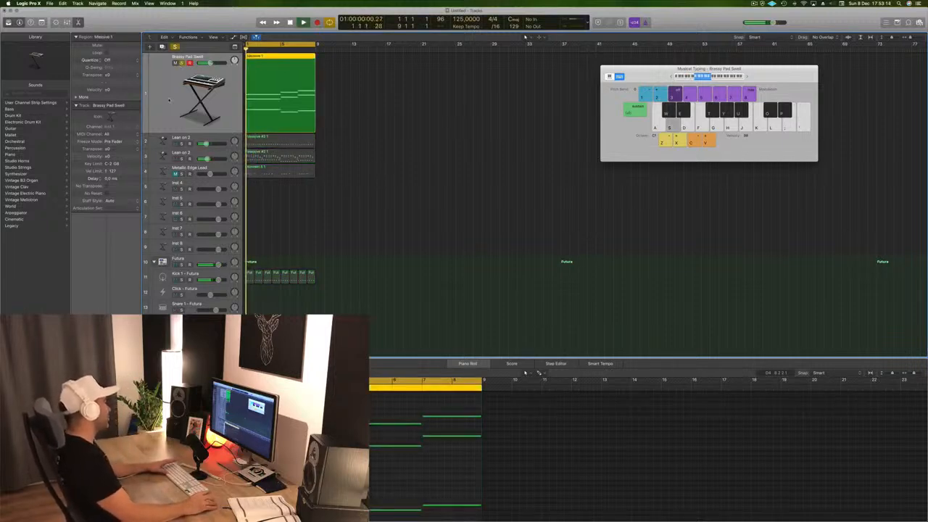
key(space)
key(space)
click(175, 47)
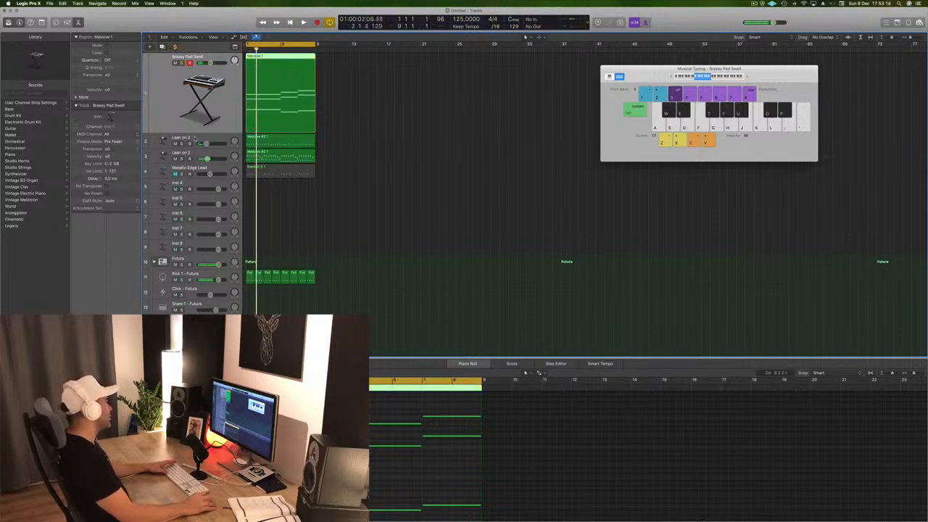
Audition the upper Lean on 2 track (track 2) in solo and switch its solo off.
click(195, 138)
key(space)
click(182, 143)
key(space)
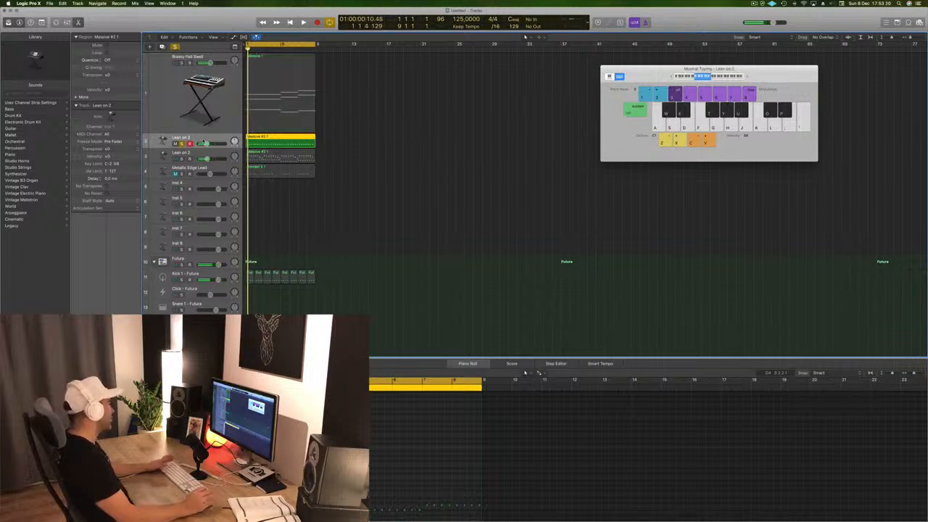
key(space)
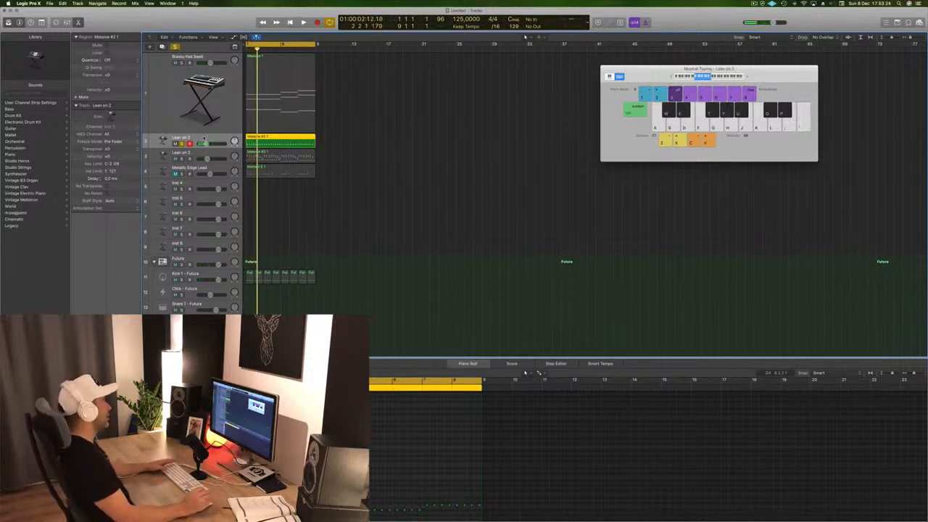
key(s)
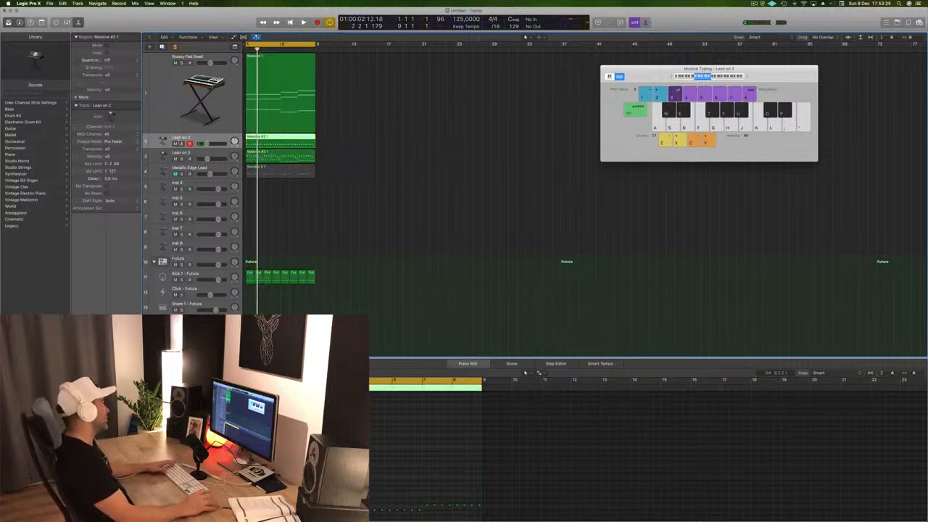
Audition the lower Lean on 2 track (track 3) in solo during playback and switch its solo off.
key(space)
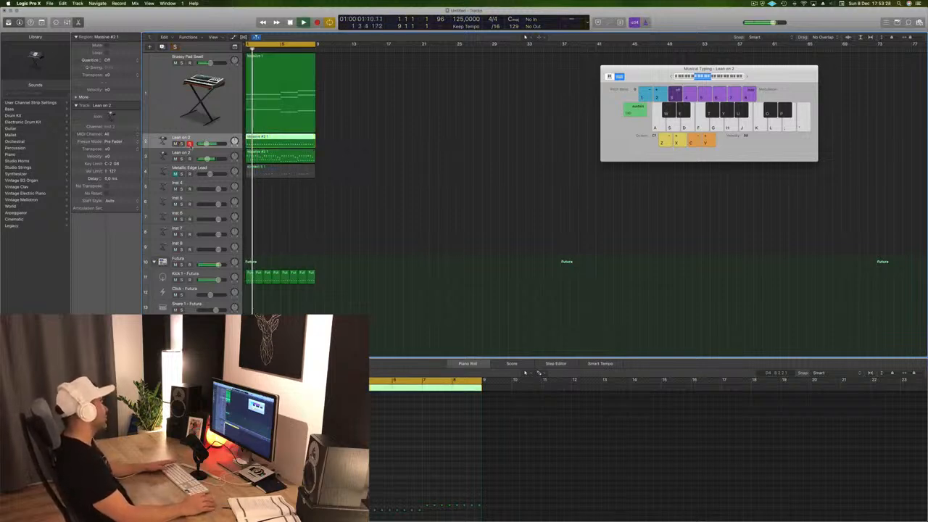
key(Down)
key(s)
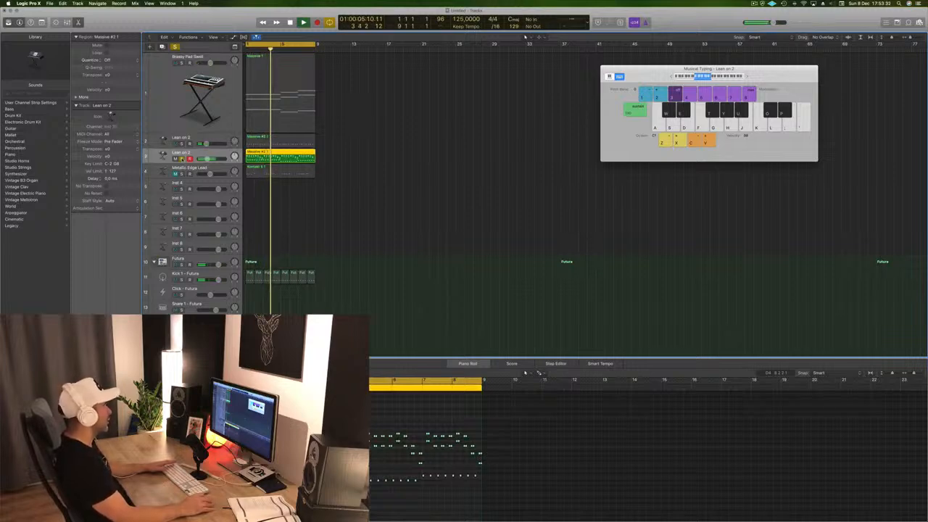
click(182, 158)
key(space)
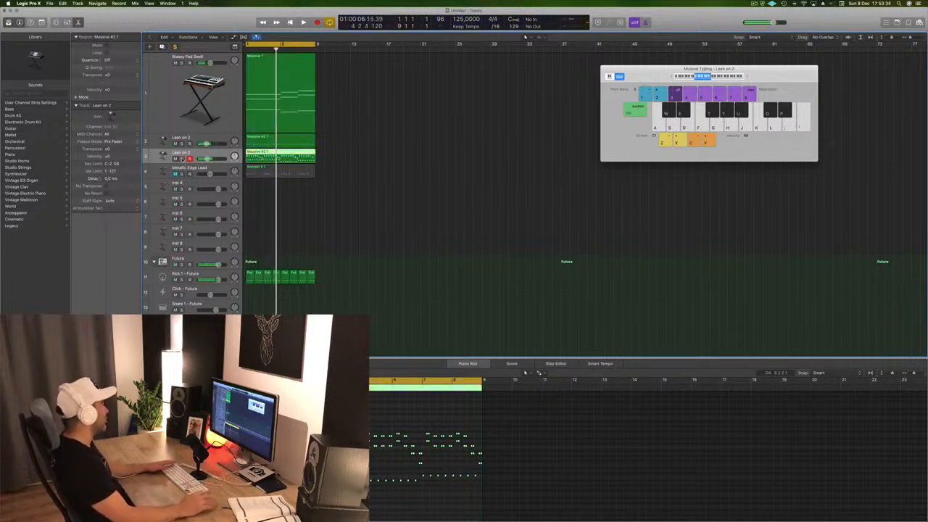
Unmute the Metallic Edge Lead track to hear it with the arrangement, and mute it again.
click(337, 207)
key(space)
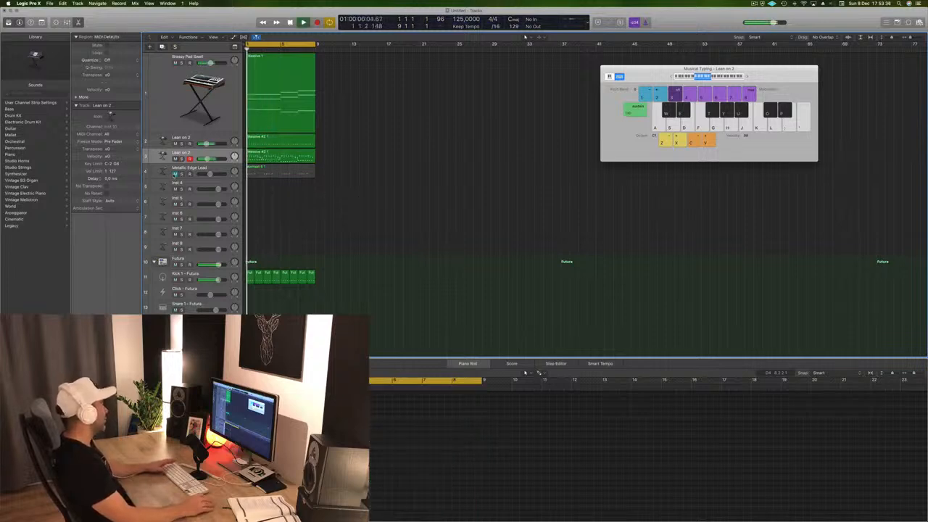
click(176, 174)
key(Down)
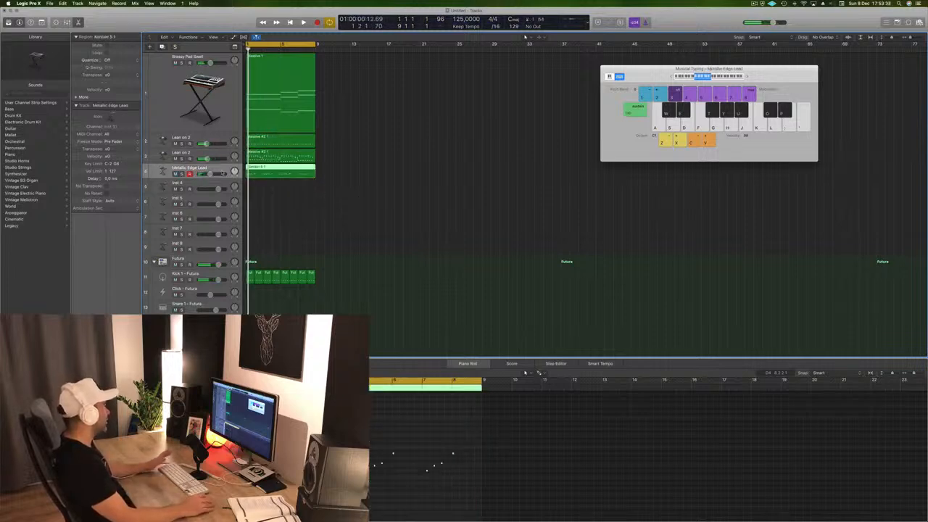
key(space)
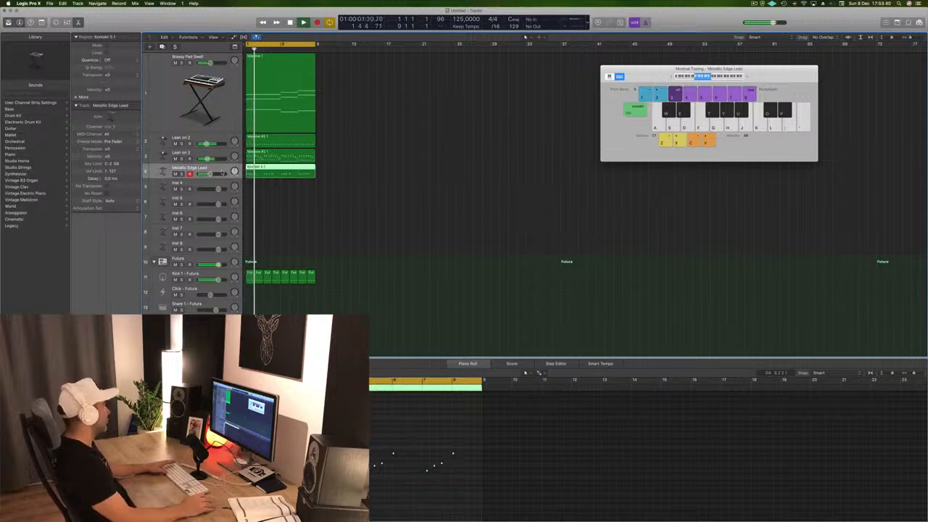
key(space)
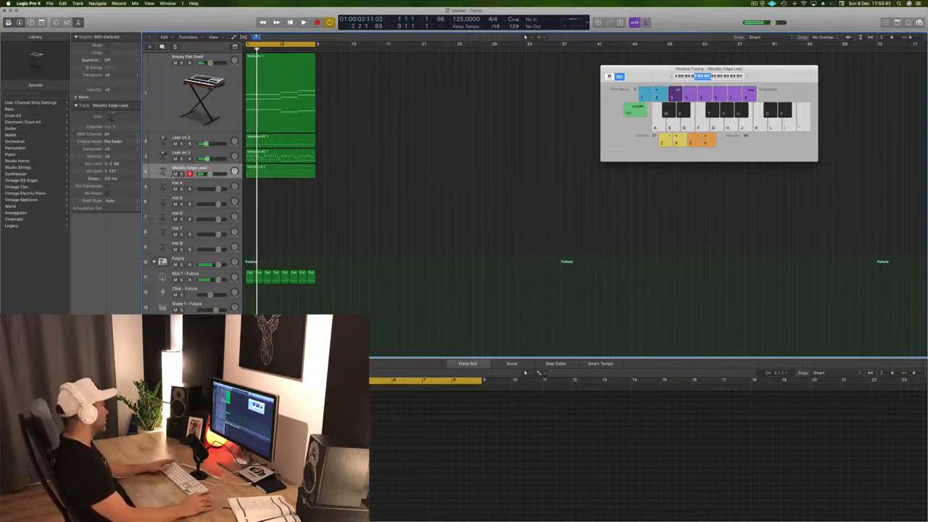
key(Return)
key(space)
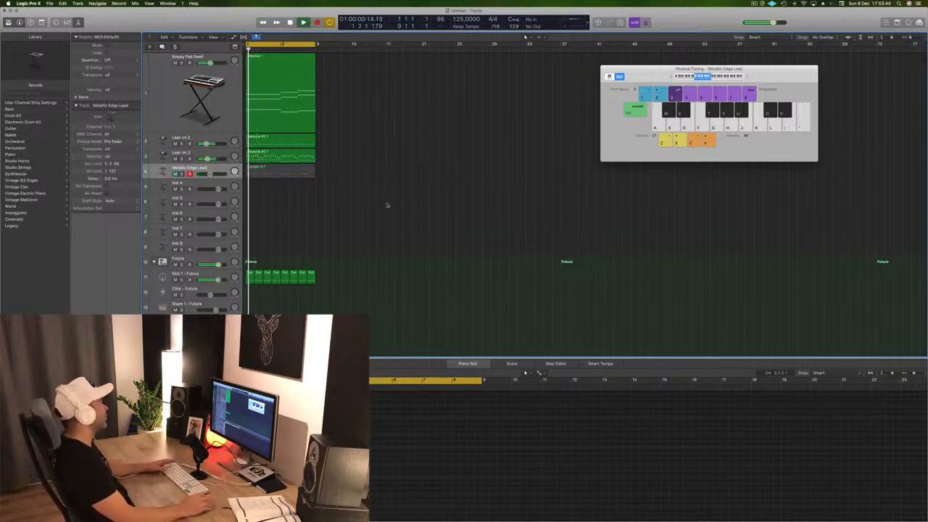
key(space)
Copy the first Kick 1 region to the Snare 1 track and move its notes to the snare pitch on beats 2 and 4.
click(216, 276)
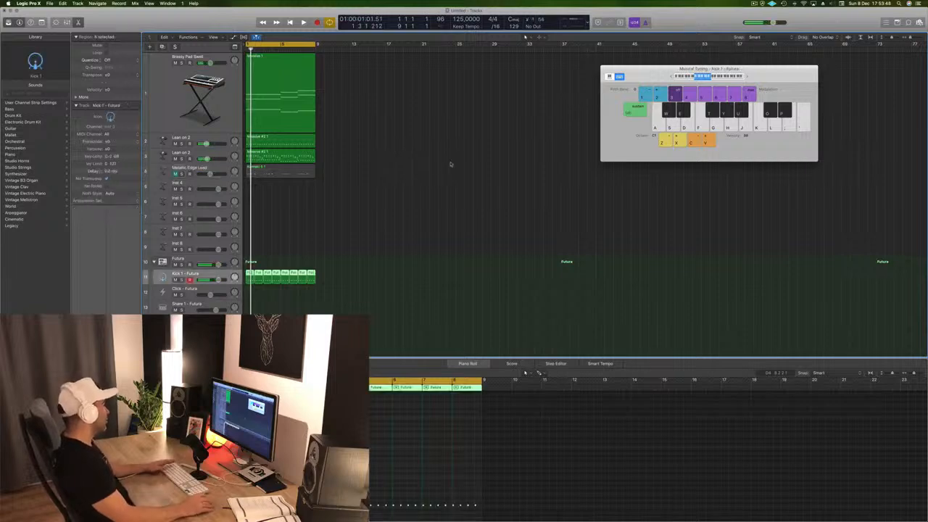
scroll(370, 163, down, 5)
click(301, 213)
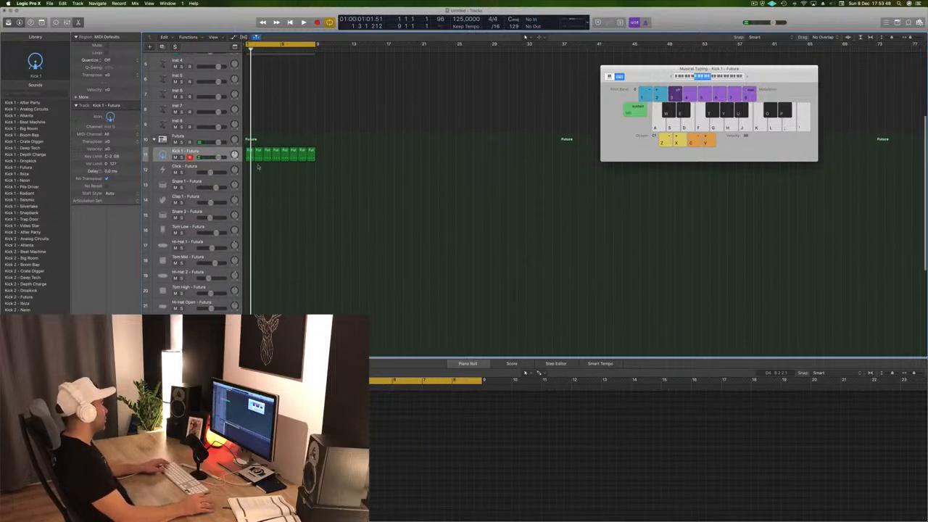
drag(250, 151, 257, 189)
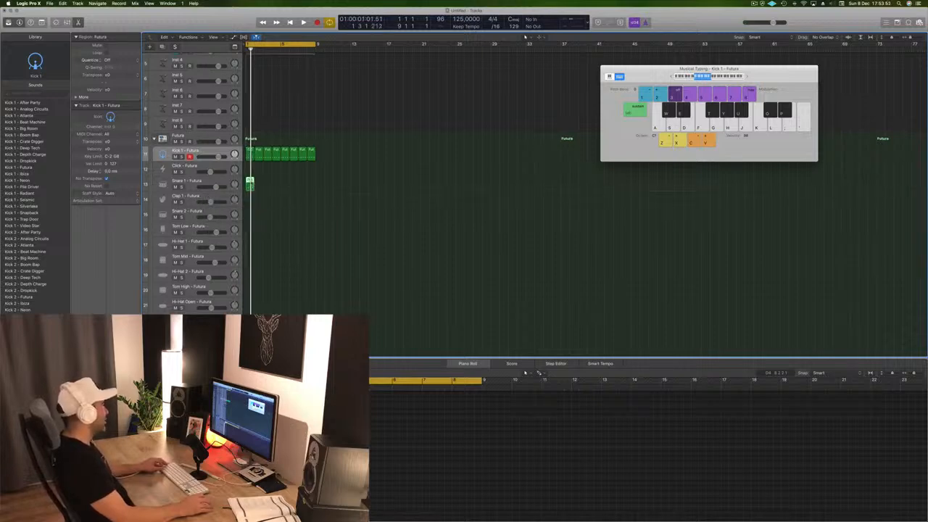
key(e)
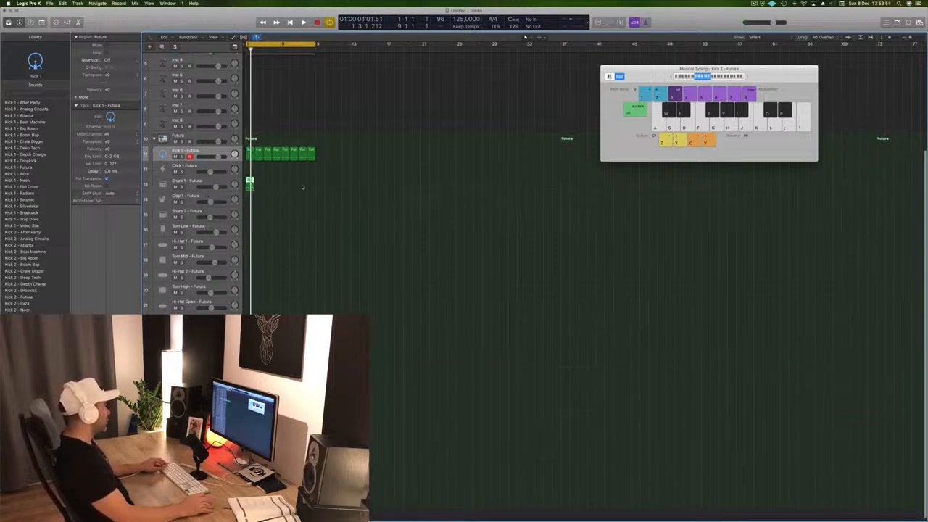
key(e)
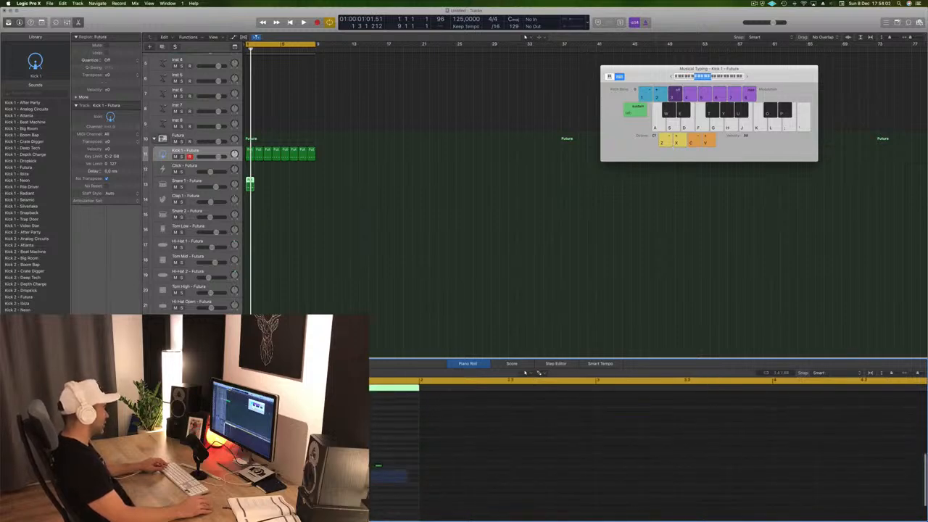
drag(407, 483, 368, 461)
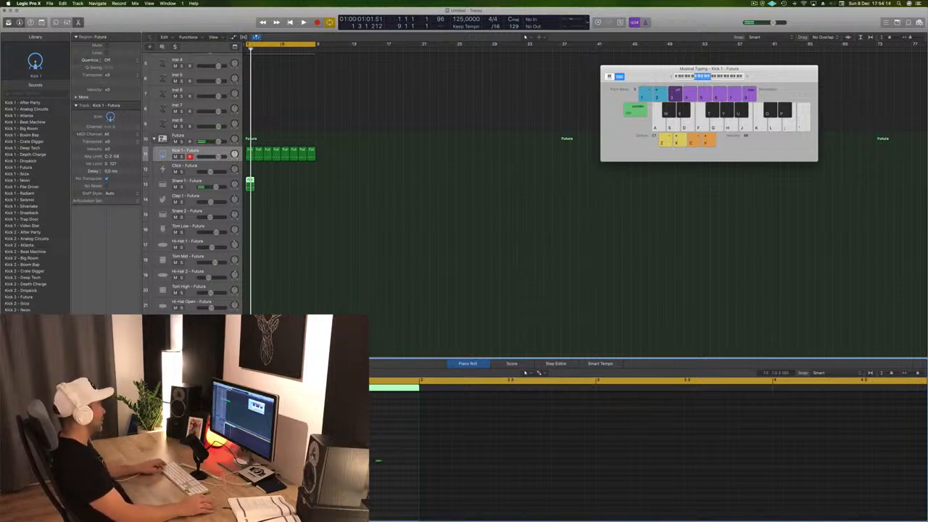
Duplicate the Snare 1 region across bars 2 to 8 and lower the Snare 1 volume during playback.
drag(248, 181, 258, 184)
drag(284, 182, 311, 188)
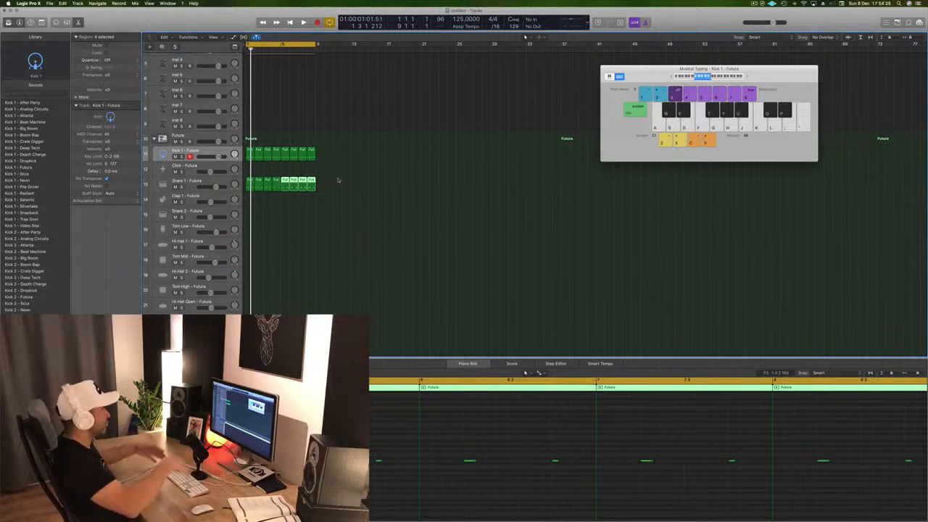
key(space)
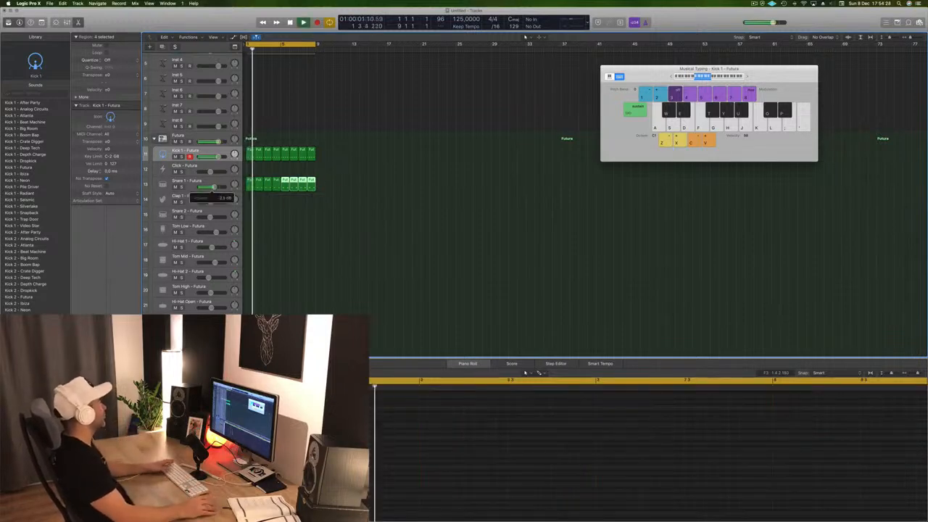
drag(214, 188, 250, 199)
key(space)
Edit the one-bar Clap 1 region to a single clap on beat 2 and play it back with the kick and snare.
click(391, 498)
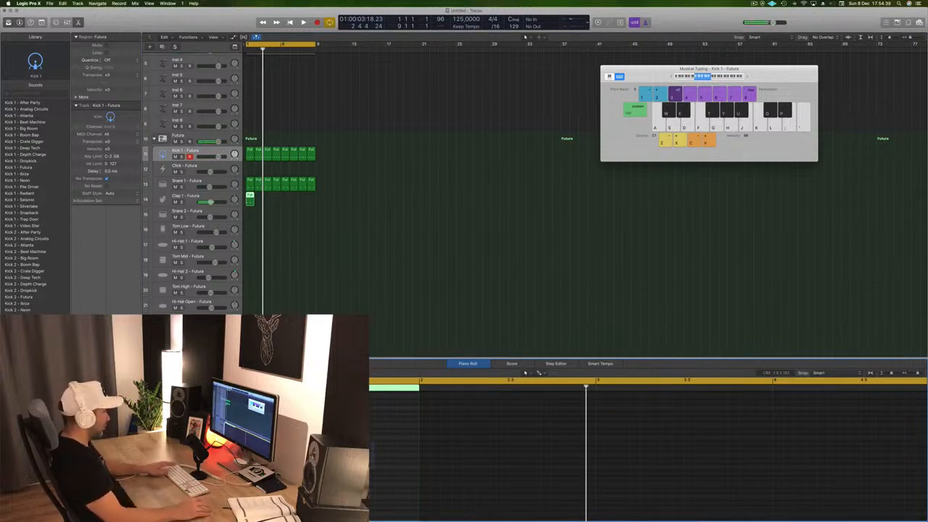
key(Return)
key(space)
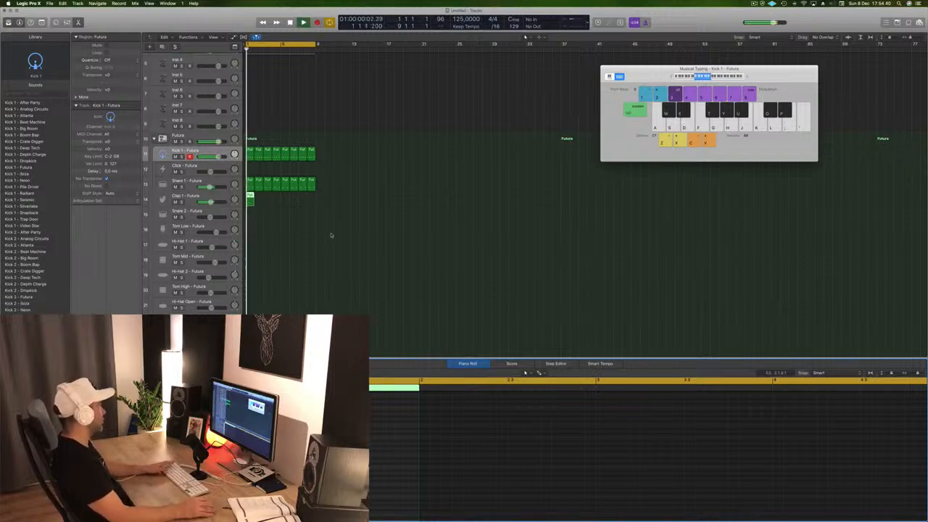
key(space)
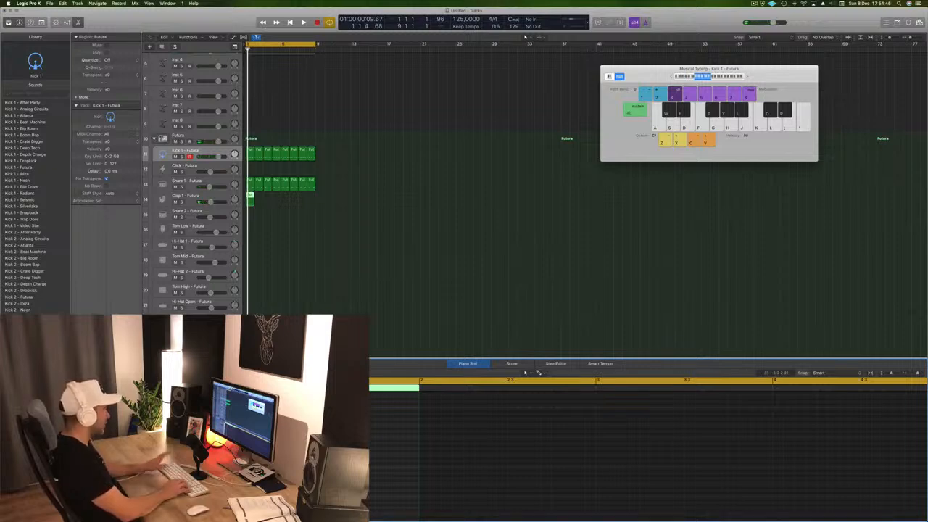
key(space)
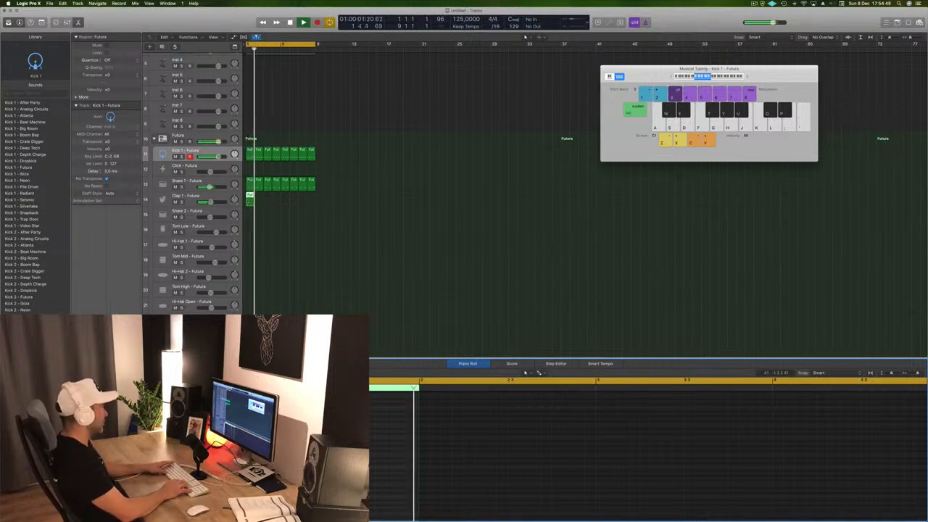
key(space)
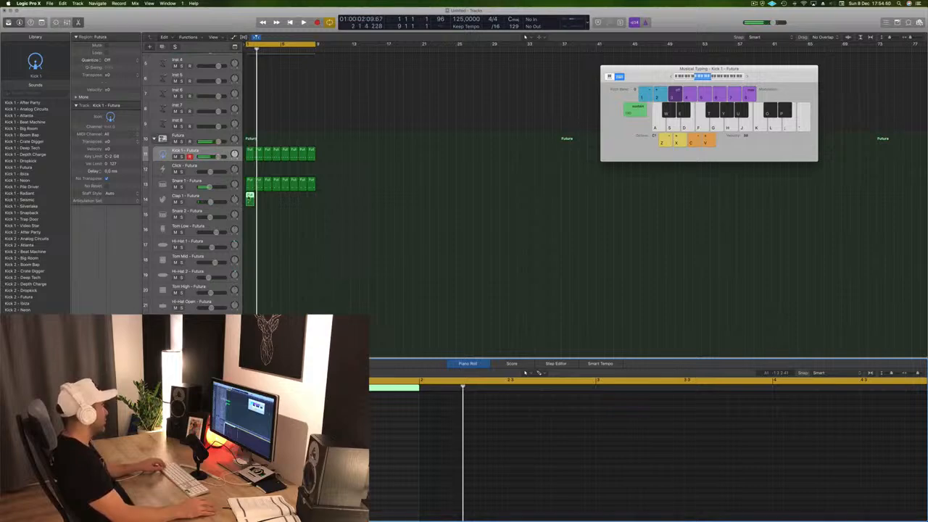
Duplicate the Clap 1 region across bars 2 to 8 and listen to the track in playback.
mouse_move(248, 199)
mouse_down()
mouse_move(266, 197)
mouse_move(231, 202)
mouse_up()
drag(304, 204, 286, 204)
key(space)
click(210, 197)
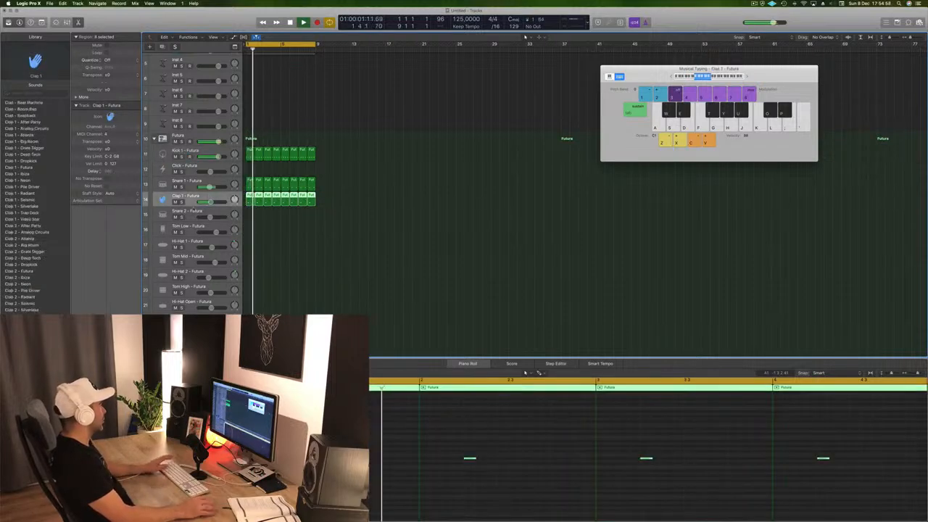
click(295, 238)
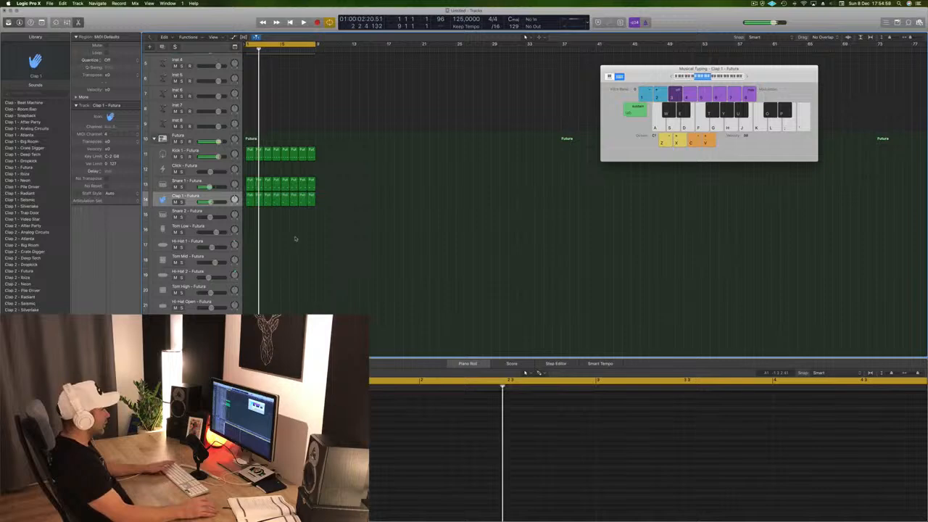
Copy the first Snare 1 region to the Hi-Hat 1 track and rework its notes into hi-hat hits on the off-beats.
click(250, 184)
drag(249, 194, 249, 243)
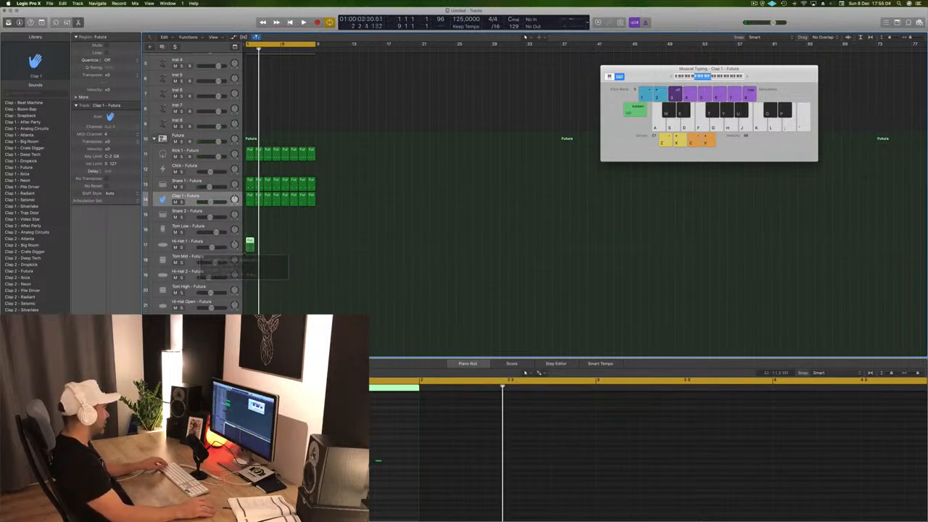
drag(372, 435, 426, 493)
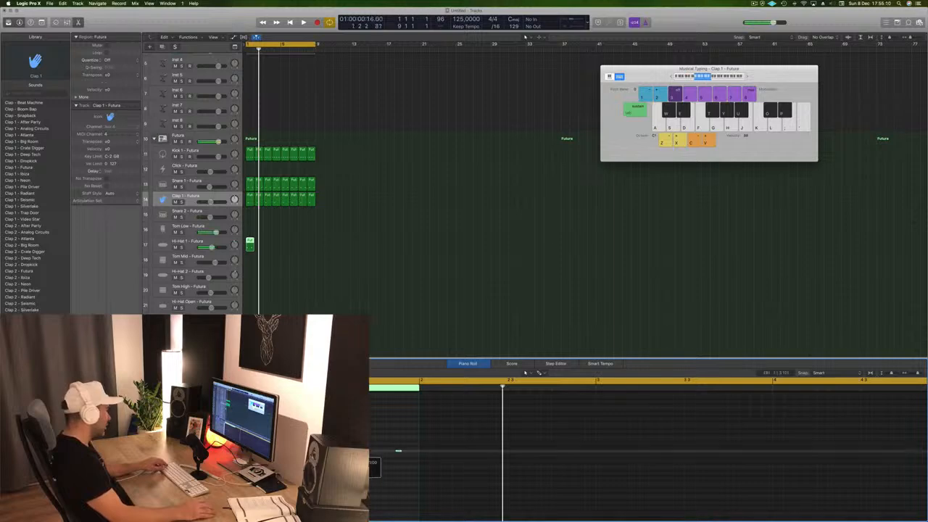
Play the one-bar hi-hat pattern with the other drums and duplicate the Hi-Hat 1 region across bars 2 to 8.
key(space)
key(space)
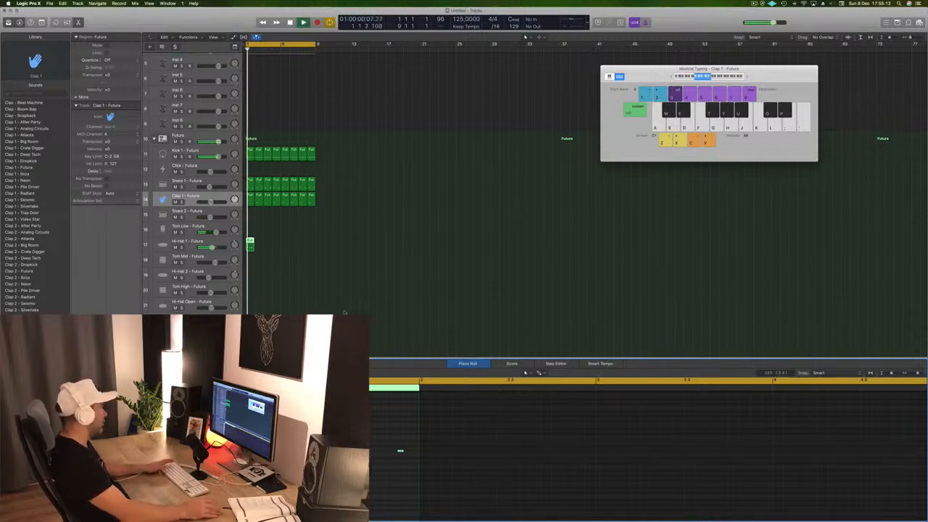
drag(252, 240, 287, 246)
key(space)
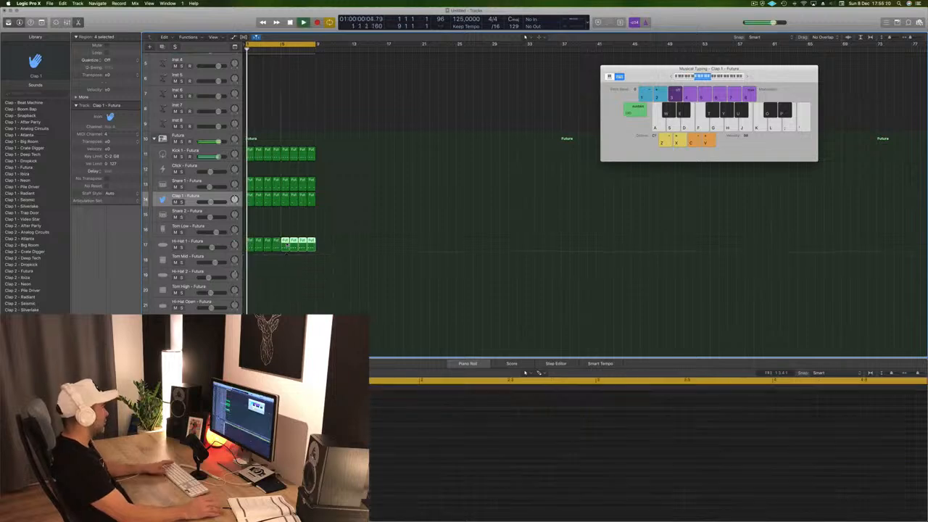
Audition other library sounds on the Hi-Hat 1 track during playback, choosing Hi-Hat 1 – Ibiza.
click(190, 242)
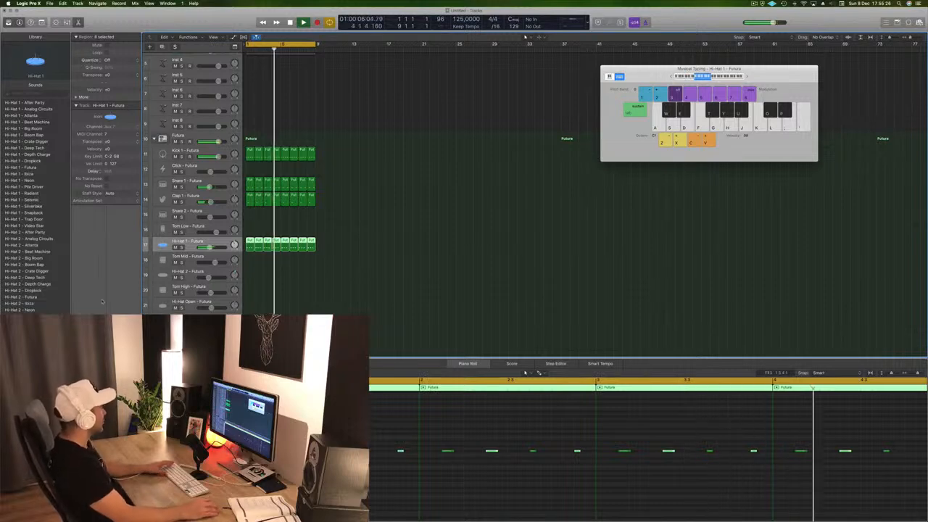
key(Return)
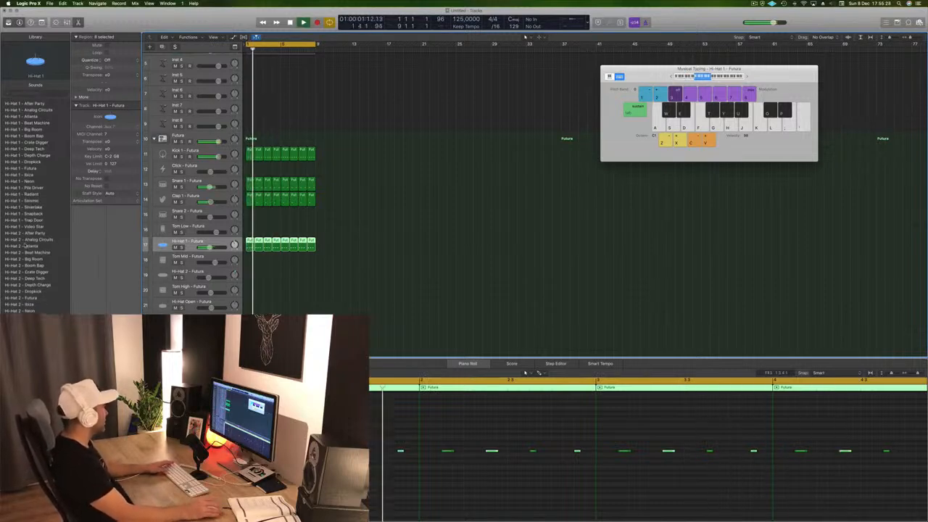
click(30, 156)
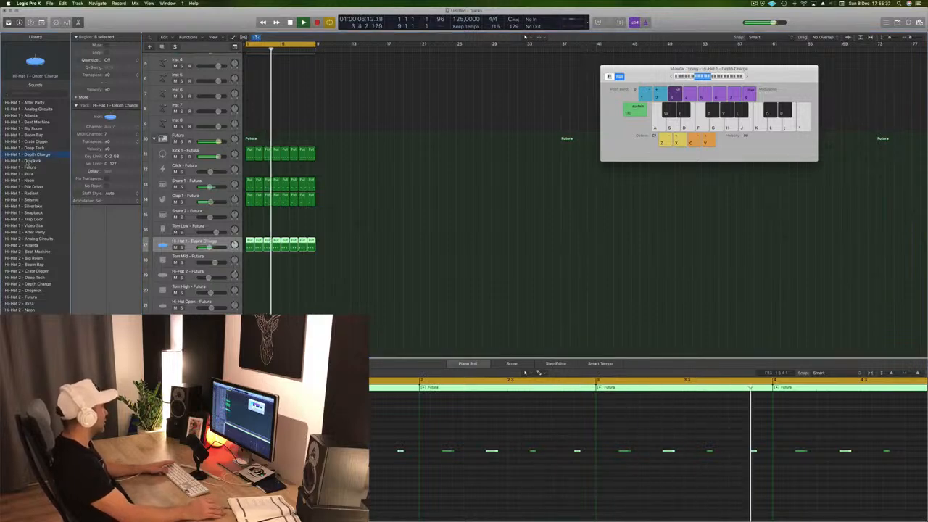
click(27, 161)
click(27, 167)
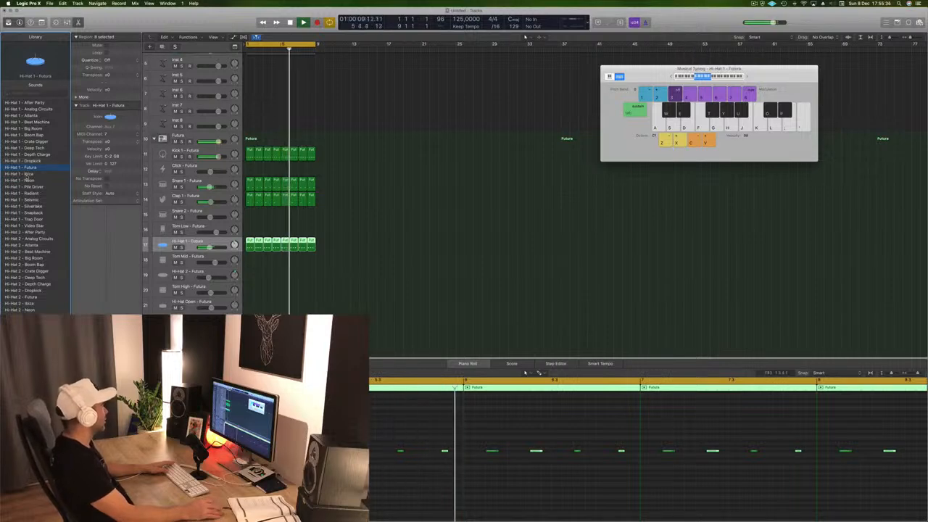
click(28, 176)
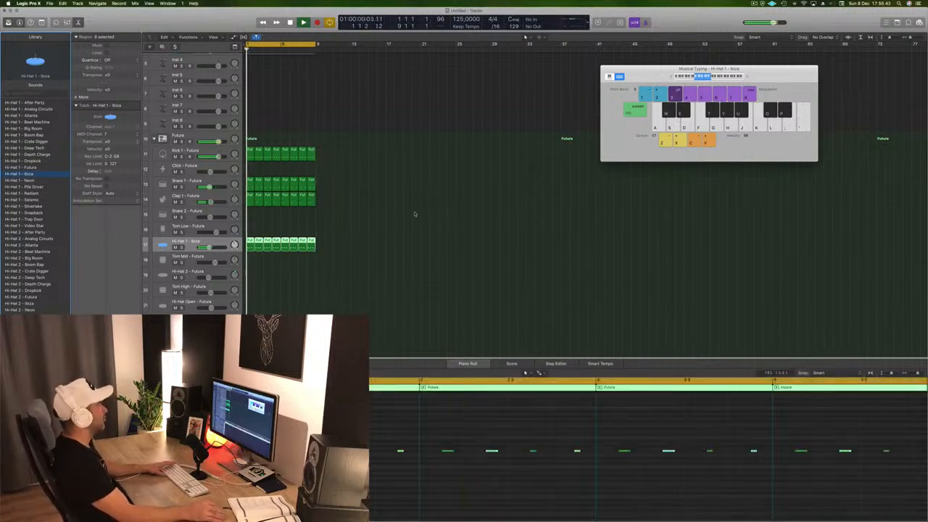
Copy the first Hi-Hat 1 region to the Tom Mid track and reduce it to a single tom note after beat 4.
scroll(397, 235, down, 2)
scroll(396, 246, down, 2)
click(361, 260)
key(space)
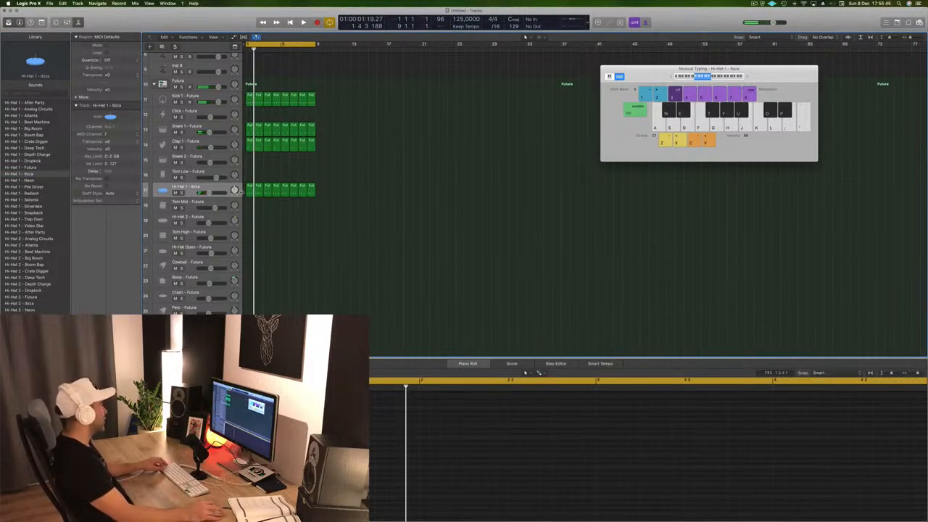
drag(249, 203, 249, 205)
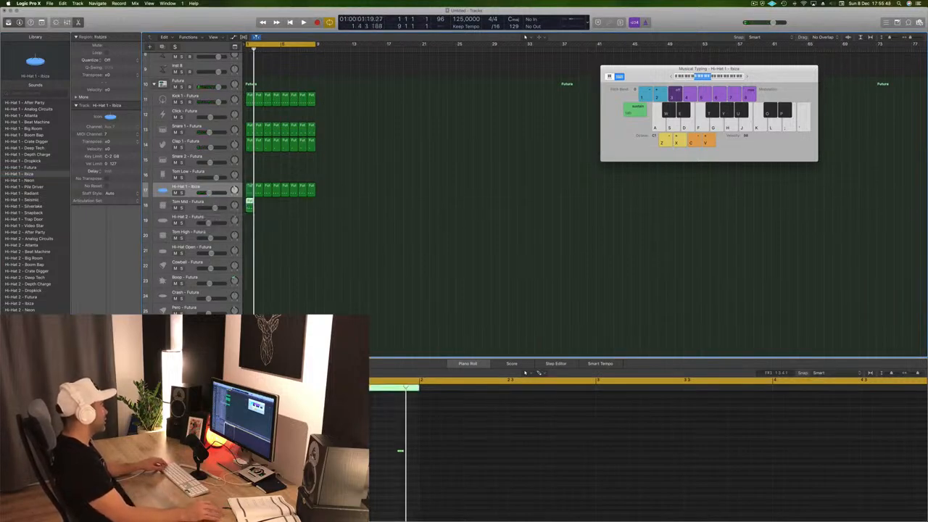
drag(370, 444, 415, 464)
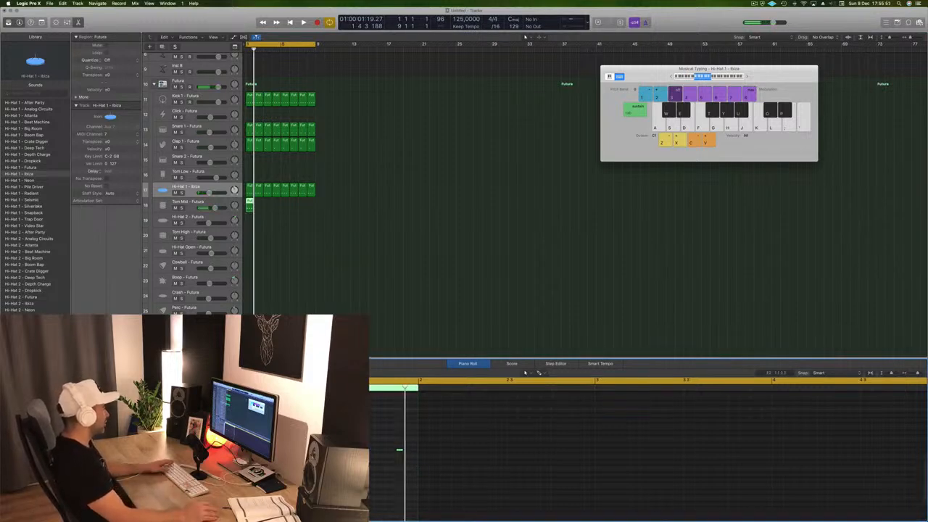
key(space)
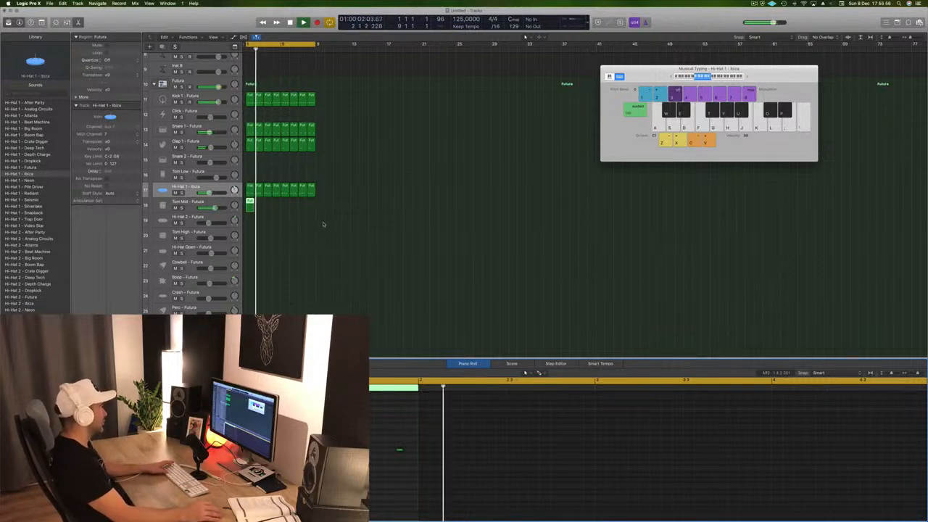
Listen to the one-bar tom pattern and duplicate the Tom Mid region across bars 2 to 8.
key(space)
key(space)
drag(248, 203, 259, 206)
mouse_move(276, 211)
mouse_down()
mouse_move(248, 211)
mouse_move(289, 209)
mouse_up()
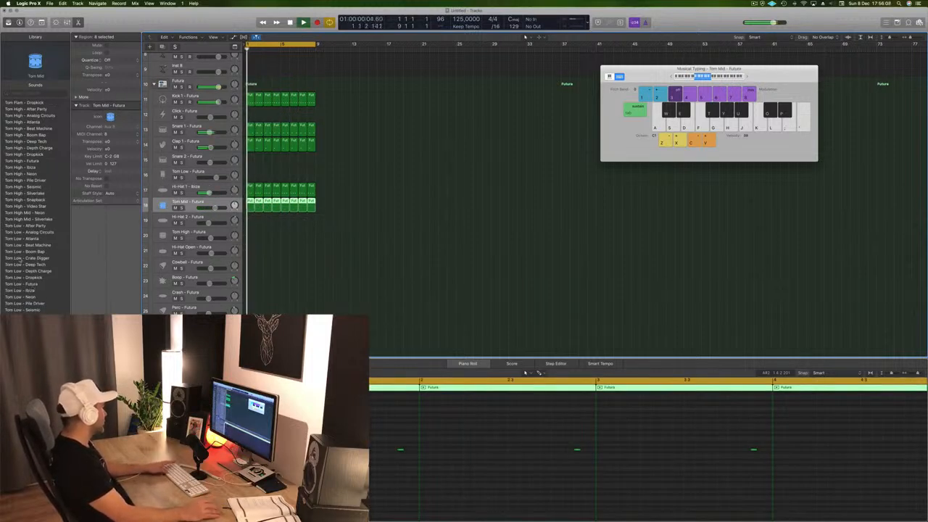
Audition low tom sounds on the Tom Mid track during playback, including Boom Bap, Depth Charge, Dropkick and Seismic, and choose Tom Low – Video Star.
click(26, 252)
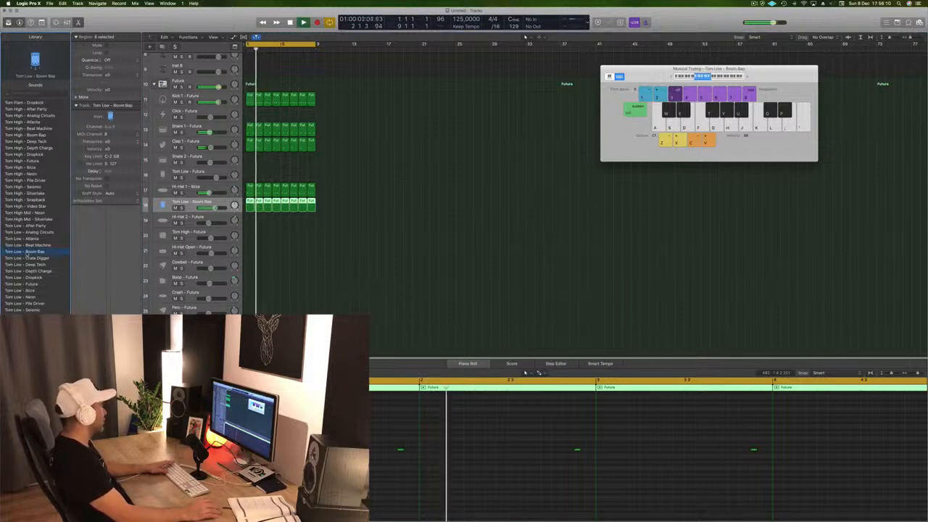
click(27, 264)
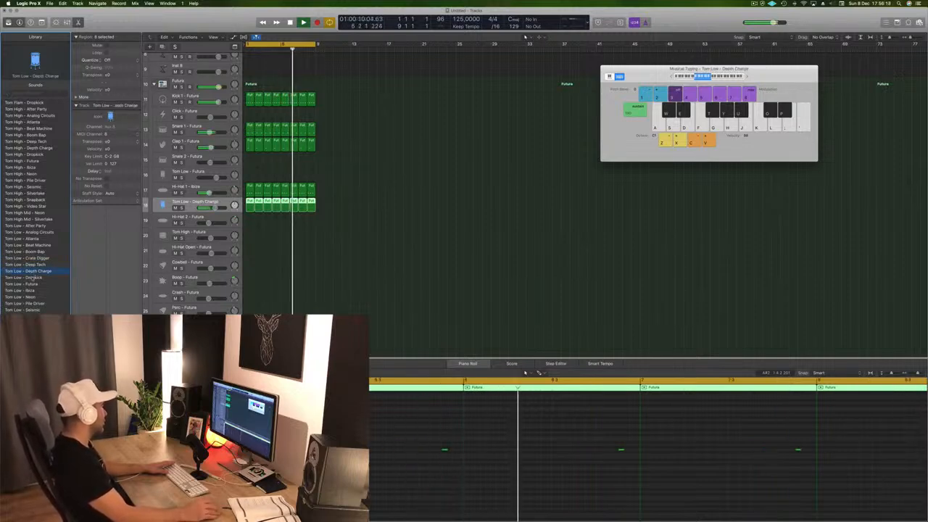
click(32, 278)
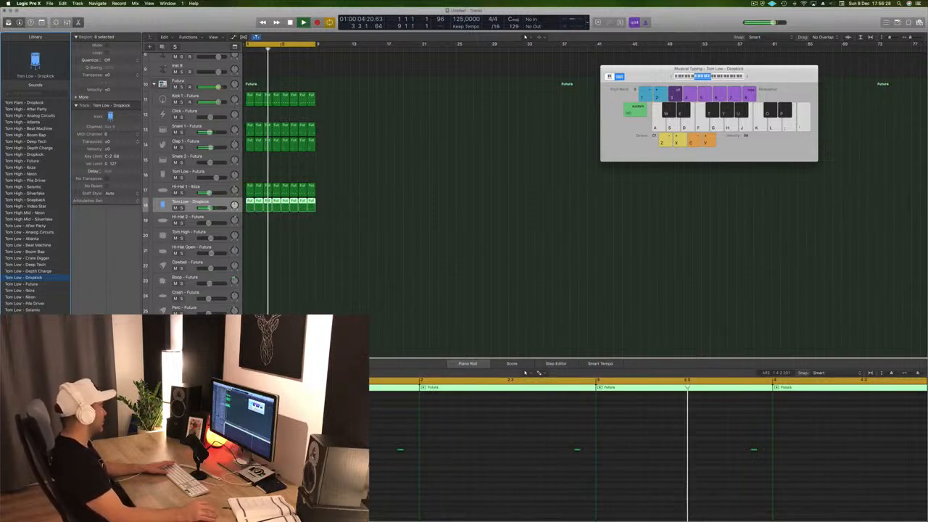
click(31, 310)
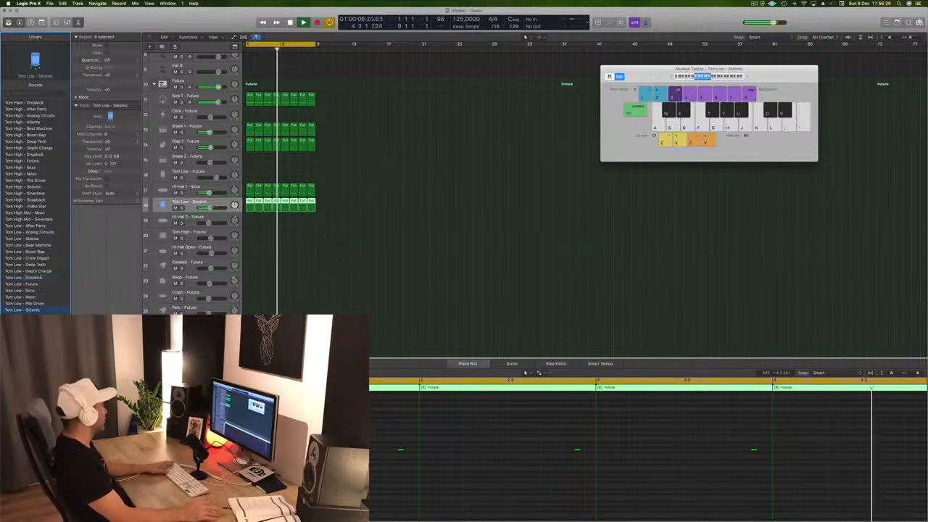
key(Down)
key(Down)
key(Down)
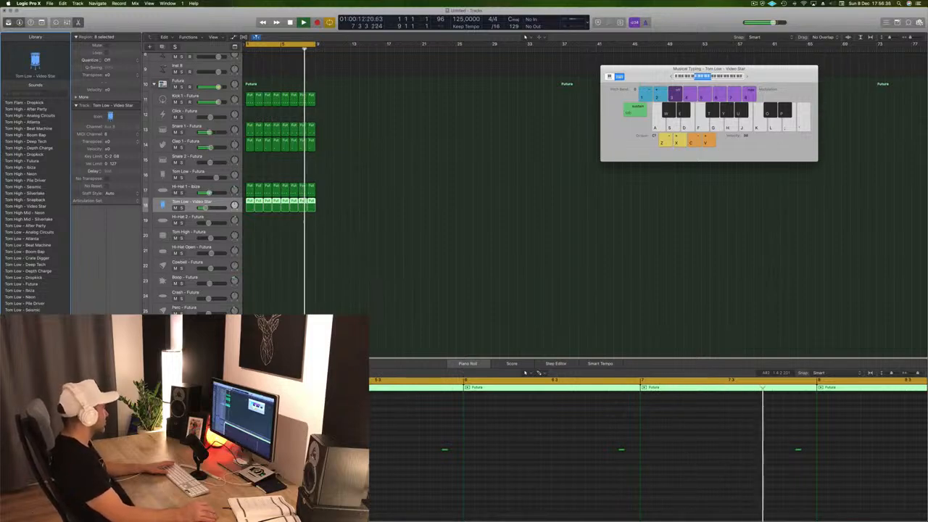
click(368, 265)
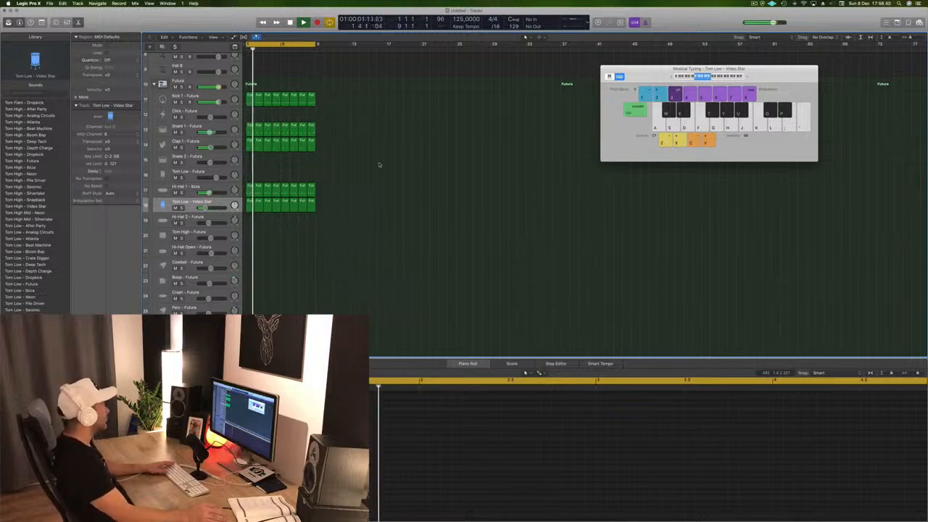
Copy the first Hi-Hat 1 region to the Hi-Hat Open track, keep one open hi-hat note after beat 4, and play it back.
click(250, 188)
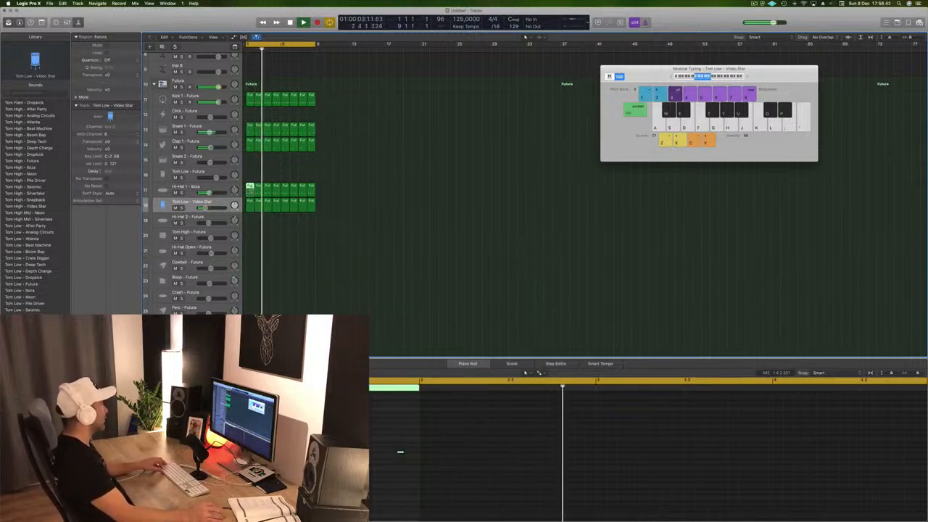
drag(255, 193, 250, 253)
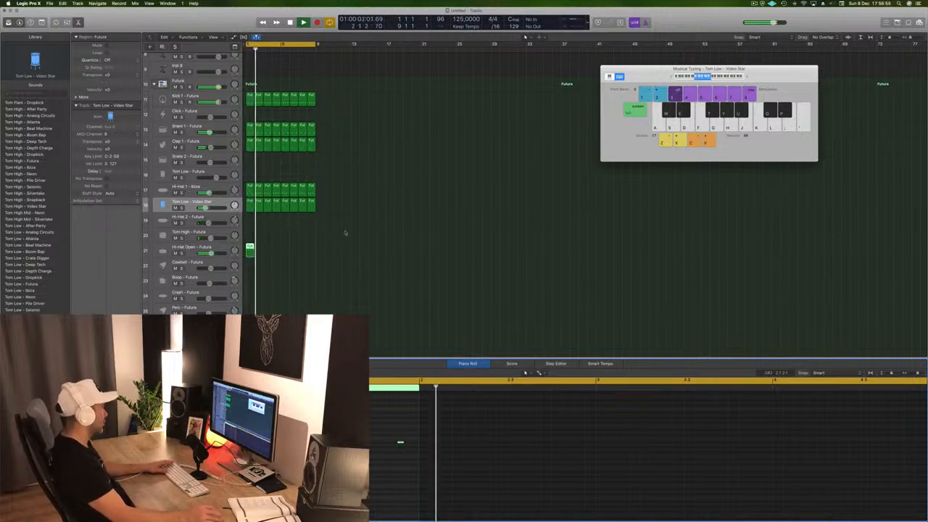
key(space)
key(space)
Audition replacement sounds for the Hi-Hat Open track, including Hi-Hat Open – Seismic, and choose Hi-Hat Open – After Party.
click(251, 249)
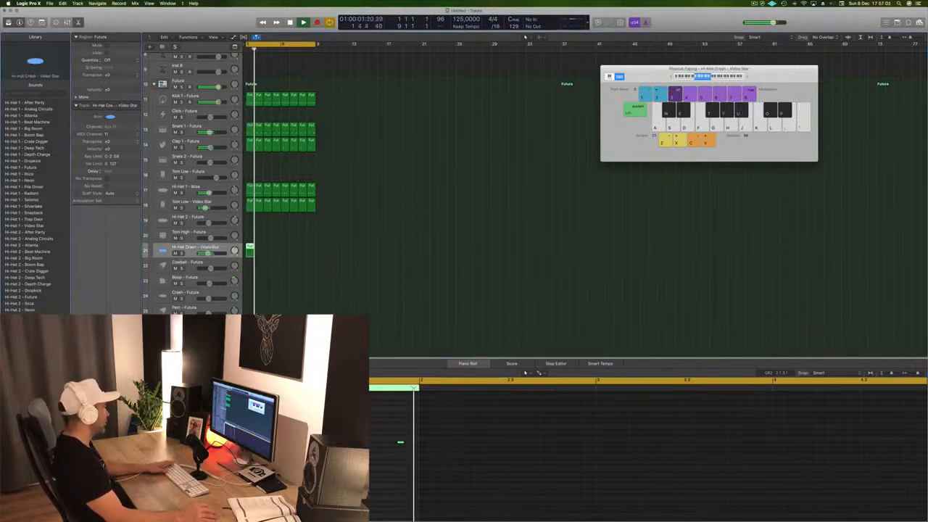
click(27, 362)
click(27, 466)
key(space)
key(space)
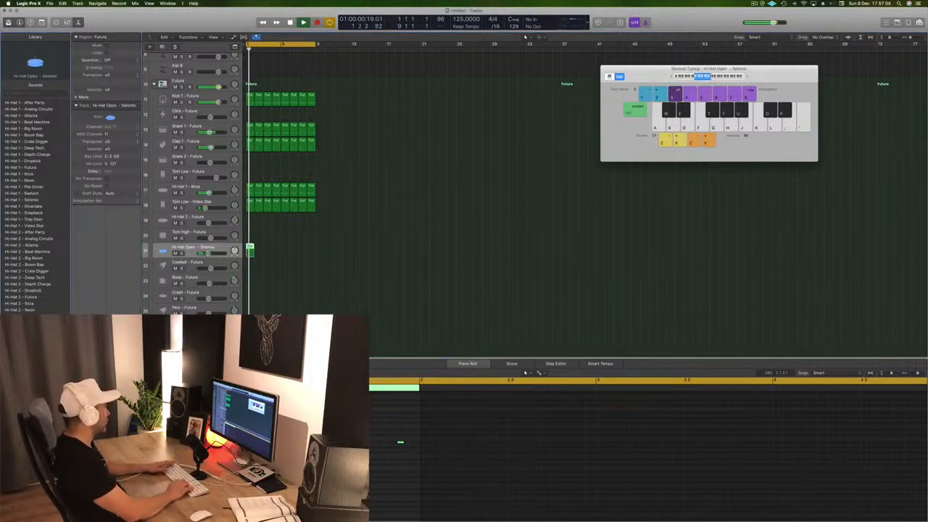
key(Up)
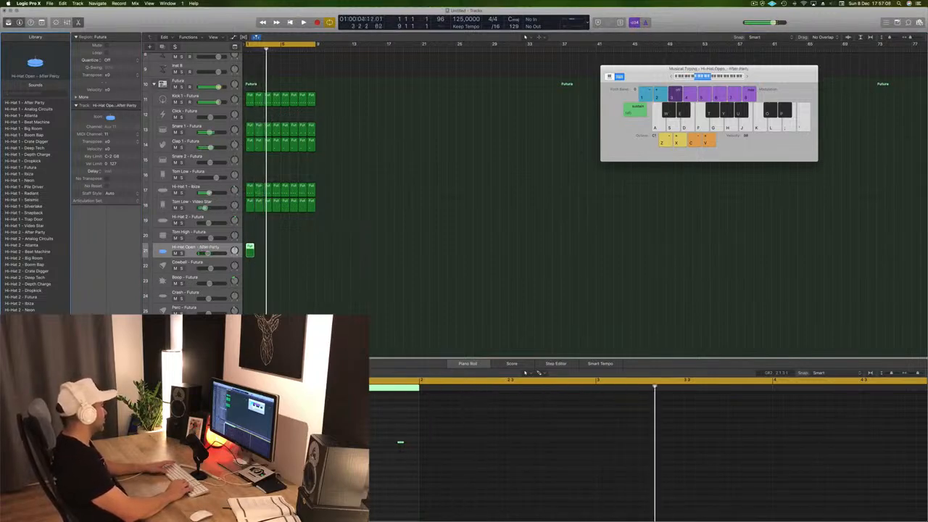
Play the open hi-hat from the start and duplicate its region across bars 2 to 8.
key(space)
key(space)
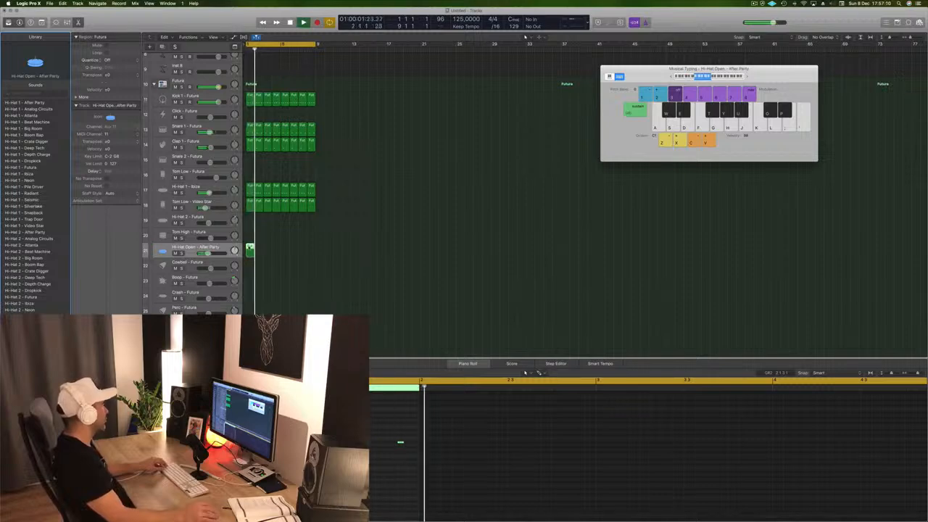
drag(250, 247, 285, 254)
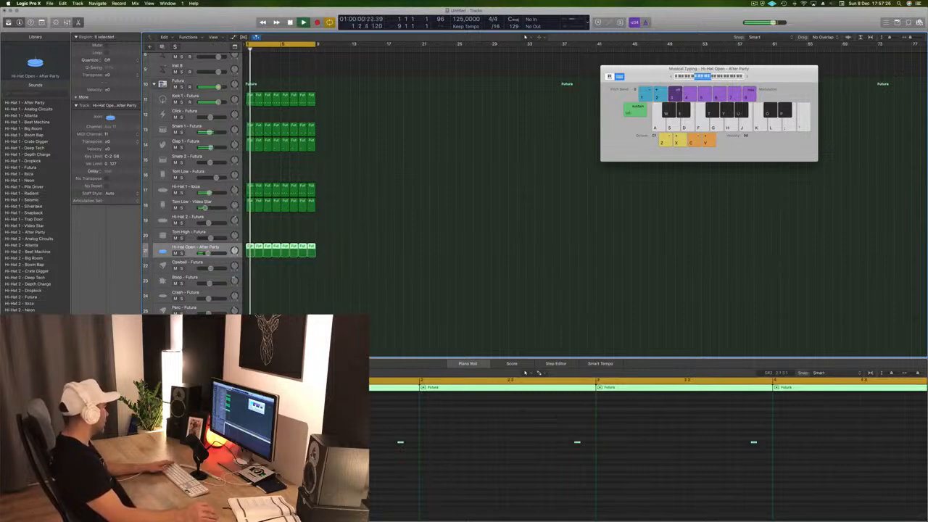
Add a Stereo Delay to the Hi-Hat Open track and step through its presets during playback to Dual 1/8 Note.
click(88, 369)
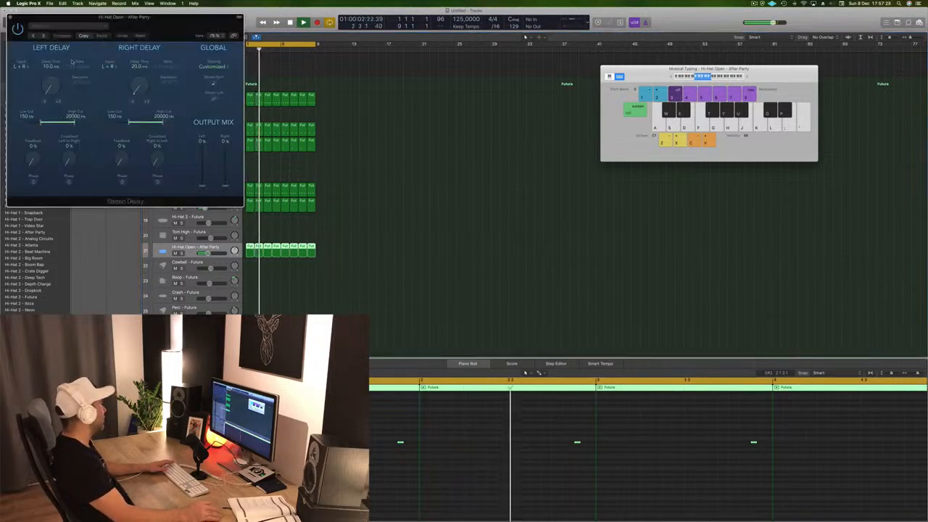
drag(59, 32, 234, 101)
click(209, 104)
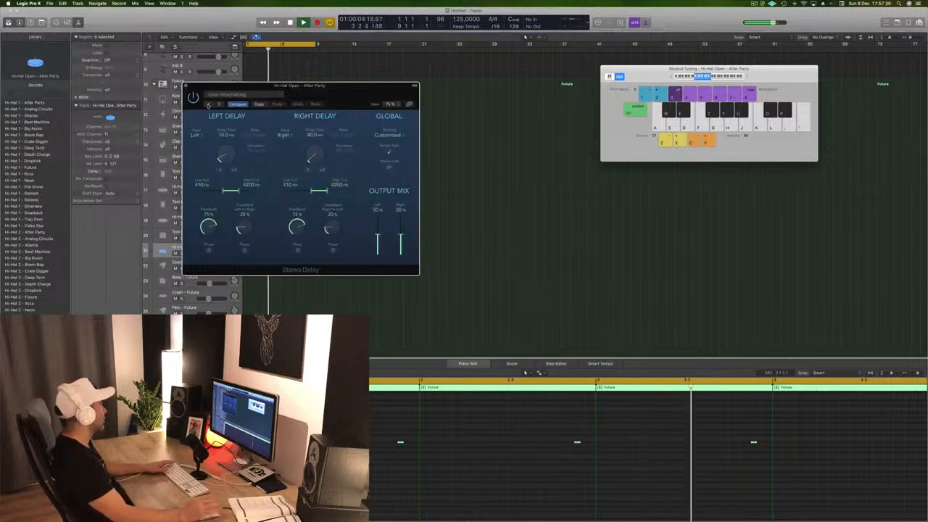
click(208, 104)
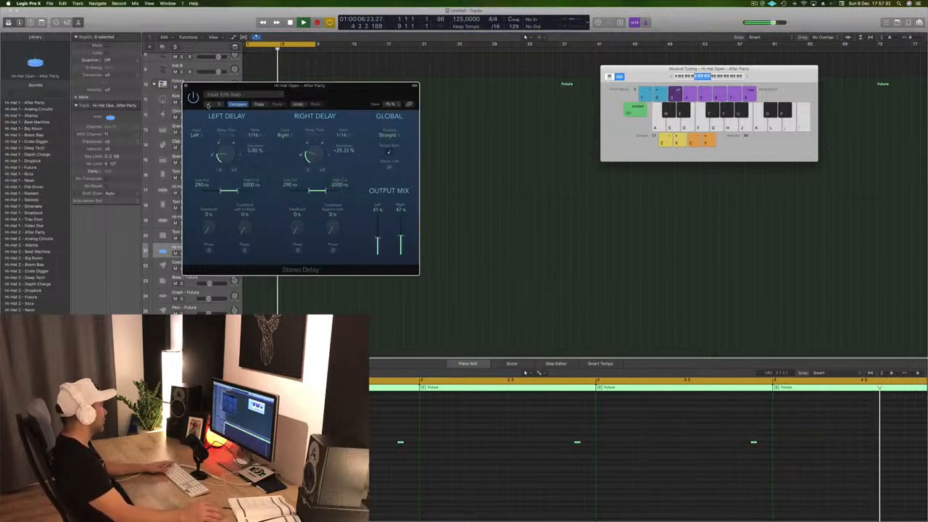
click(208, 104)
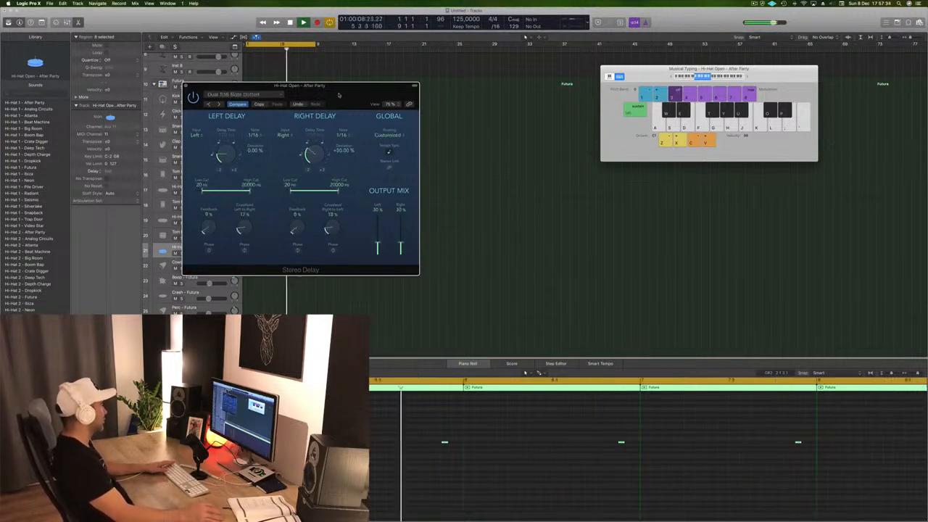
drag(360, 93, 360, 96)
click(215, 106)
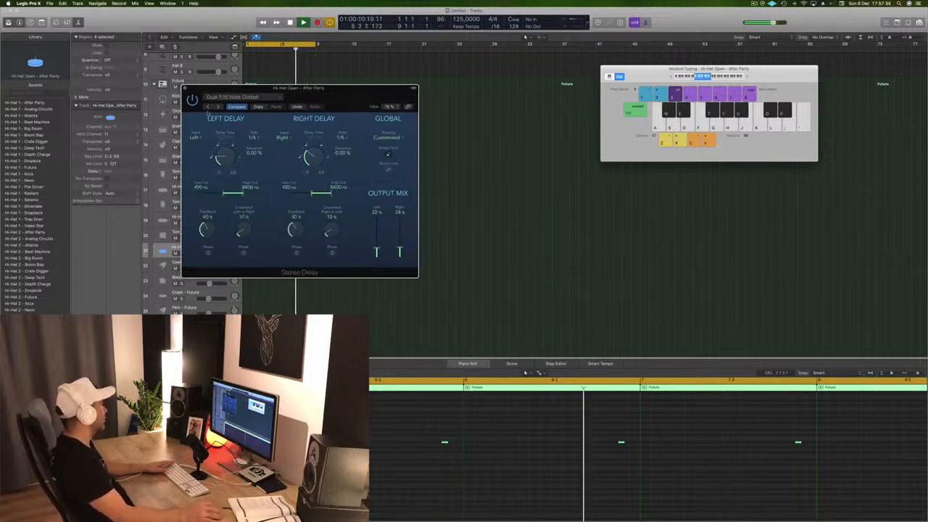
drag(325, 100, 308, 117)
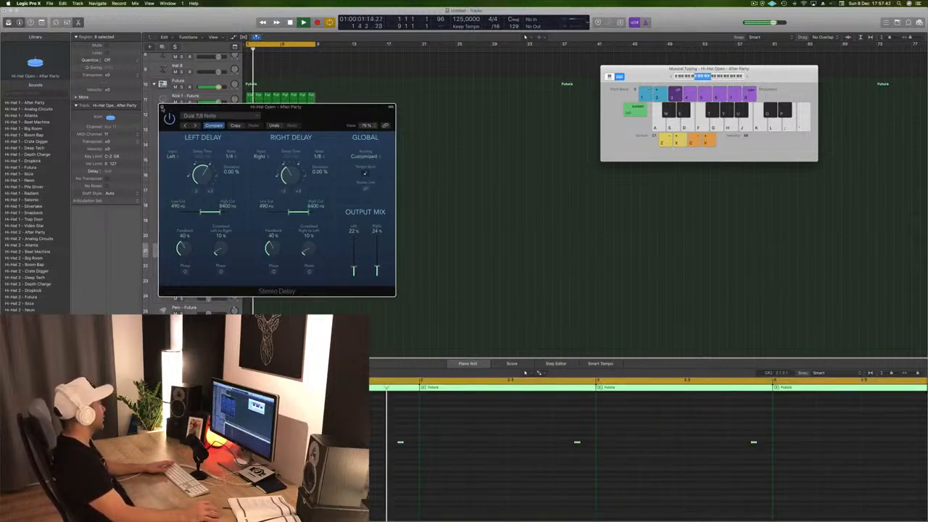
click(162, 108)
Repeat all regions three times so the arrangement fills 32 bars, and extend the cycle range to bar 33.
scroll(353, 204, up, 8)
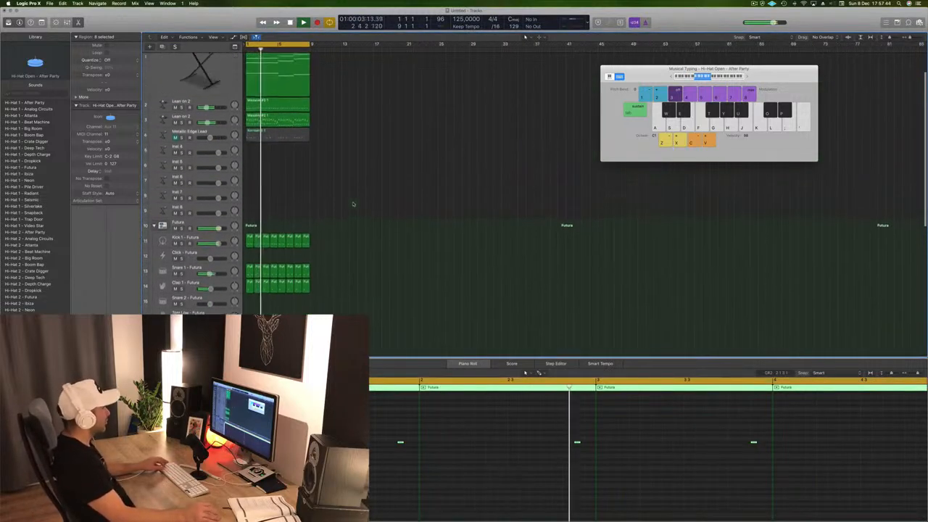
scroll(353, 204, up, 3)
key(super+a)
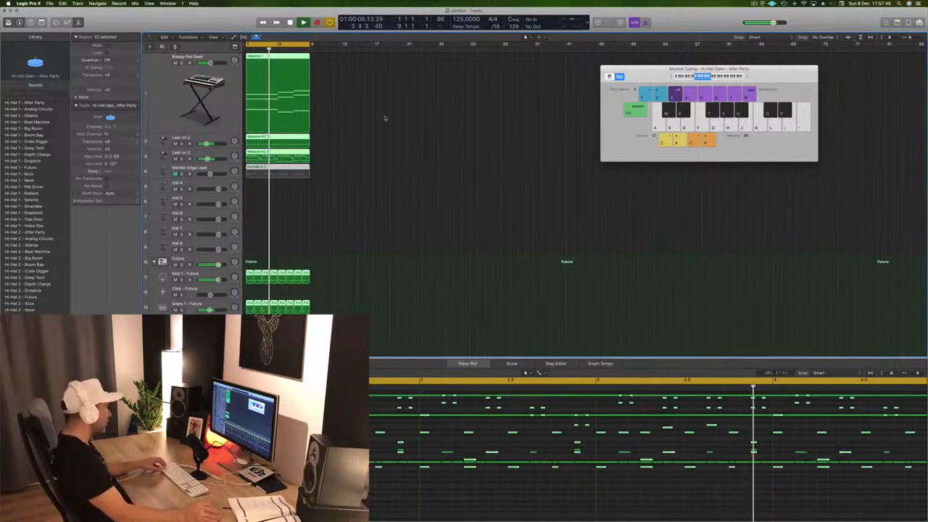
click(387, 130)
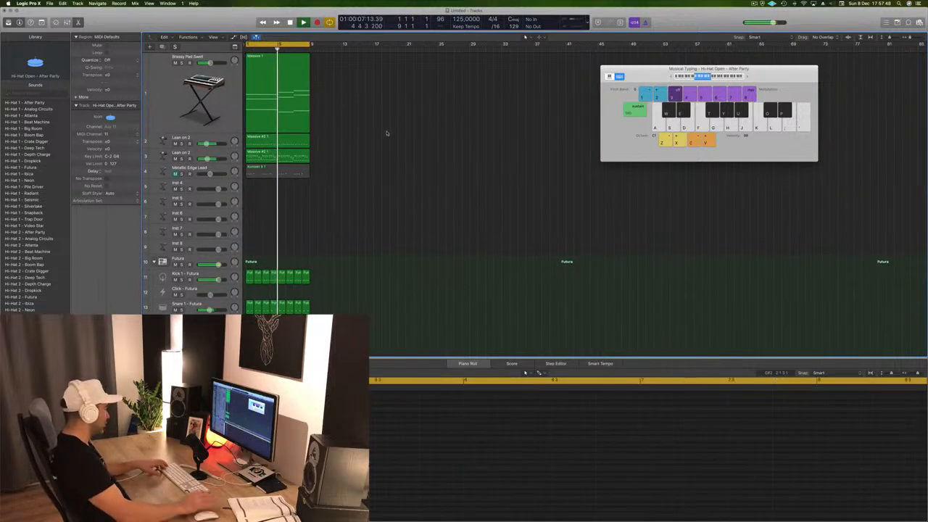
key(super+a)
key(super+r)
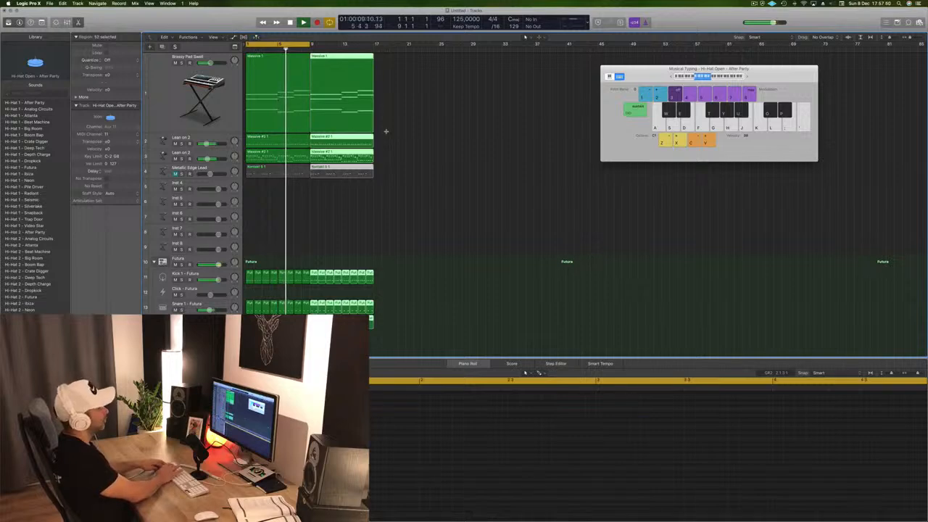
key(super+r)
key(super+r)
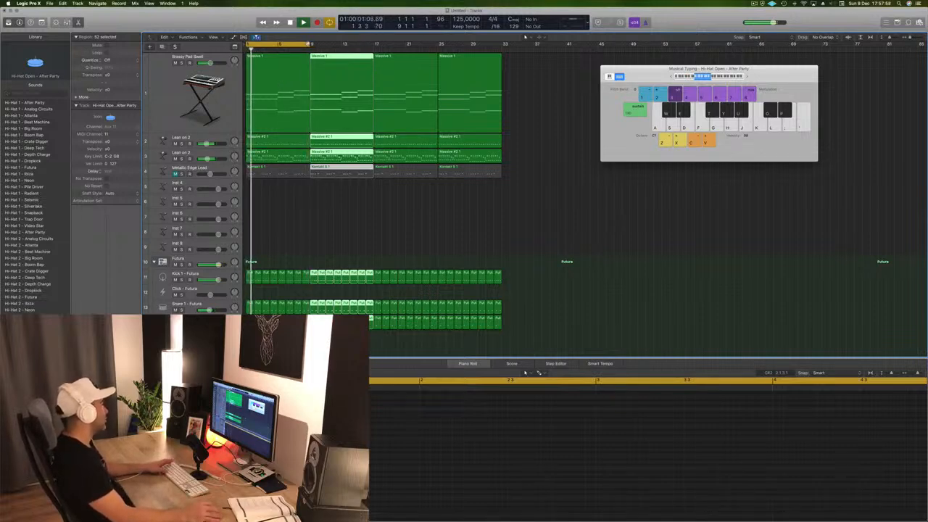
drag(310, 44, 504, 55)
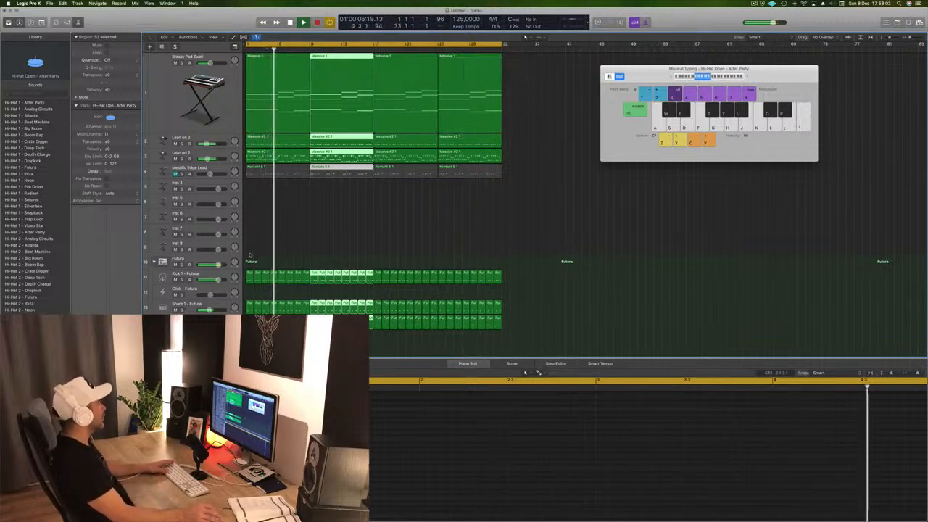
Play the extended arrangement, select the Brassy Pad Swell track, and briefly solo the first Lean on 2 track.
click(352, 227)
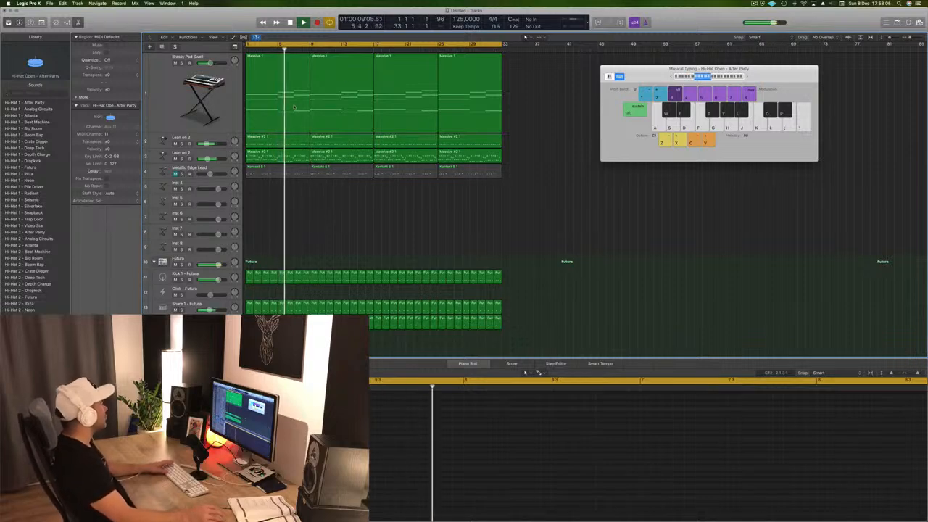
click(210, 108)
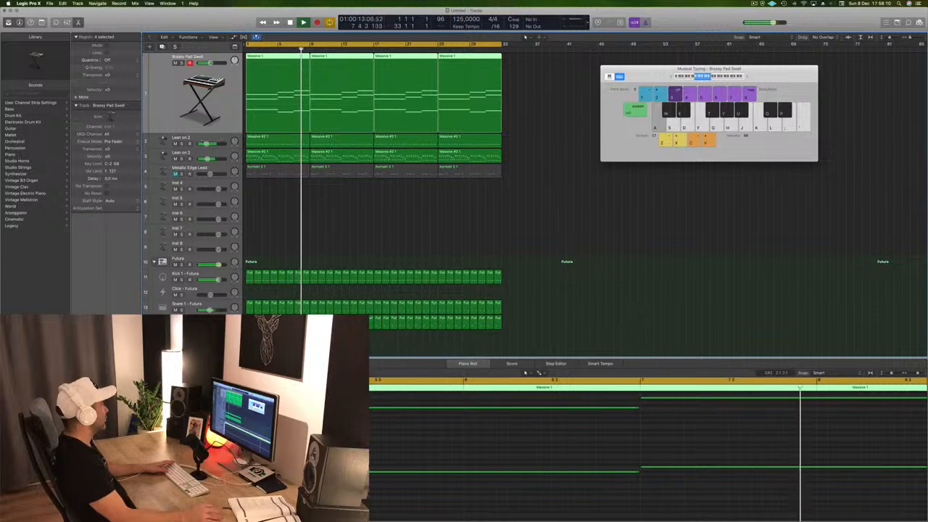
click(181, 143)
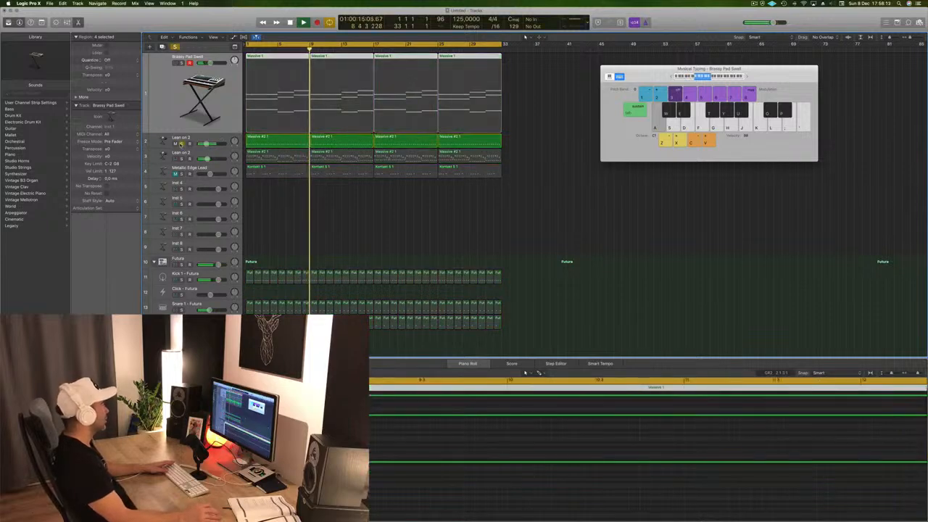
click(181, 144)
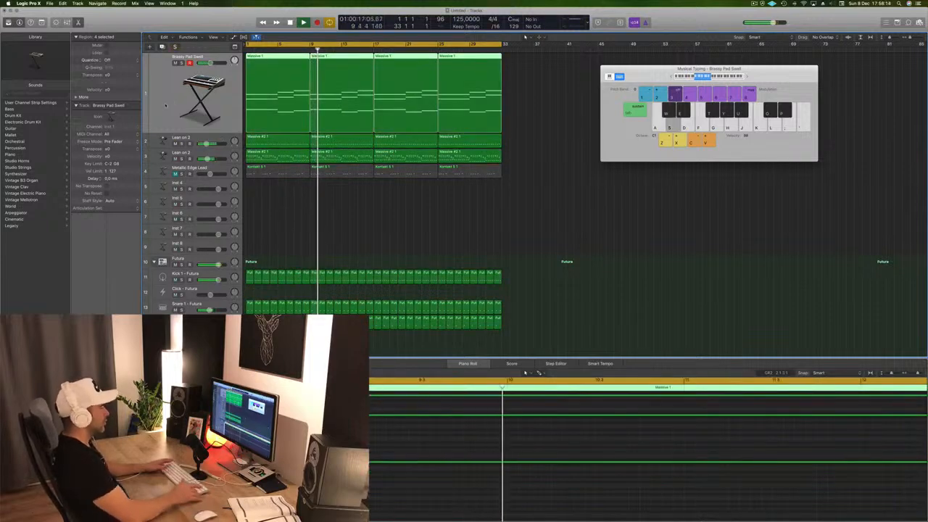
click(435, 211)
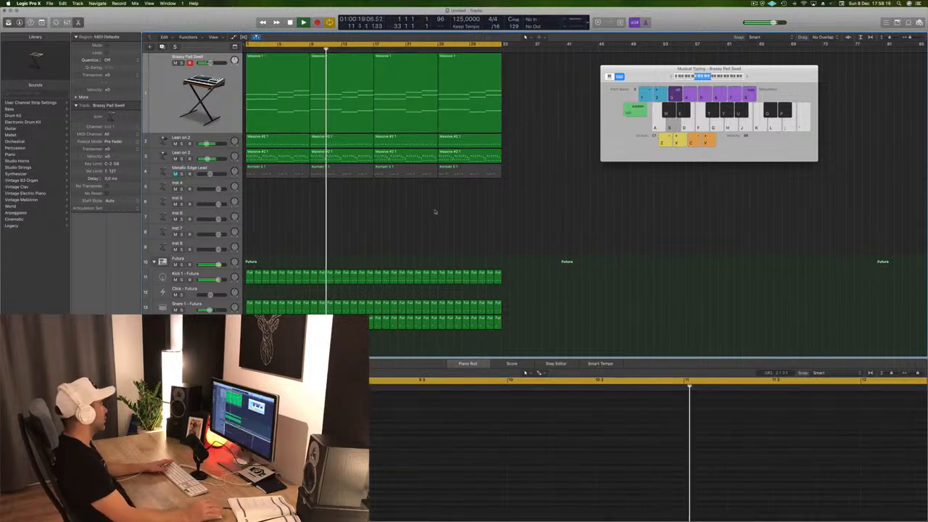
Select the Hi-Hat Open track and listen to the full arrangement from the start.
scroll(387, 216, down, 6)
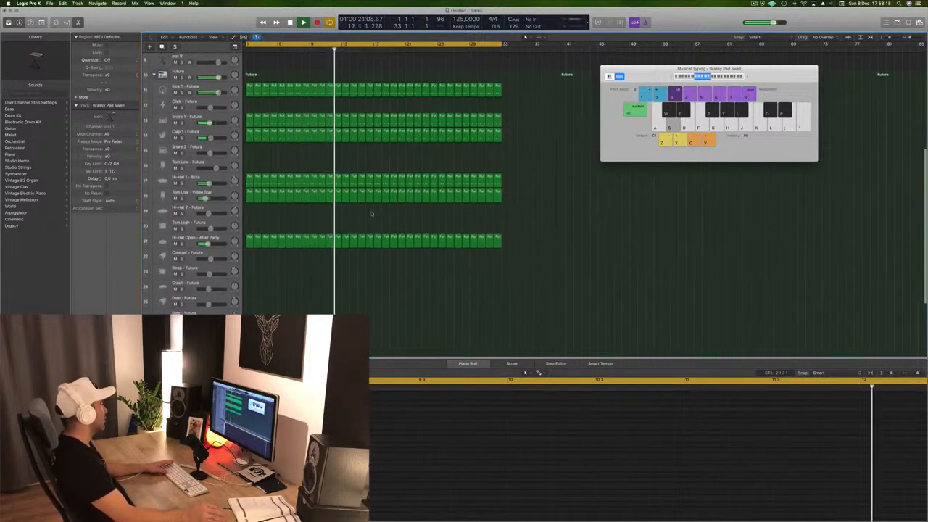
key(Return)
click(218, 231)
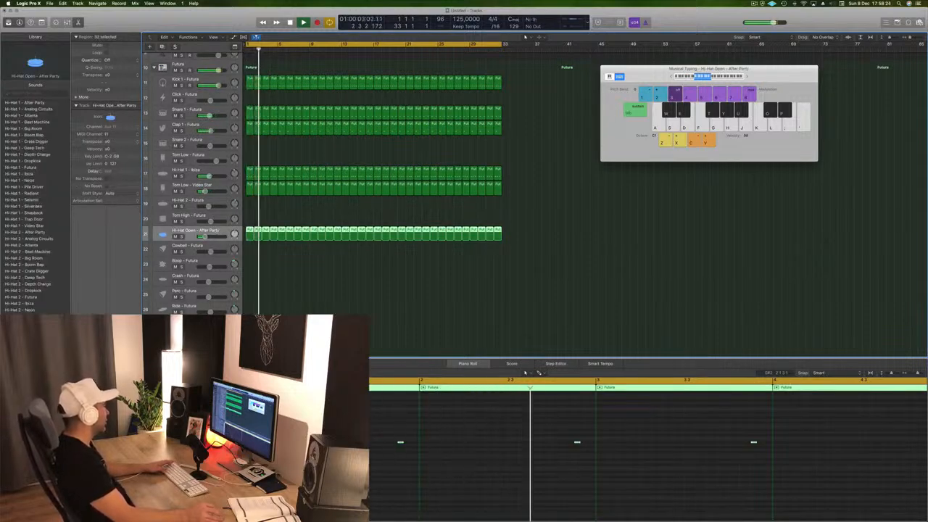
scroll(404, 210, up, 6)
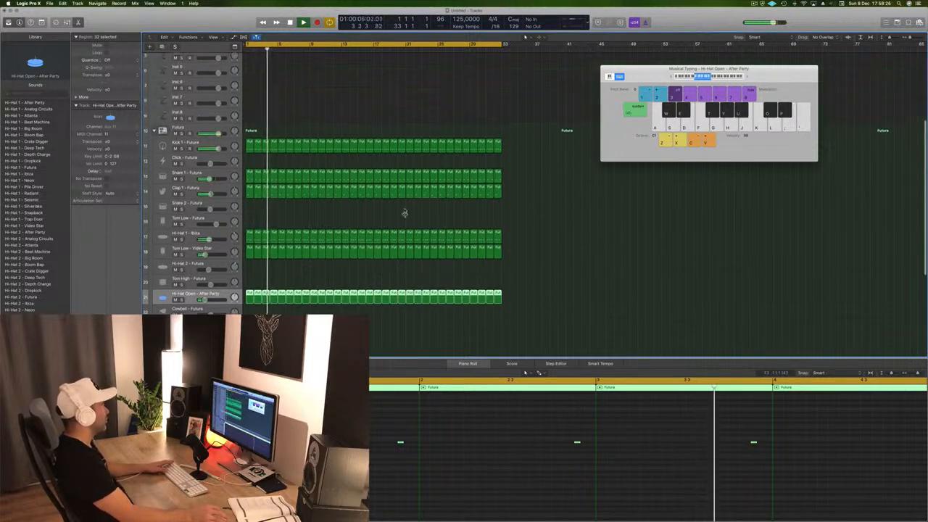
key(Return)
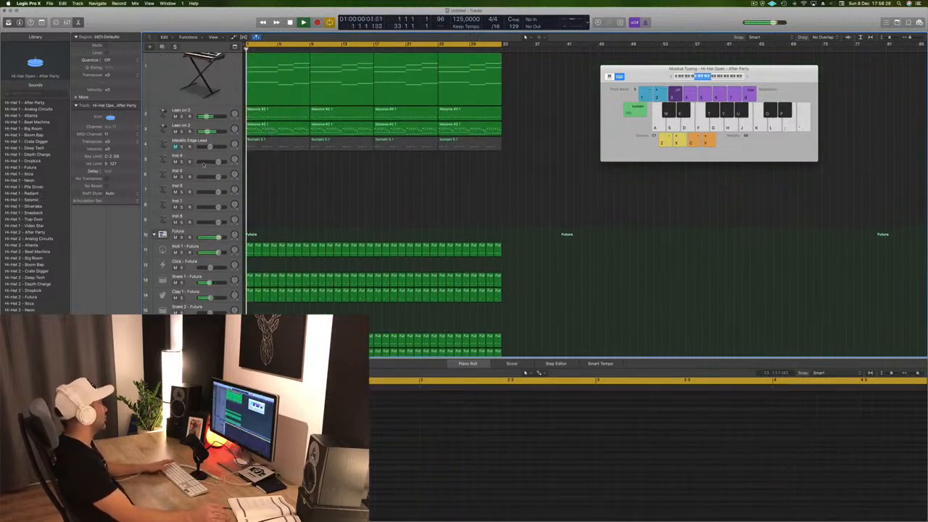
Duplicate the Brassy Pad Swell track with its instrument settings and play the project from the start.
click(166, 84)
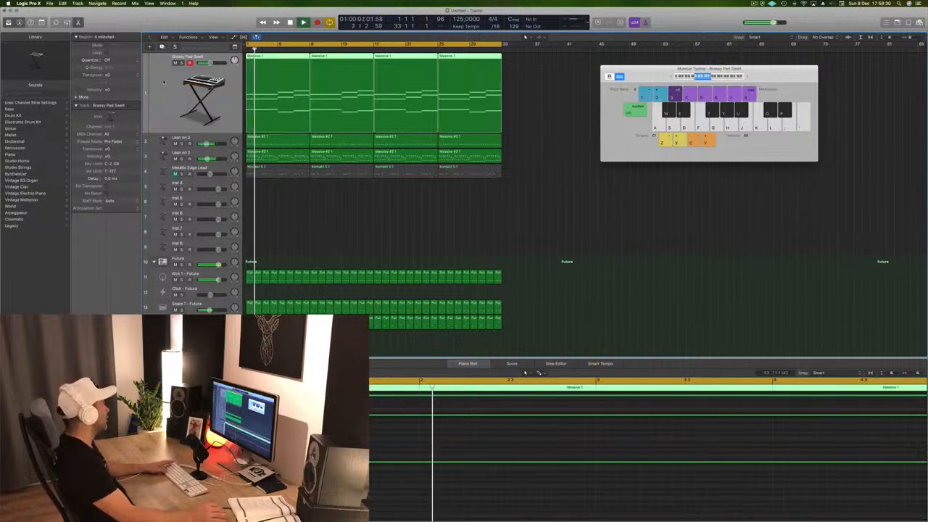
key(space)
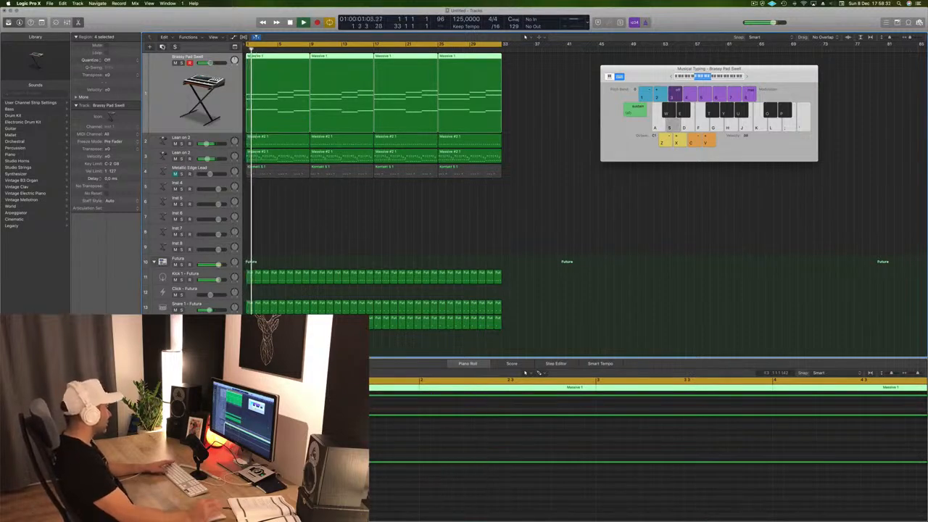
key(super+d)
drag(507, 130, 300, 149)
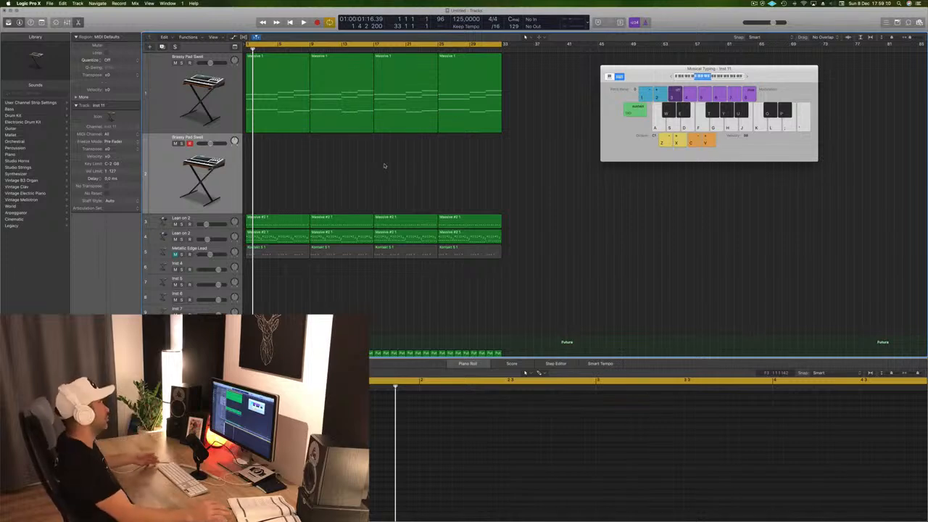
key(Return)
key(space)
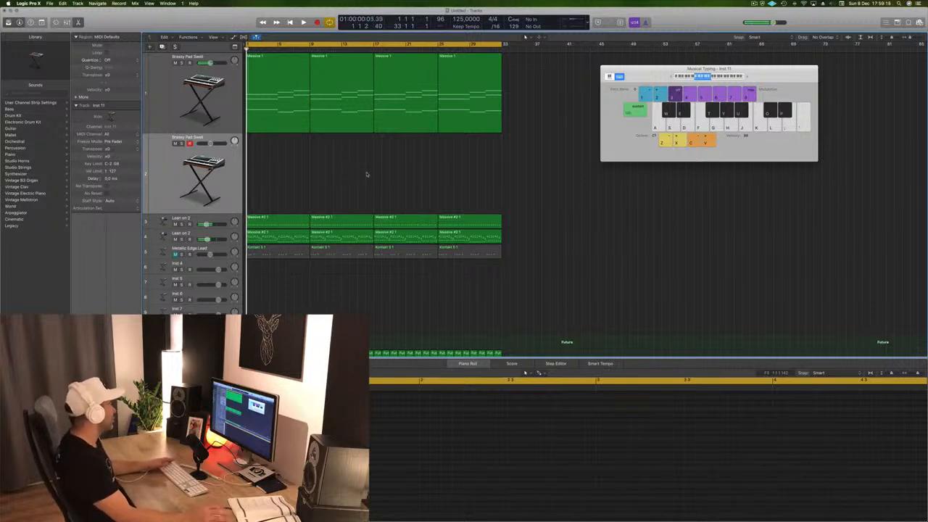
Copy the first Massive 1 region from the Brassy Pad Swell track to bar 1 of the duplicated track and select it.
drag(266, 127, 288, 98)
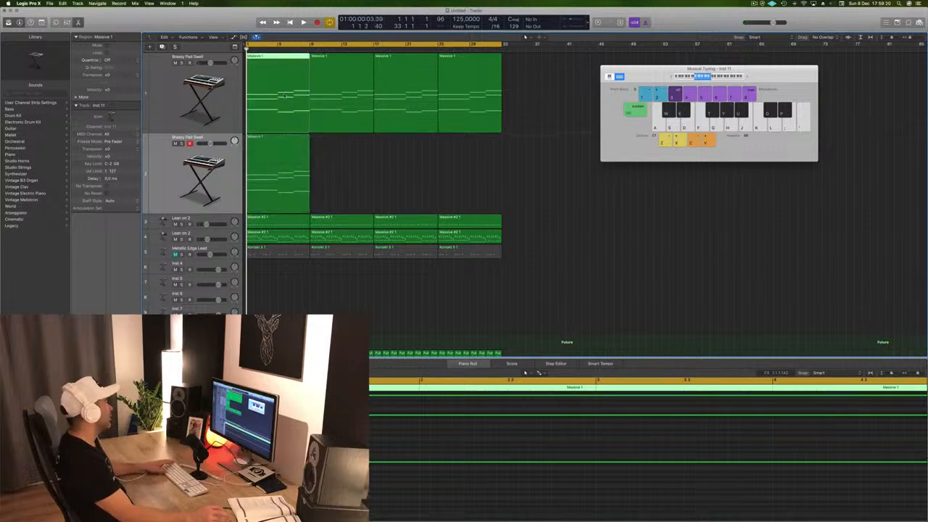
key(space)
key(space)
click(274, 167)
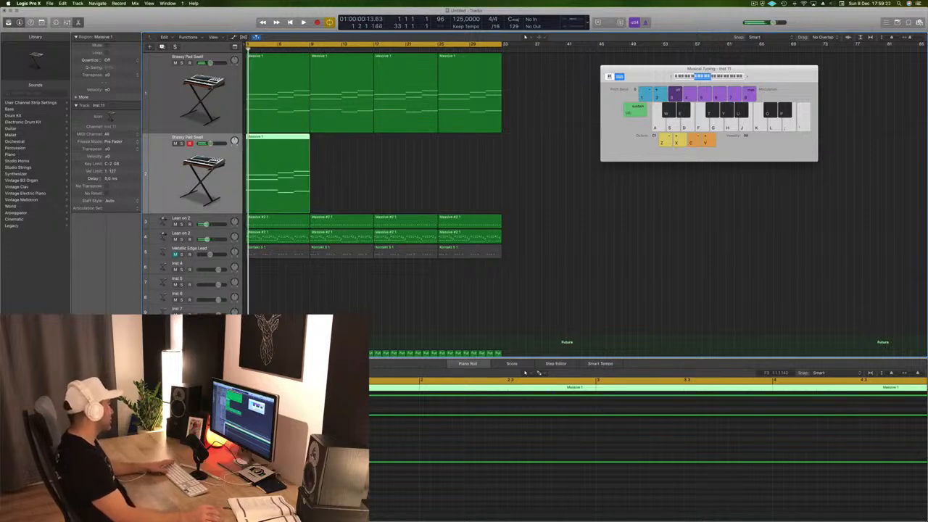
Open the duplicated track's Alchemy instrument and view the copied region's notes up to bar 9 in the Piano Roll during playback.
key(v)
drag(196, 26, 662, 95)
scroll(389, 476, down, 4)
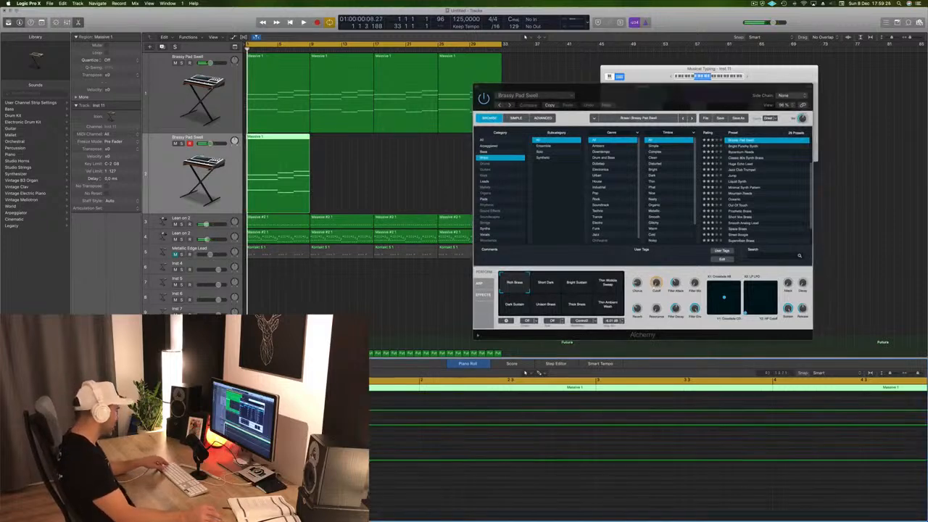
scroll(389, 475, left, 3)
scroll(389, 476, left, 2)
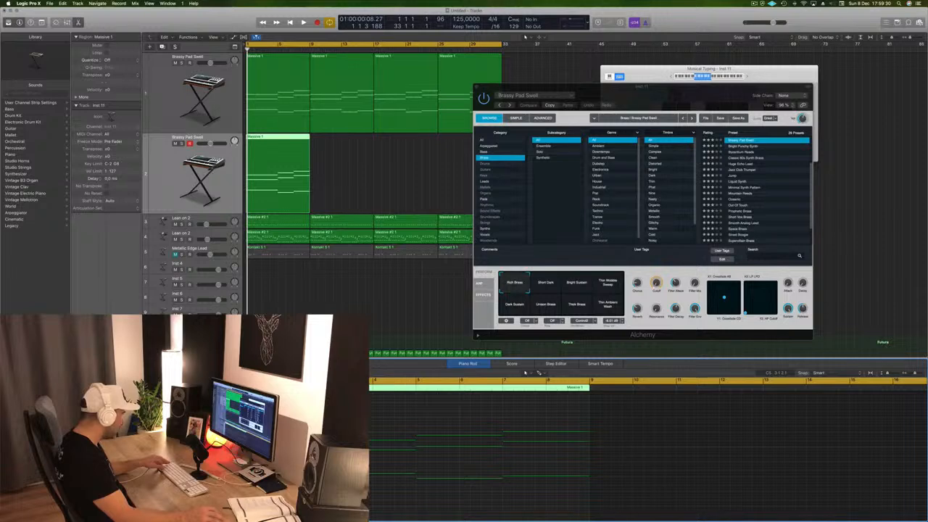
key(space)
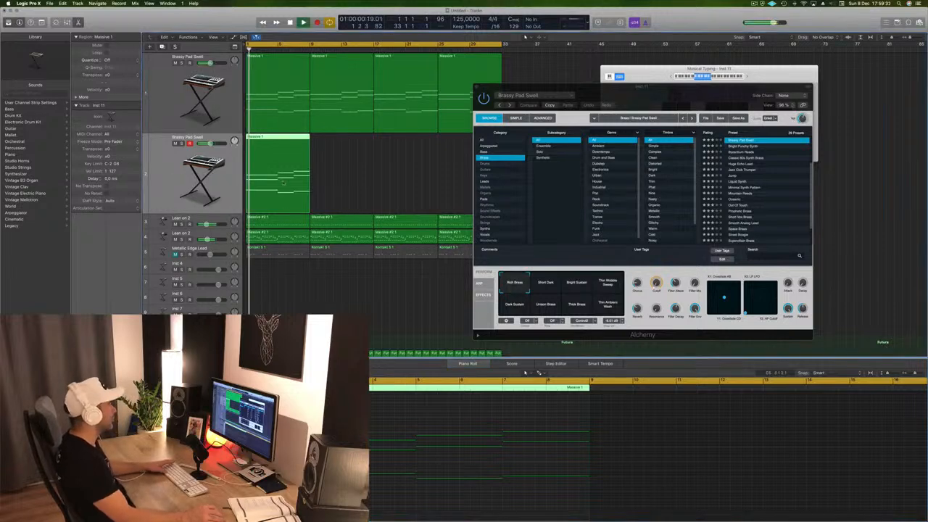
drag(646, 95, 568, 95)
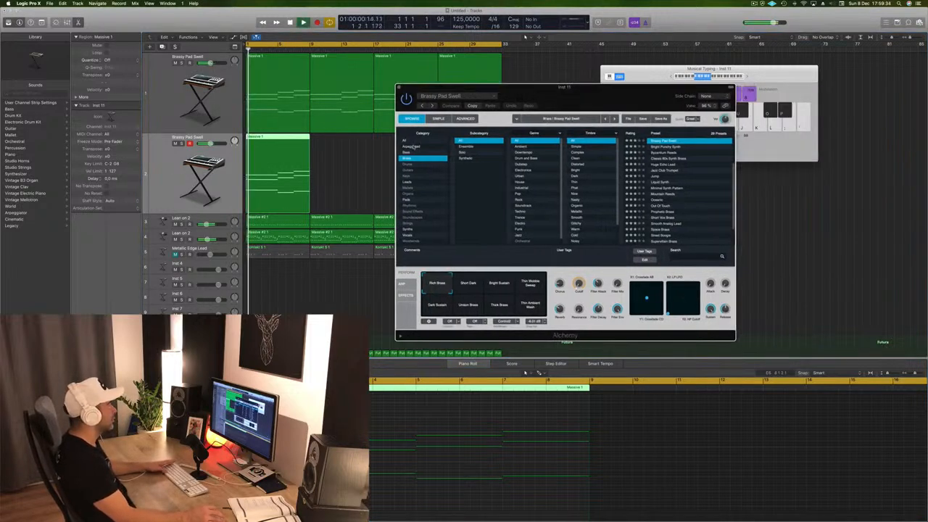
Filter the Alchemy presets by the Pads category and Organic timbre, and load 8mm Film Sequence on the duplicated track.
click(403, 140)
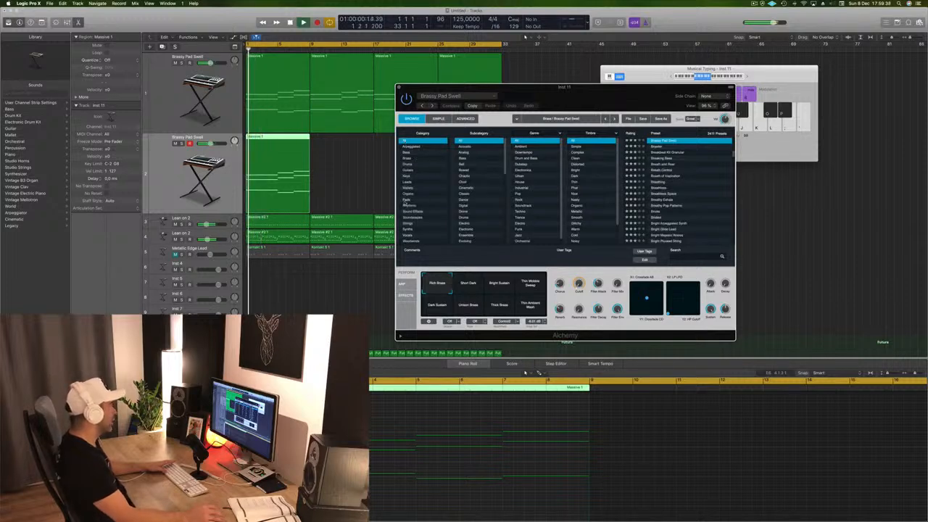
click(417, 199)
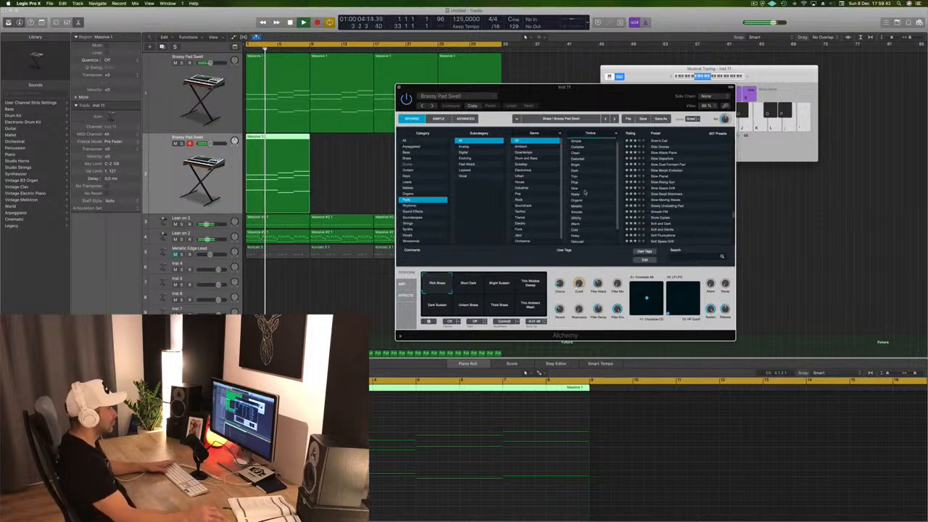
scroll(596, 183, down, 1)
click(584, 194)
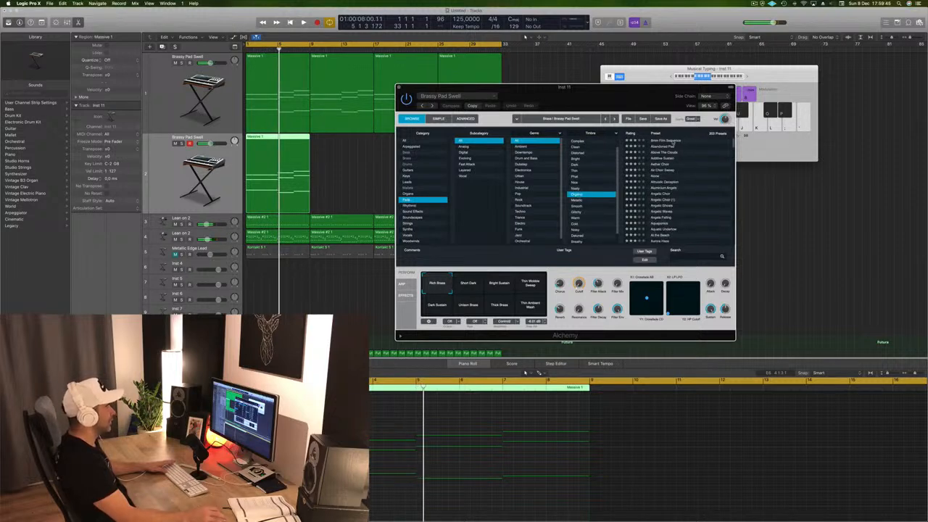
click(672, 143)
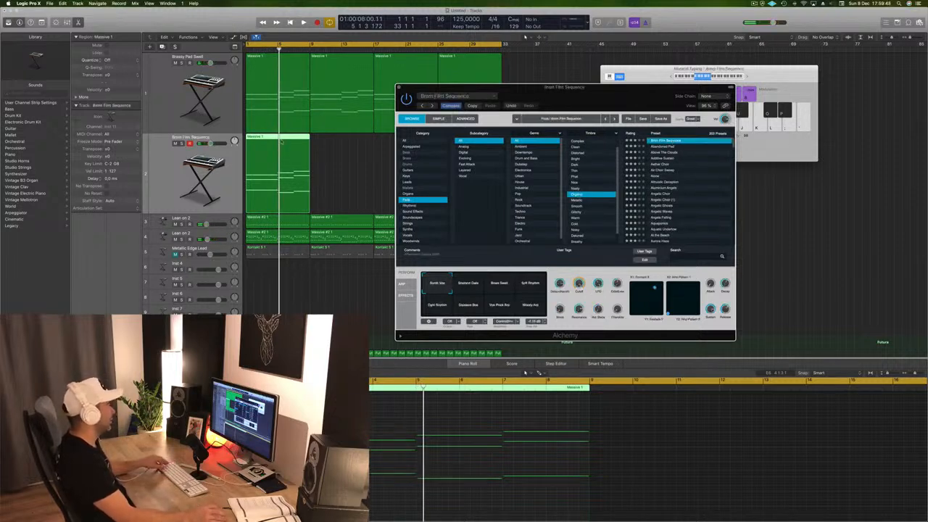
Copy the duplicated track's pad region across bars 9 to 32 and play it from the start.
drag(282, 141, 349, 145)
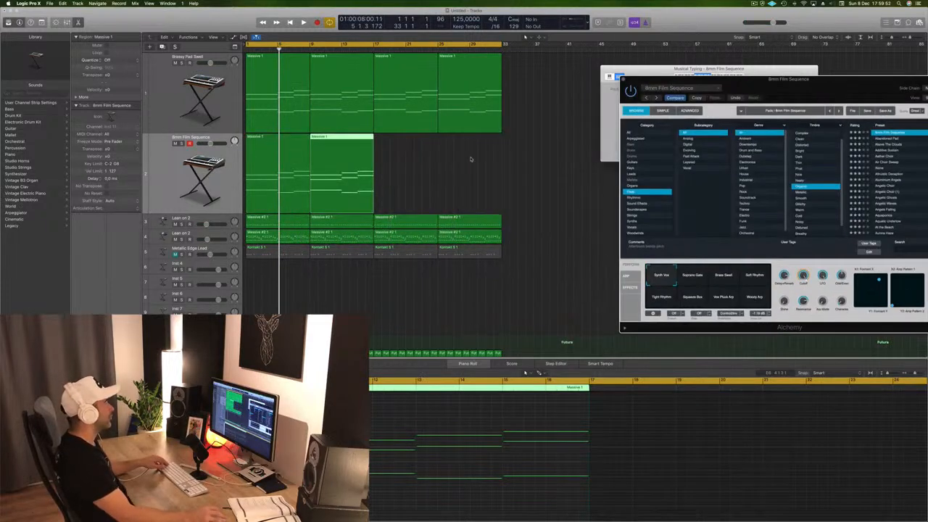
drag(470, 158, 305, 181)
drag(303, 139, 428, 143)
key(Return)
key(space)
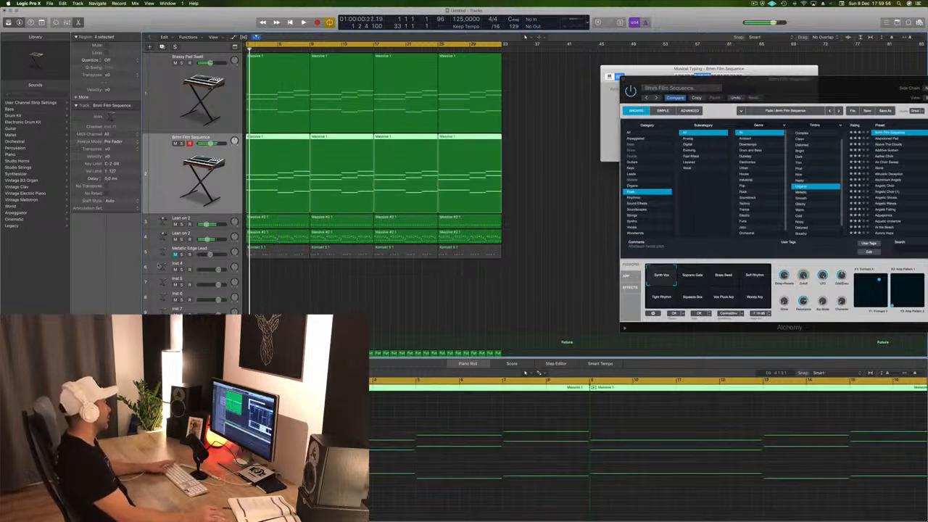
key(space)
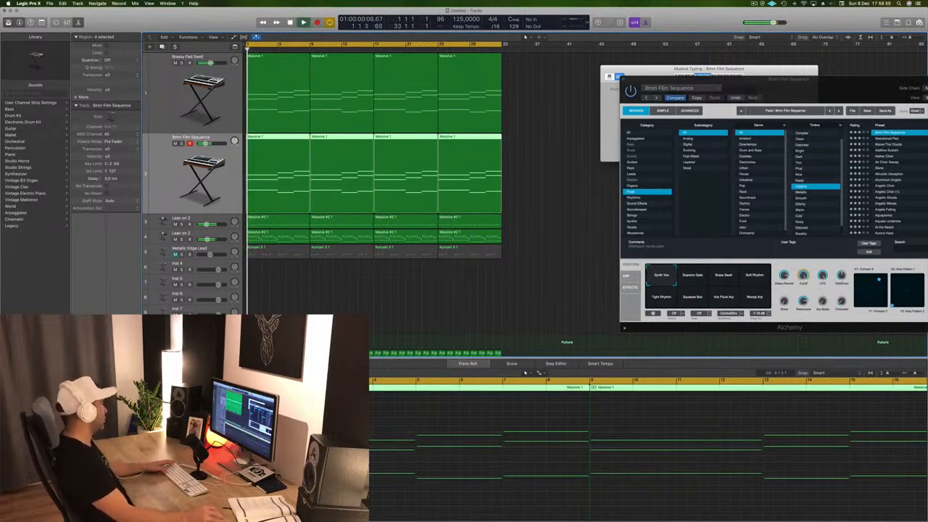
key(space)
key(space)
Audition the Abandoned Pad preset in Alchemy, choose Aether Choir for the second pad track, and close the instrument window.
drag(828, 96, 574, 146)
key(space)
click(636, 189)
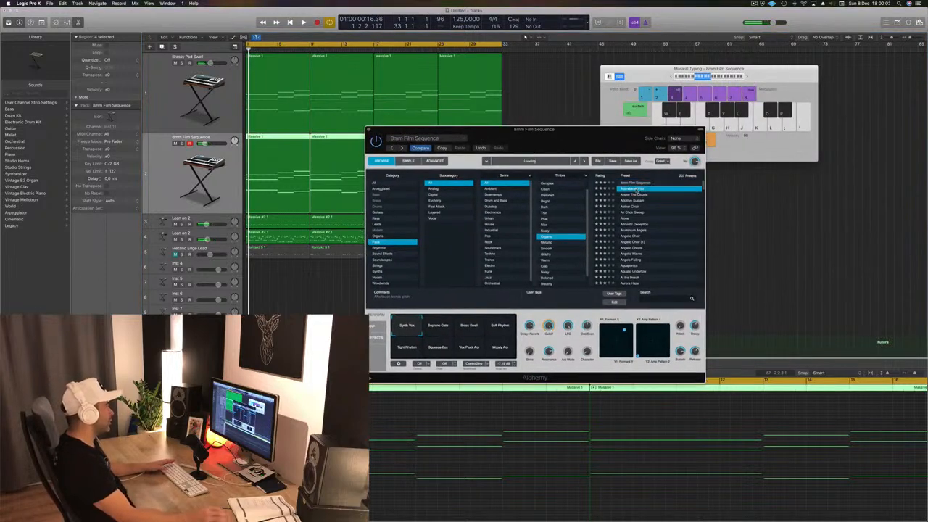
click(633, 206)
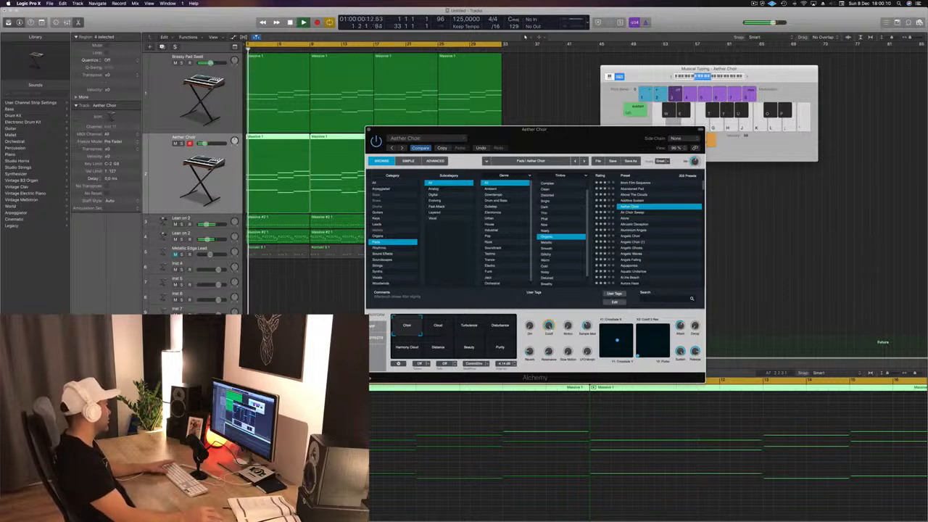
click(368, 129)
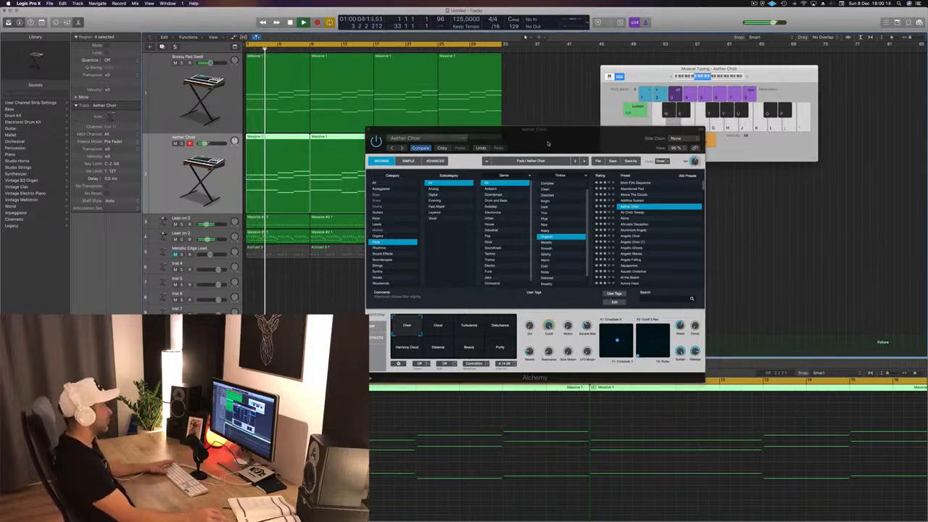
Audition the Air Choir Sweep preset on the second pad track during playback, with the Alchemy window moved clear of the regions.
drag(548, 144, 632, 123)
key(space)
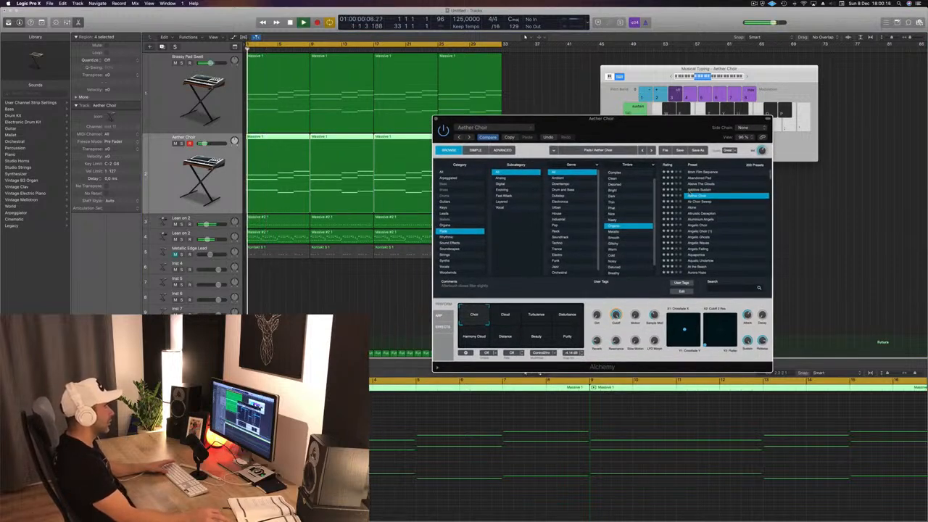
click(696, 202)
key(space)
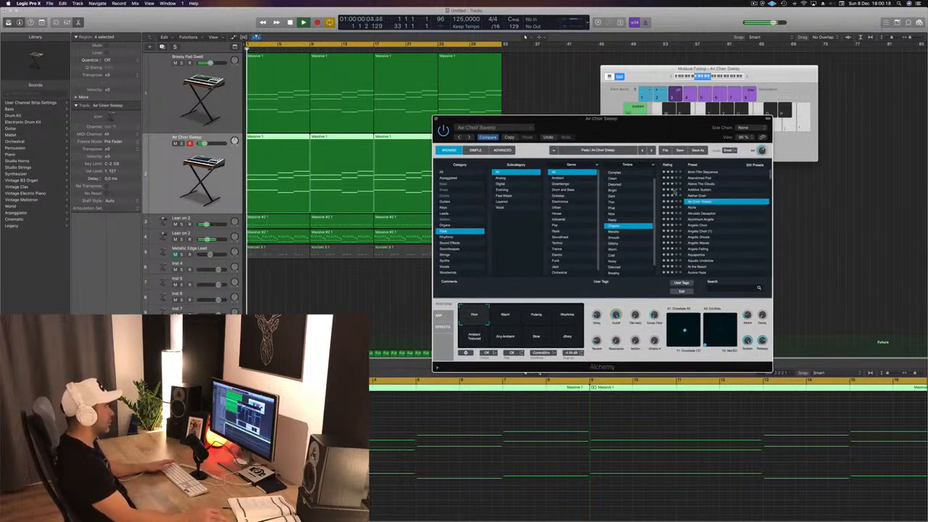
drag(654, 132, 730, 86)
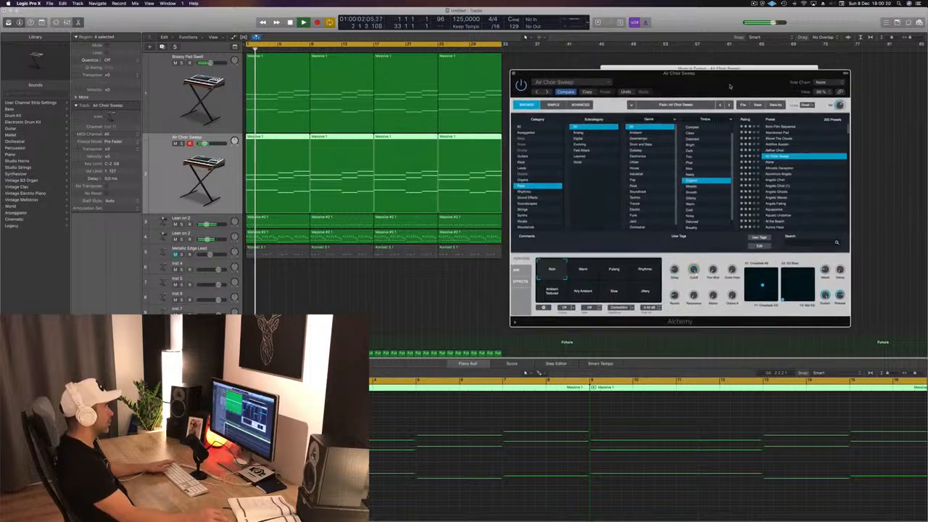
Audition the Altruistic Deception preset and its Warm, Textured, Dark Chopper and Impact Chopper performance snapshots in Alchemy.
click(775, 170)
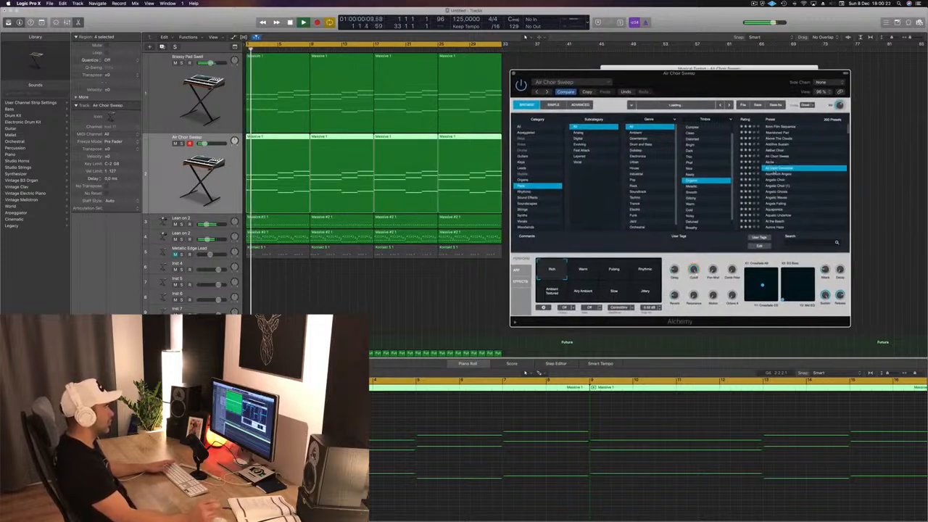
key(space)
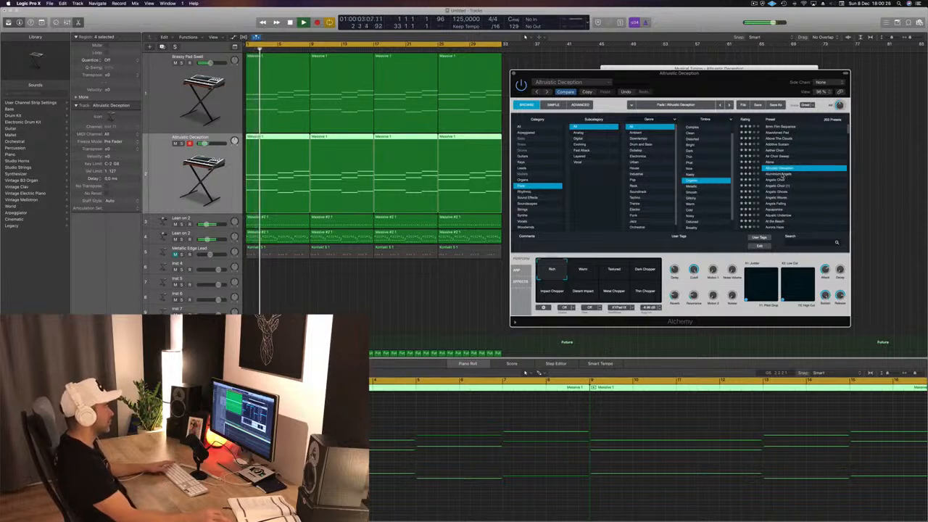
click(586, 264)
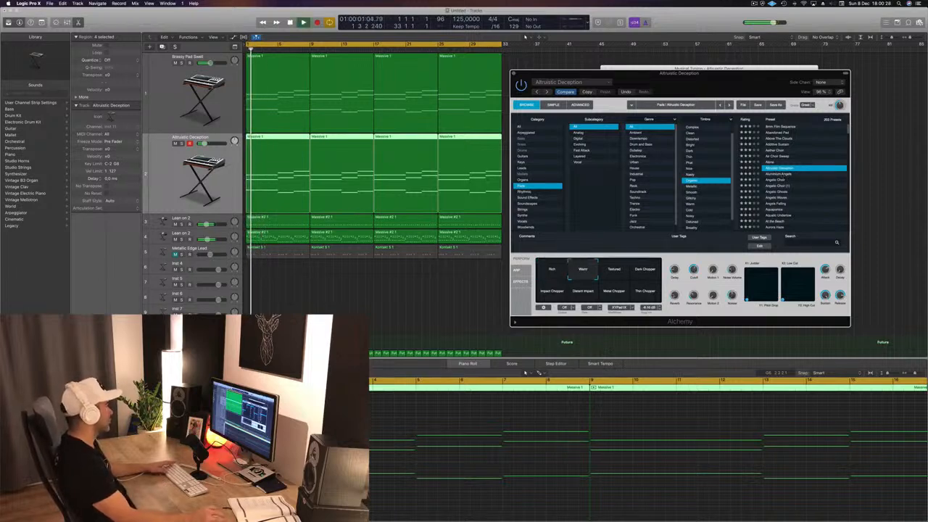
click(617, 277)
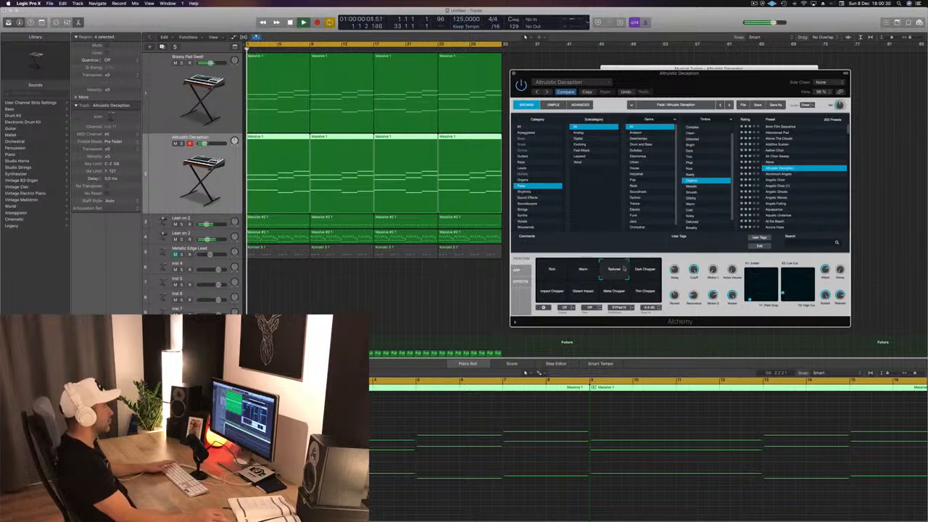
click(514, 73)
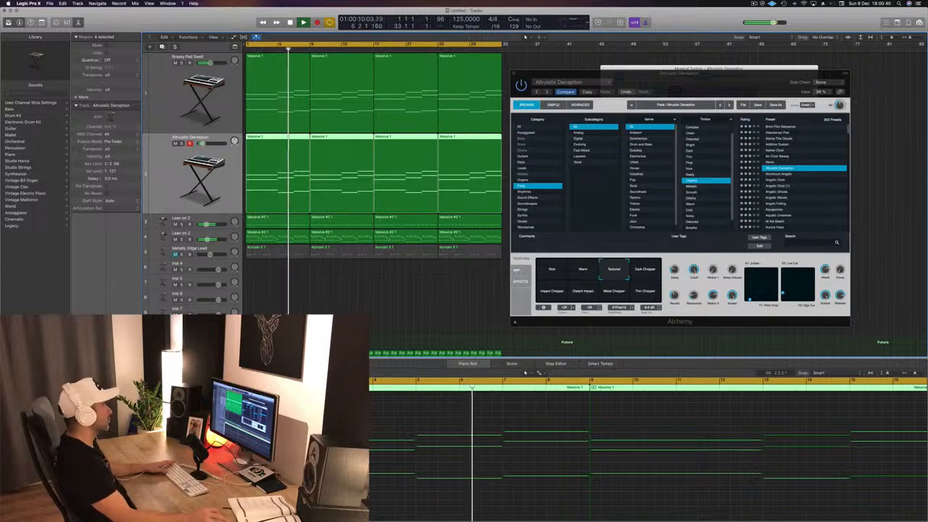
click(647, 269)
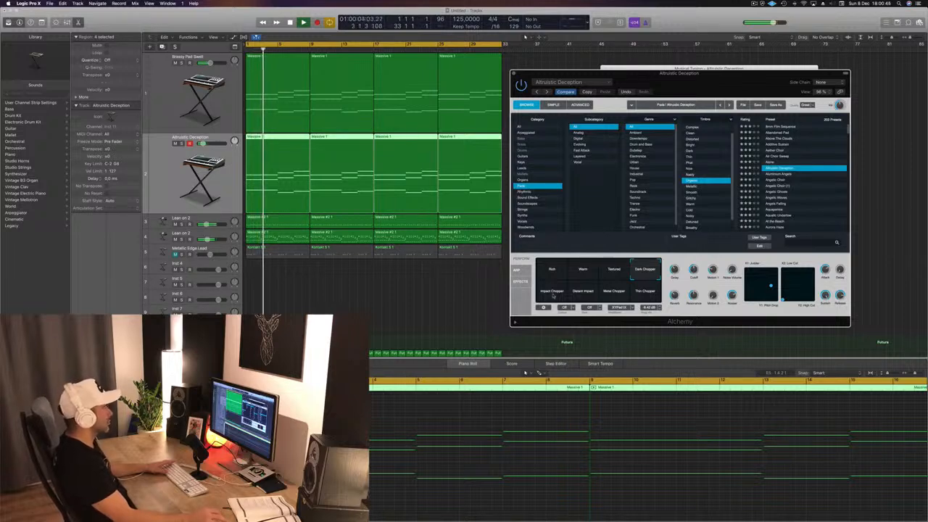
click(552, 293)
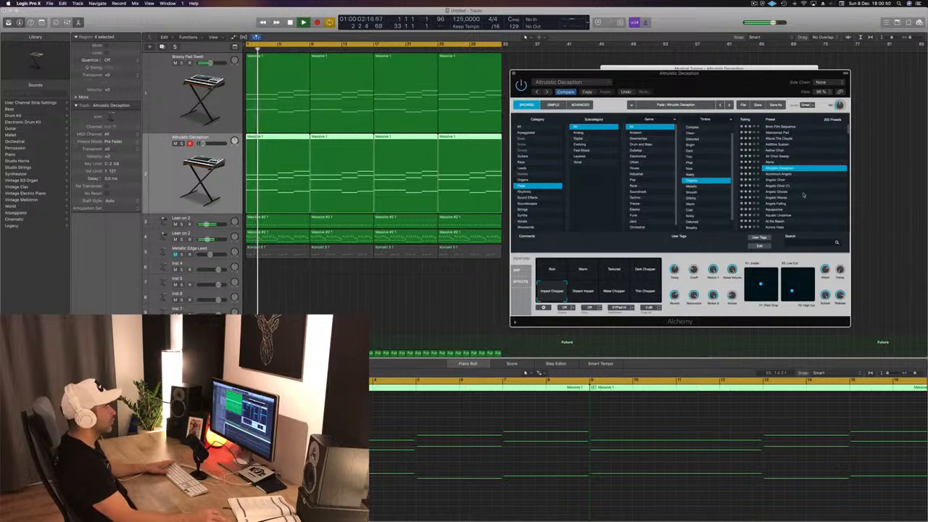
Load the Angelic Waves preset on the second pad track, close Alchemy and deselect the regions.
scroll(803, 194, down, 2)
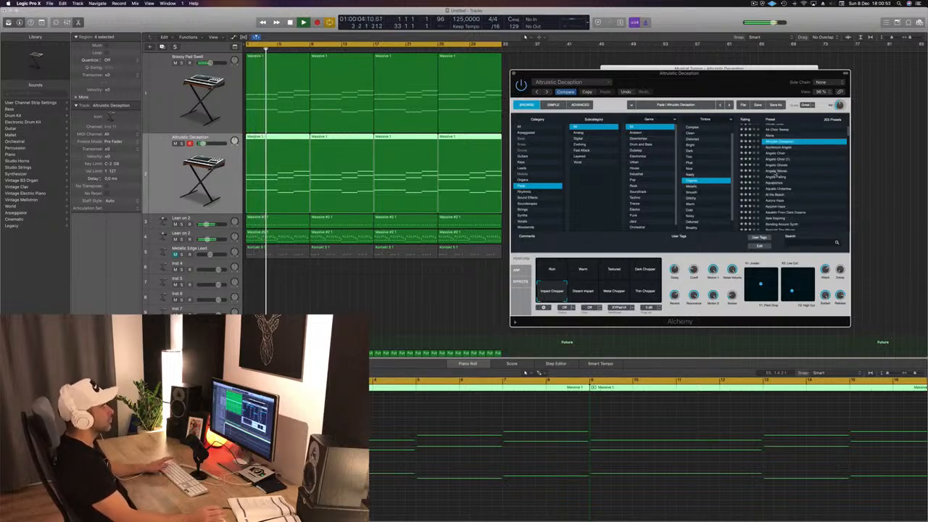
click(776, 171)
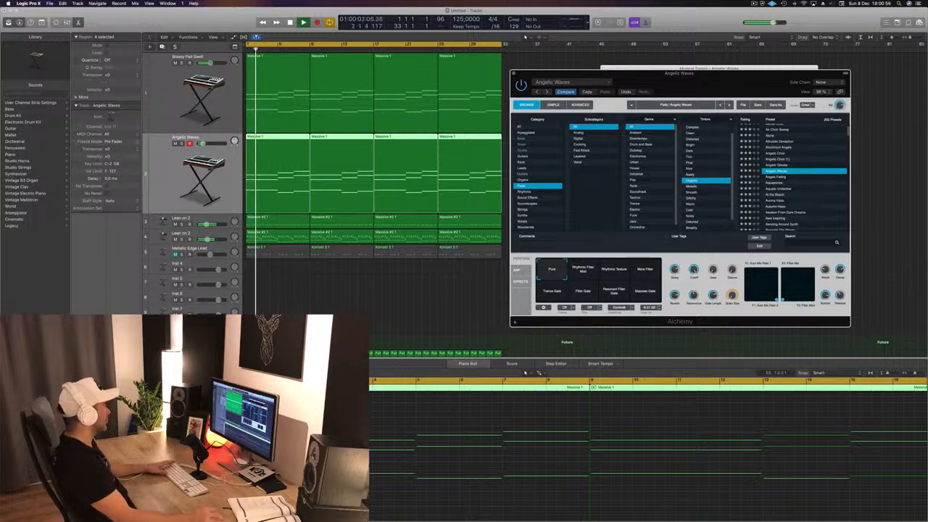
click(514, 73)
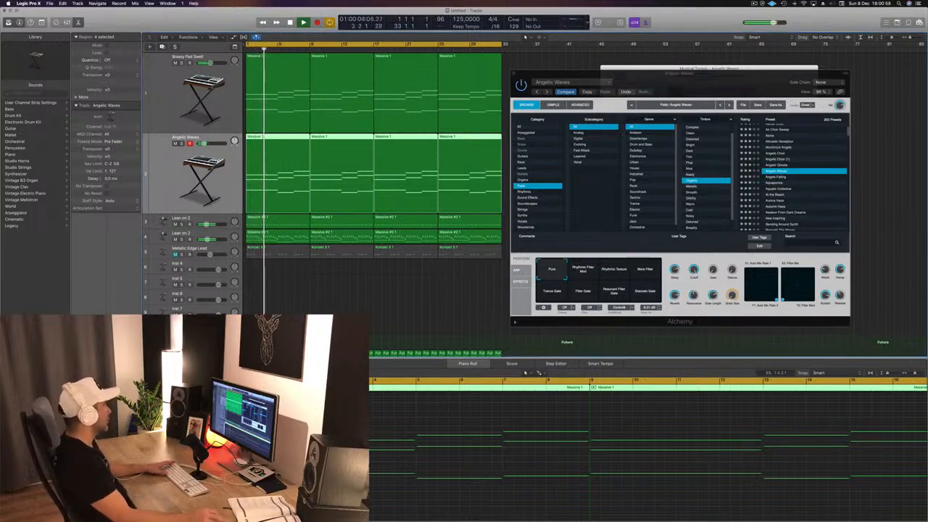
drag(708, 81, 651, 95)
click(425, 85)
click(547, 148)
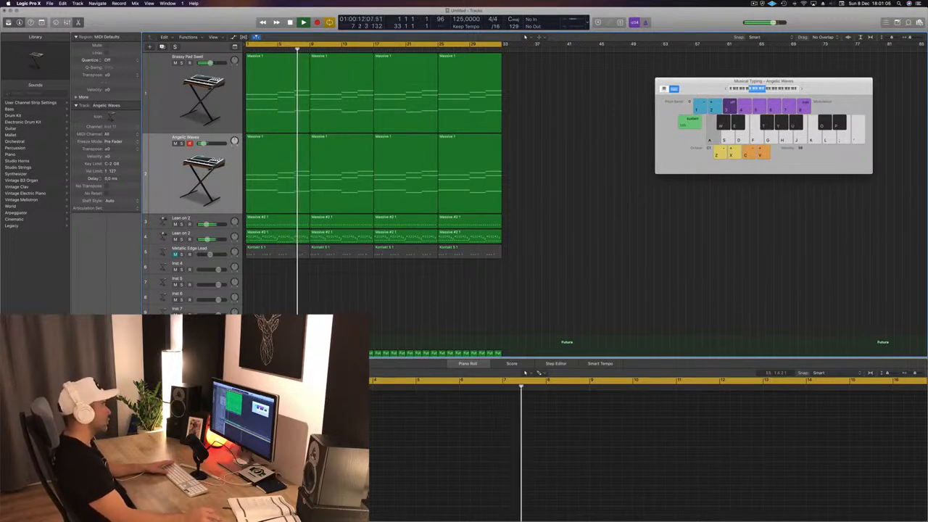
Check the lower Lean on 2 track in solo, mute it, and restart playback from the beginning.
scroll(549, 290, down, 3)
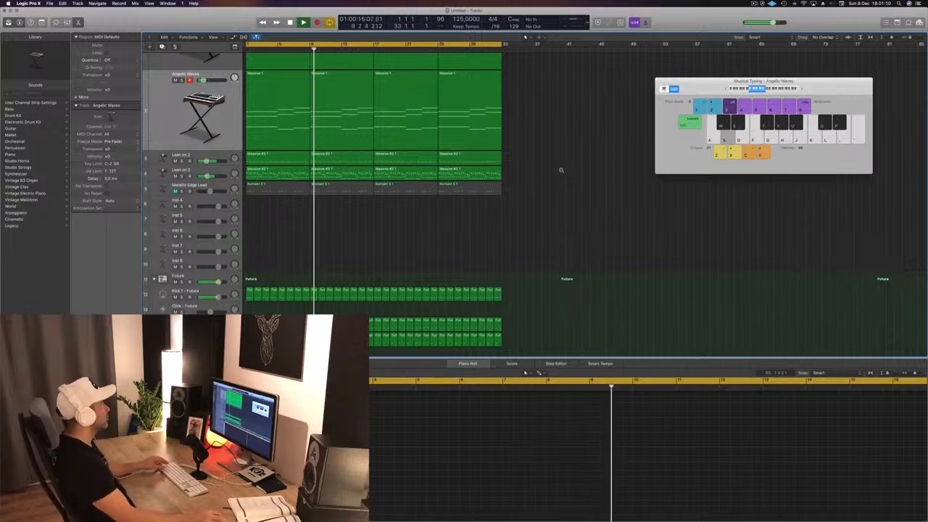
scroll(556, 197, down, 2)
scroll(551, 182, down, 3)
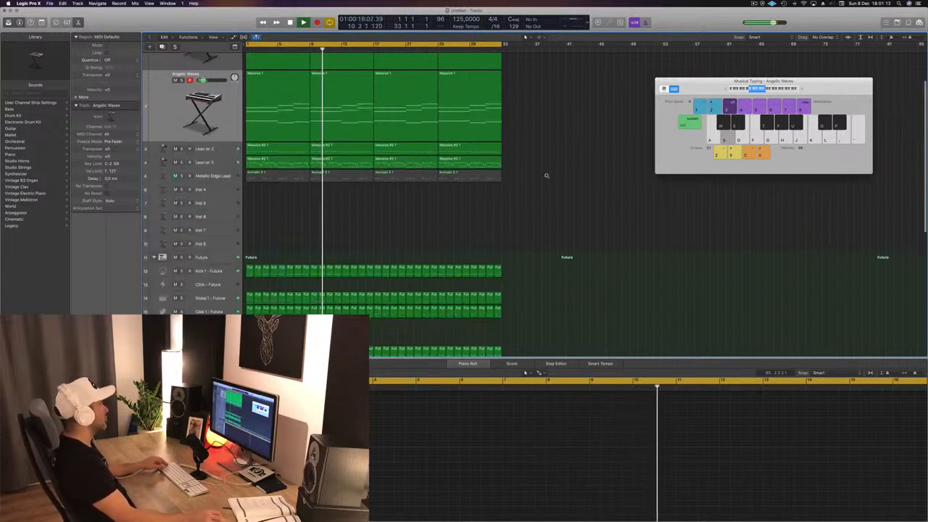
scroll(545, 152, up, 3)
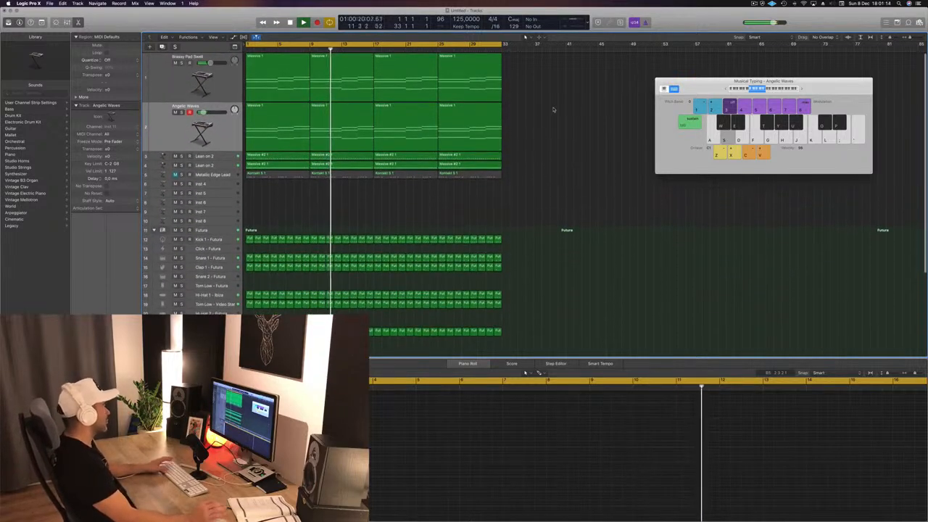
click(182, 165)
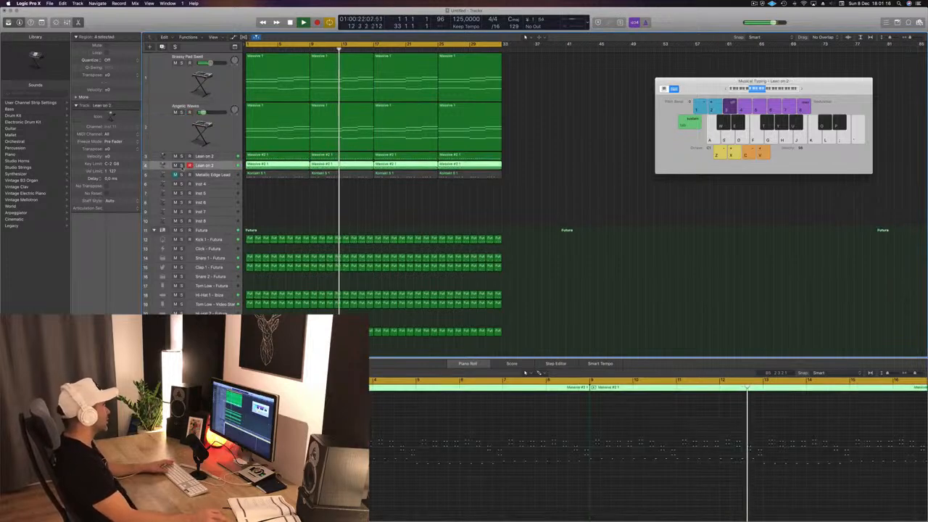
click(182, 165)
click(174, 166)
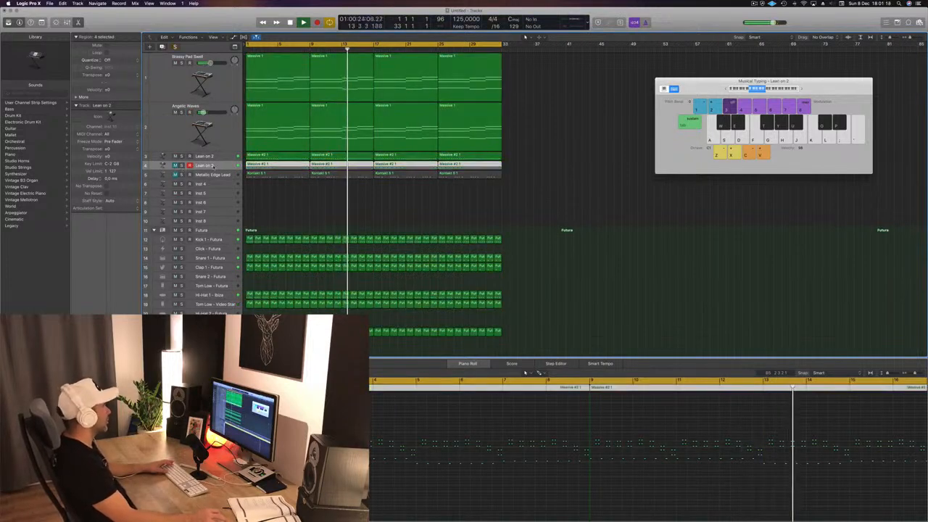
key(Return)
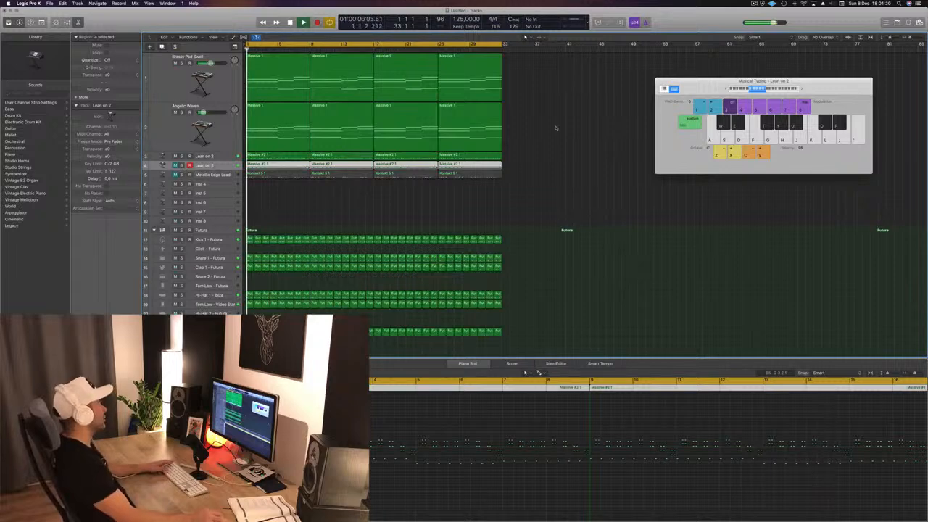
click(525, 102)
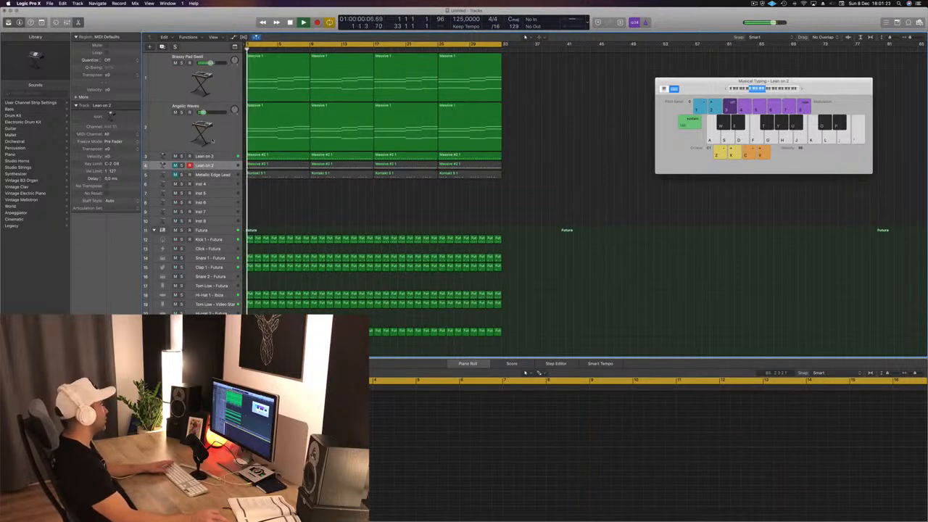
Duplicate the Angelic Waves track with its pad regions, and set up the copy with Retro Synth and an Arpeggiator.
click(218, 139)
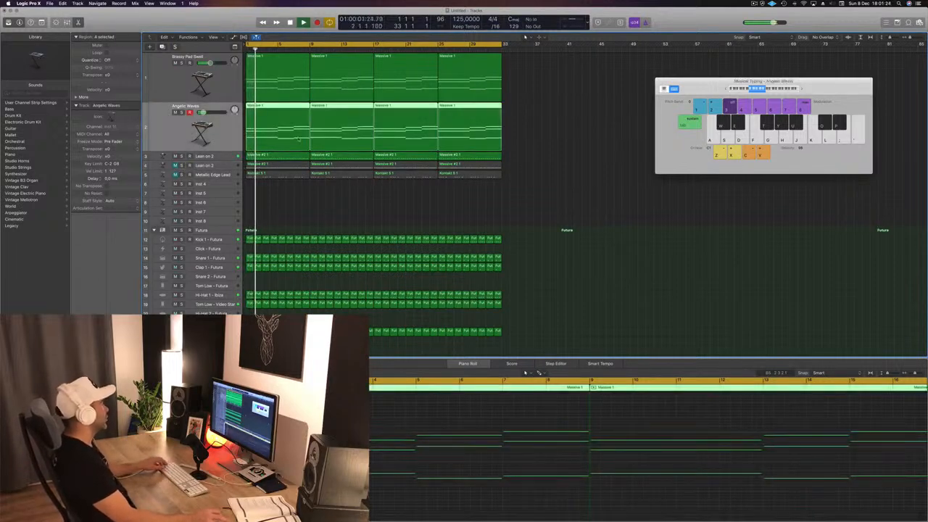
key(super+d)
drag(538, 141, 262, 179)
key(space)
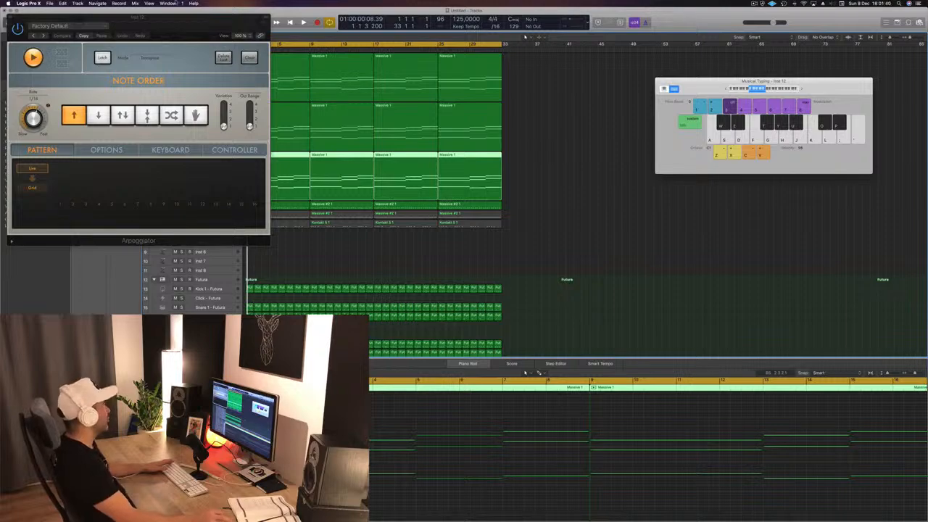
Play the arpeggiated track with the Arpeggiator and Retro Synth windows arranged beside the track headers.
drag(179, 26, 683, 78)
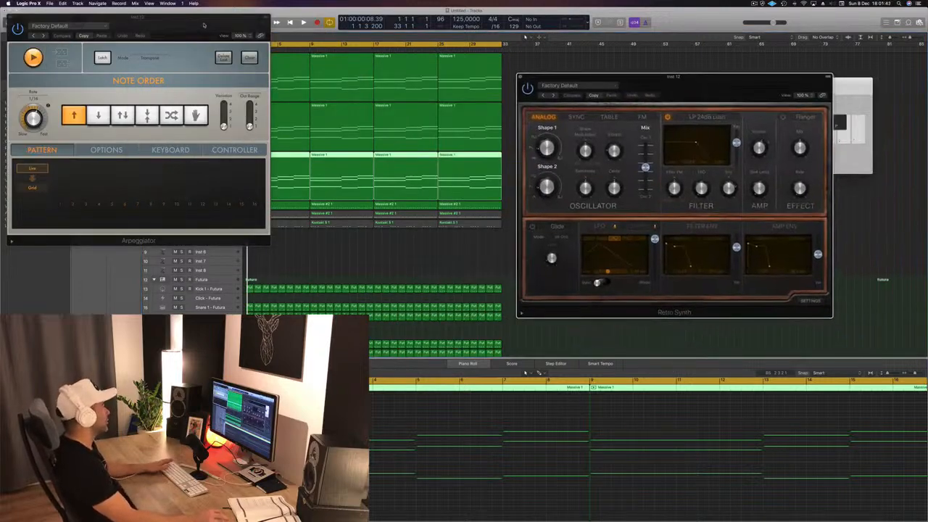
drag(204, 25, 776, 188)
key(space)
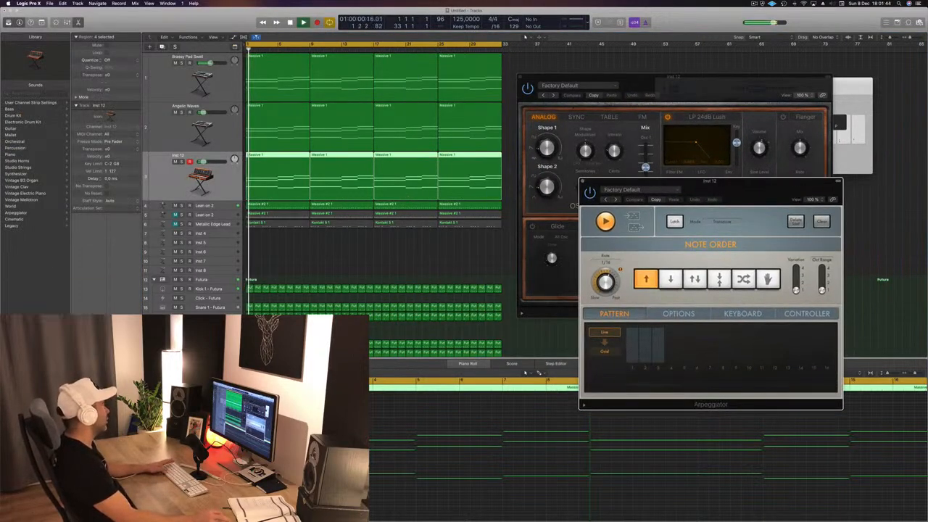
drag(736, 186, 575, 169)
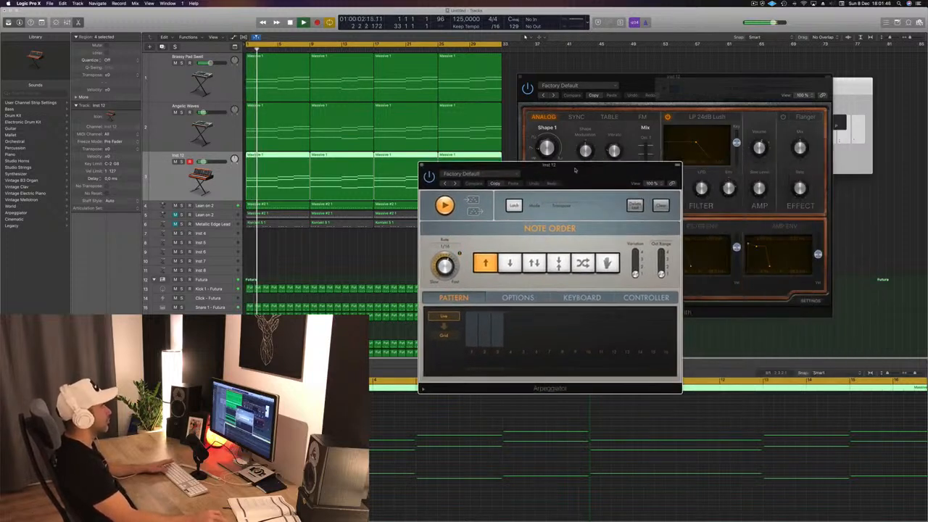
drag(701, 84, 816, 80)
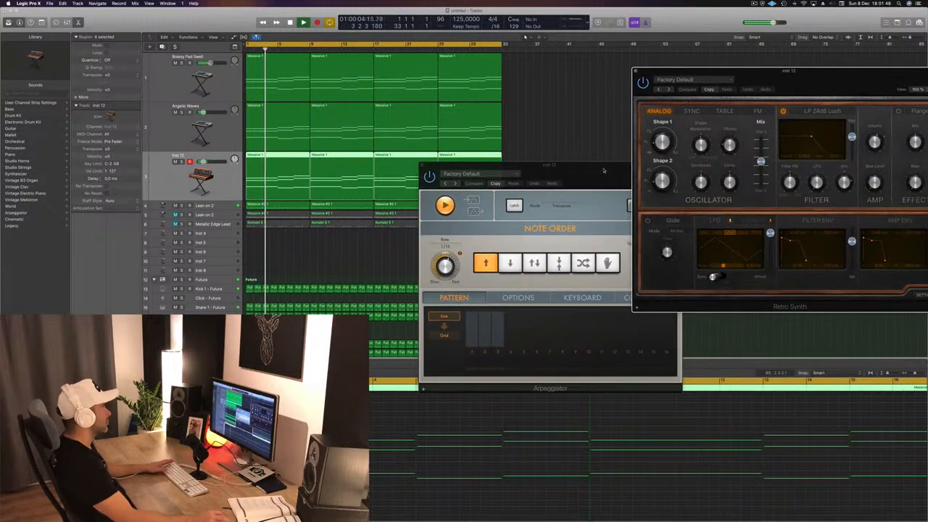
drag(603, 170, 576, 217)
drag(776, 72, 587, 125)
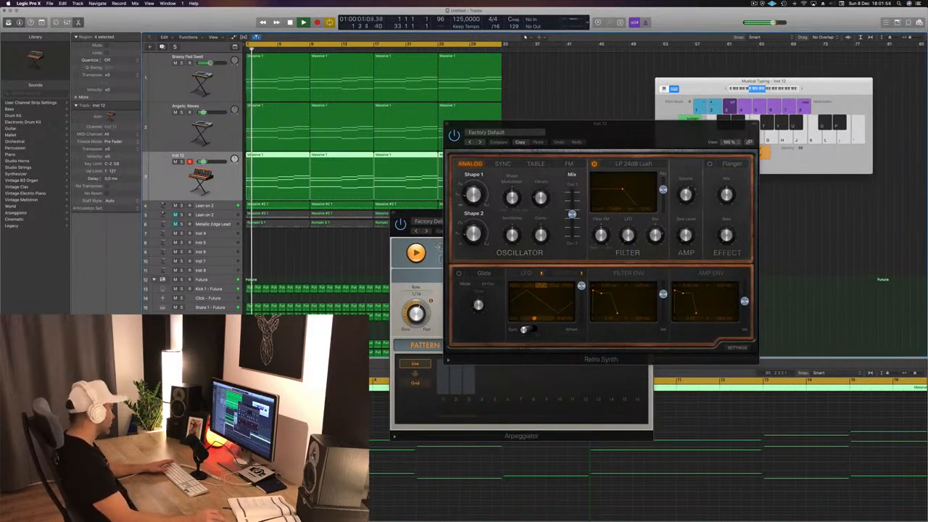
Open Channel EQ on the arpeggiated track and enable a high cut at 560 Hz with a 48 dB/Oct slope.
click(89, 337)
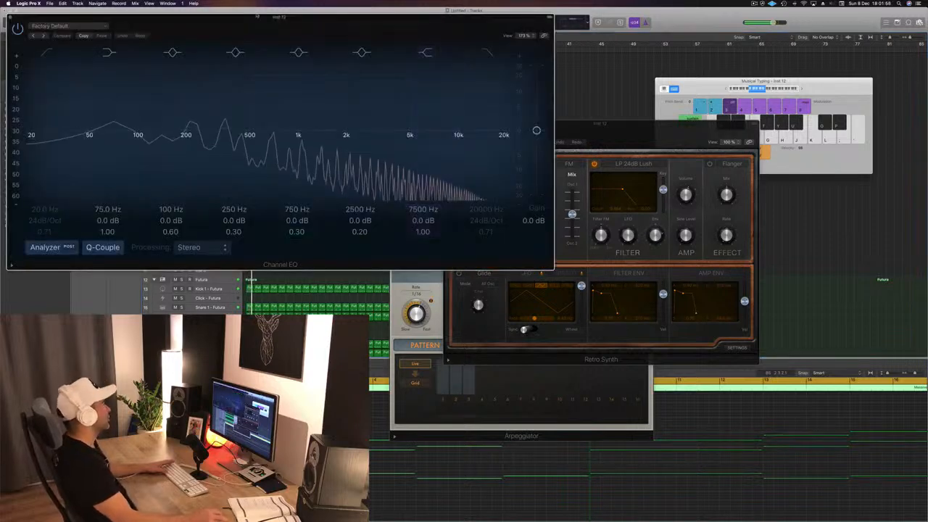
drag(279, 17, 431, 24)
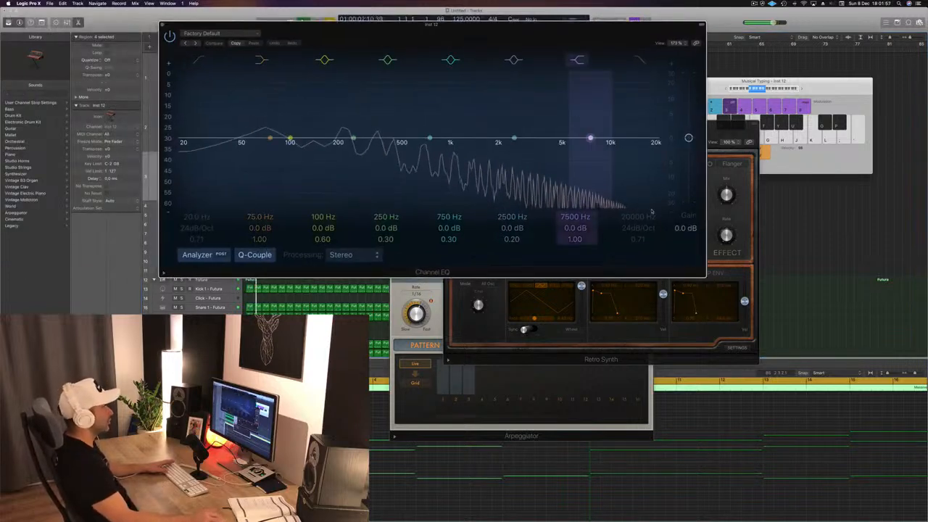
click(640, 60)
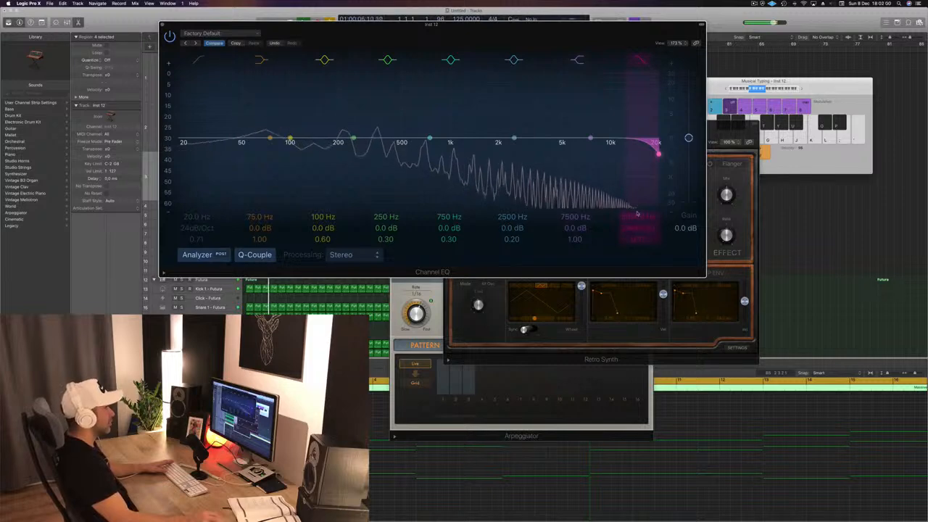
mouse_move(657, 152)
mouse_down()
mouse_move(369, 153)
mouse_move(410, 153)
mouse_up()
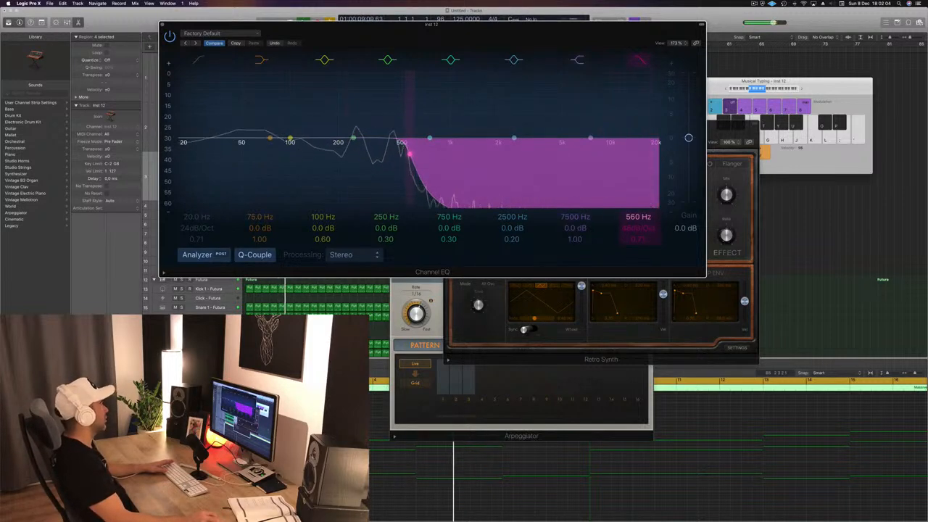
Enable a low cut at 126 Hz in the arpeggiated track's Channel EQ and close the EQ window.
click(199, 61)
drag(182, 152, 310, 153)
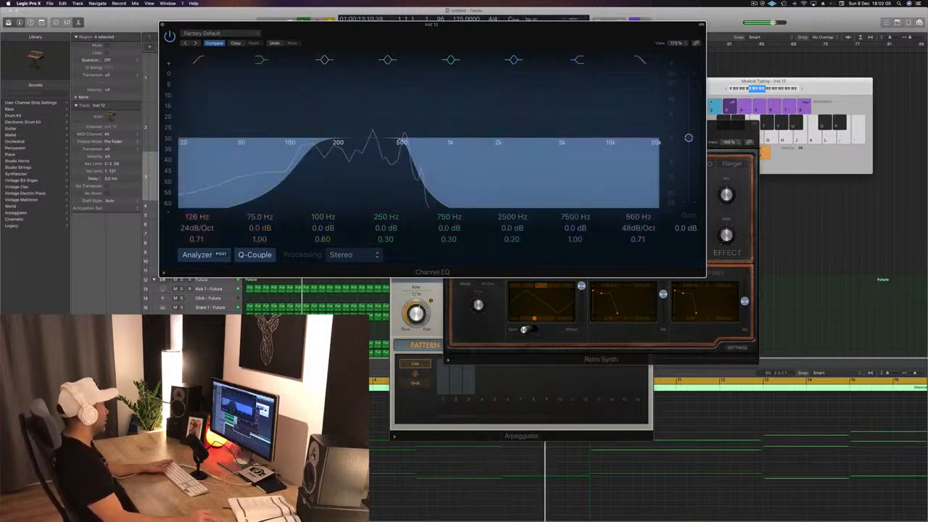
click(812, 232)
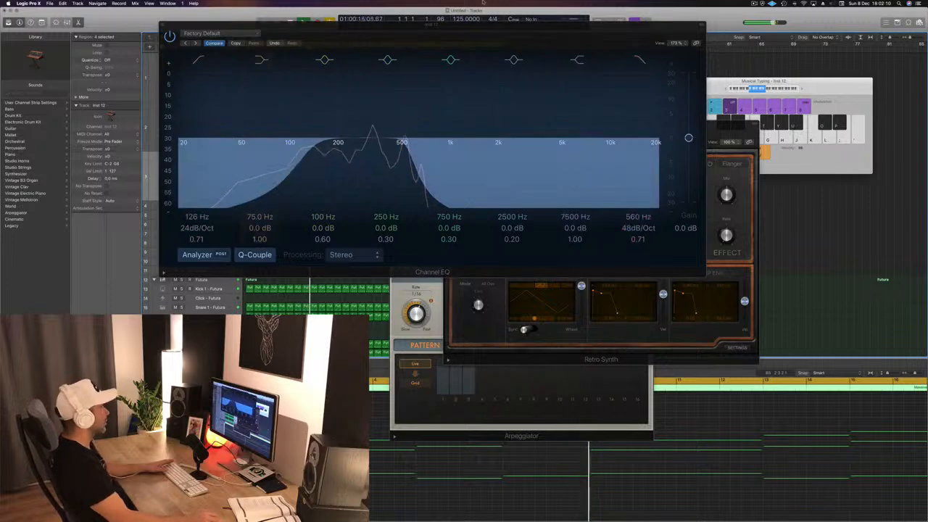
drag(432, 26, 536, 56)
click(266, 56)
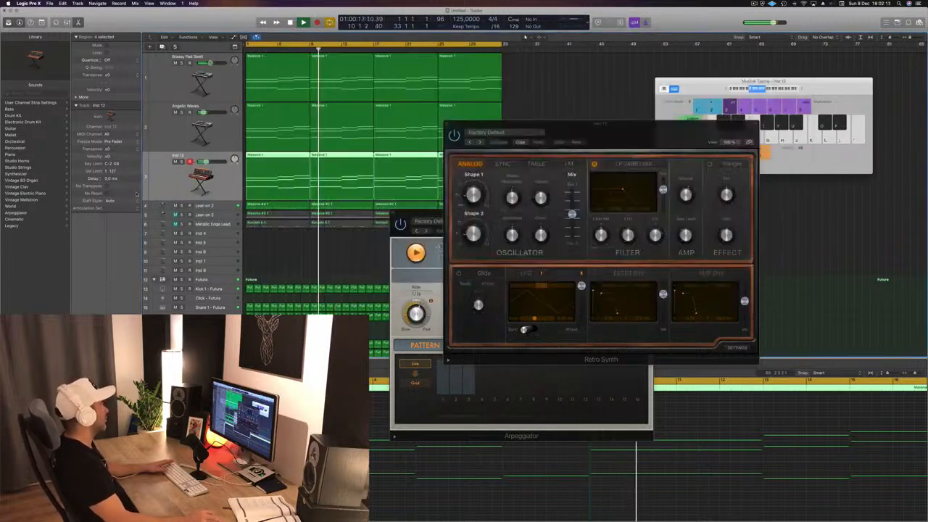
Play the arrangement, select the second Lean on 2 track, close Retro Synth, and move the Arpeggiator window clear of the regions.
key(space)
key(space)
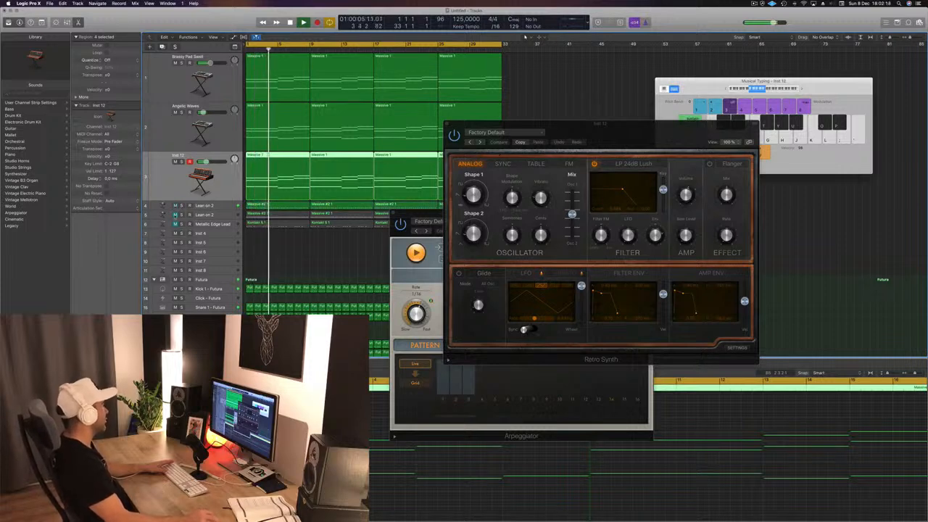
click(217, 215)
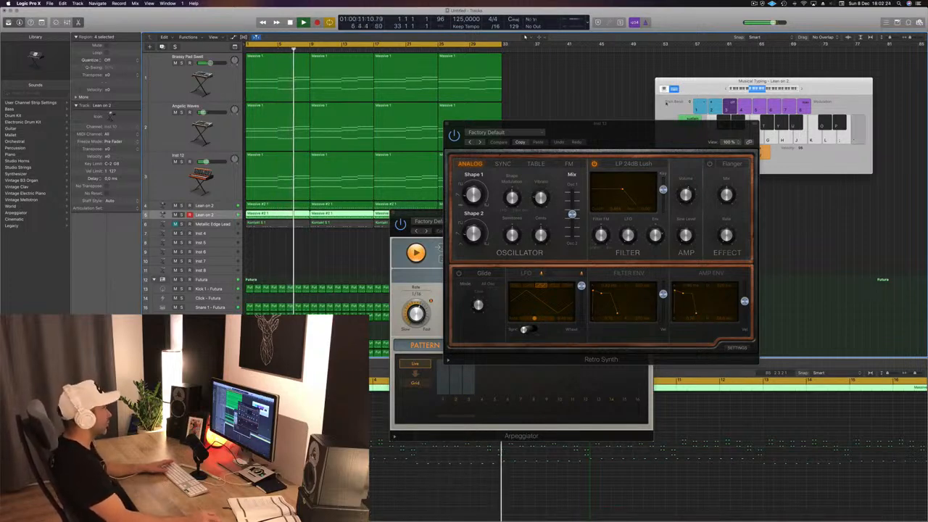
drag(447, 126, 546, 133)
click(548, 133)
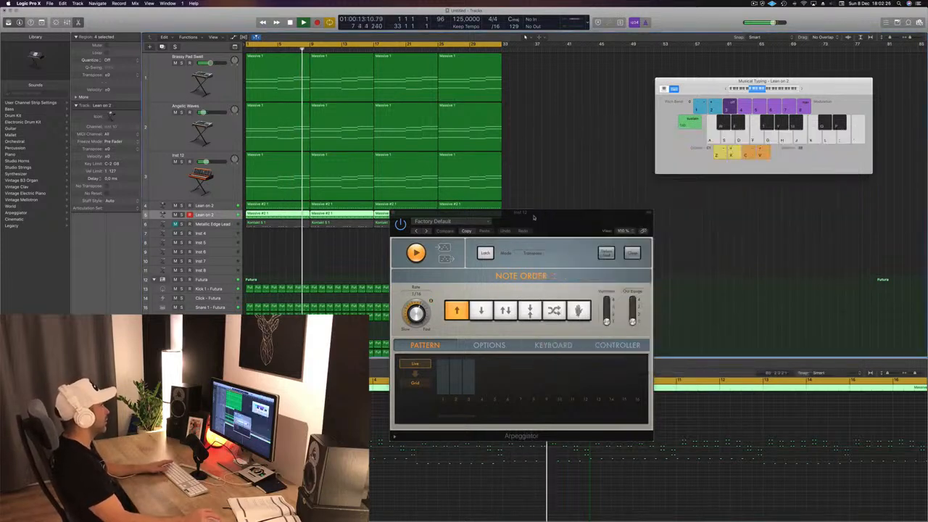
drag(471, 214, 657, 48)
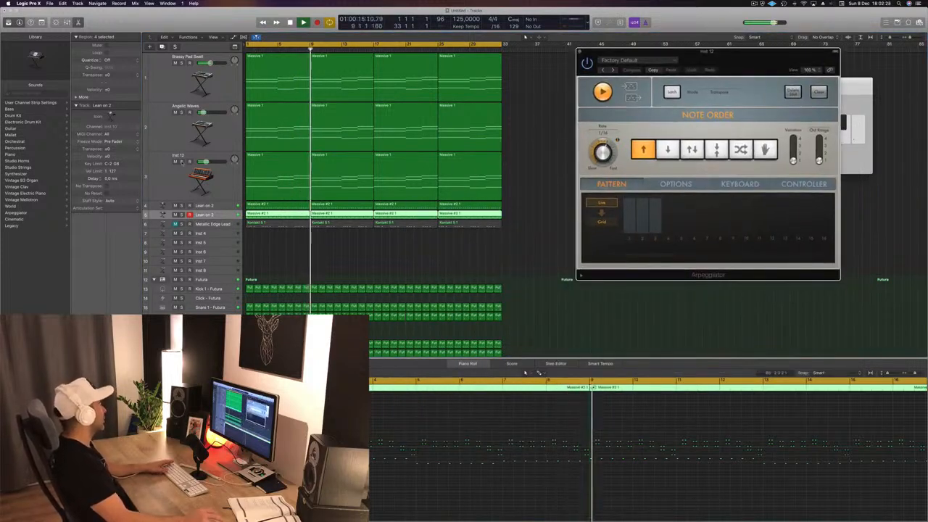
Solo the arpeggiated Inst 12 track and restart its playback from bar 1.
key(Return)
click(161, 175)
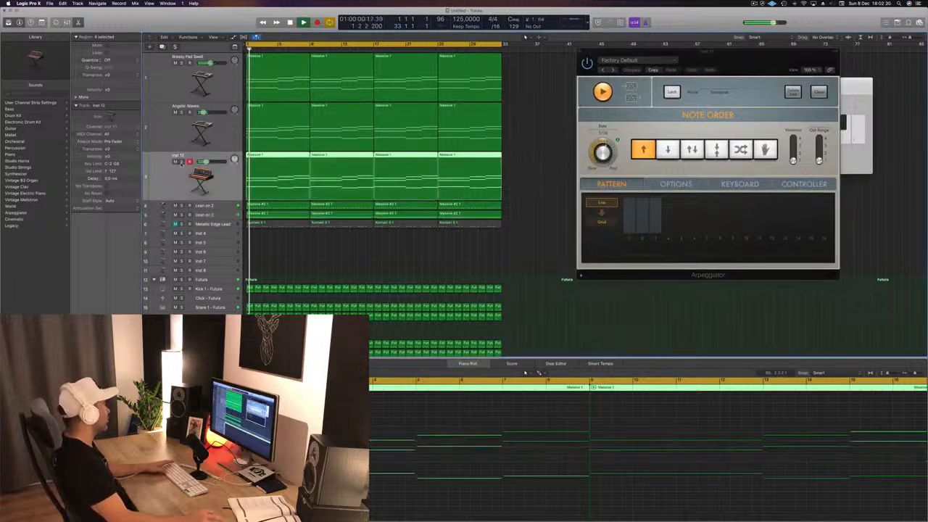
click(182, 162)
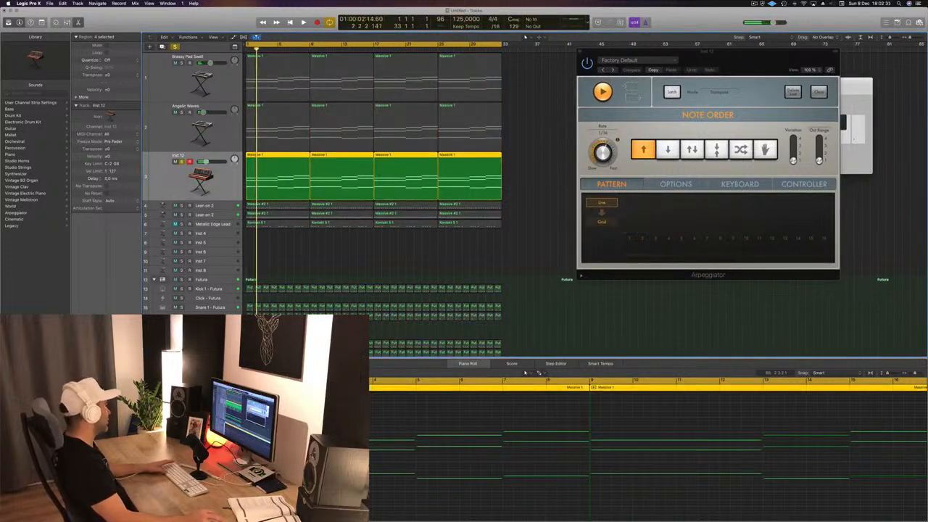
key(Return)
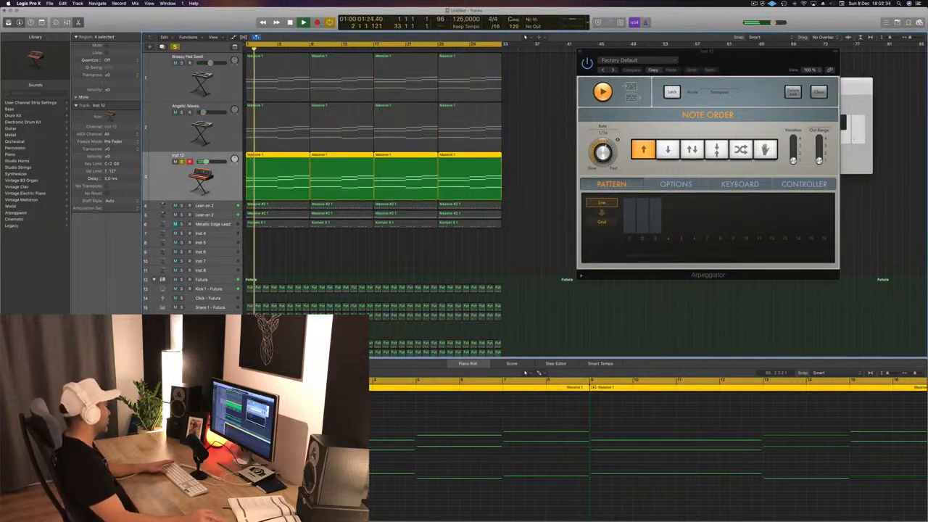
In Inst 12's Retro Synth, shift the oscillator mix fully to Osc 2 and lower the filter cutoff to its minimum during playback.
drag(611, 159, 545, 144)
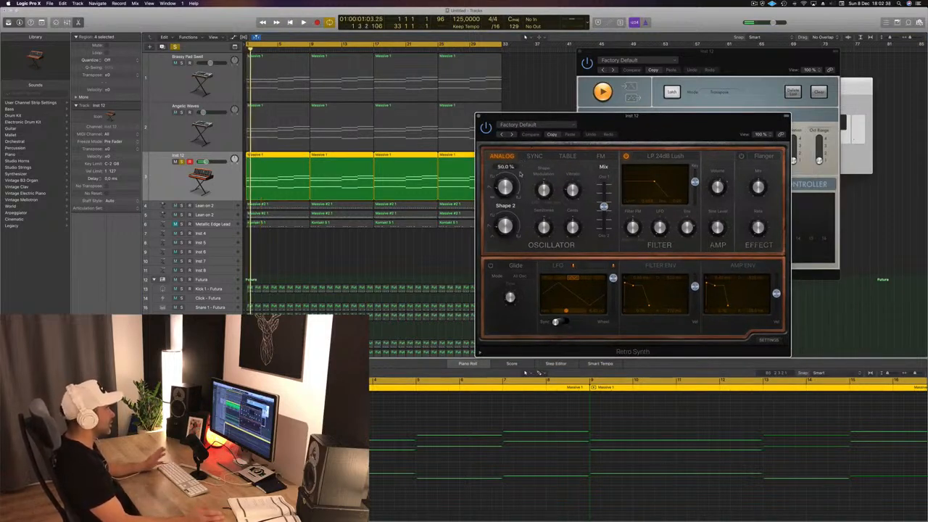
key(space)
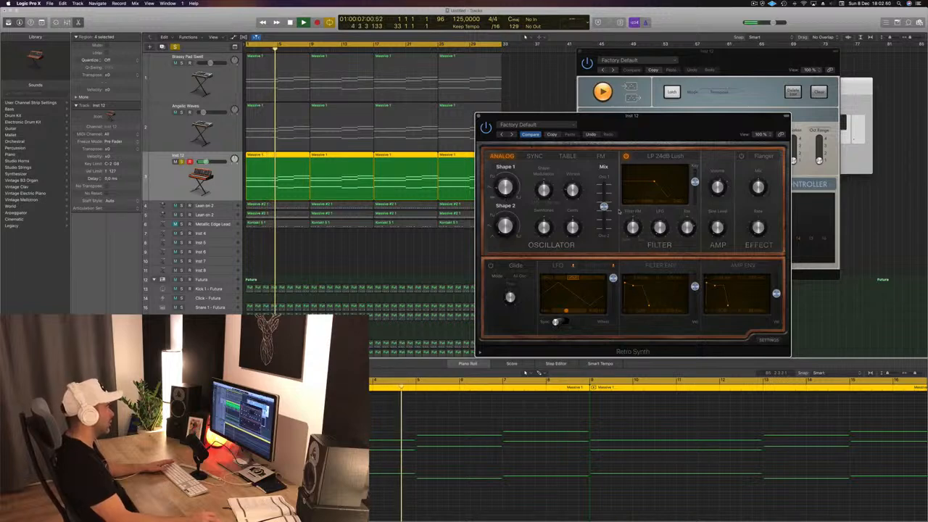
drag(604, 207, 604, 229)
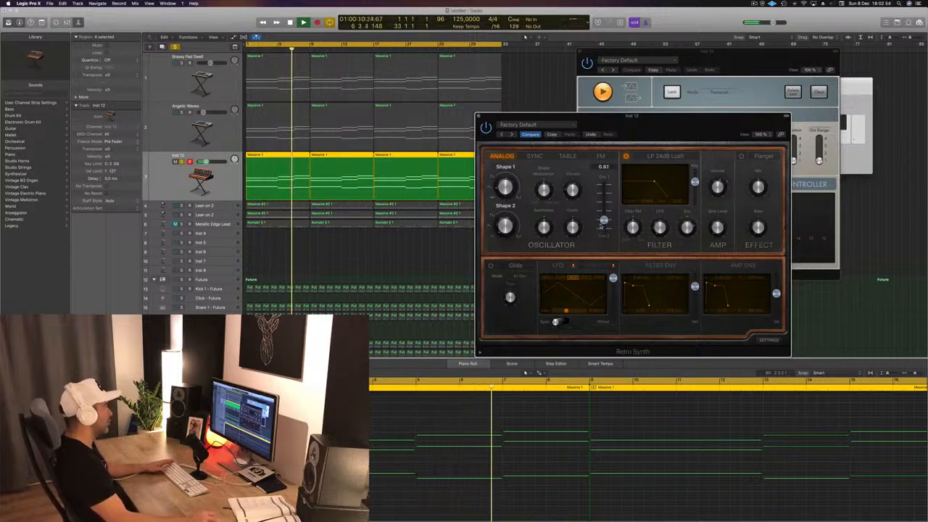
mouse_move(604, 228)
mouse_down()
mouse_move(603, 217)
mouse_move(601, 236)
mouse_up()
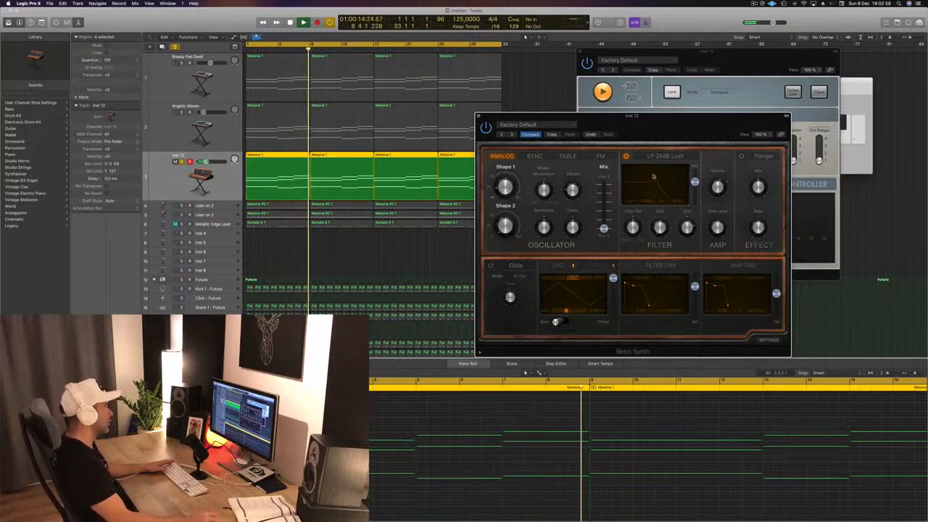
drag(653, 179, 623, 182)
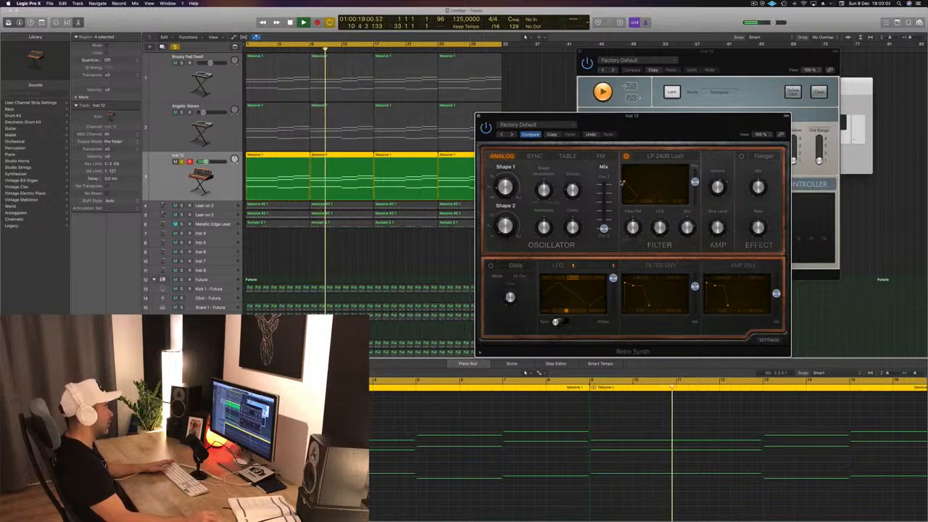
drag(630, 116, 691, 74)
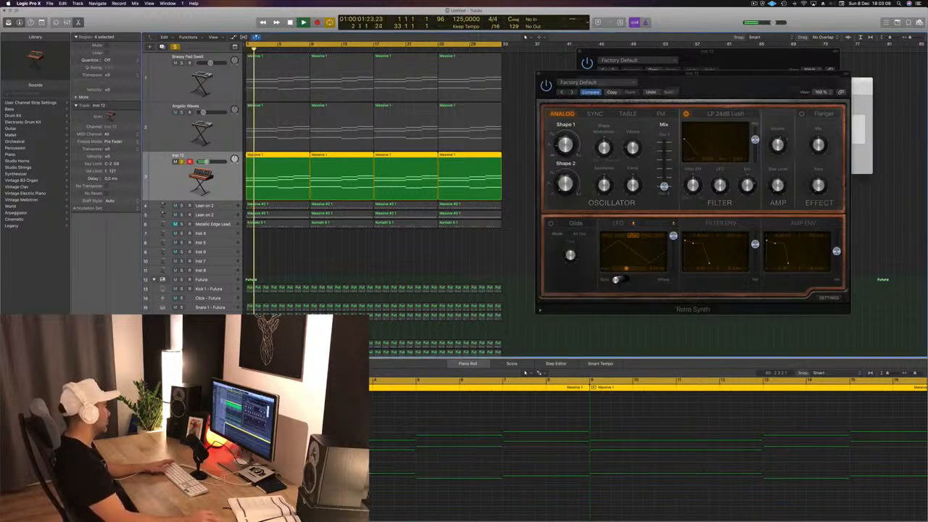
Unsolo the Inst 12 track and play it together with all the other tracks.
key(space)
key(s)
key(space)
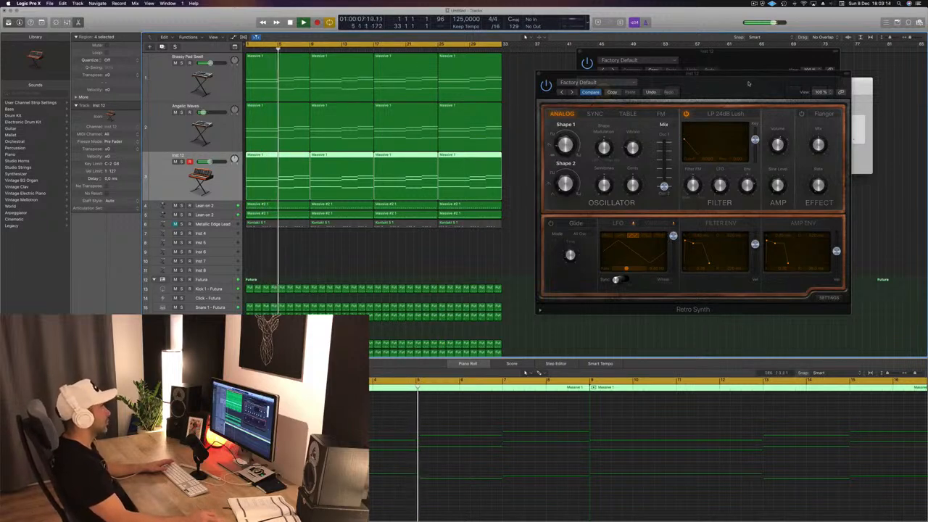
Close the Retro Synth, Arpeggiator and Musical Typing windows and replay the arrangement from the beginning.
drag(749, 83, 679, 118)
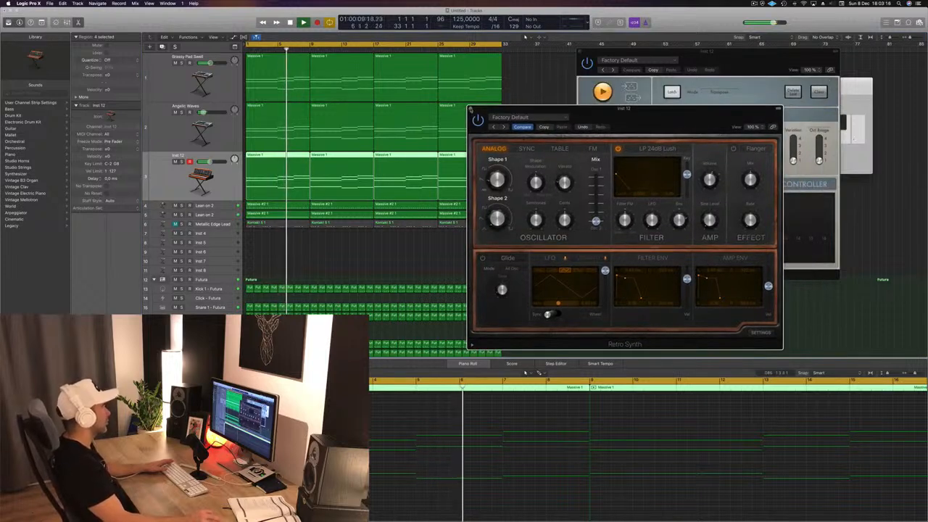
click(471, 109)
key(space)
key(space)
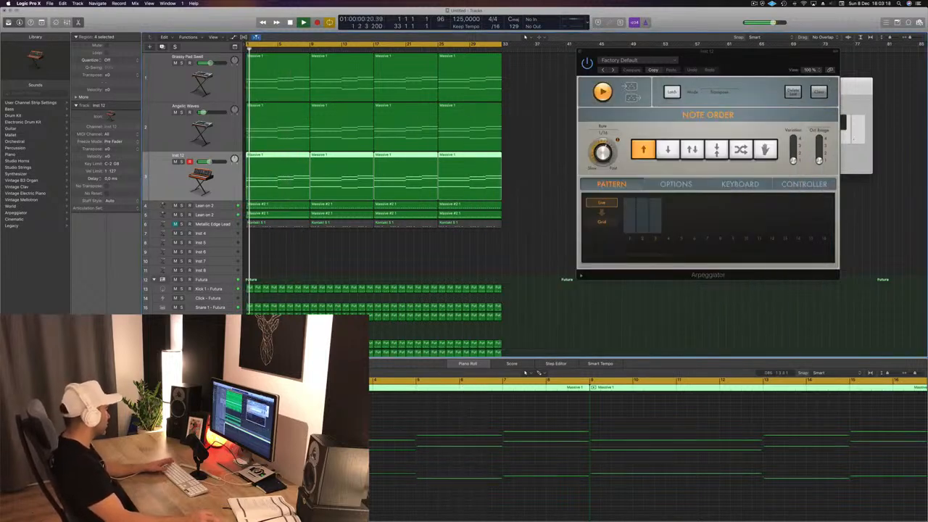
drag(738, 43, 751, 44)
click(592, 52)
drag(717, 84, 688, 86)
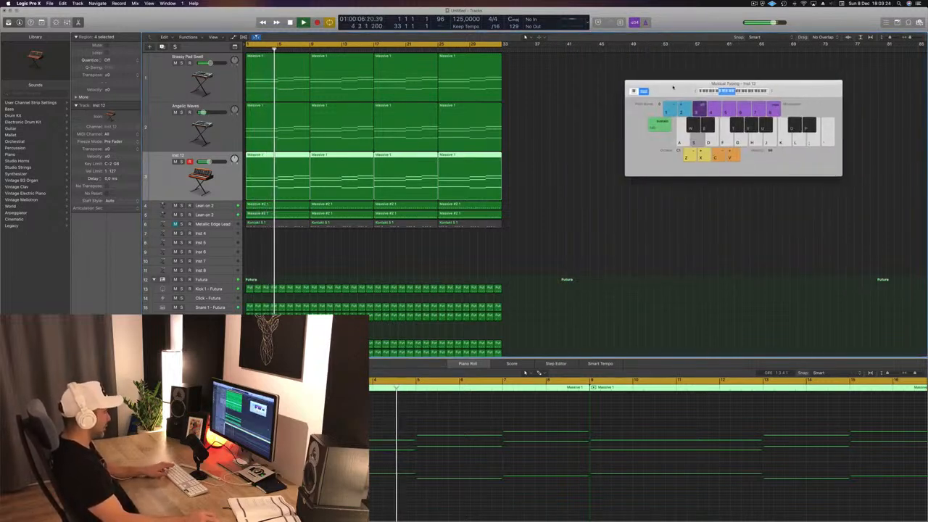
click(629, 84)
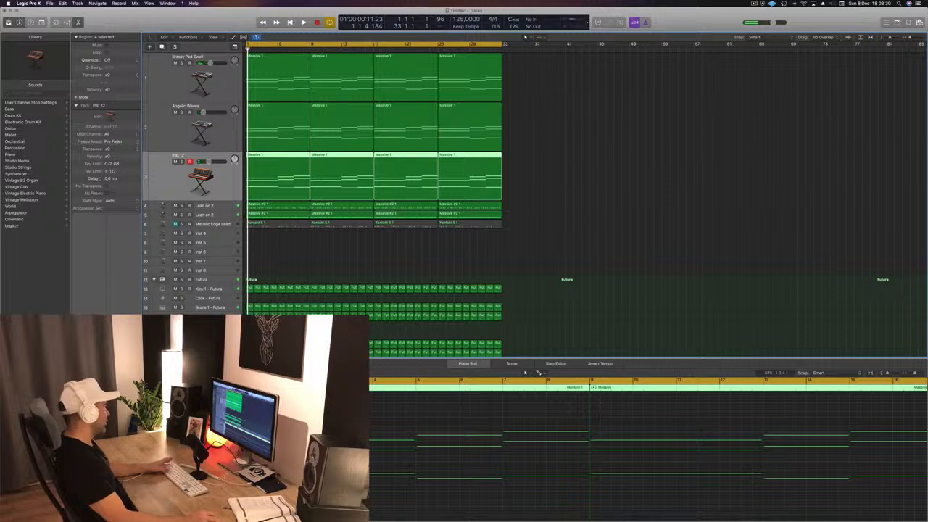
Deselect the regions, enlarge the timeline horizontally, and review the instrument and drum tracks during playback from bar 1.
click(562, 180)
key(super+Right)
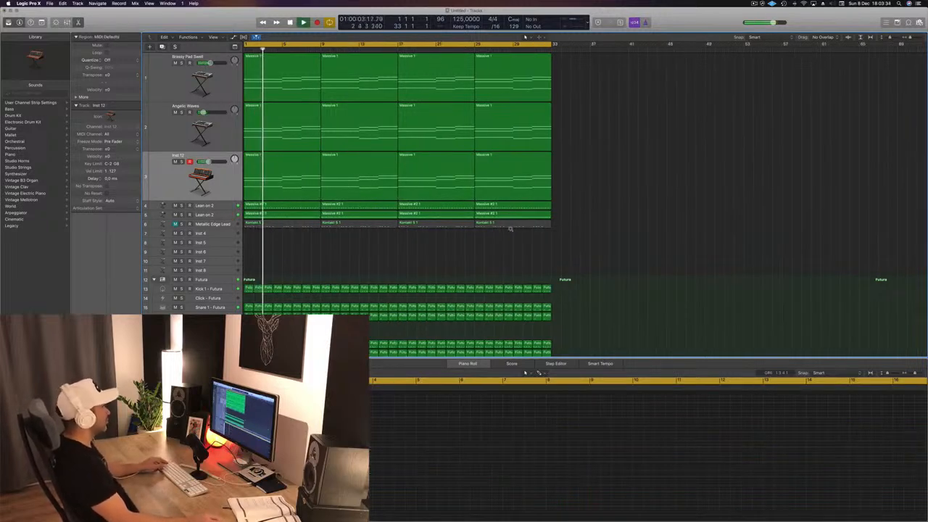
key(super+Right)
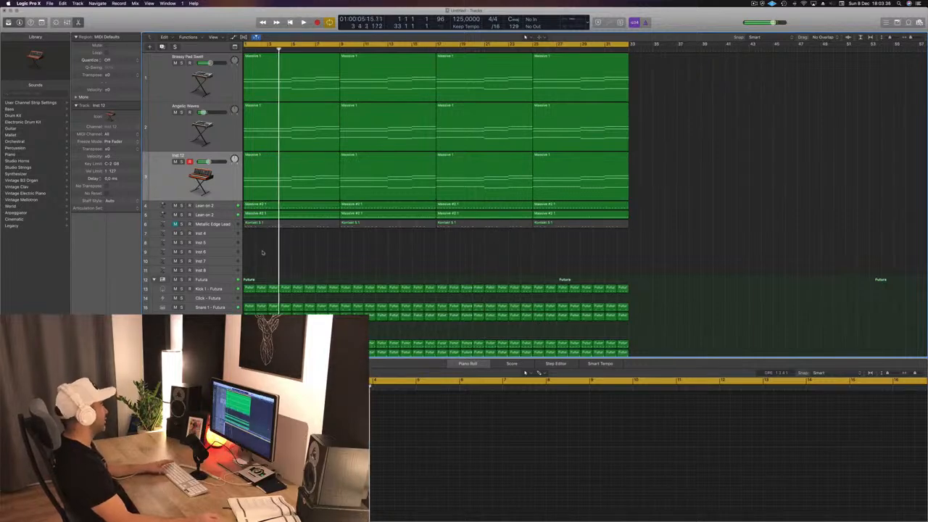
key(Return)
scroll(262, 253, down, 5)
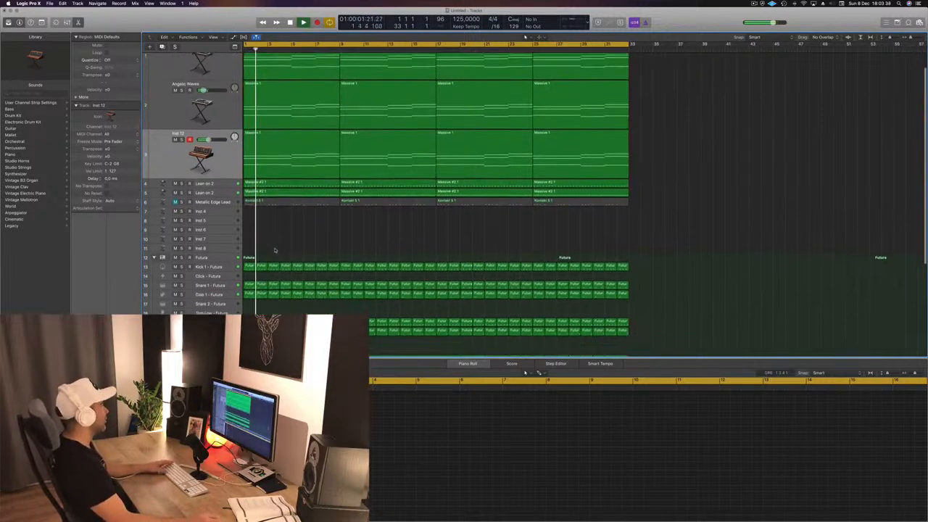
scroll(308, 260, up, 1)
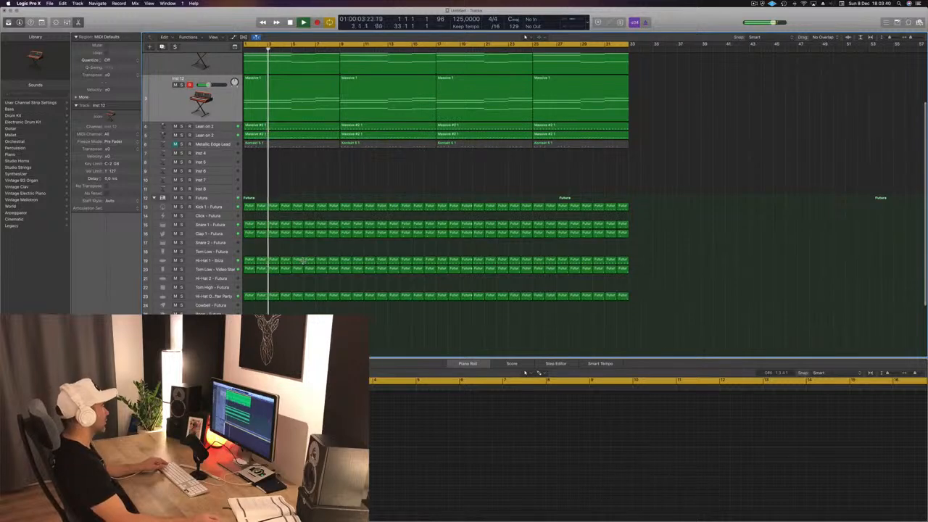
scroll(317, 218, up, 3)
scroll(317, 217, up, 3)
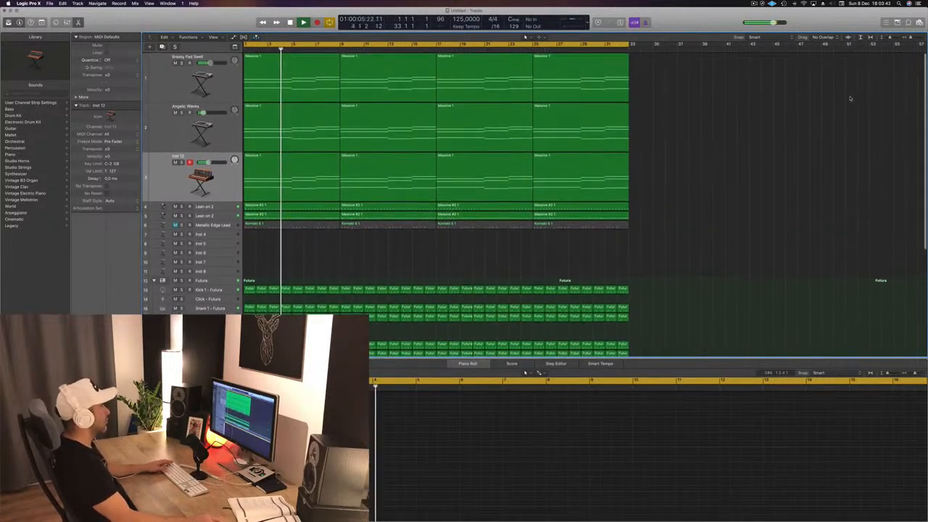
key(space)
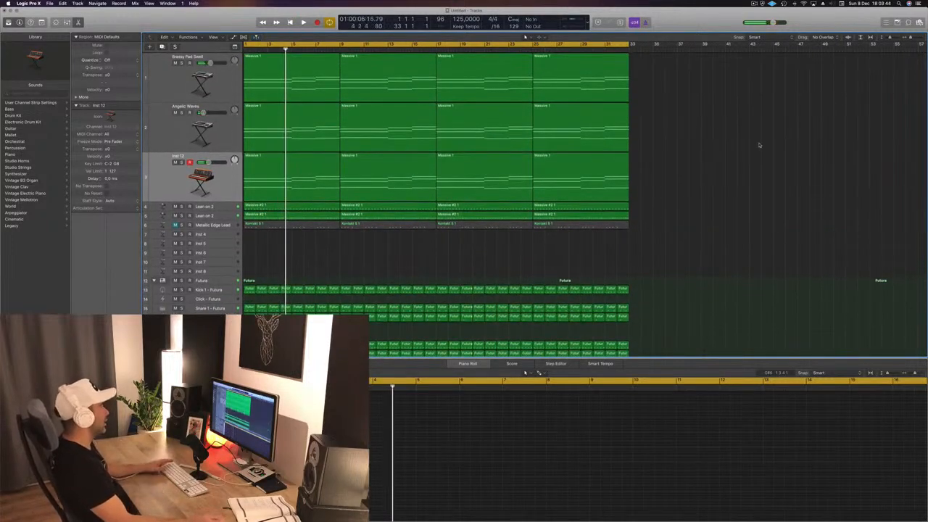
Copy a one-bar Futura drum region at bar 1 onto the Cowbell - Futura track and play it.
scroll(388, 291, down, 10)
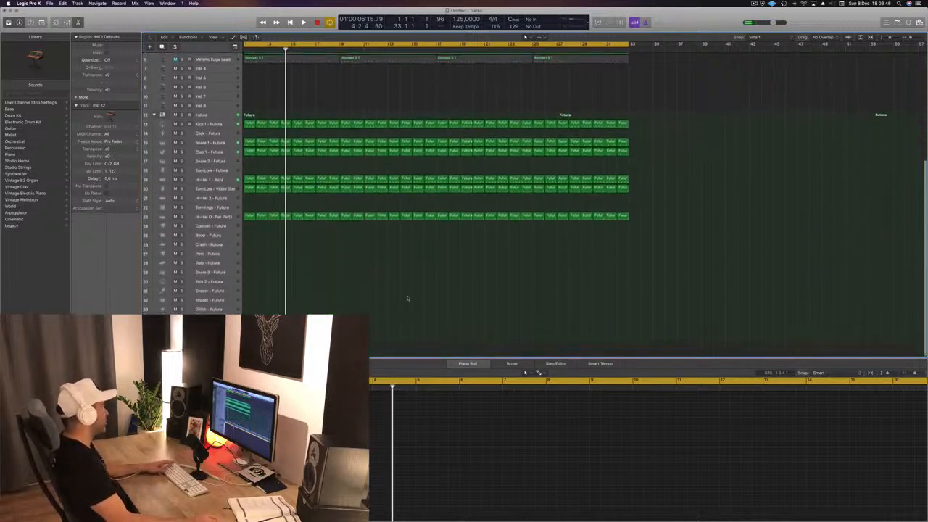
key(Return)
key(space)
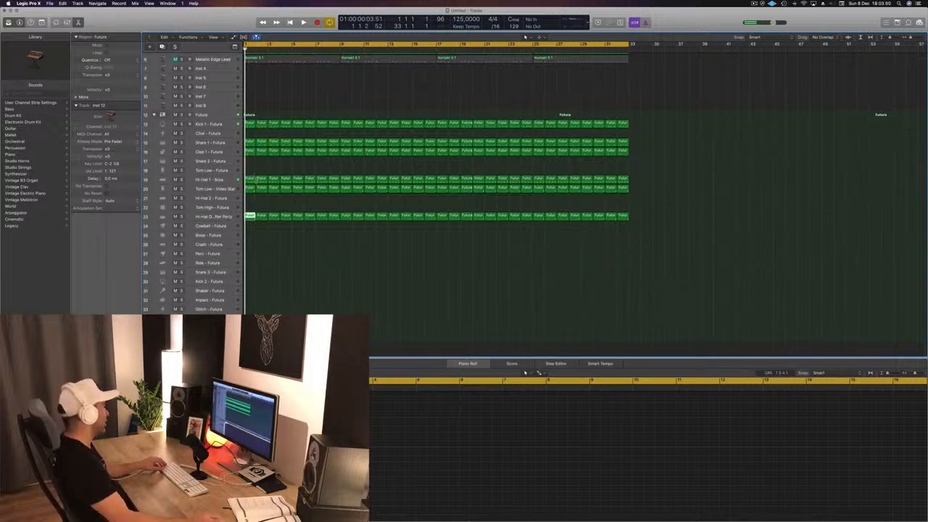
drag(250, 179, 250, 227)
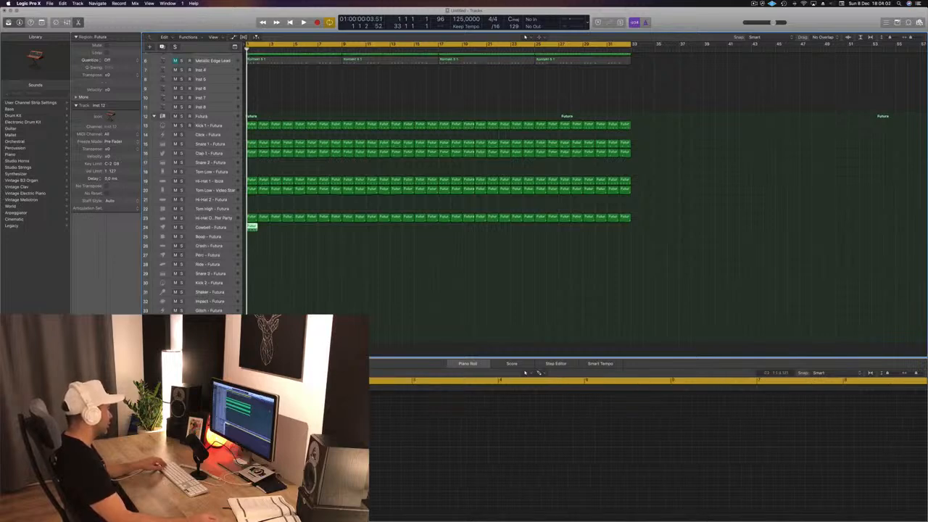
click(329, 449)
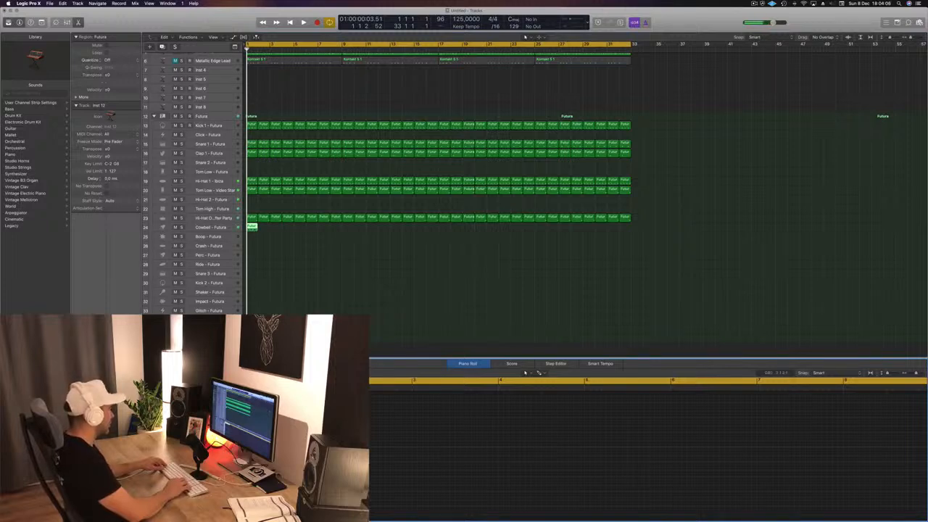
key(space)
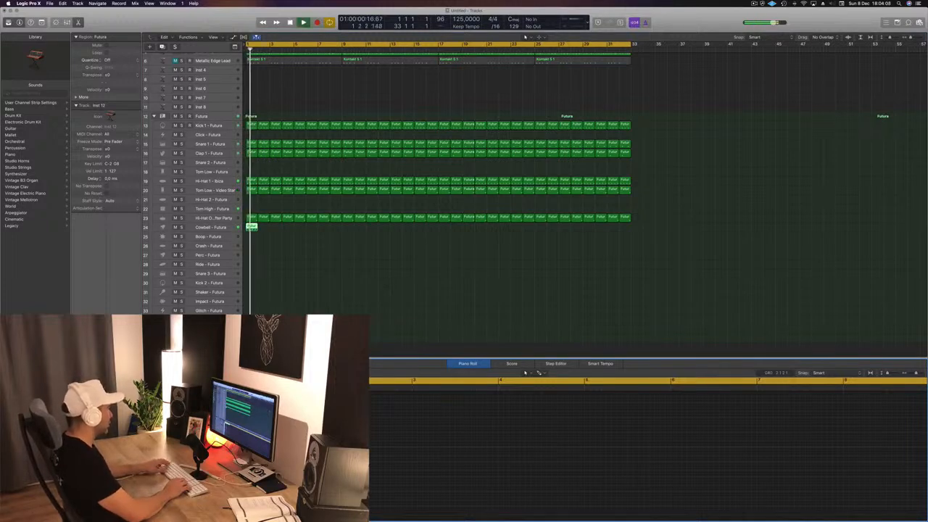
key(space)
key(space)
Browse the Library sounds for the cowbell track and load Cowbell Low - Silverlake.
click(216, 228)
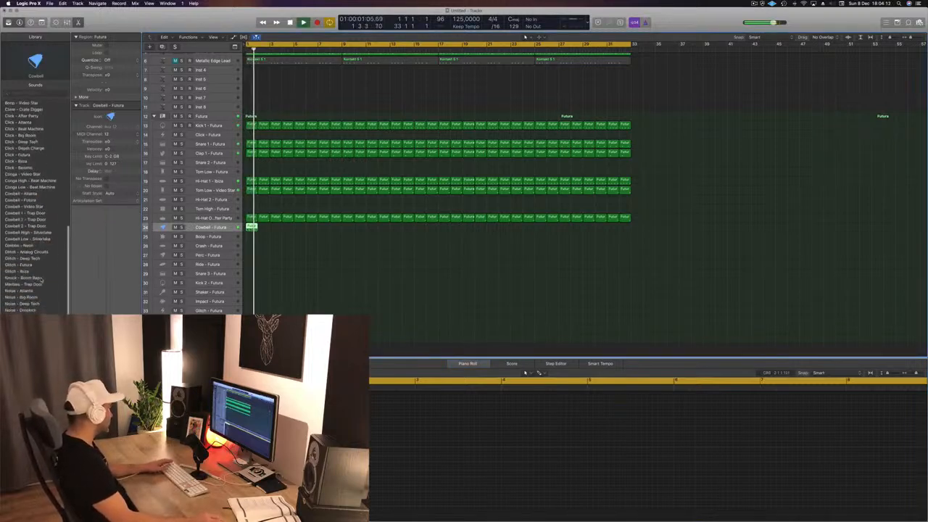
scroll(38, 284, down, 5)
scroll(35, 276, up, 5)
scroll(24, 109, down, 1)
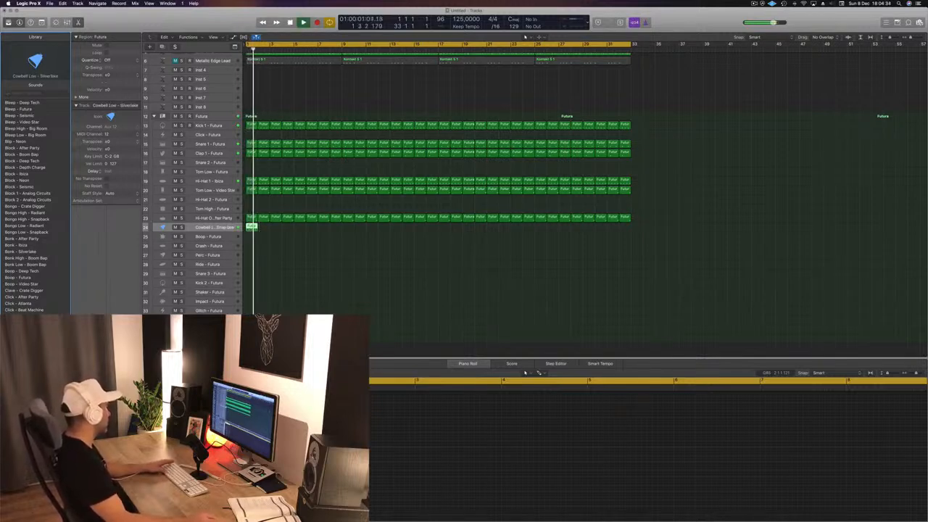
key(Return)
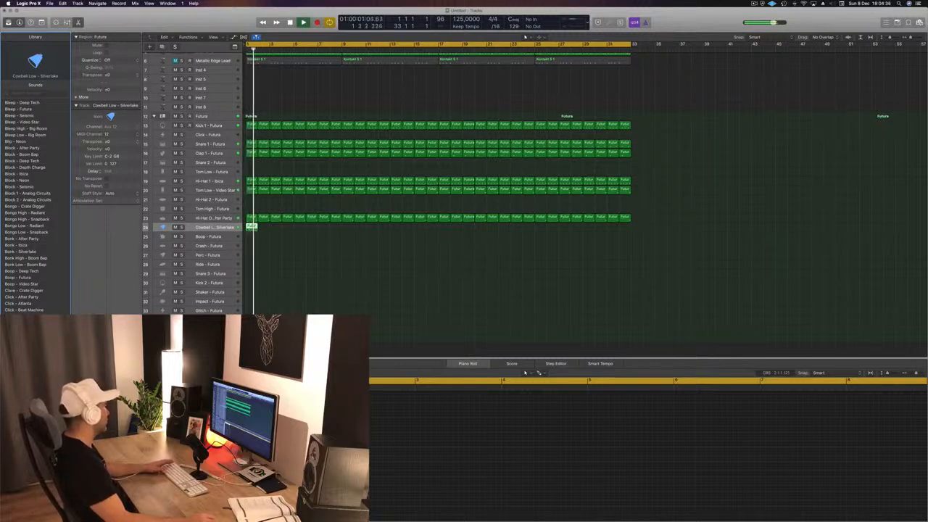
Repeat the one-bar cowbell region along its track to fill the 32-bar arrangement, and replay everything from bar 1.
key(Return)
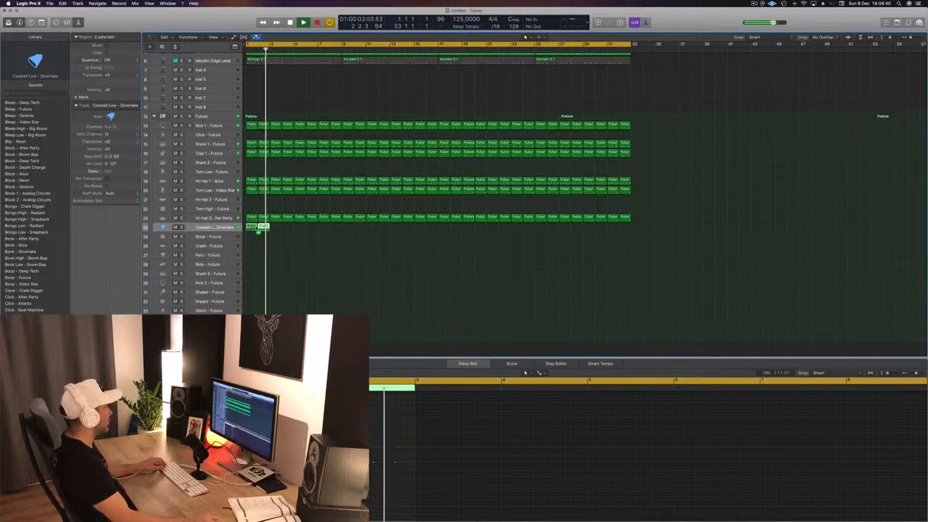
drag(260, 227, 305, 230)
mouse_move(371, 230)
mouse_down()
mouse_move(249, 237)
mouse_move(353, 234)
mouse_up()
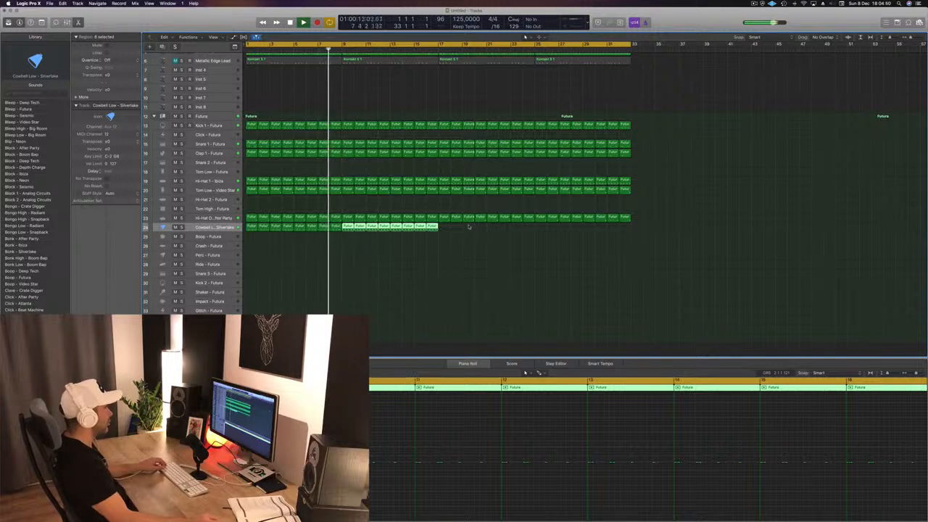
mouse_move(465, 229)
mouse_down()
mouse_move(250, 238)
mouse_move(465, 230)
mouse_move(451, 231)
mouse_up()
scroll(449, 271, up, 5)
key(Return)
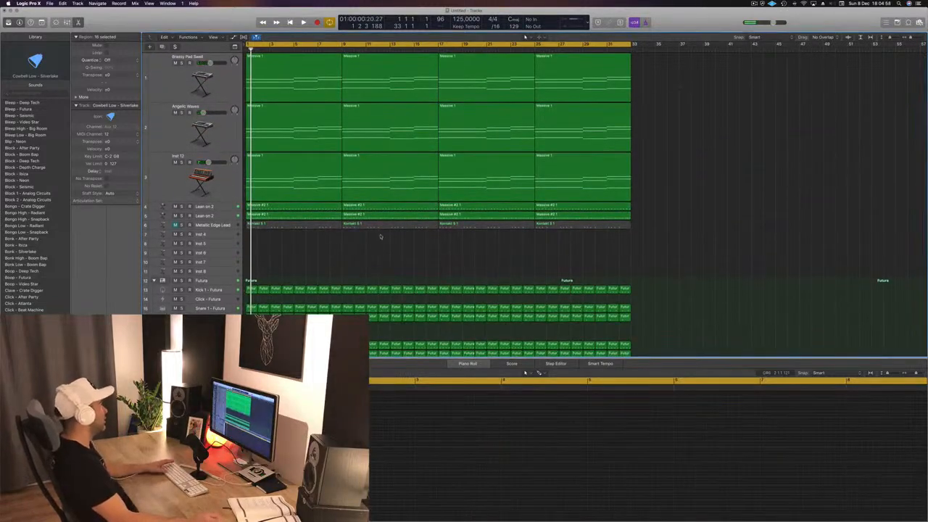
Audition the arrangement from bar 1 with the Metallic Edge Lead track unmuted, and mute that track again.
key(space)
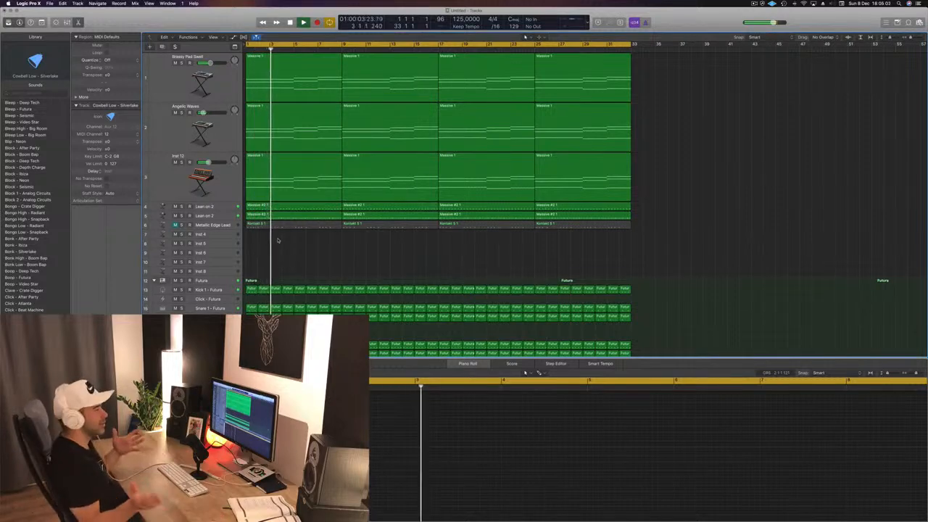
click(218, 226)
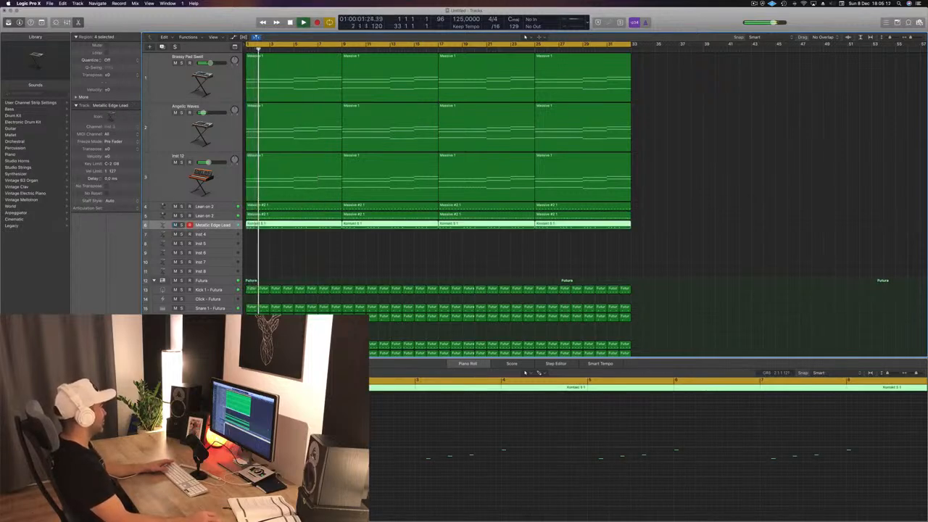
key(Return)
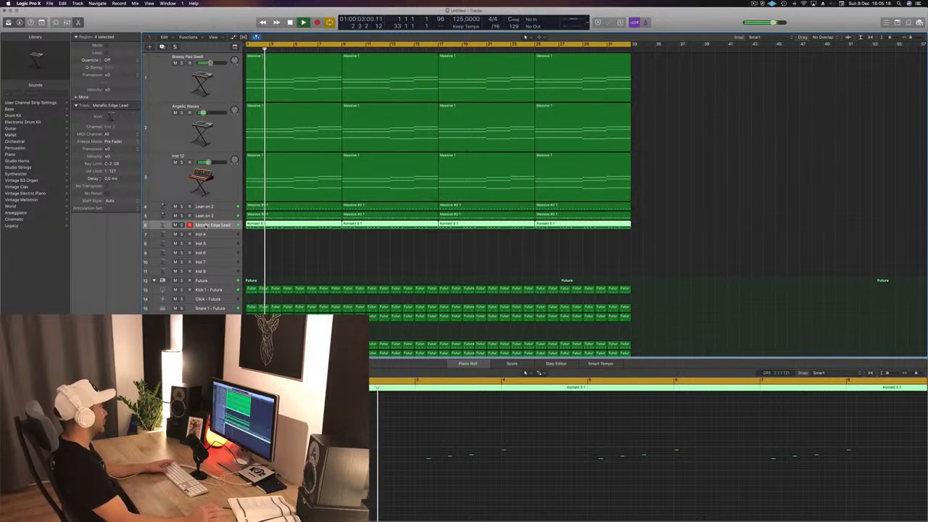
click(311, 256)
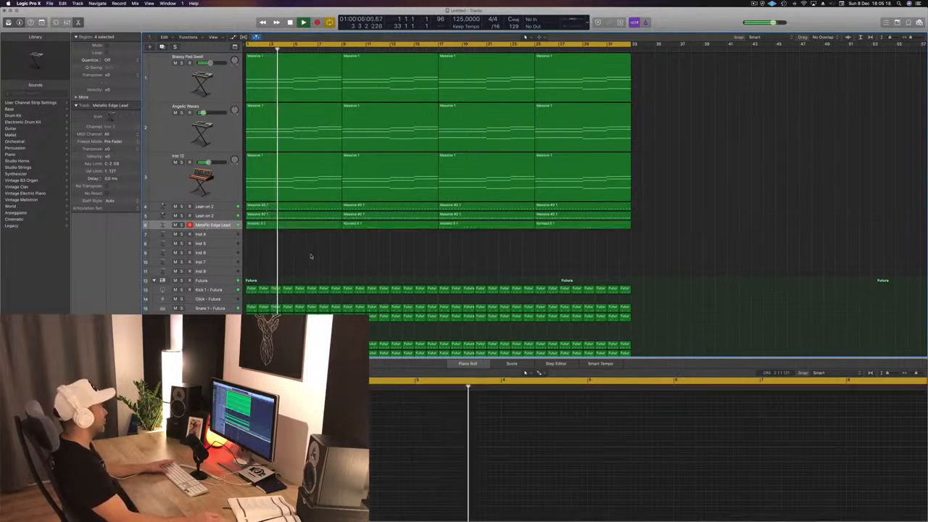
key(Return)
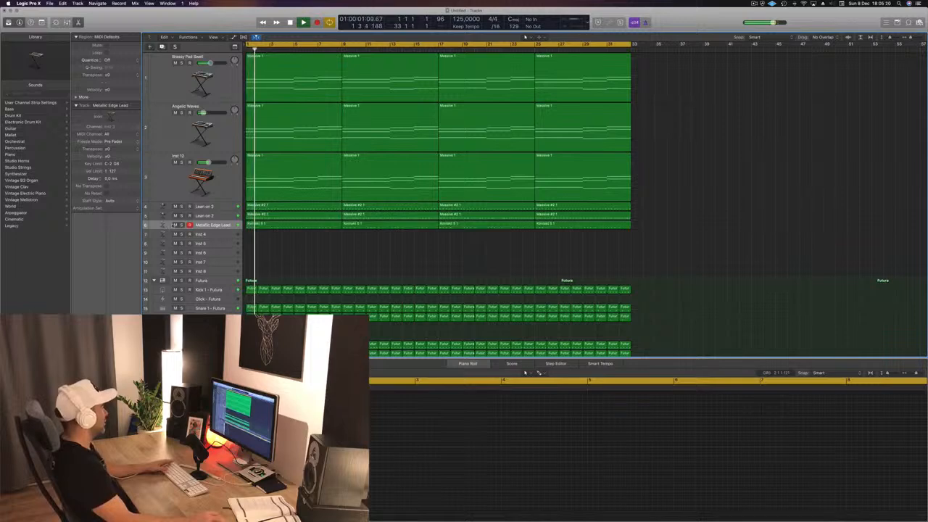
click(172, 225)
click(174, 225)
click(286, 259)
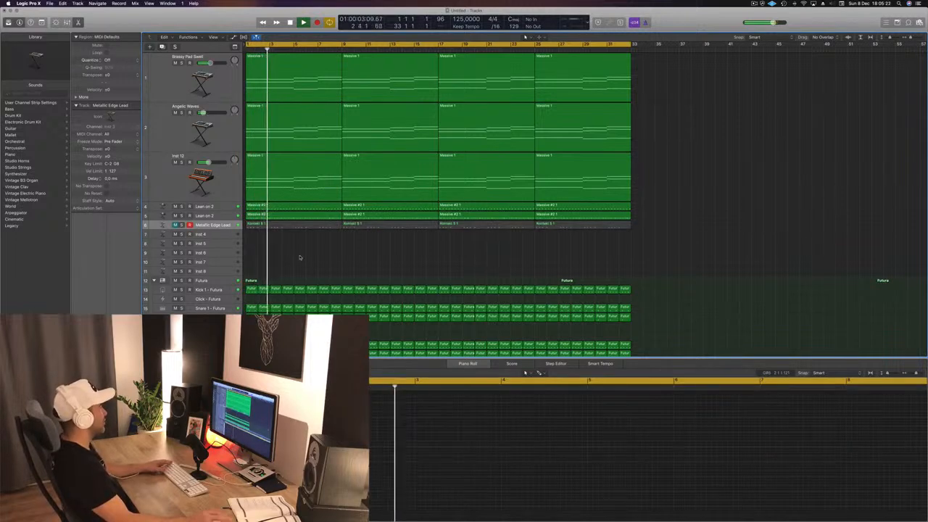
scroll(301, 258, up, 3)
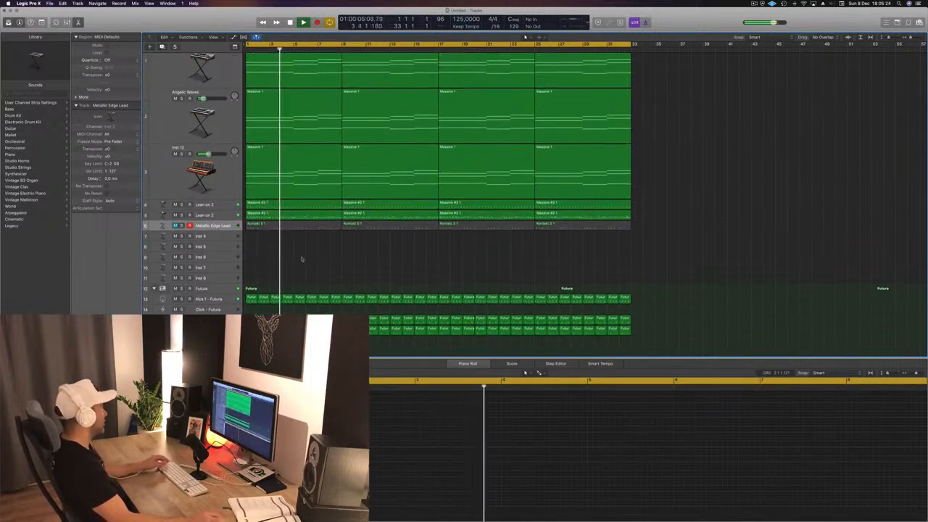
Select the Inst 4 track, bring up Musical Typing over the arrangement, and try out notes during playback.
click(215, 237)
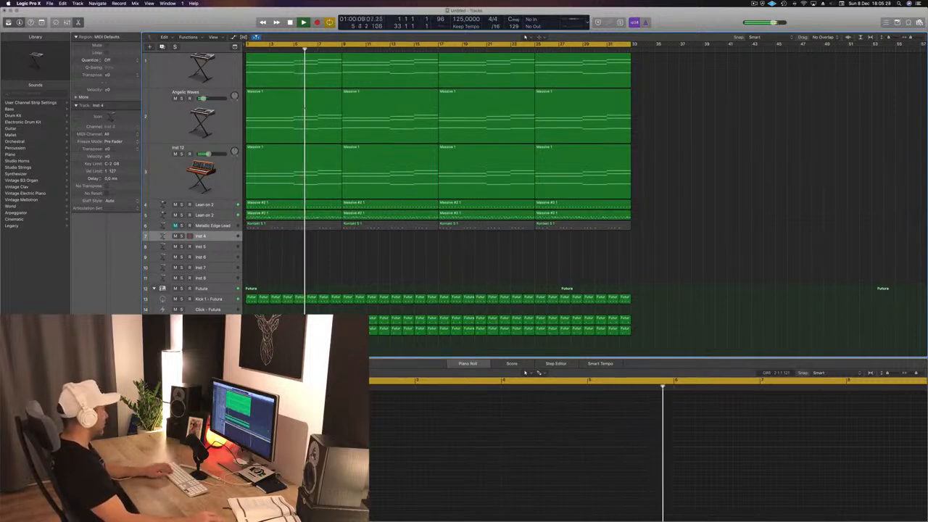
key(g)
key(g)
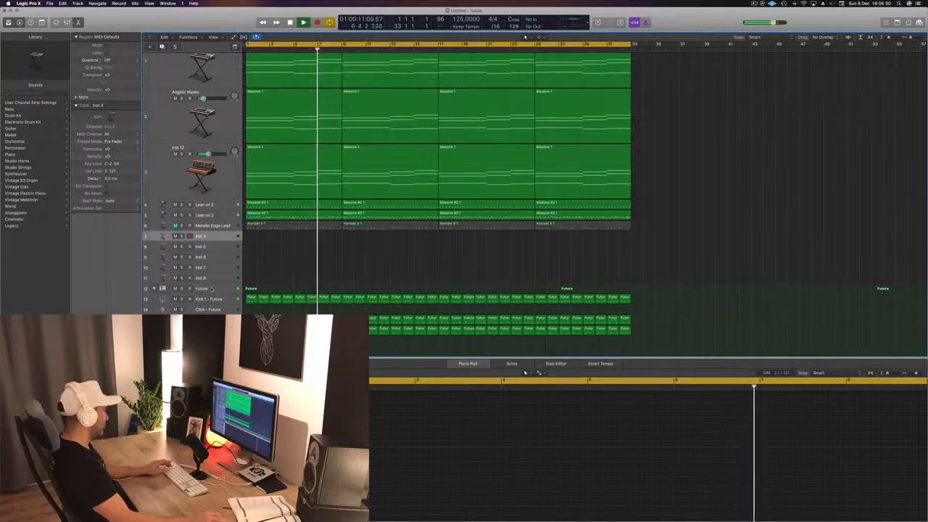
key(super+k)
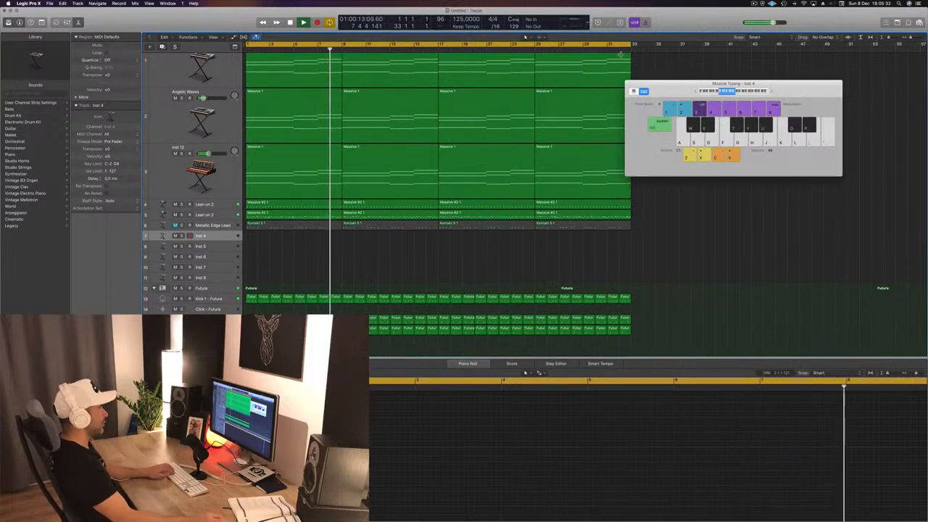
drag(696, 83, 572, 182)
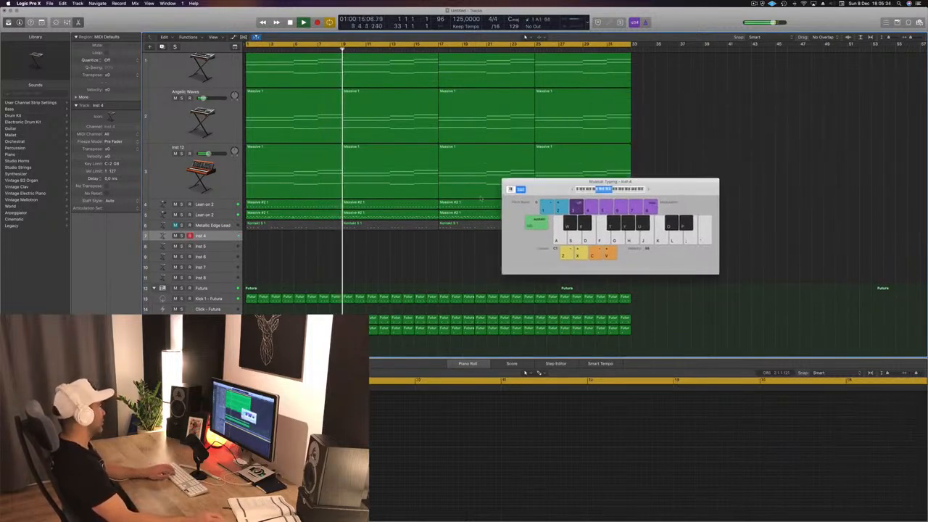
key(h)
key(h)
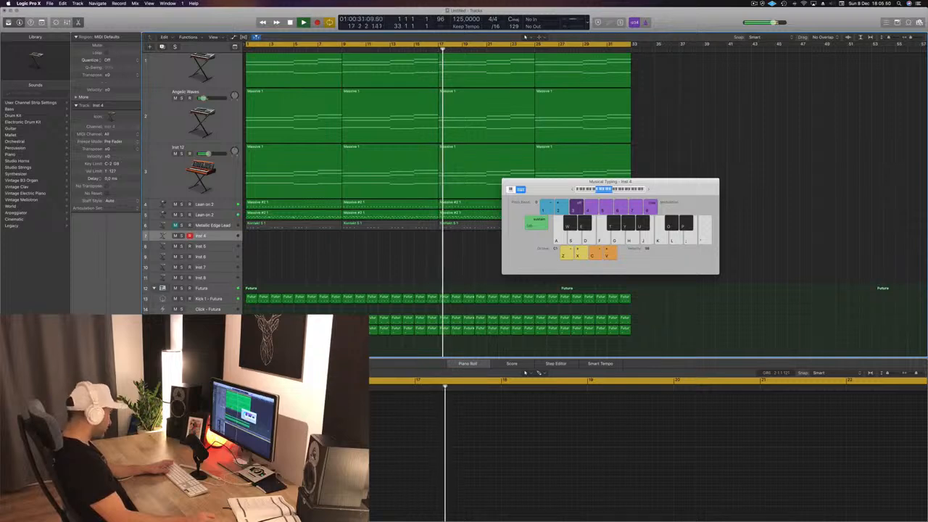
Load the saved grandiose preset into the SilverVerb on the aux channel and close the plug-in window.
key(v)
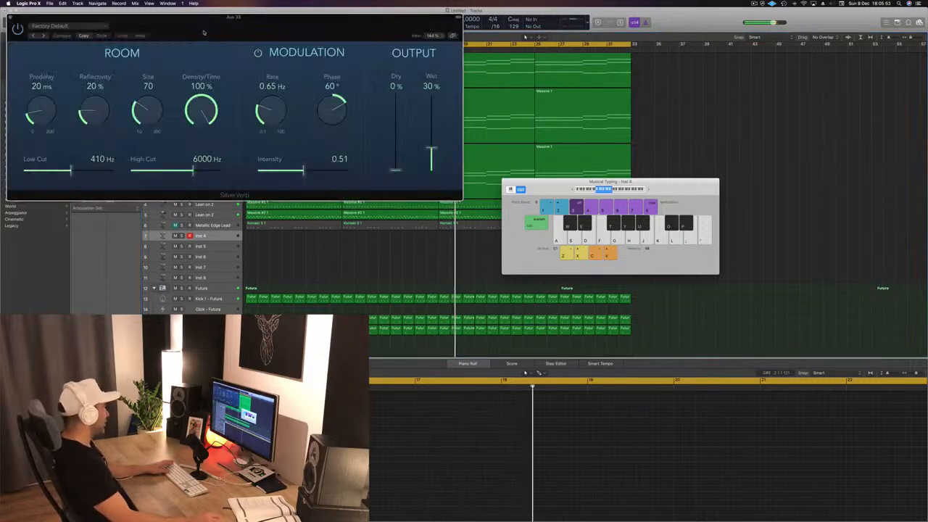
drag(203, 33, 495, 98)
click(341, 90)
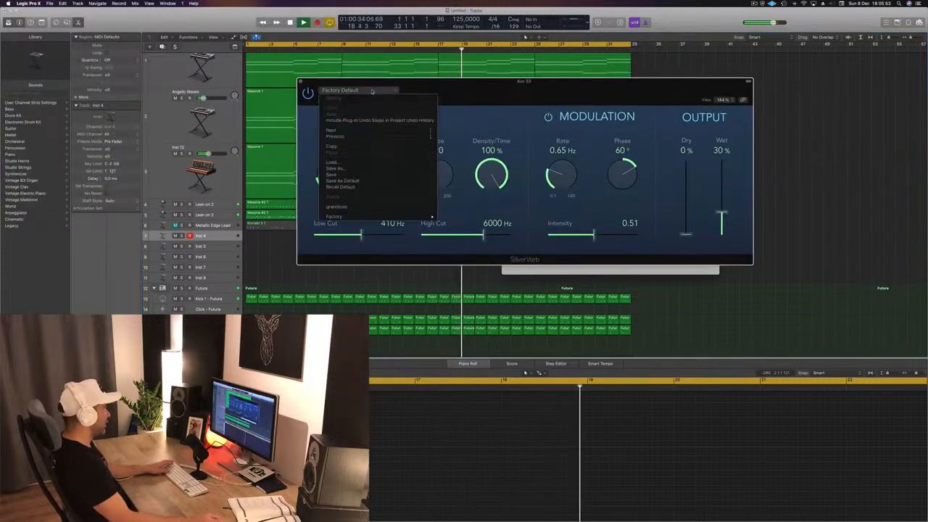
click(363, 207)
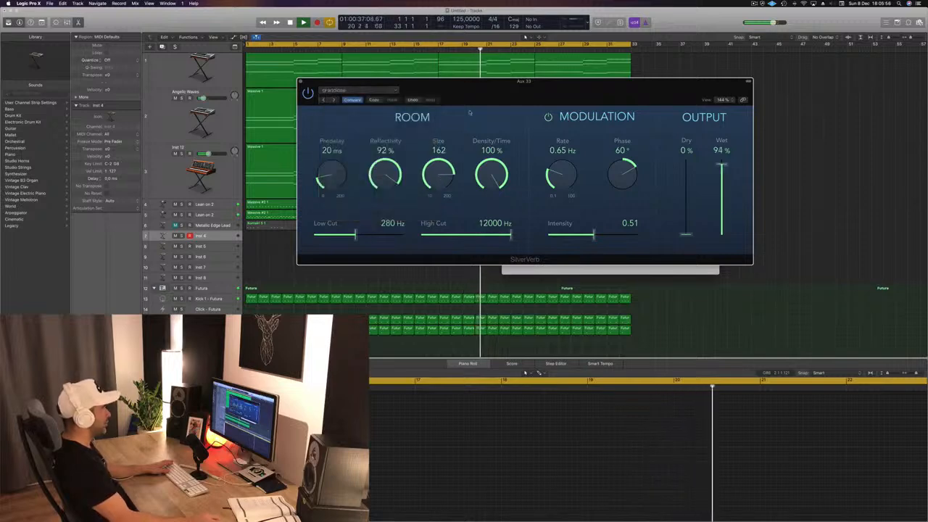
drag(421, 87, 389, 89)
key(super+w)
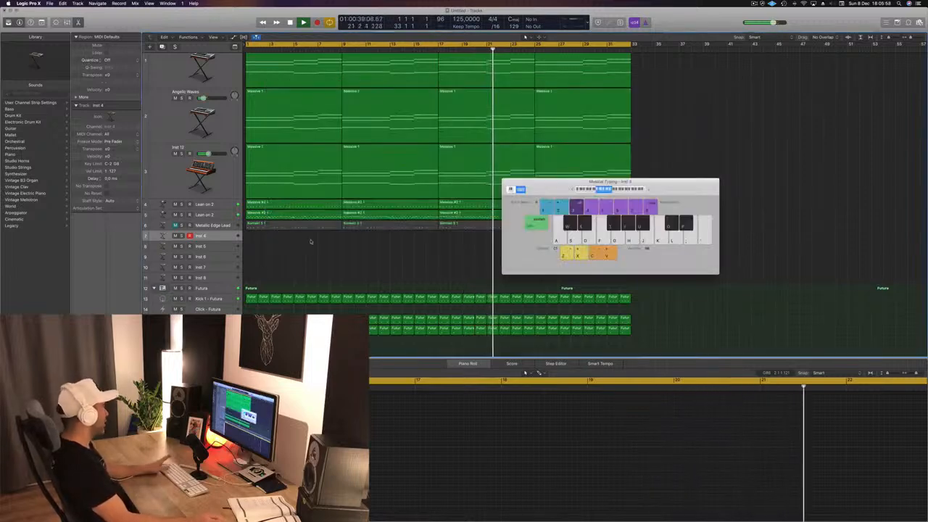
Play trial notes on Inst 4 over the arrangement, raising the Musical Typing octave to C4 and moving its keyboard clear of the regions.
key(j)
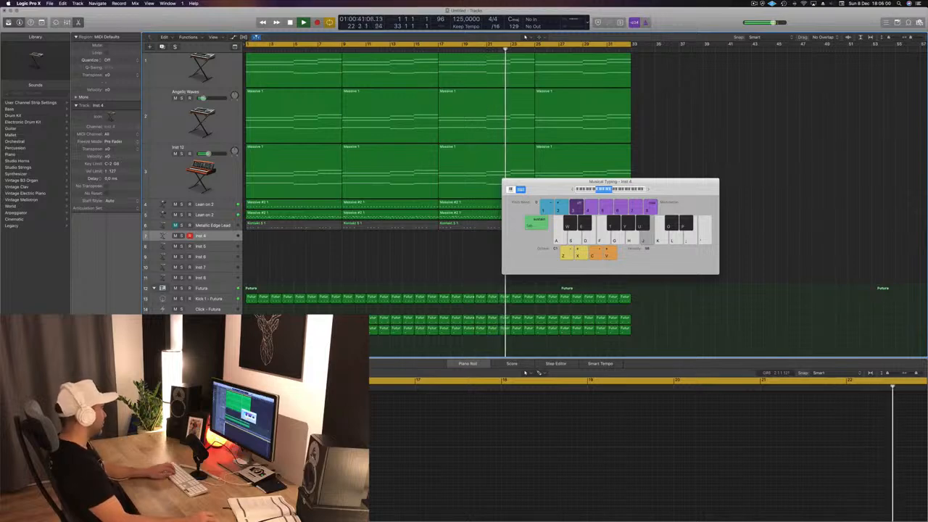
key(g)
key(h)
key(g)
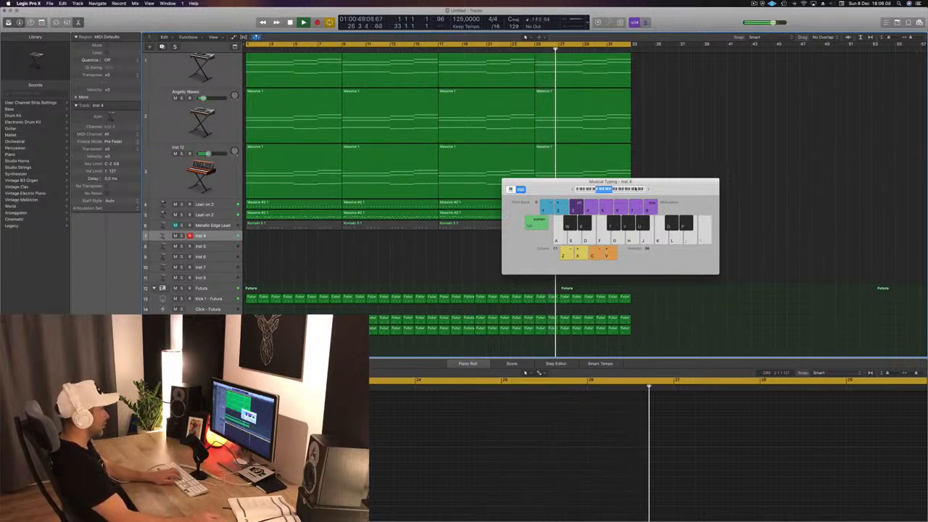
click(618, 190)
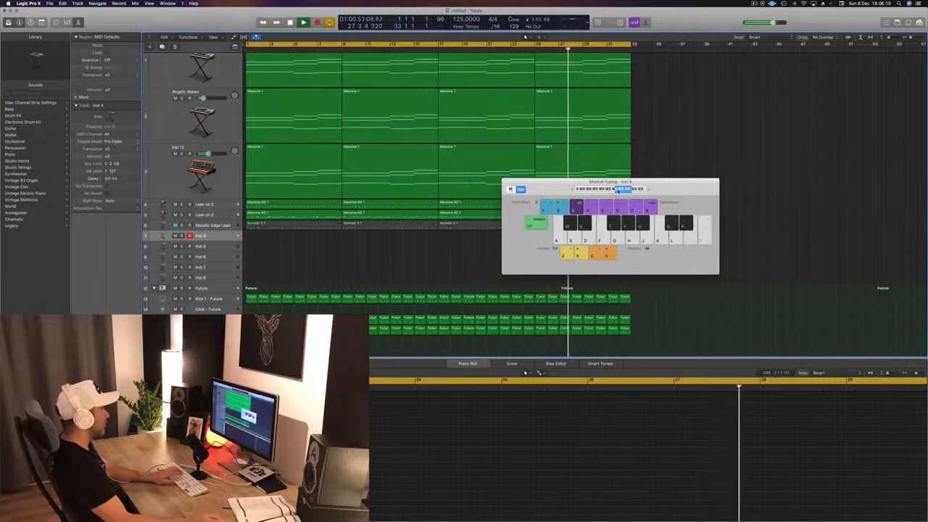
drag(561, 183, 505, 179)
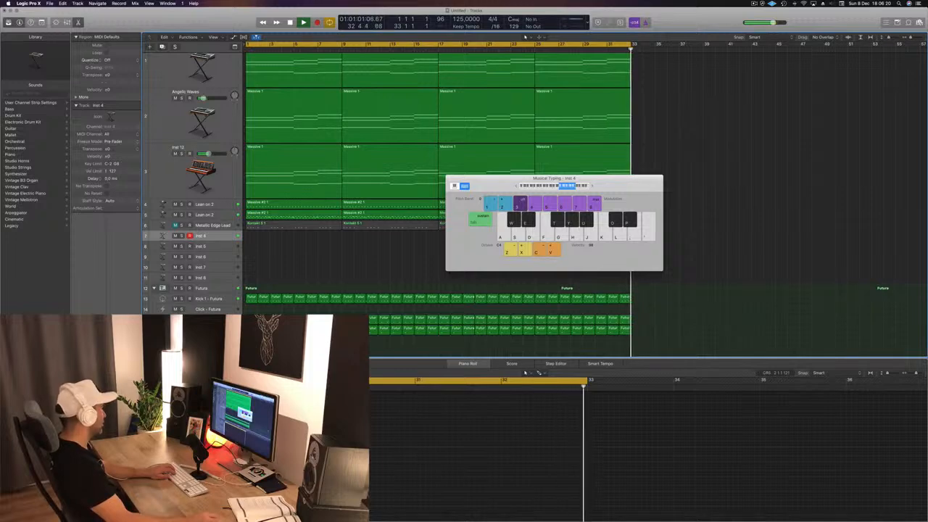
key(g)
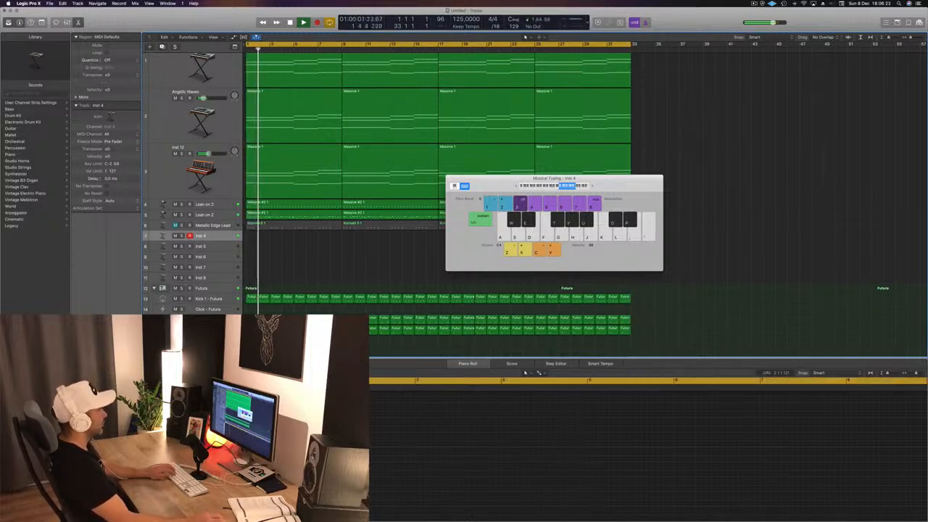
drag(601, 176, 760, 204)
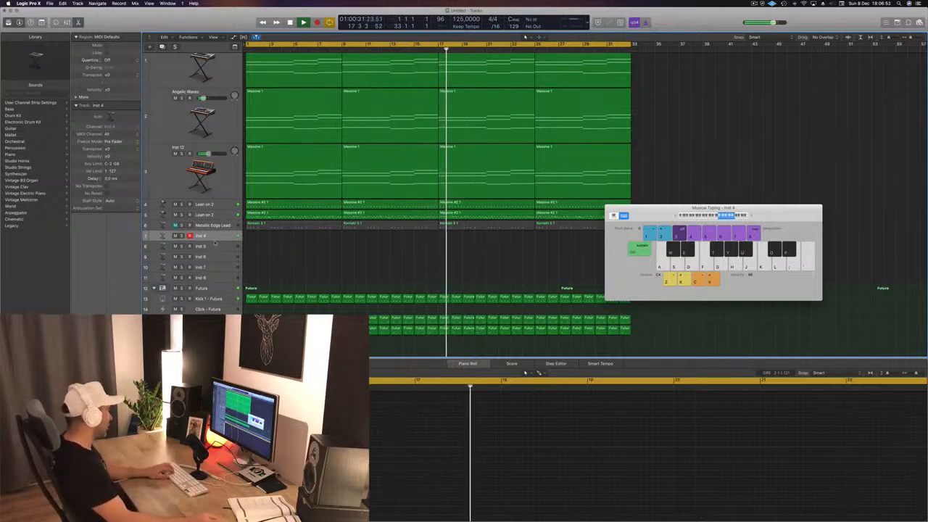
Enlarge the Inst 4 track and open its Alchemy instrument over the arrangement while trying notes.
drag(214, 240, 213, 281)
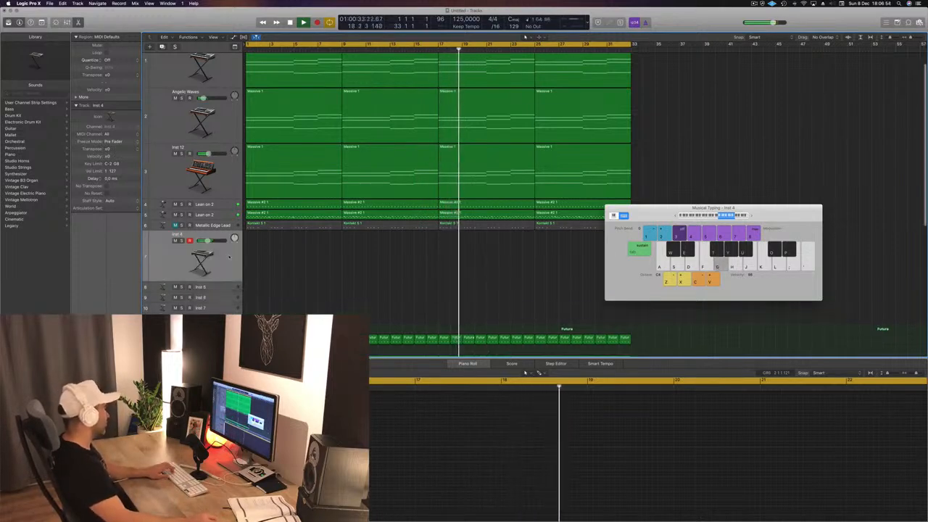
key(s)
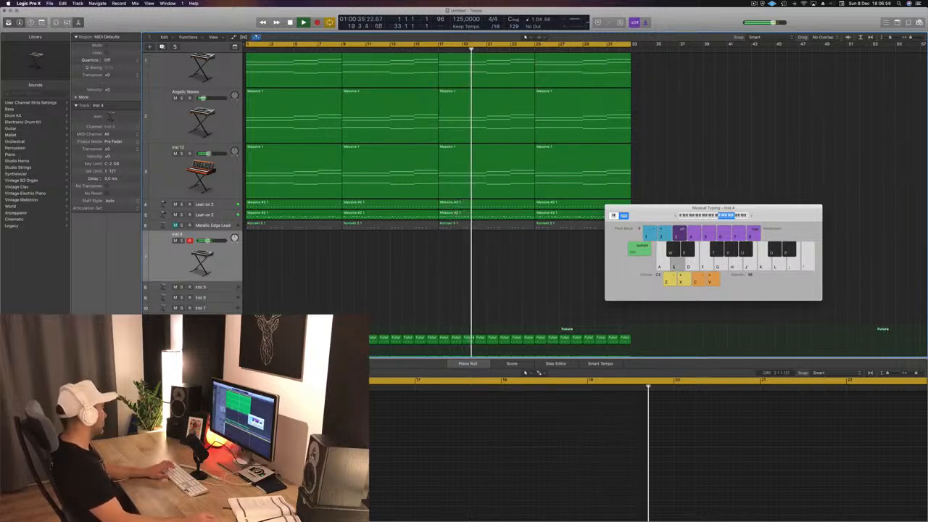
double_click(202, 261)
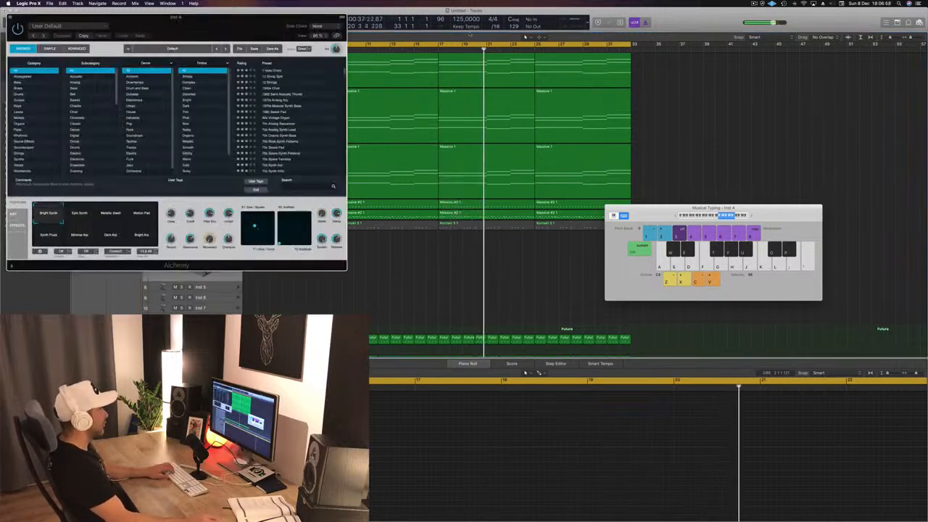
key(f)
key(g)
drag(252, 21, 593, 54)
Audition Alchemy's Epic Synth, Metallic Swell and Motion Pad variations on Inst 4, and select Synth Pluck.
click(423, 248)
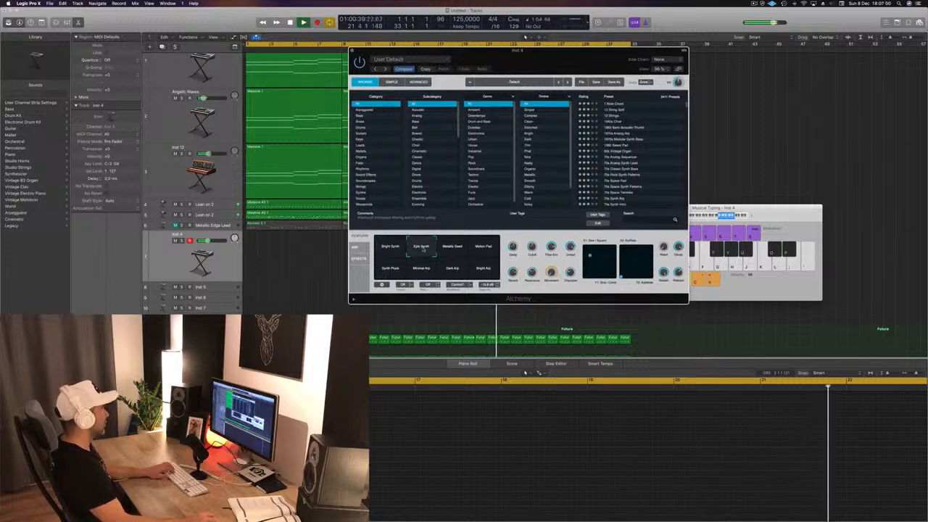
key(g)
key(h)
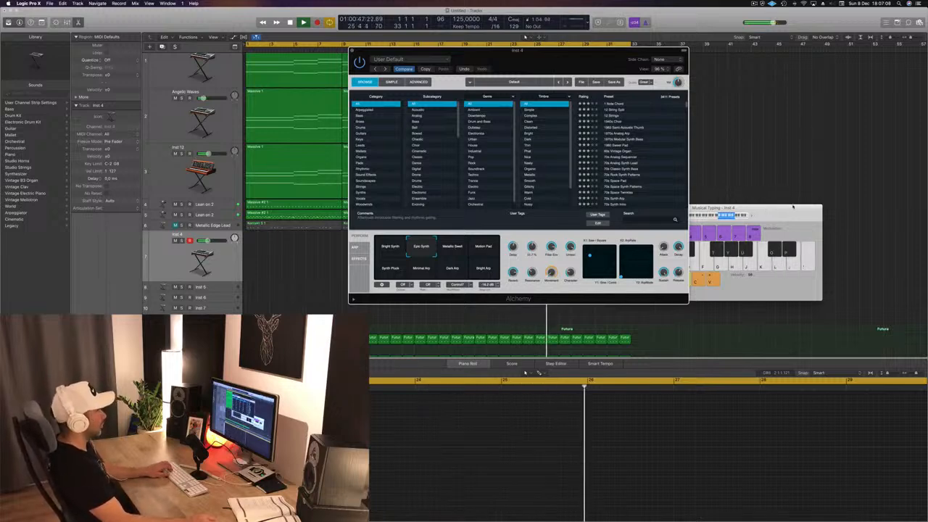
click(456, 247)
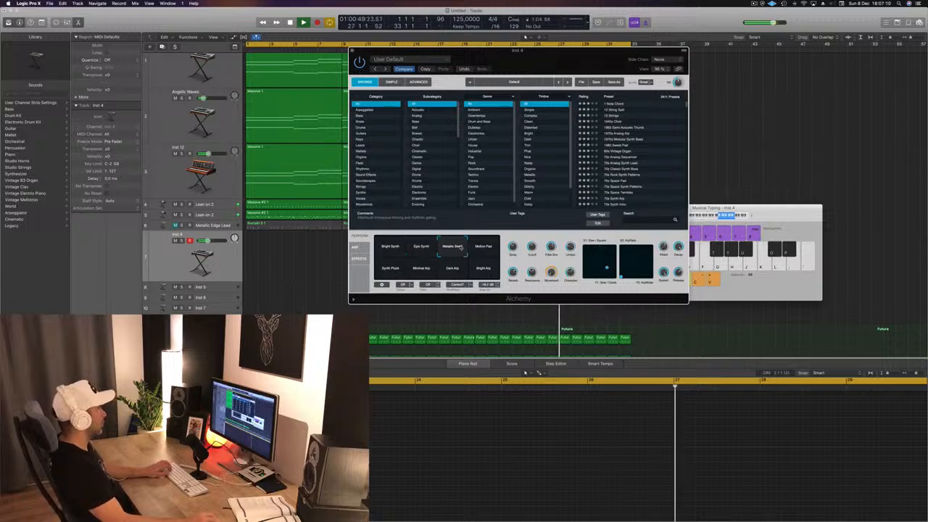
click(486, 249)
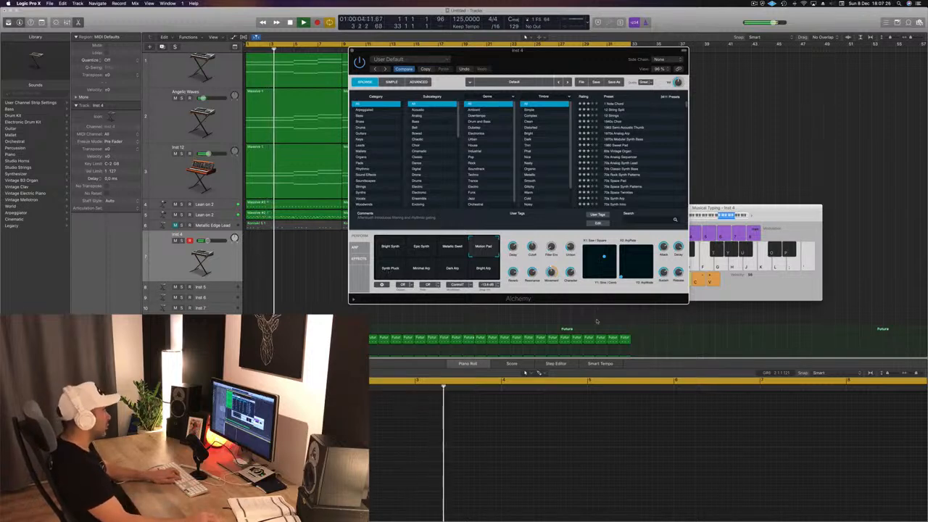
click(388, 270)
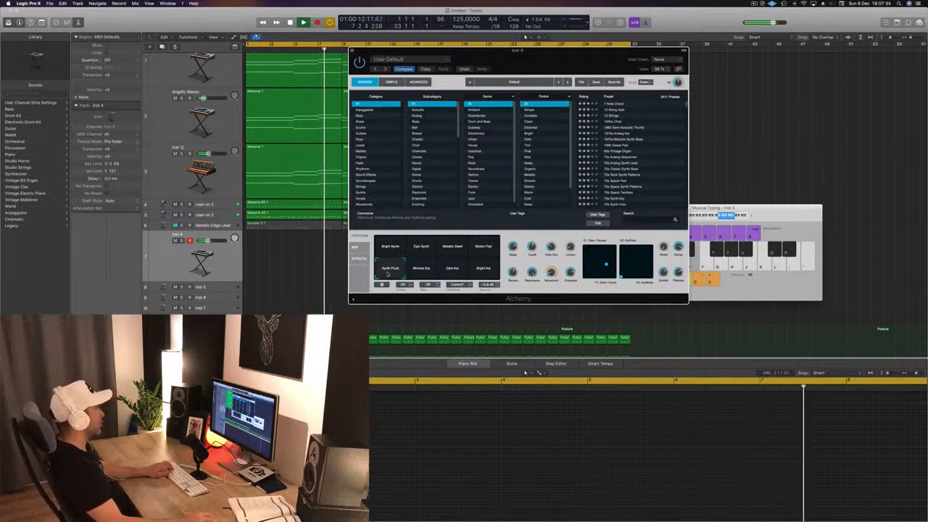
Lower the Musical Typing octave to C3 and try out a melody with the Synth Pluck sound during playback.
click(716, 217)
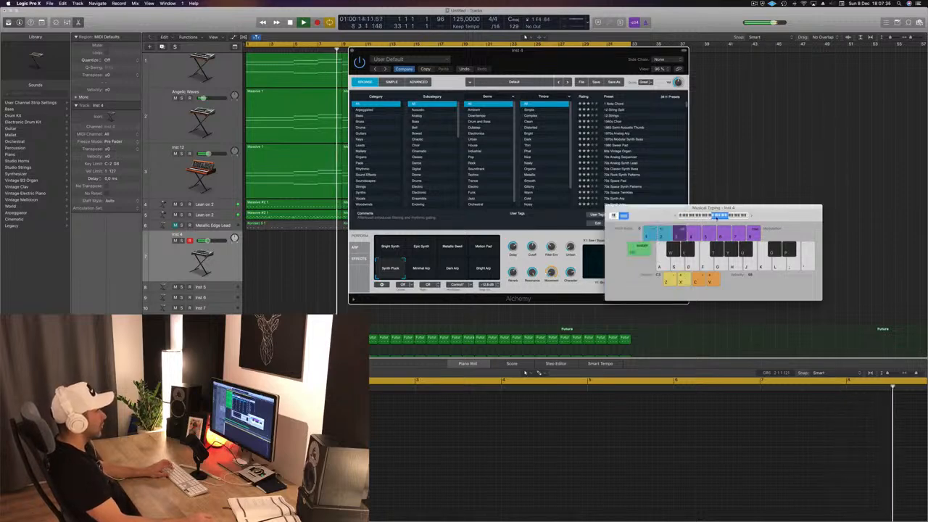
key(d)
key(f)
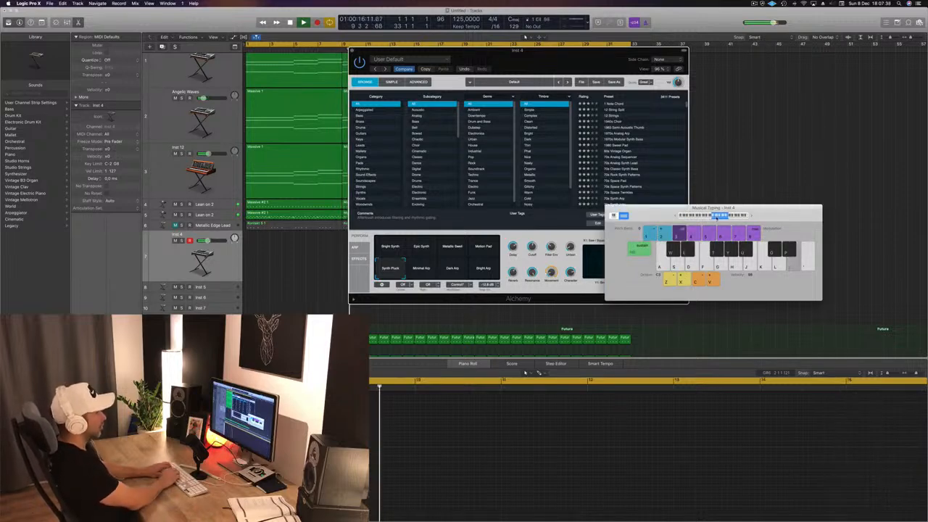
key(h)
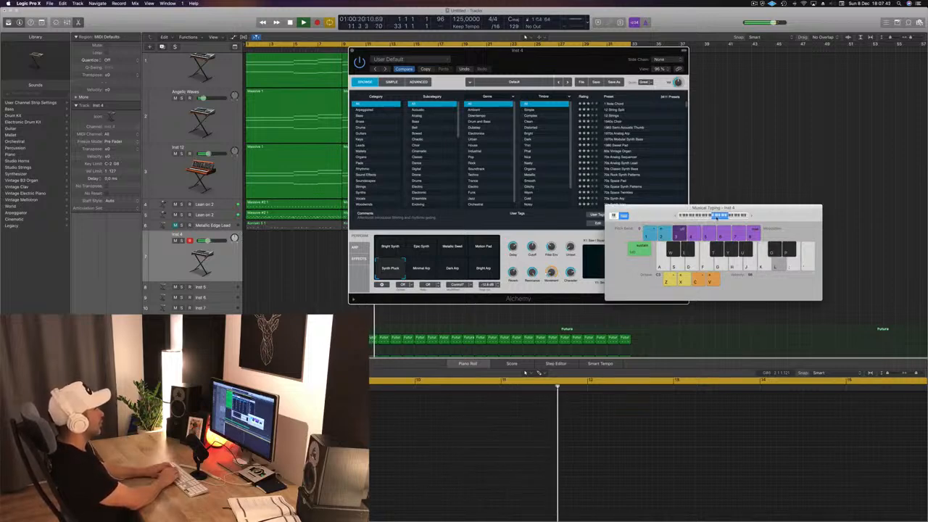
key(h)
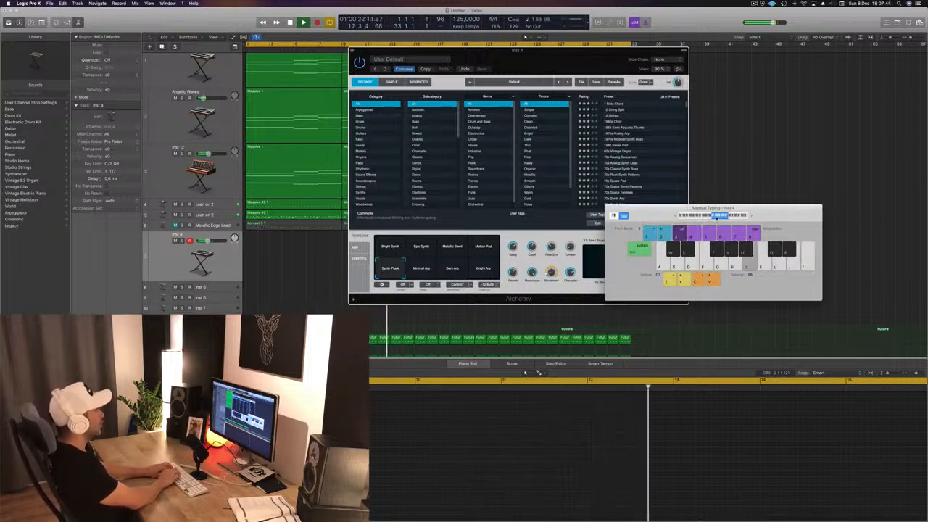
key(g)
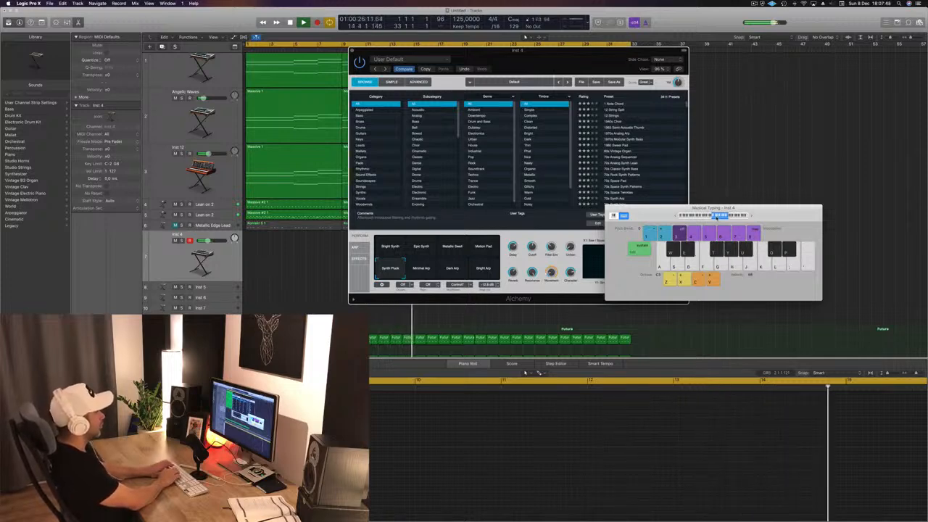
Rehearse the Synth Pluck melody on Inst 4 over the playing arrangement to the end of the cycle and back into bar 1.
key(a)
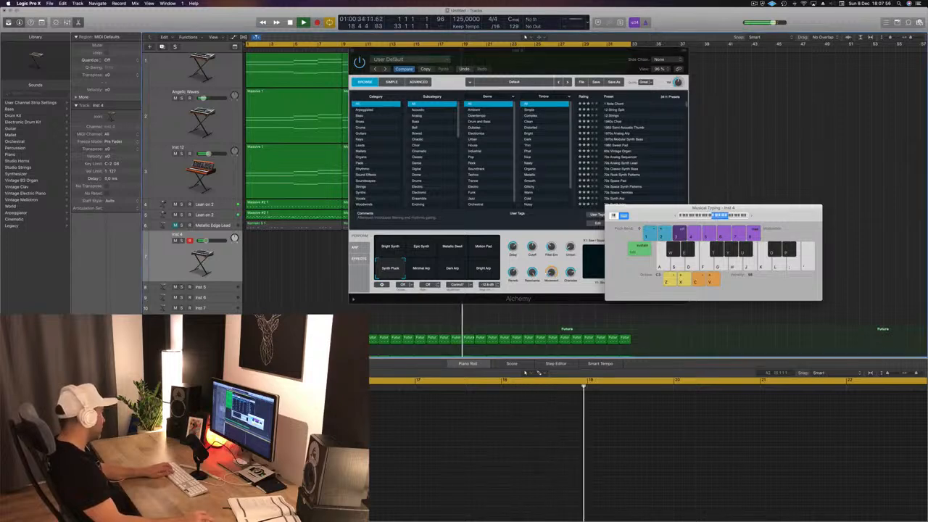
key(g)
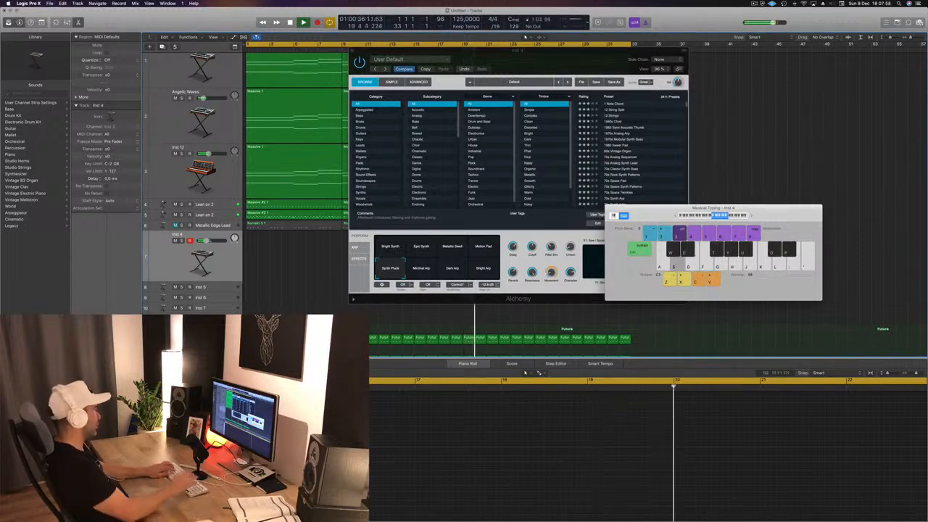
key(s)
key(f)
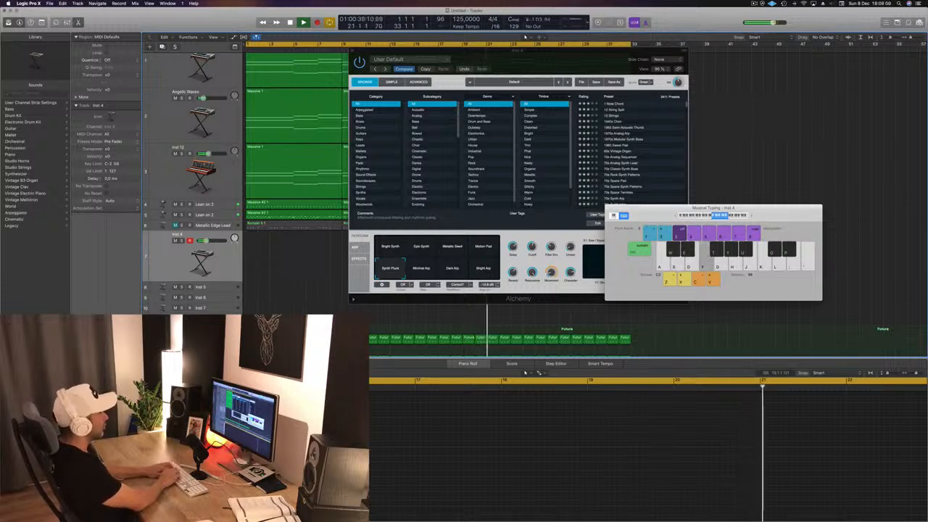
key(g)
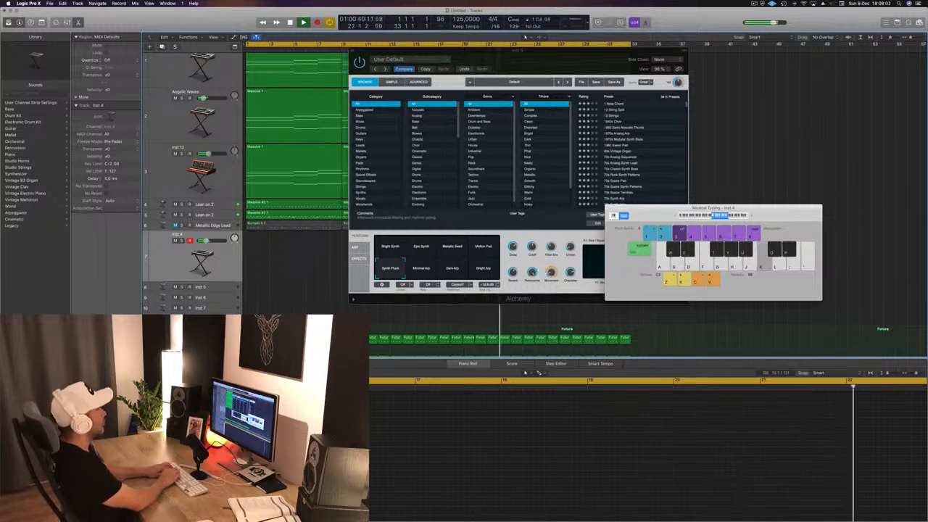
key(semicolon)
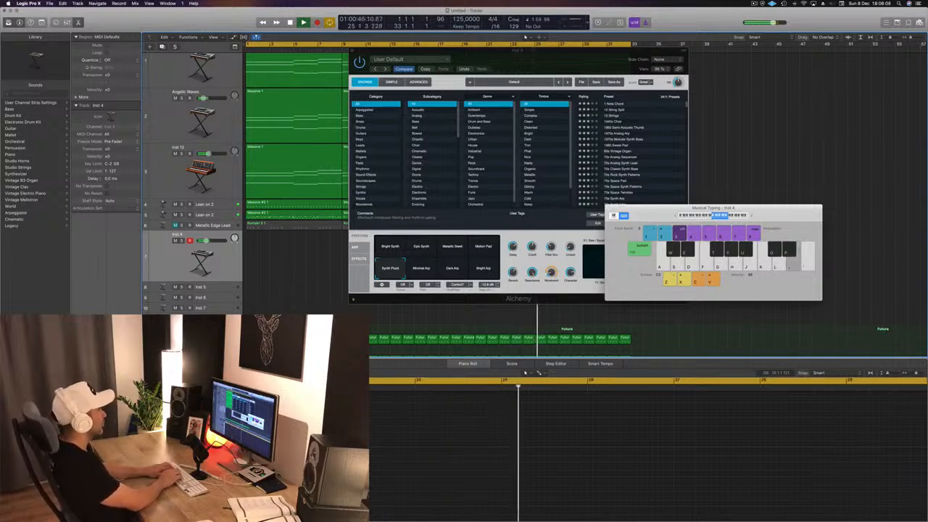
key(l)
key(k)
key(h)
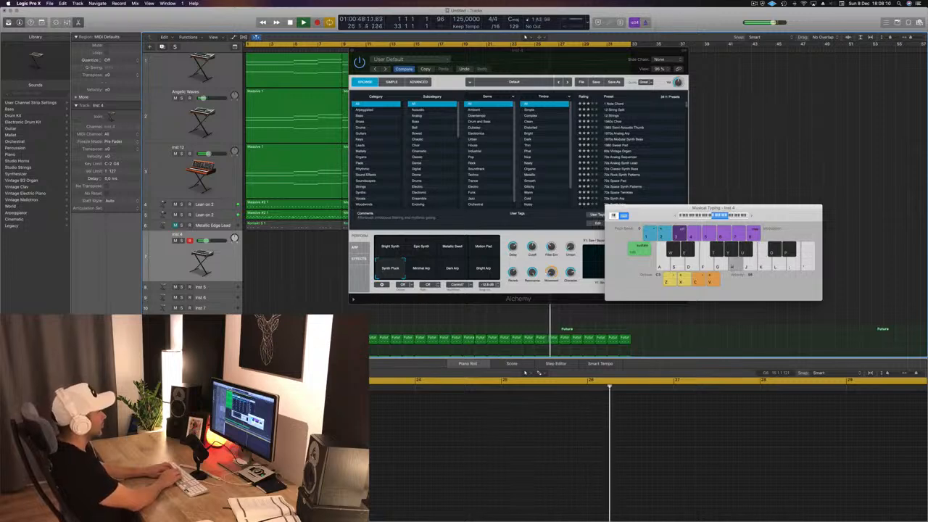
key(g)
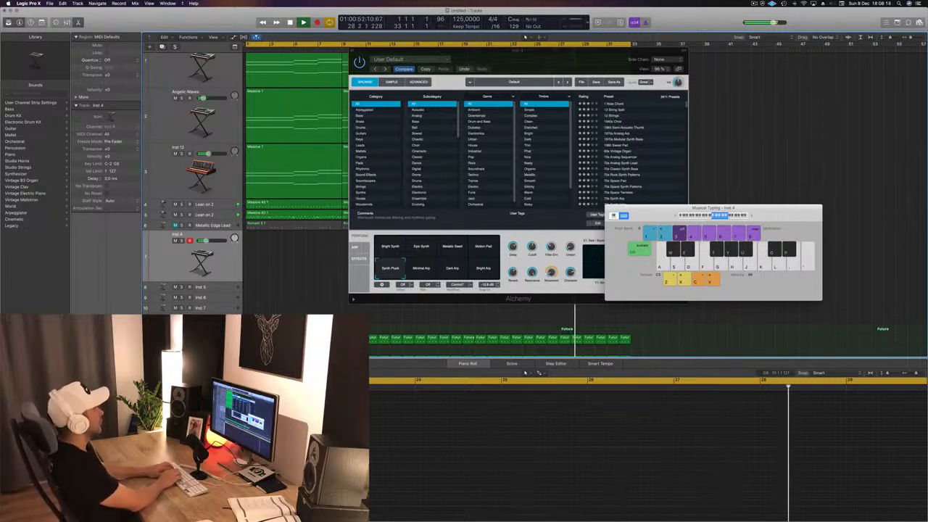
key(s)
key(f)
key(g)
key(l)
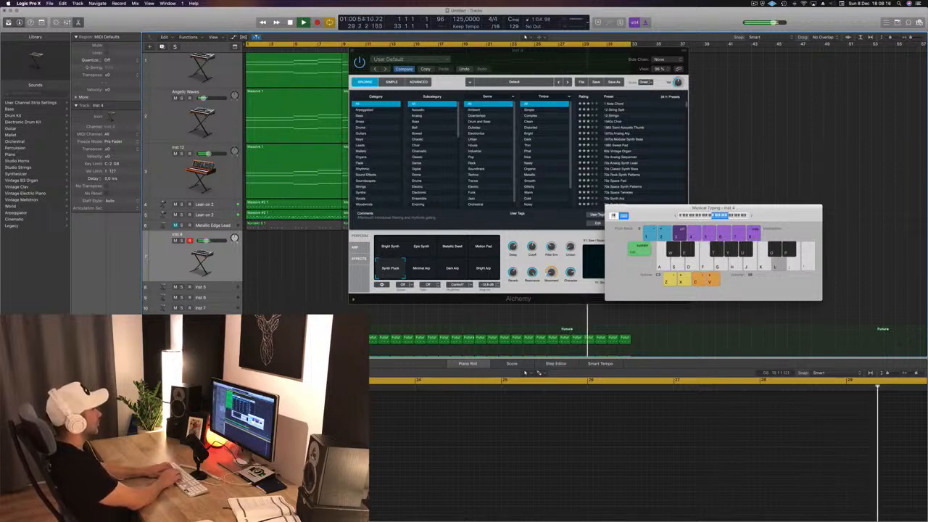
key(apostrophe)
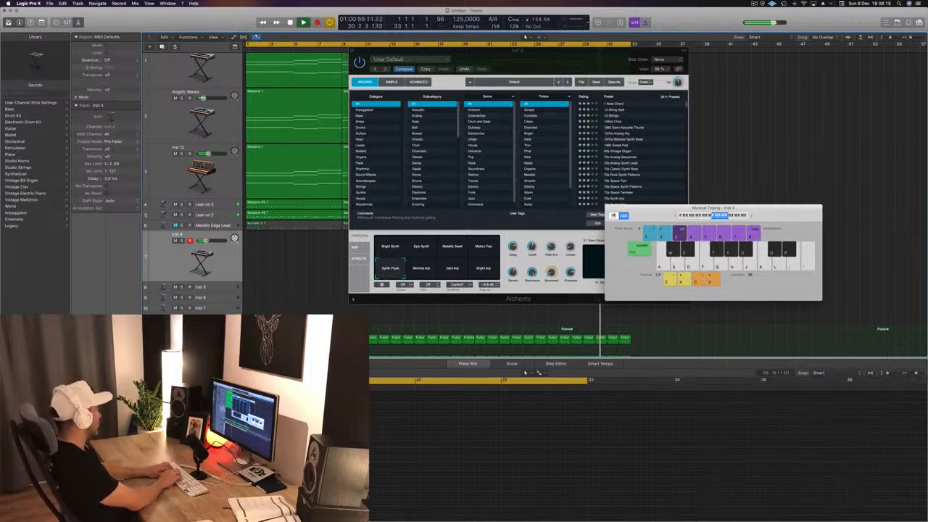
key(k)
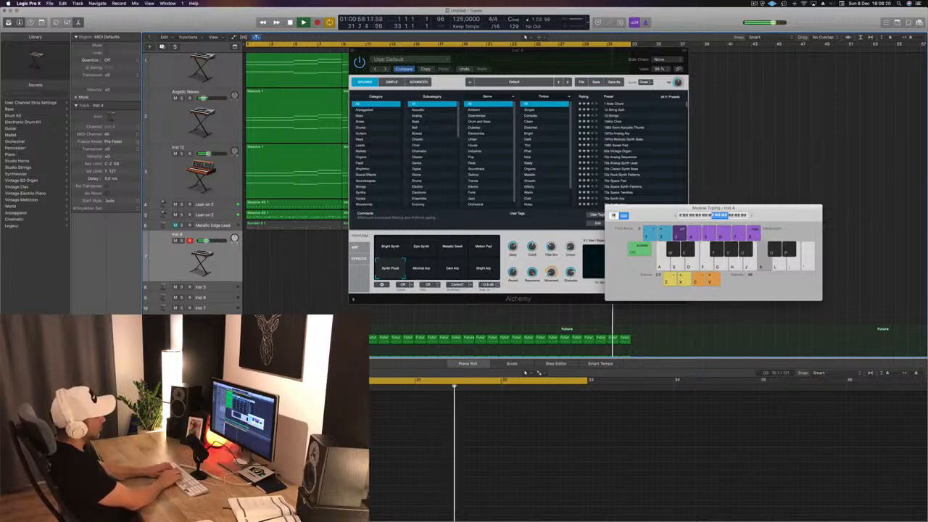
key(l)
key(semicolon)
key(apostrophe)
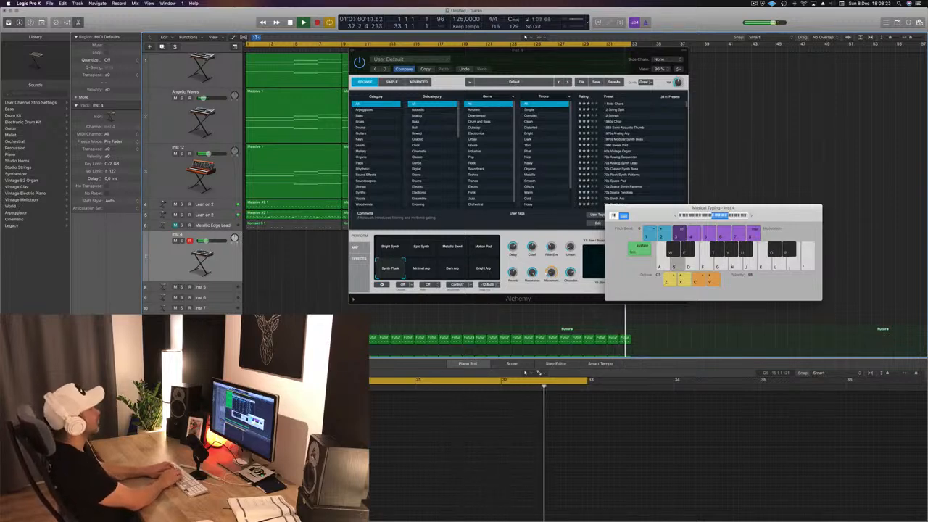
key(g)
key(h)
key(k)
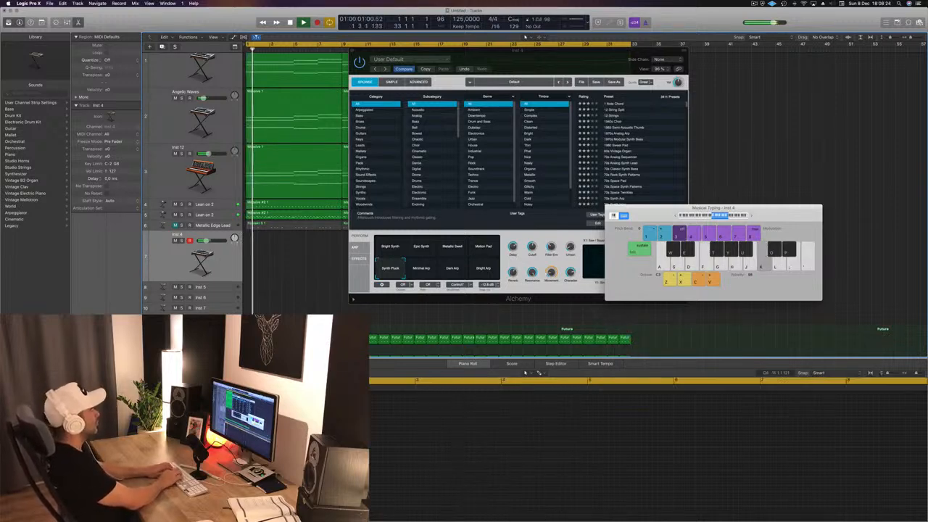
key(l)
key(semicolon)
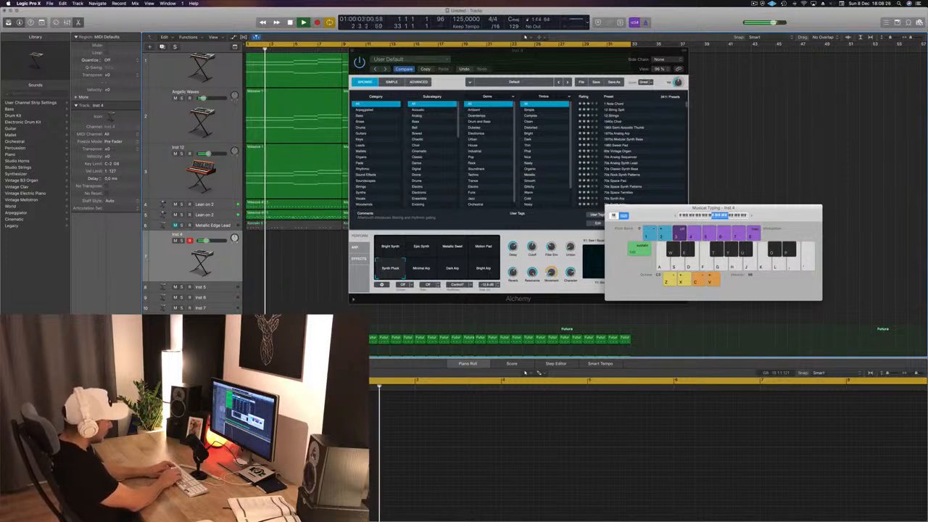
Start recording on Inst 4 from about bar 3 and play the rising opening phrases of the pluck melody up to bar 13.
key(r)
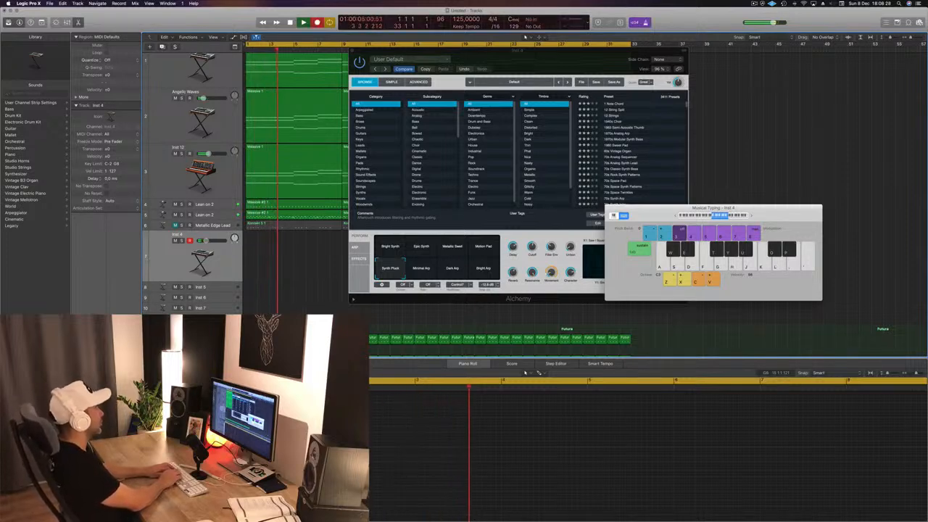
key(s)
key(s)
key(f)
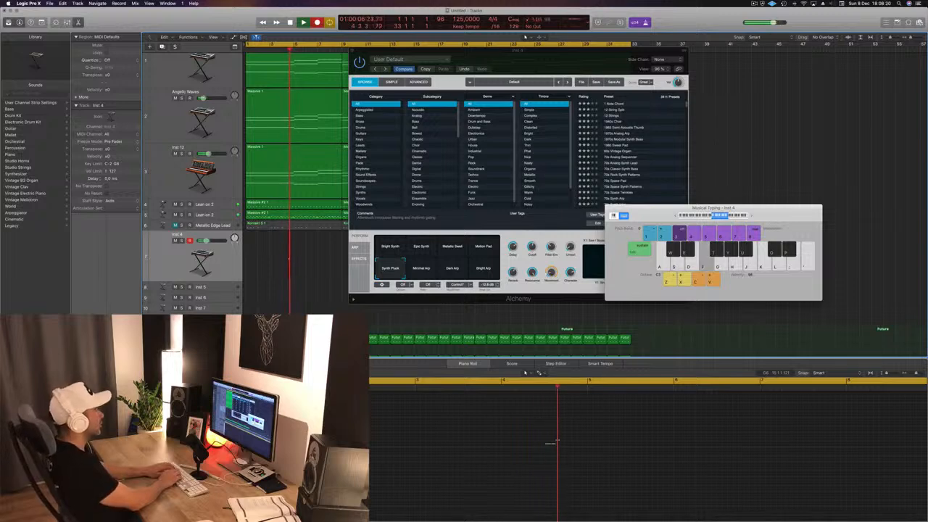
key(g)
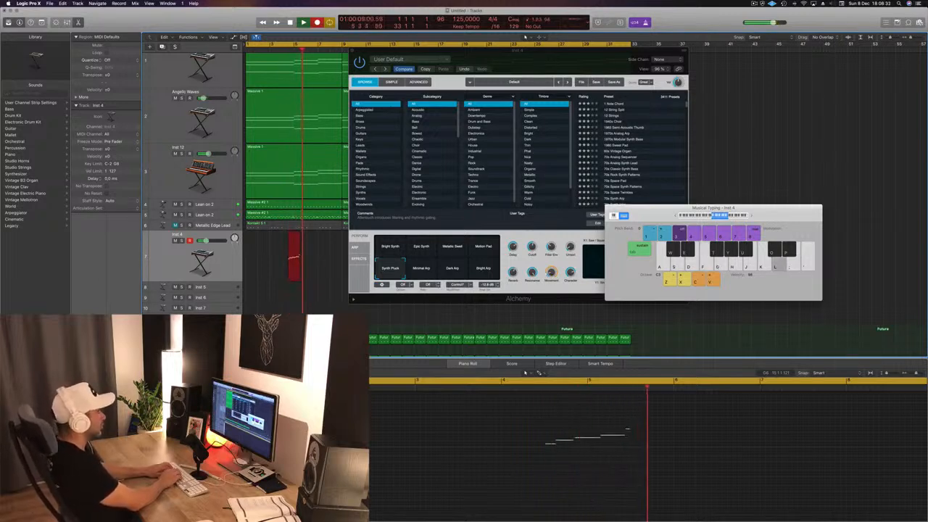
key(semicolon)
key(apostrophe)
key(k)
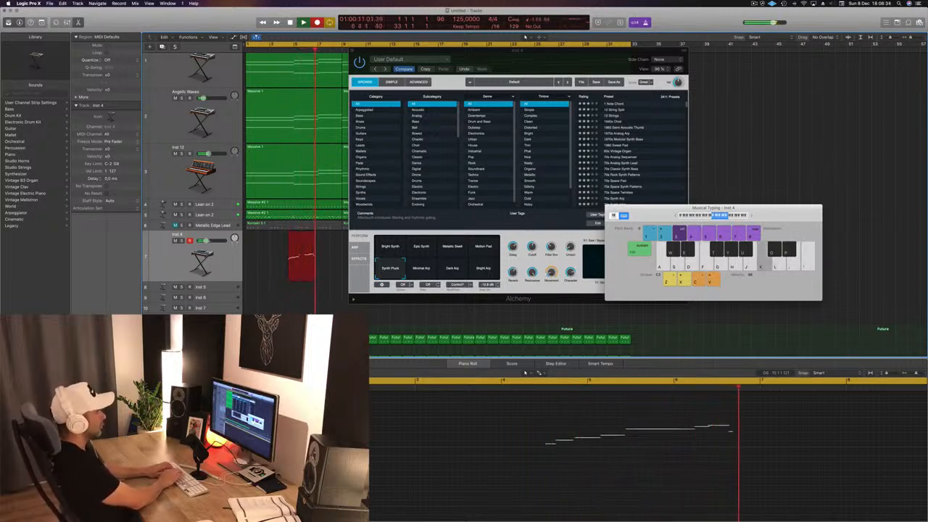
key(l)
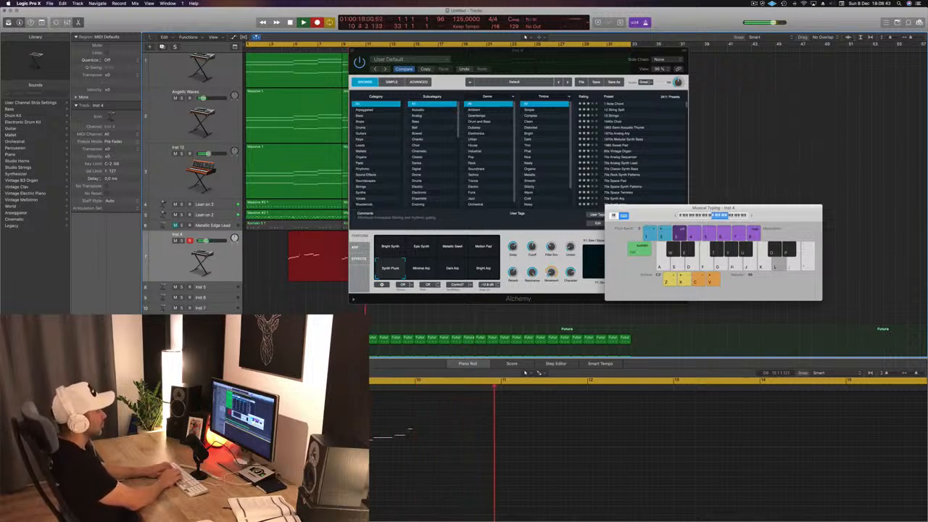
key(k)
key(l)
key(semicolon)
key(apostrophe)
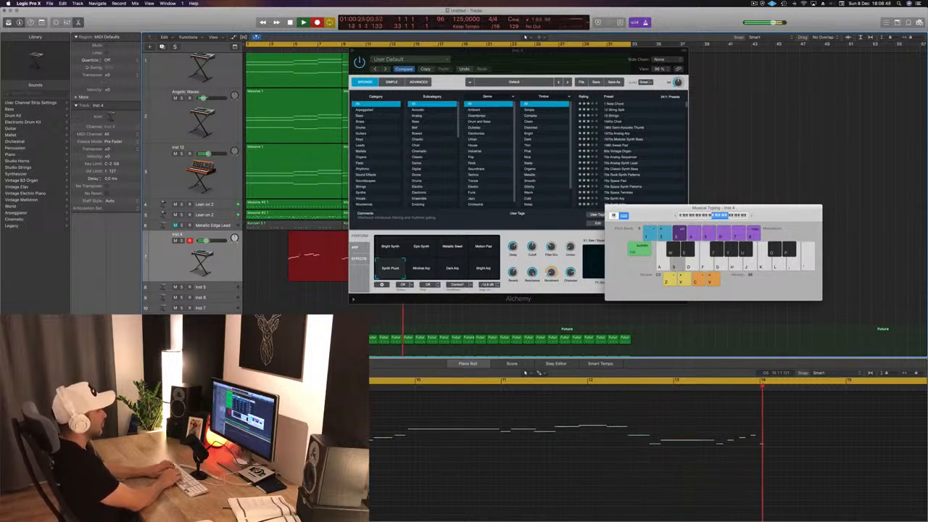
Continue recording the Inst 4 melody from about bar 14 to bar 19, climbing to the high notes and descending again.
key(g)
key(h)
key(f)
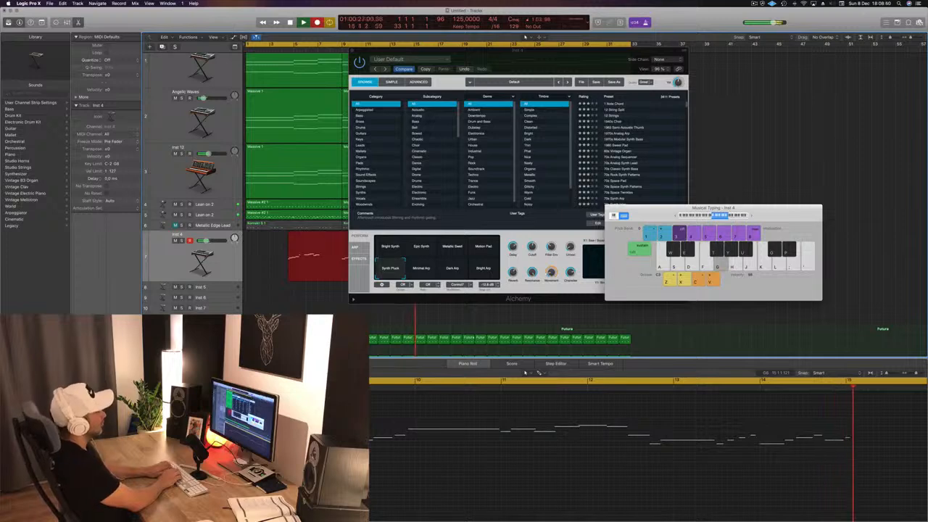
key(g)
key(h)
key(k)
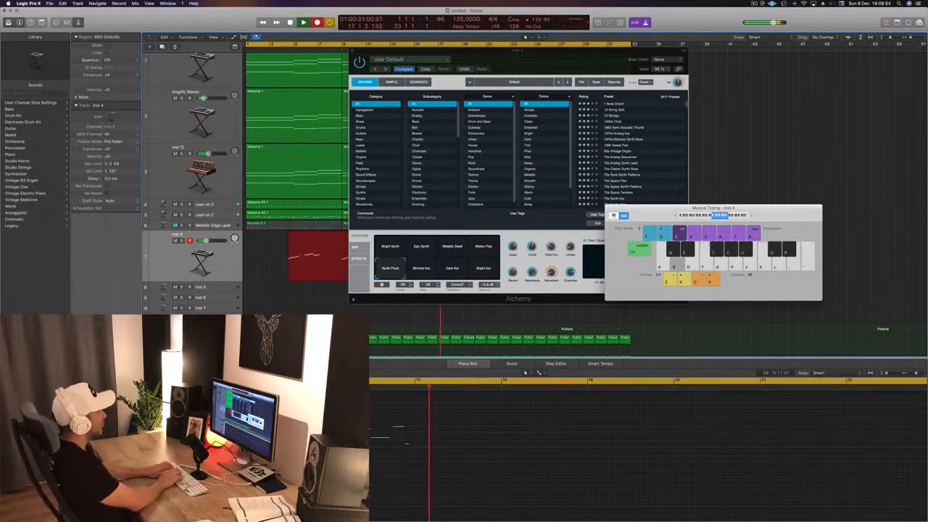
key(apostrophe)
key(semicolon)
key(l)
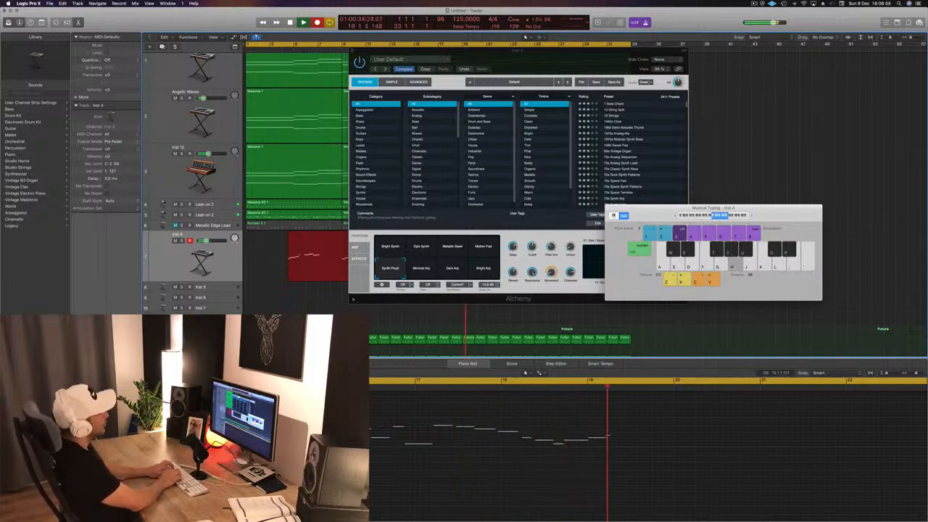
Record repeated short low-register phrases on Inst 4 from about bar 19 through bar 24.
key(f)
key(h)
key(f)
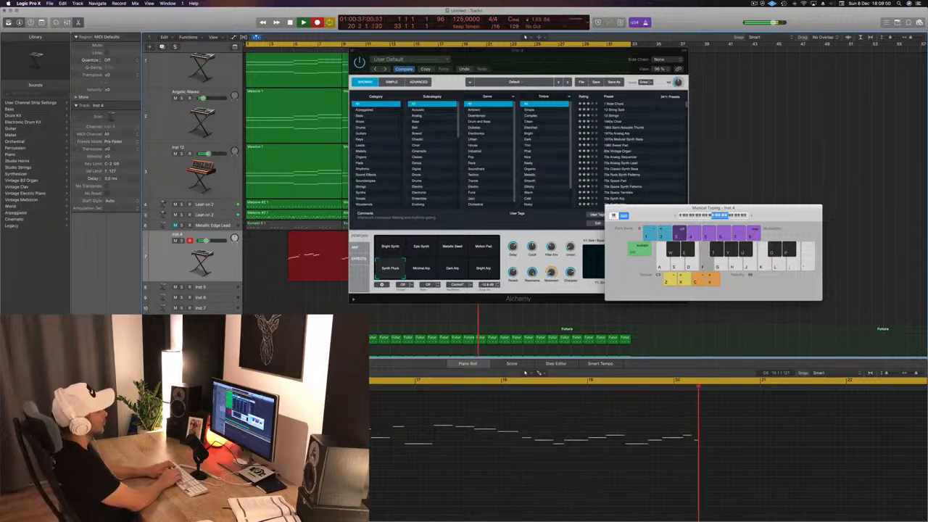
key(s)
key(f)
key(g)
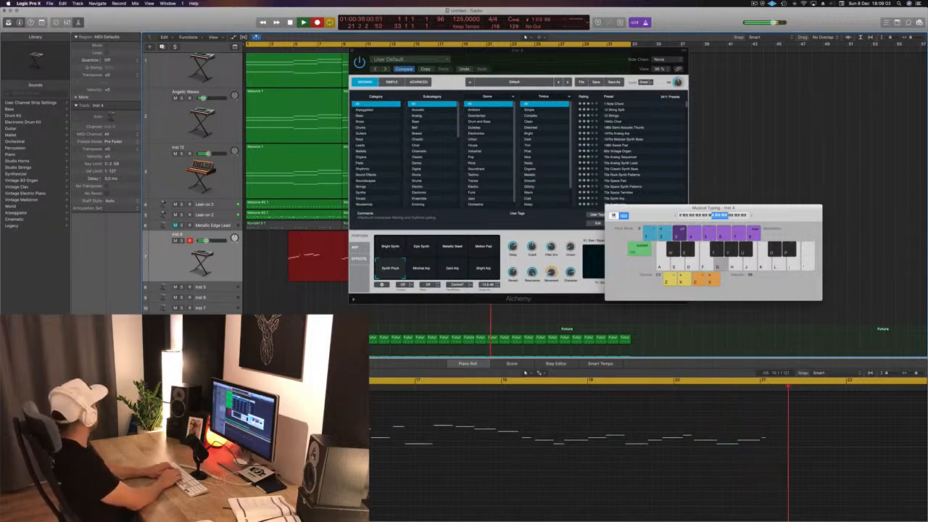
key(h)
key(f)
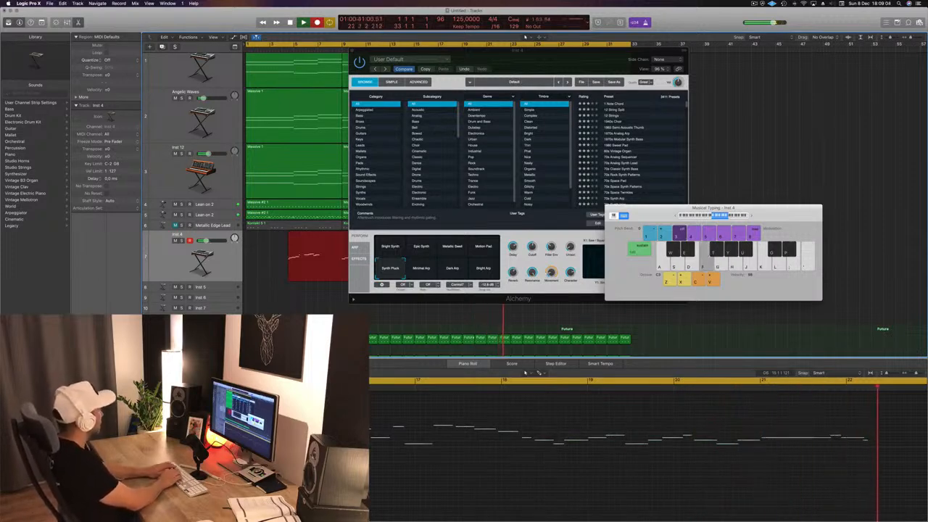
key(s)
key(f)
key(g)
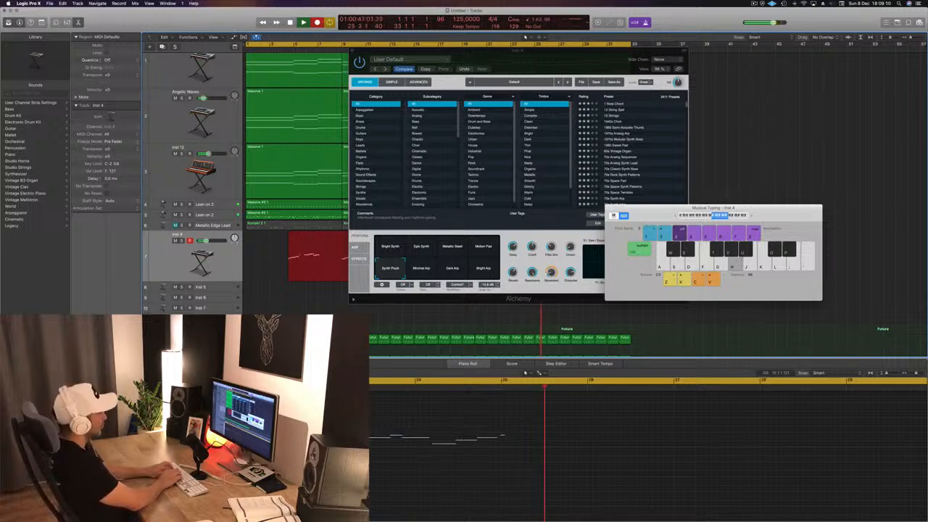
Record a descending phrase followed by low rising figures on Inst 4 from about bar 25 to bar 27.
key(l)
key(k)
key(h)
key(s)
key(f)
key(g)
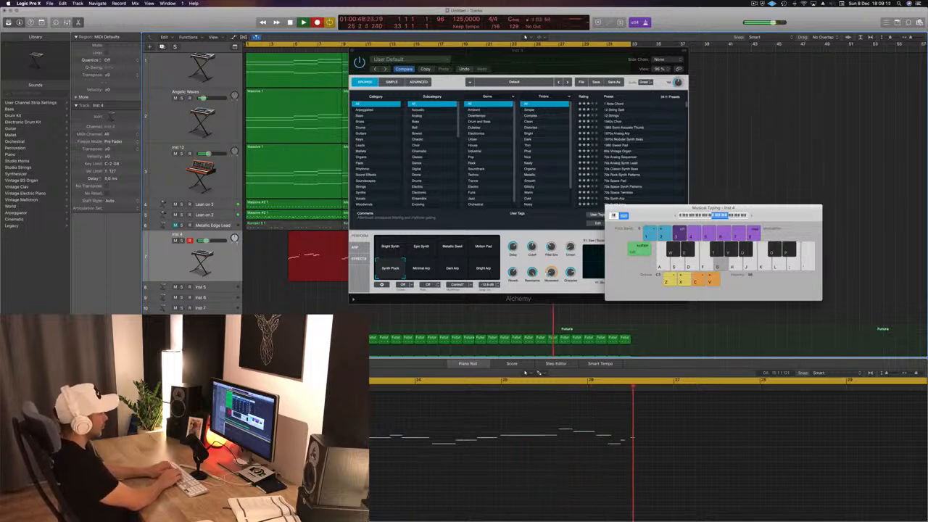
key(h)
key(s)
key(f)
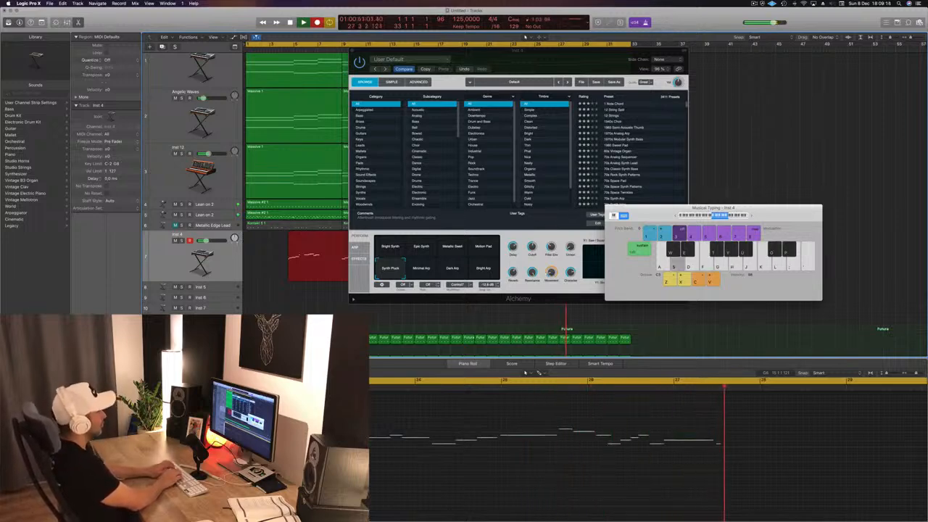
Record the closing low phrases of the Inst 4 melody from about bar 27 to the end of the cycle at bar 33.
key(f)
key(f)
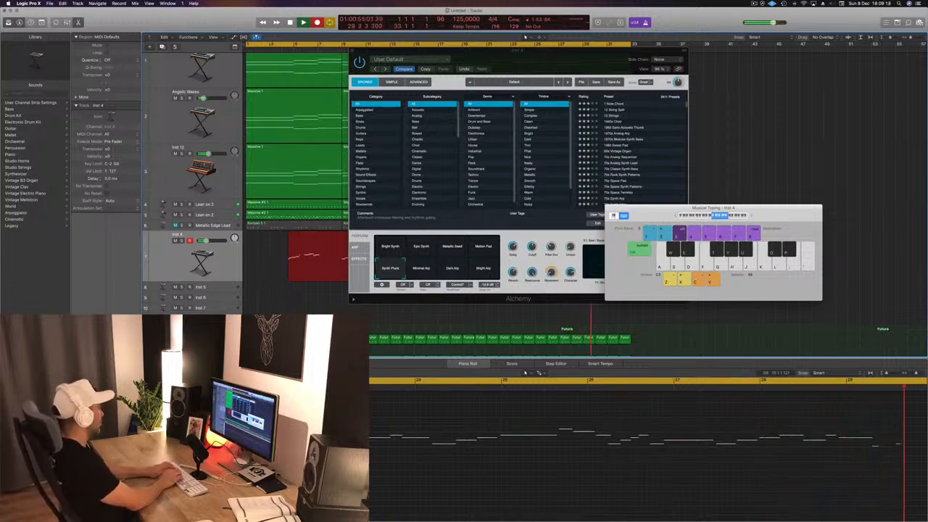
key(a)
key(s)
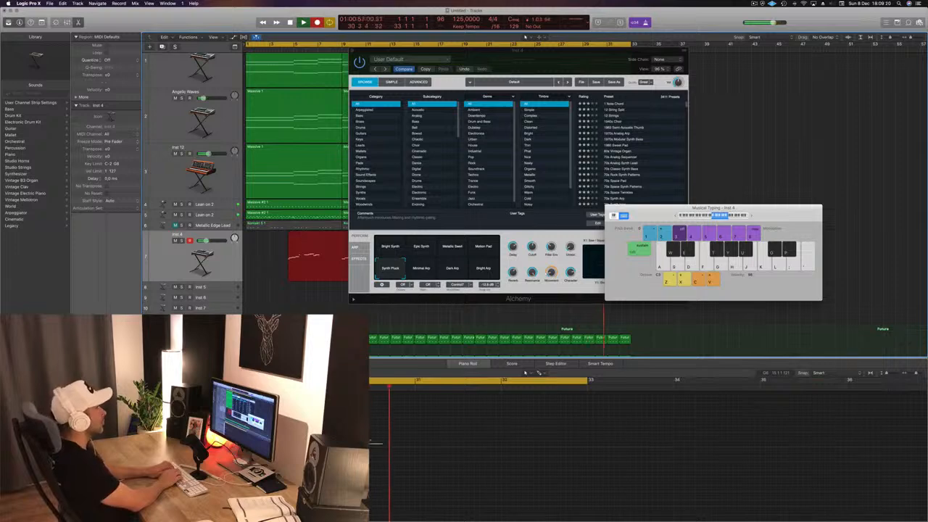
key(e)
key(f)
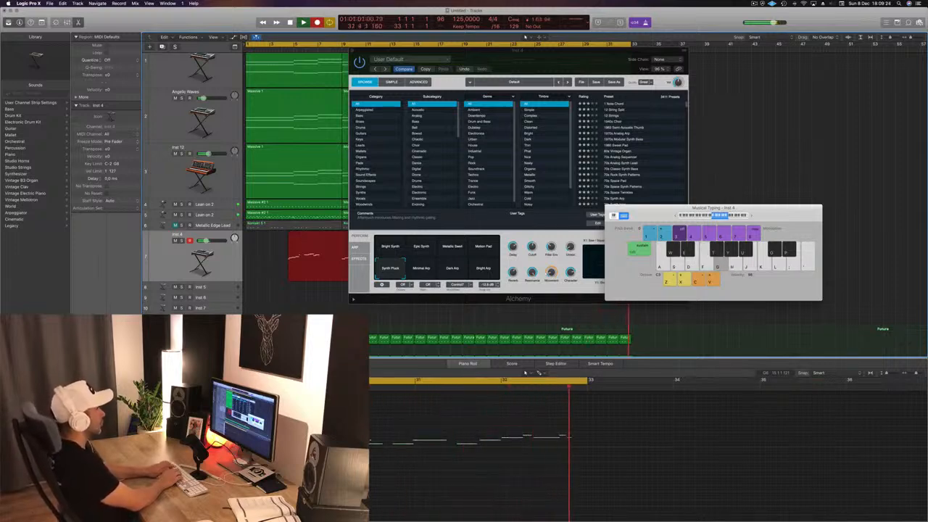
key(space)
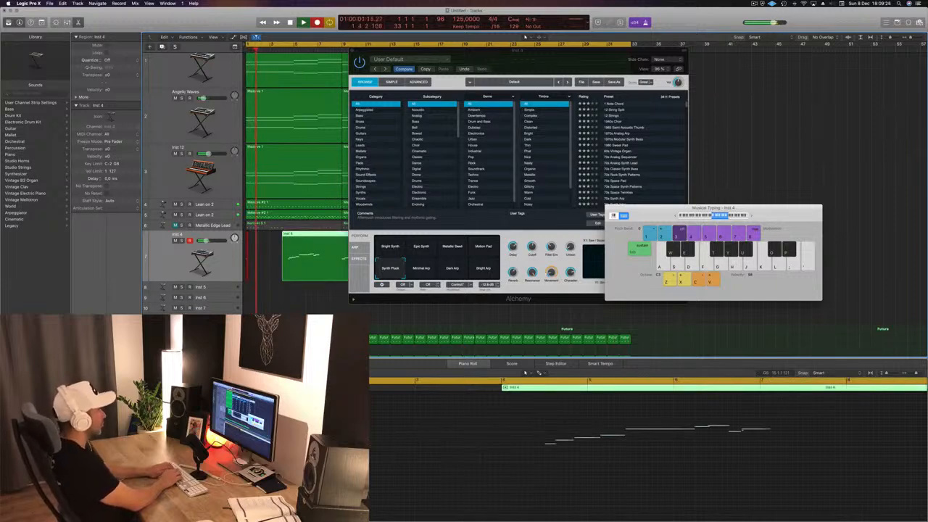
Record a short phrase in the empty opening bars of Inst 4, up to about bar 5, and stop the recording.
key(f)
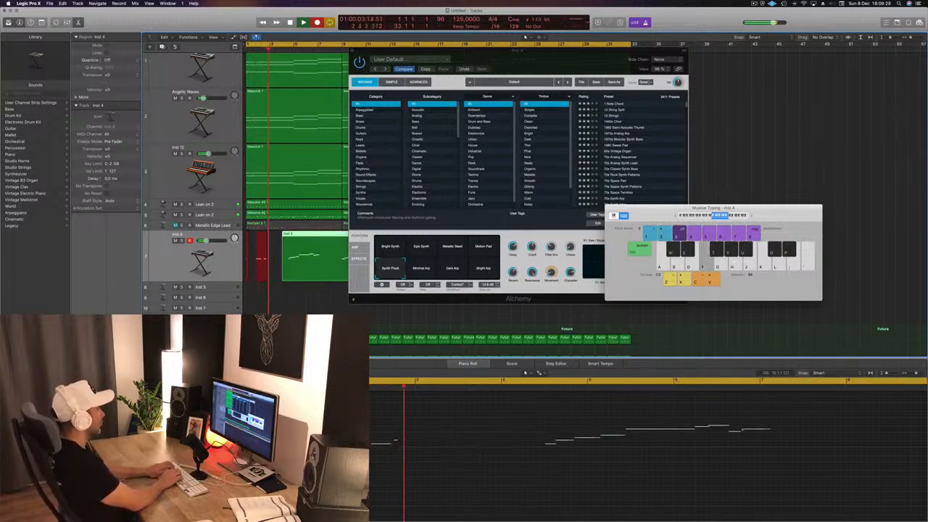
key(g)
key(h)
key(g)
key(h)
key(g)
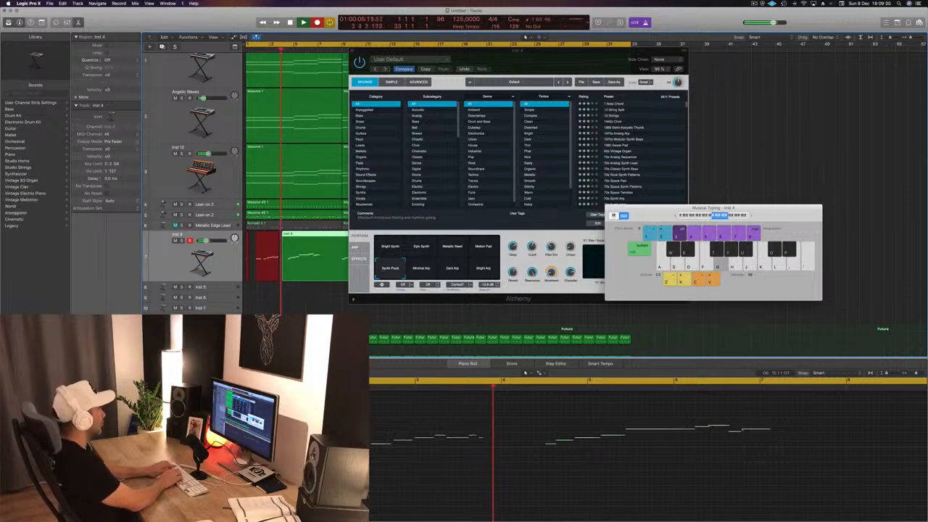
key(s)
key(f)
key(g)
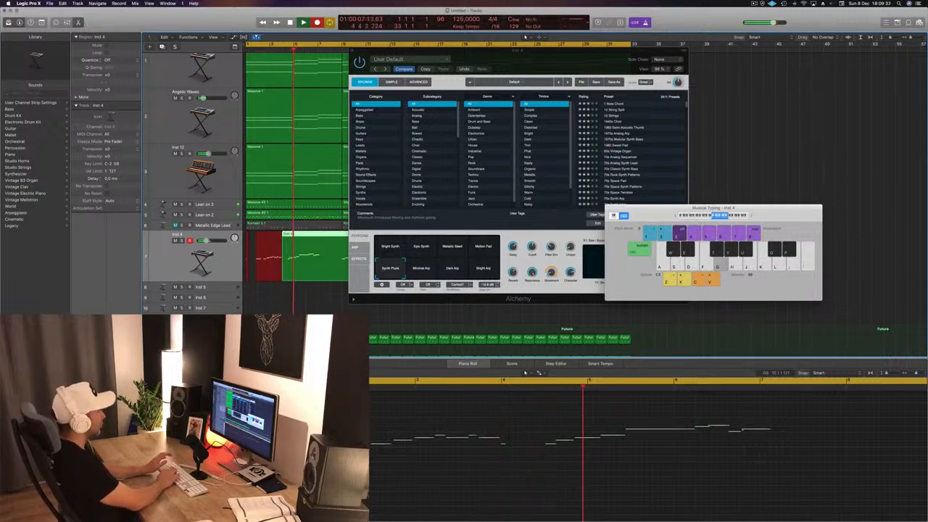
key(space)
Play back the opening of the arrangement and split the Inst 4 region at bar 5.
key(Return)
key(space)
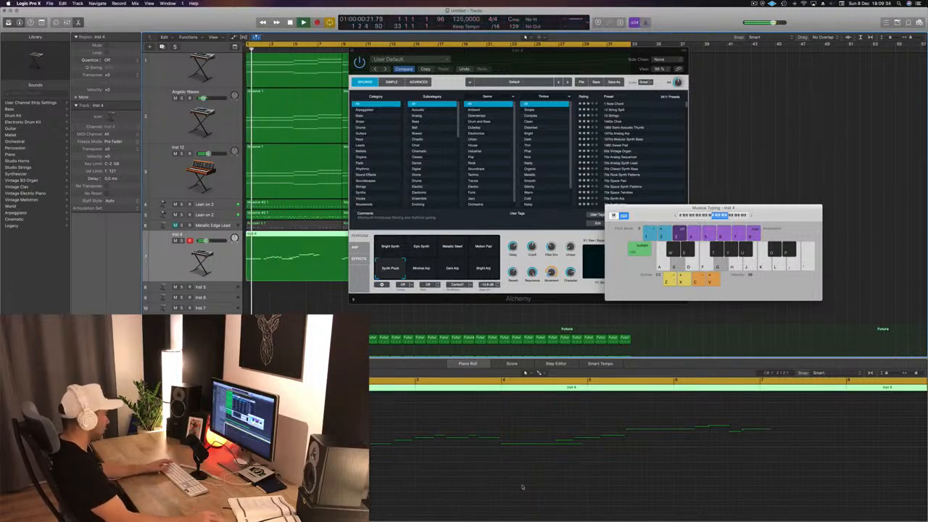
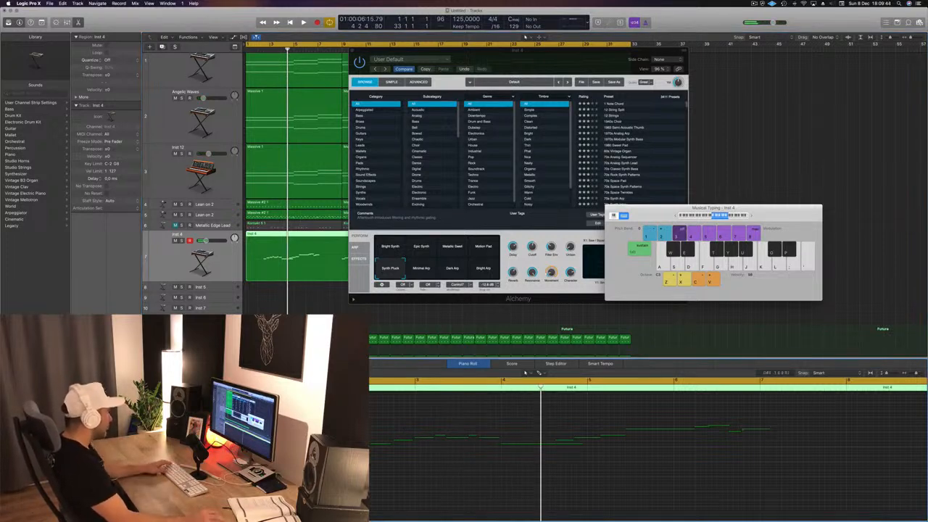
key(Return)
key(space)
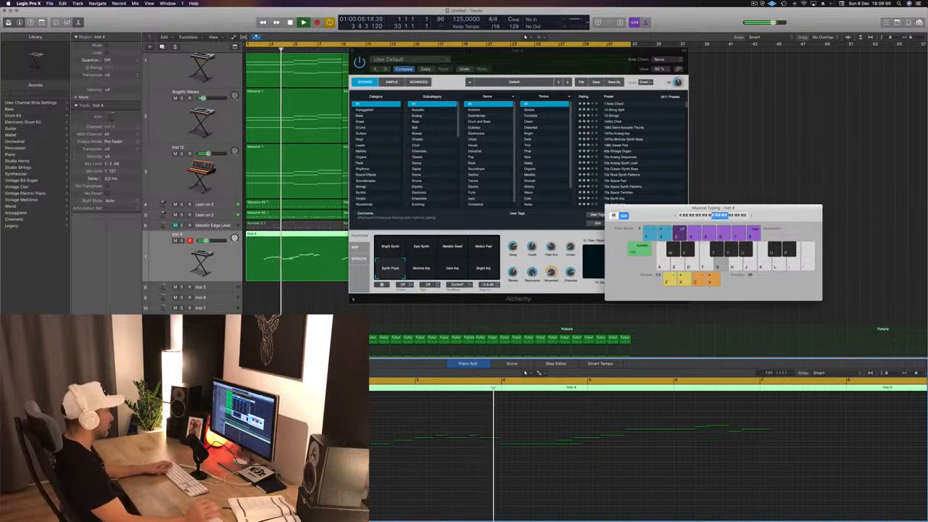
key(space)
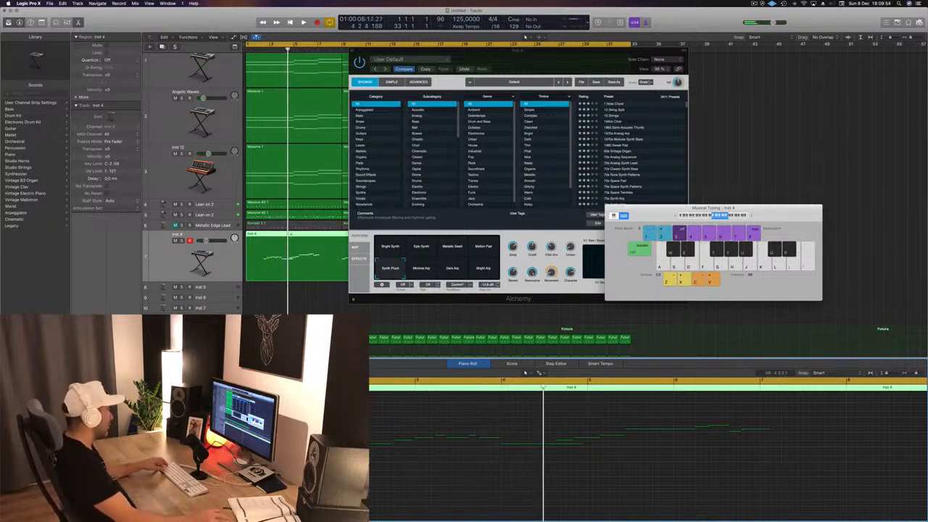
key(super+t)
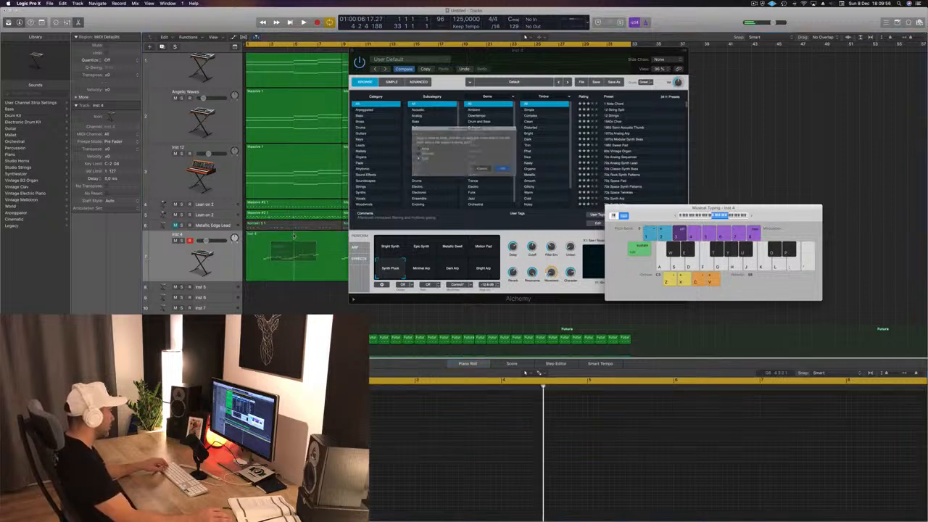
click(510, 173)
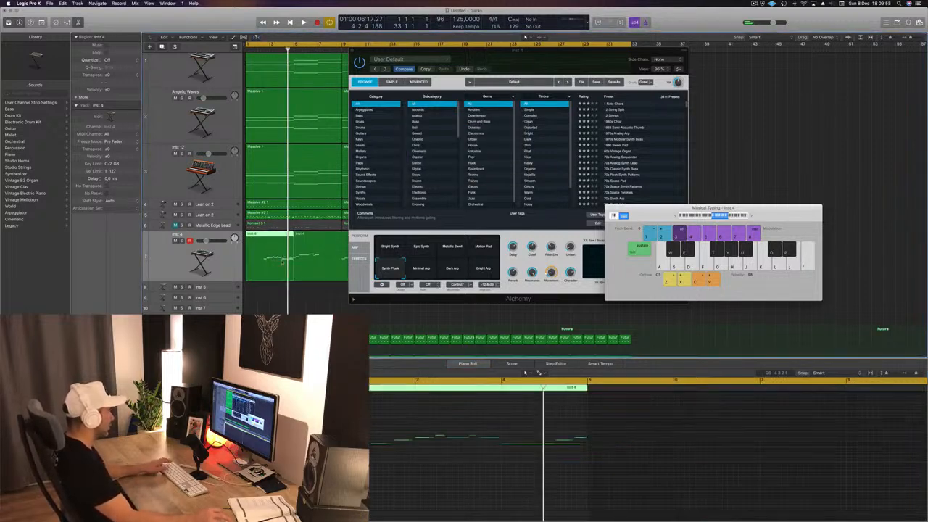
Move all notes in the first Inst 4 region earlier so that the phrase starts at bar 1.
key(space)
drag(599, 508, 609, 509)
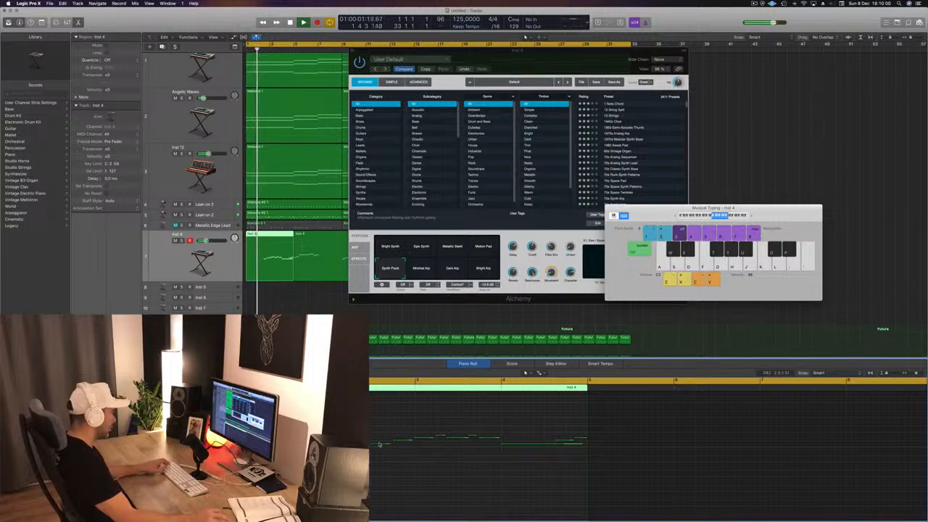
drag(380, 446, 358, 445)
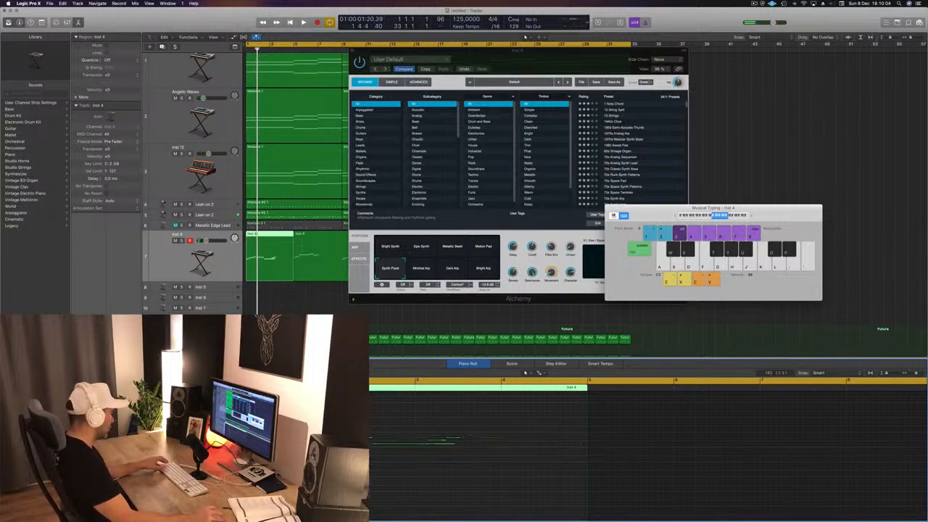
key(space)
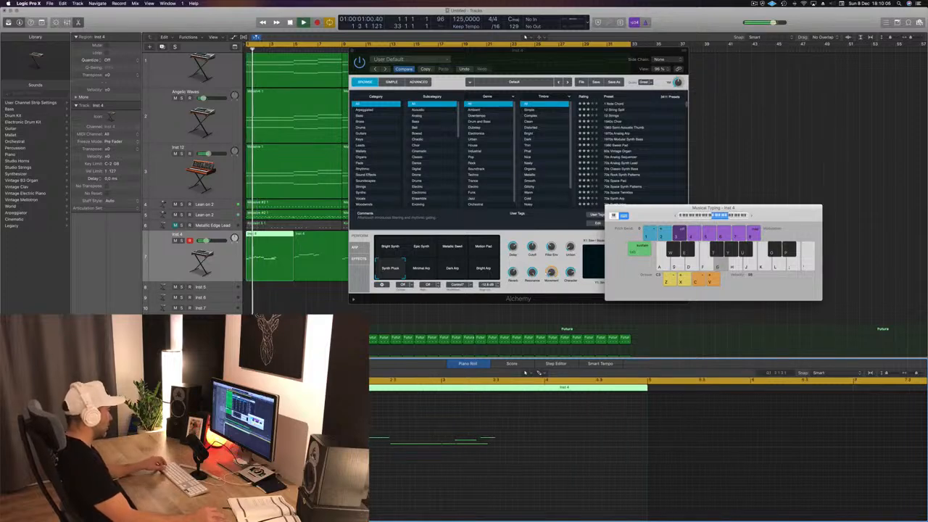
Play the shifted phrase and slightly shorten the note around bar 2 in the first Inst 4 region.
key(super+Right)
scroll(286, 449, up, 2)
scroll(286, 449, down, 3)
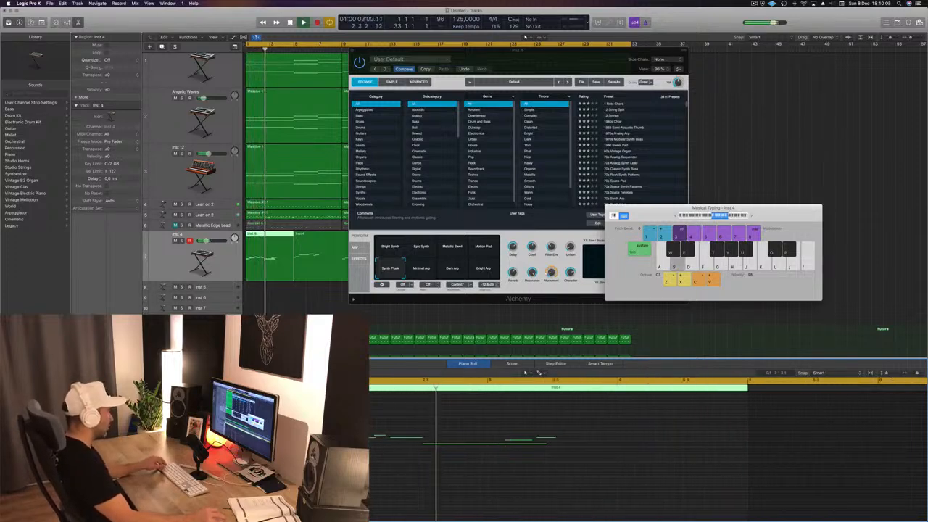
key(space)
key(space)
scroll(445, 449, up, 2)
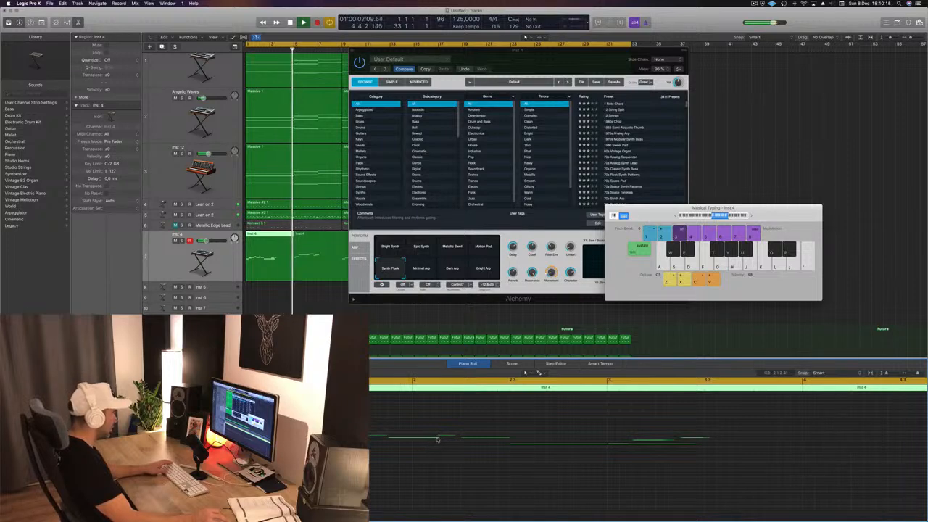
drag(437, 440, 432, 440)
key(space)
key(space)
scroll(532, 459, left, 3)
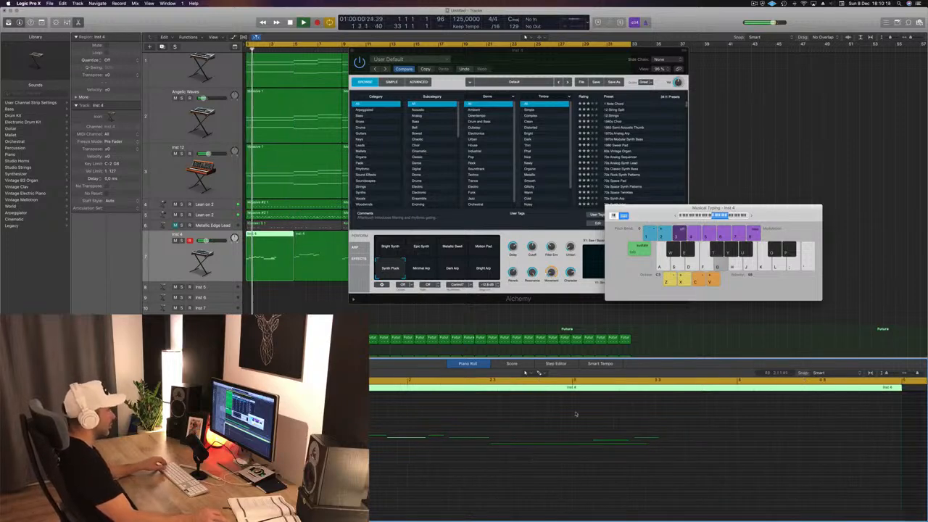
Delete the rising notes ending the first Inst 4 phrase and extend its long low note to bar 4.
drag(576, 415, 672, 443)
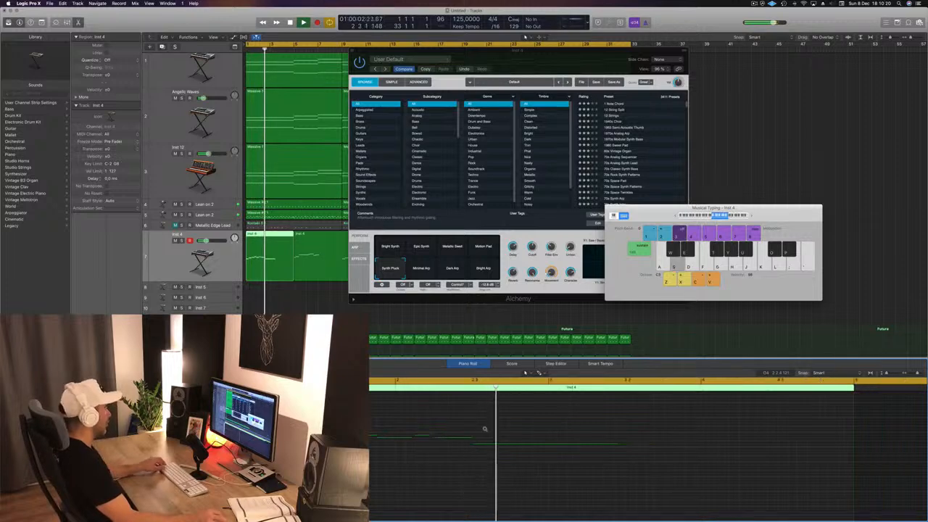
scroll(485, 428, left, 5)
key(space)
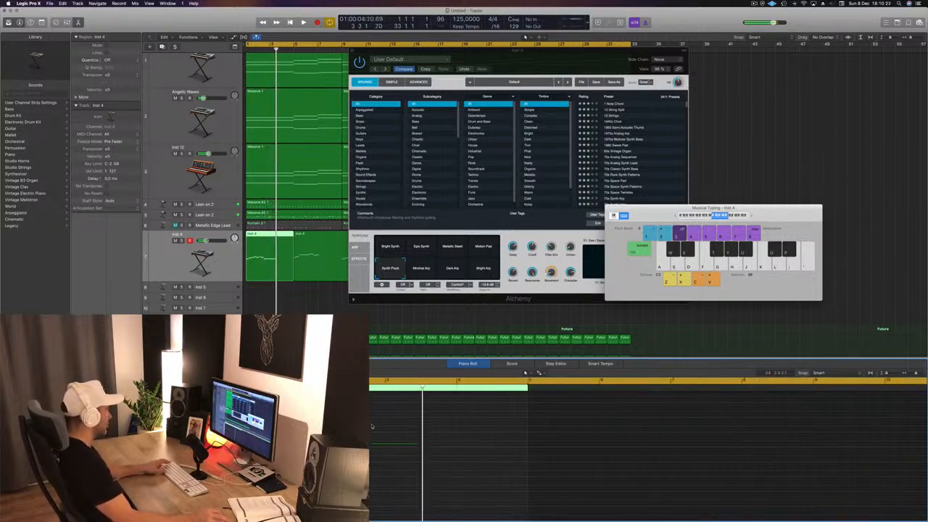
key(space)
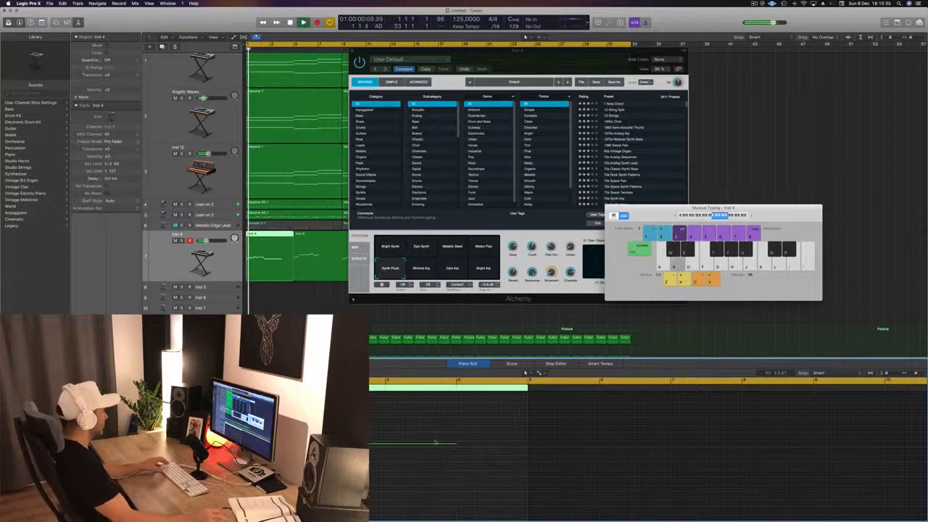
Save the project as EPISODE 38 GUYS and move the Alchemy window clear of the regions.
key(super+s)
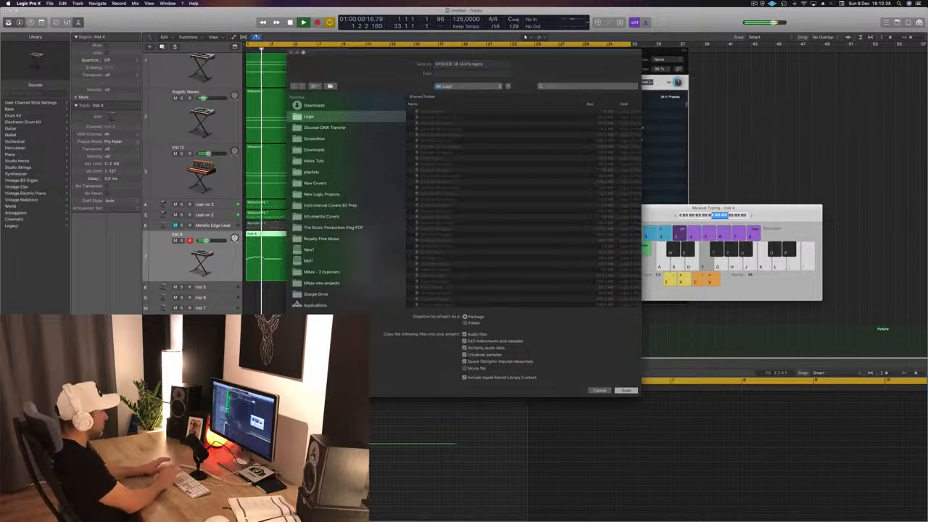
key(Return)
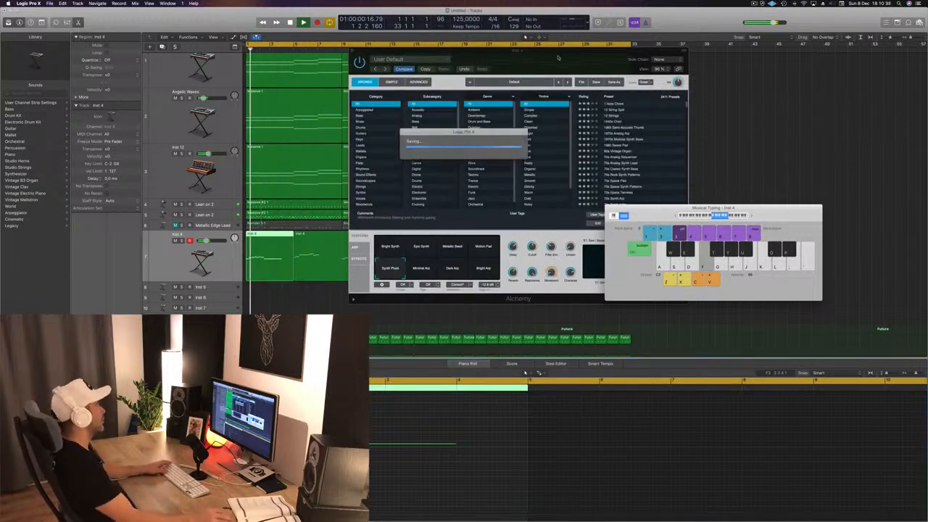
drag(533, 52, 765, 53)
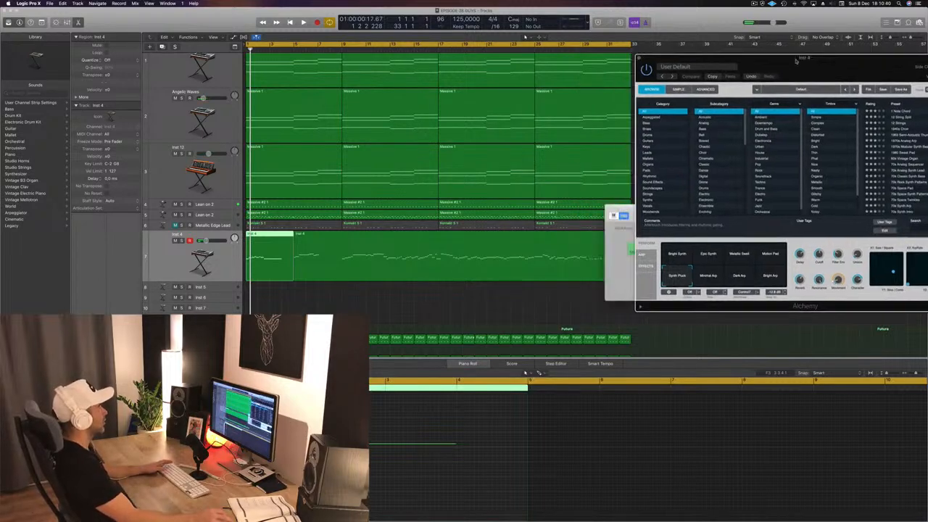
key(space)
Delete the Inst 4 region from bar 5 onward, then select the remaining opening region and play it.
click(377, 254)
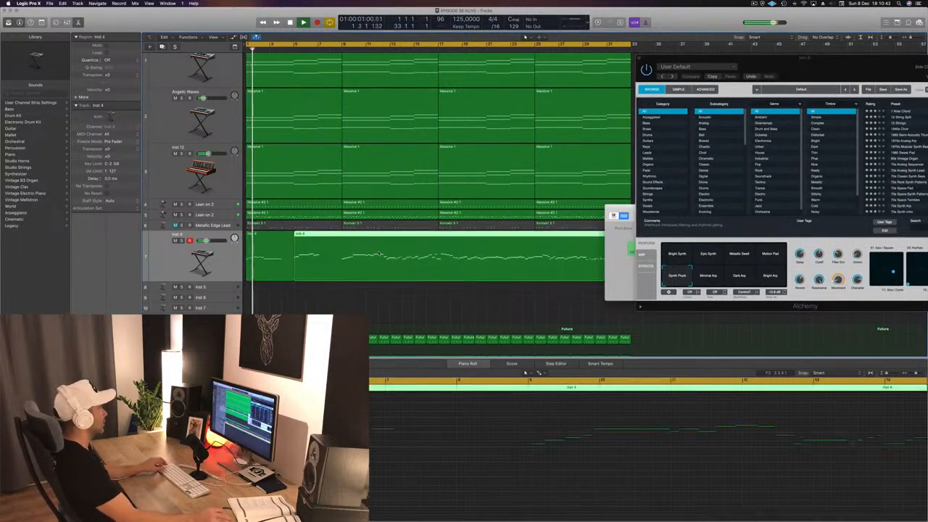
scroll(378, 253, left, 5)
key(BackSpace)
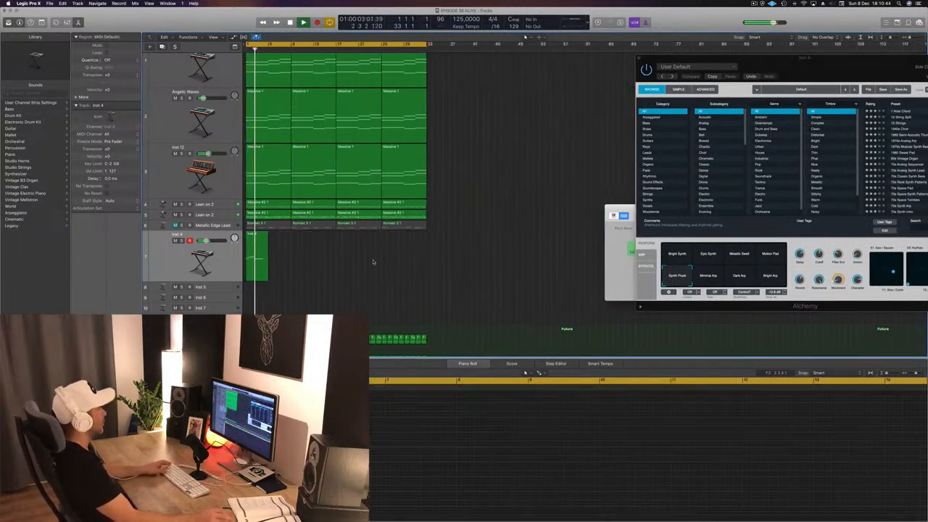
scroll(352, 259, right, 3)
click(256, 244)
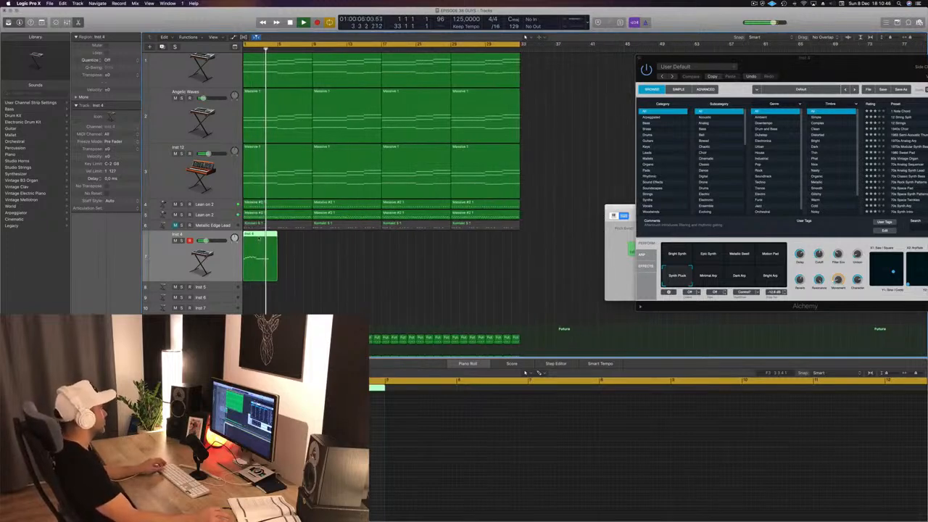
key(space)
key(space)
scroll(265, 250, up, 3)
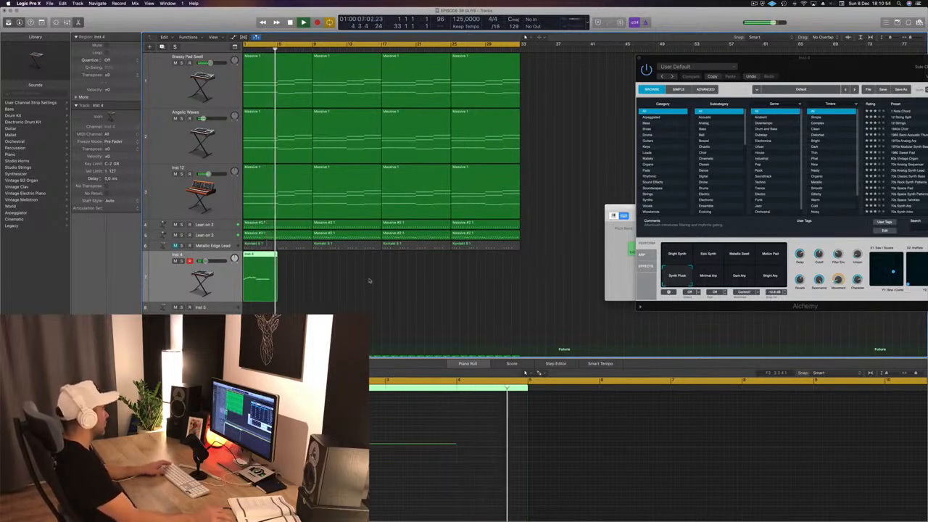
Duplicate the first Inst 4 region and place the copy at bar 9.
mouse_move(266, 257)
mouse_down()
mouse_move(337, 265)
mouse_move(266, 261)
mouse_up()
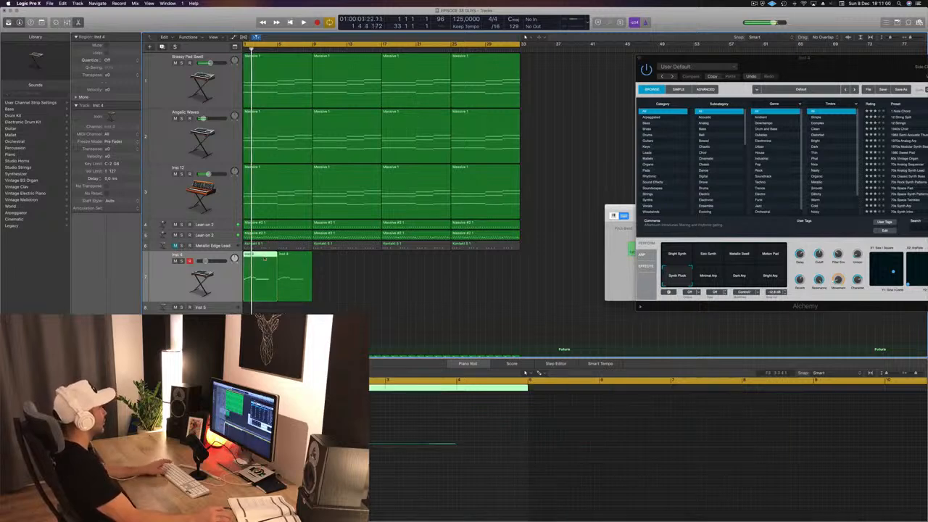
key(Return)
click(288, 256)
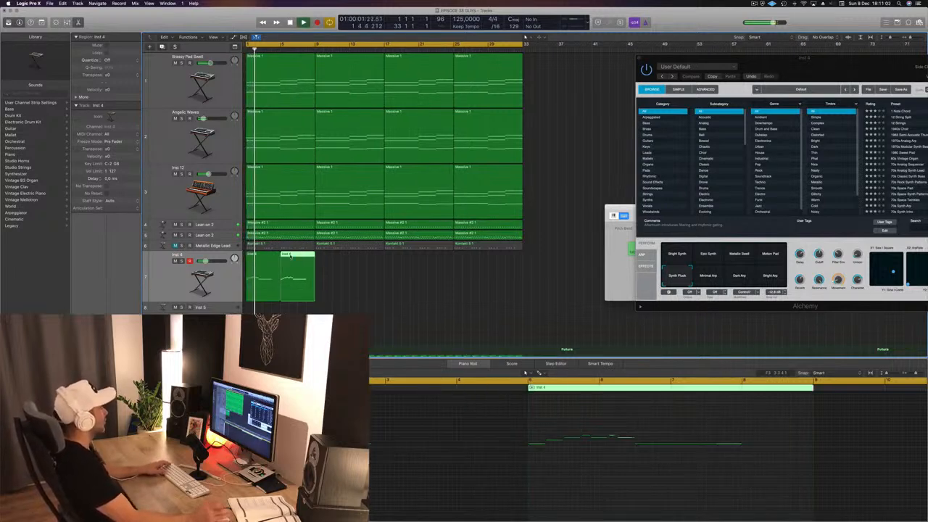
drag(290, 257, 261, 255)
Extend the long low notes in both Inst 4 regions to almost the region ends, then deselect the regions.
key(p)
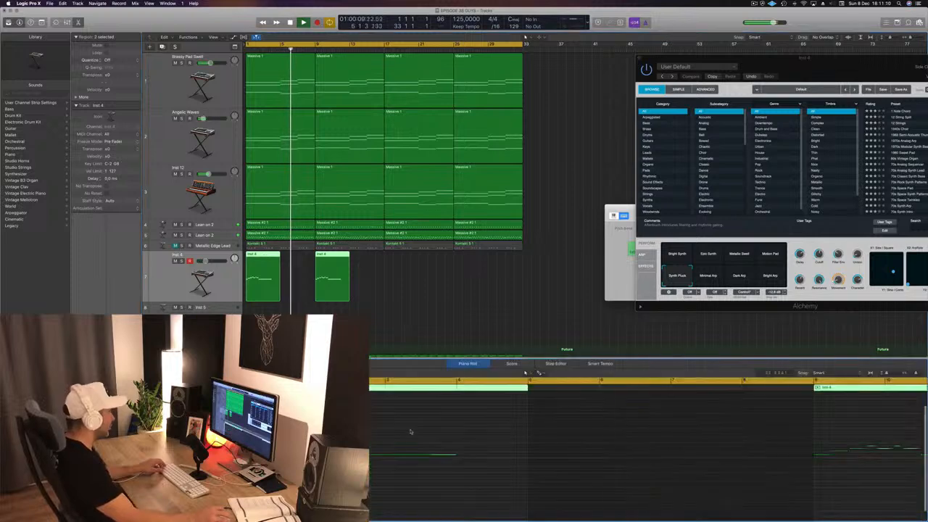
key(p)
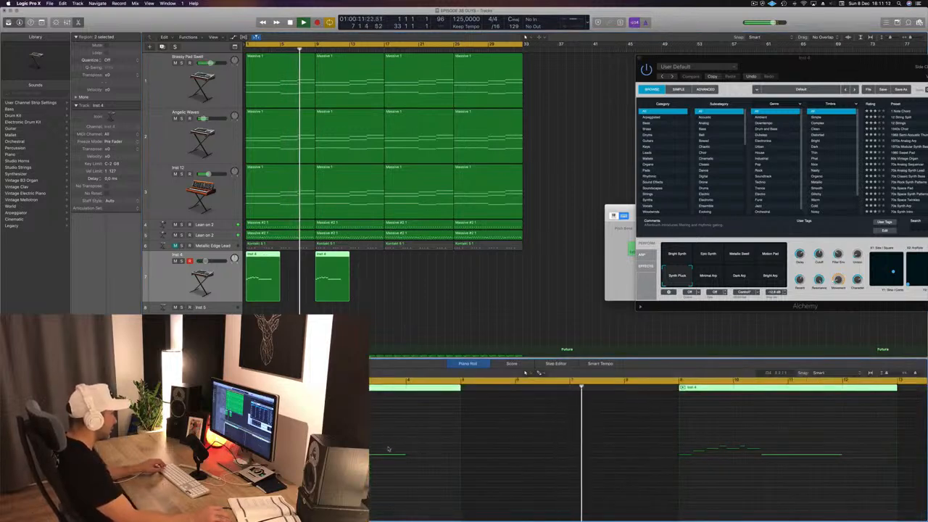
drag(405, 455, 456, 452)
click(395, 329)
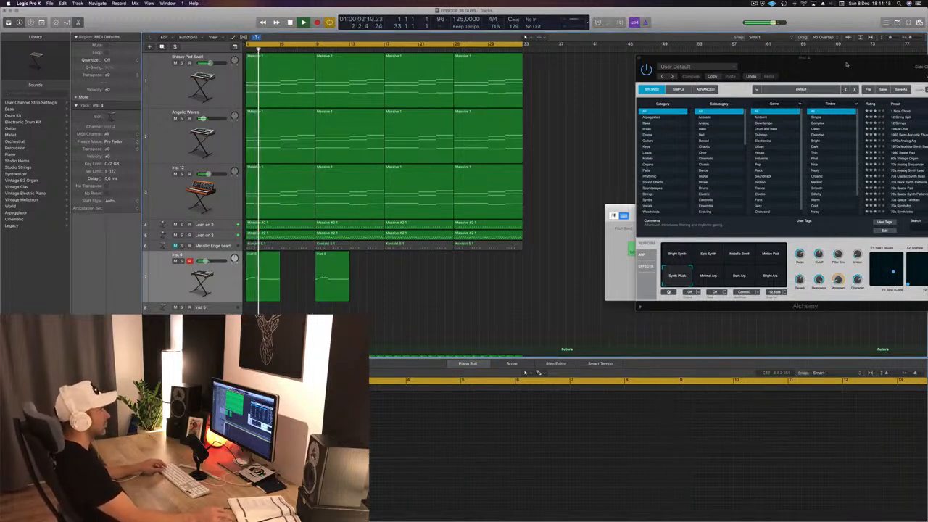
Audition the Minimal Arp, Dark Arp and Bright Arp variations in Alchemy during playback and return to Synth Pluck.
drag(846, 64, 610, 71)
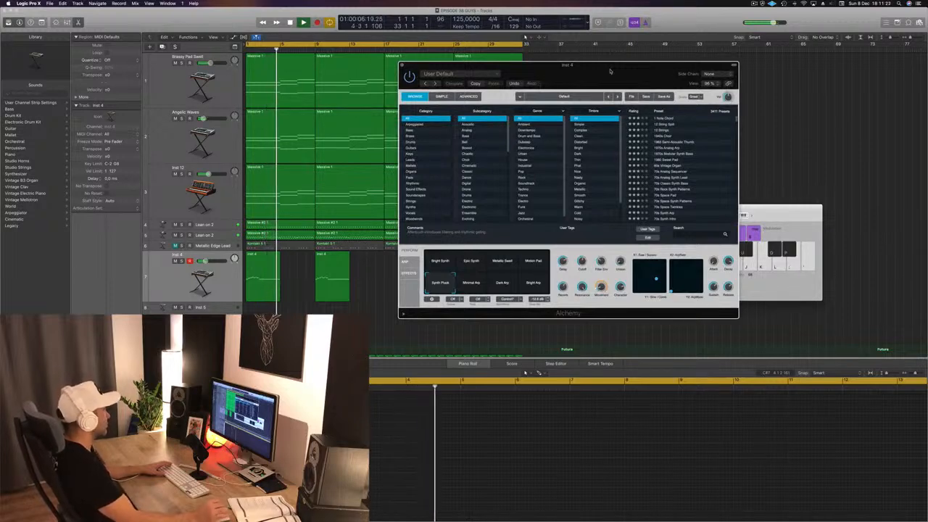
drag(610, 71, 662, 59)
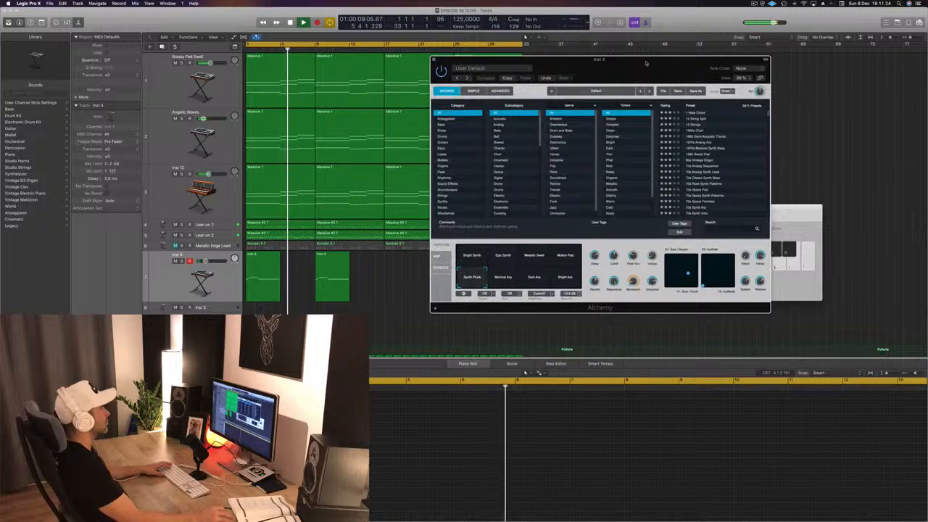
click(502, 279)
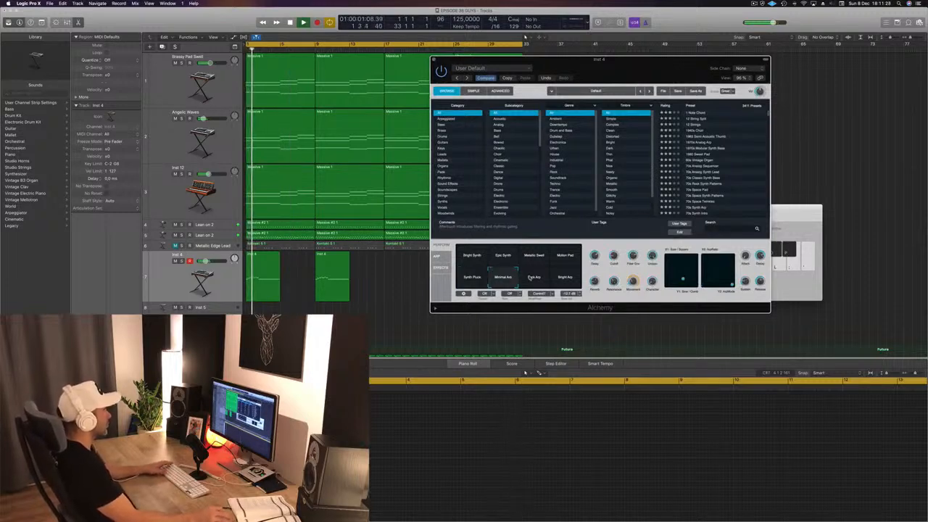
click(371, 284)
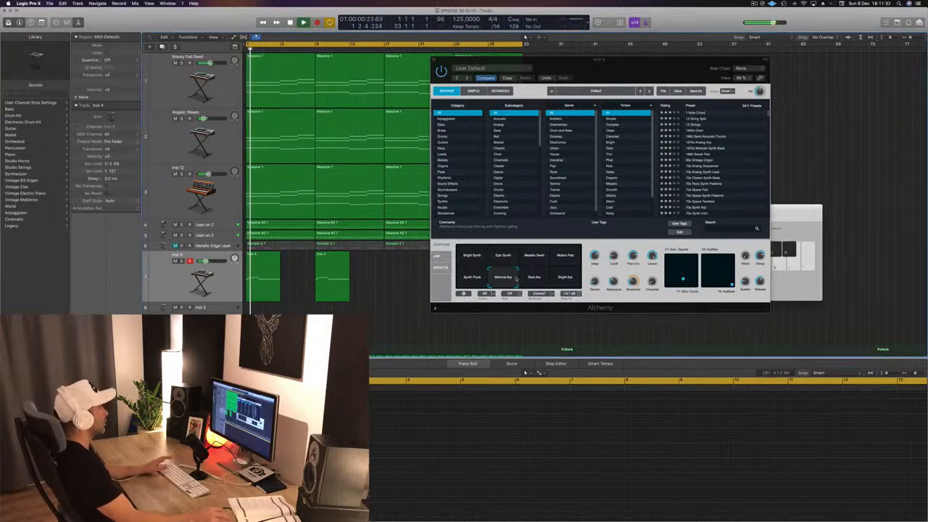
click(534, 280)
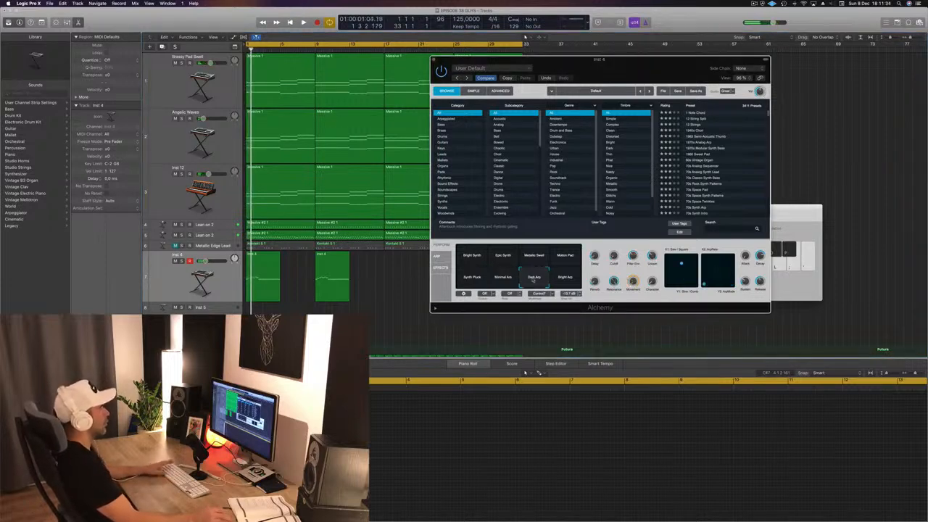
key(space)
click(566, 280)
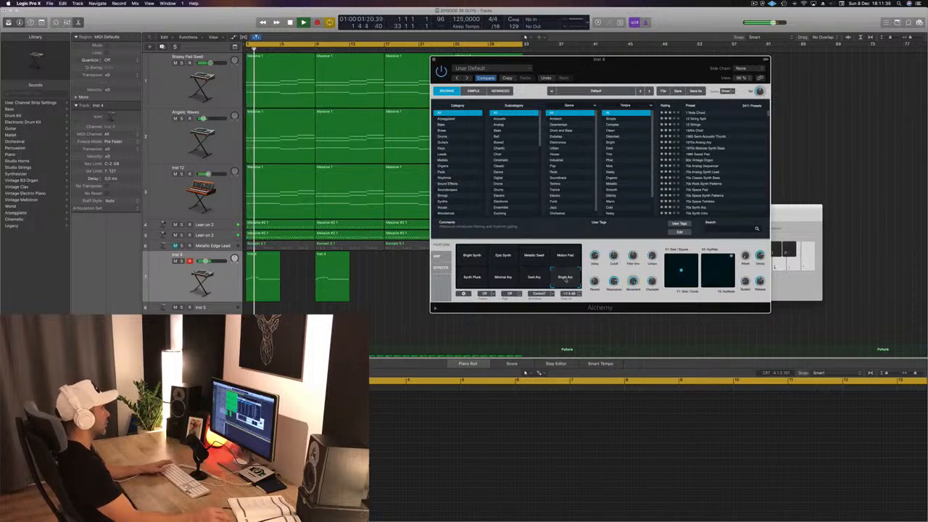
click(476, 281)
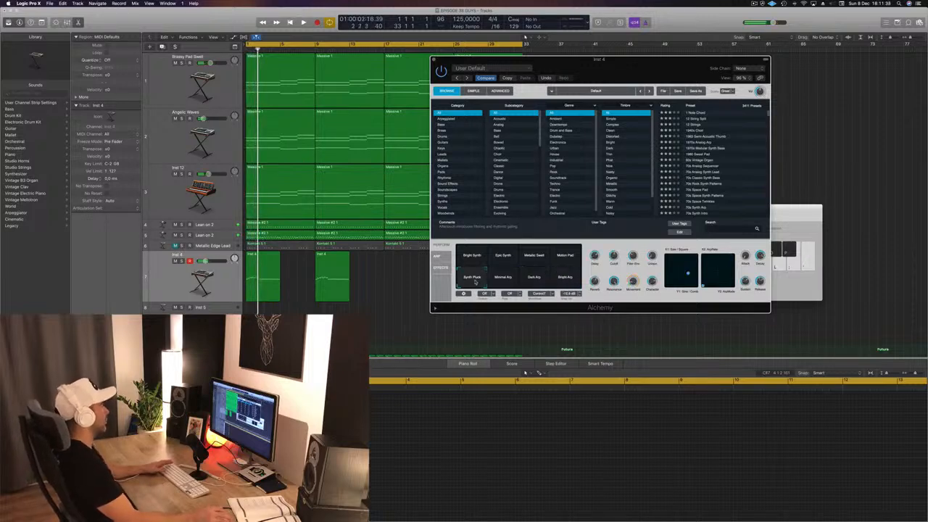
drag(644, 55, 591, 72)
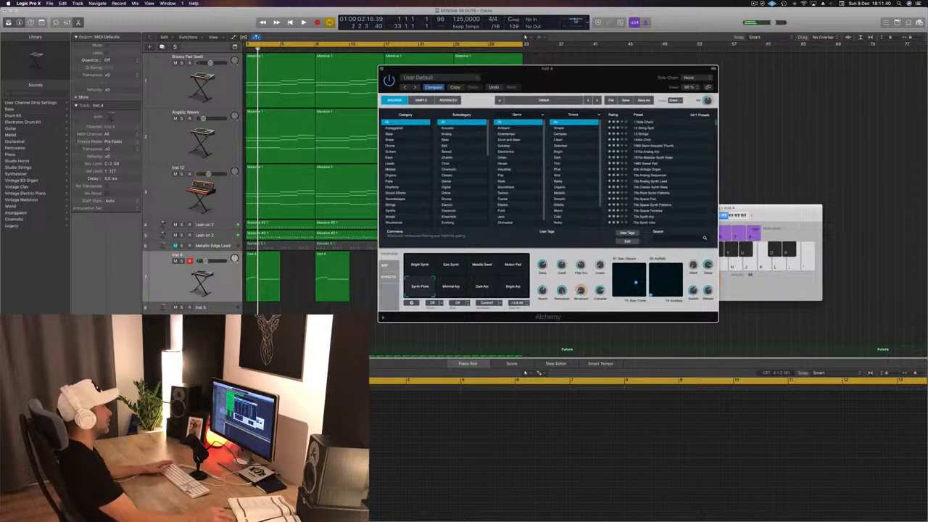
Bring up the CPU performance meter and close the Alchemy window of the Inst 4 track.
double_click(576, 20)
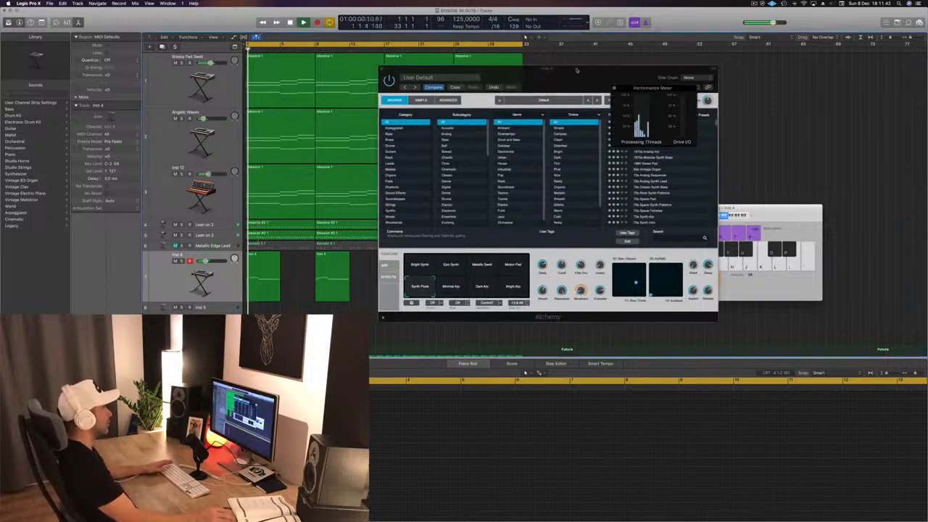
drag(576, 70, 562, 174)
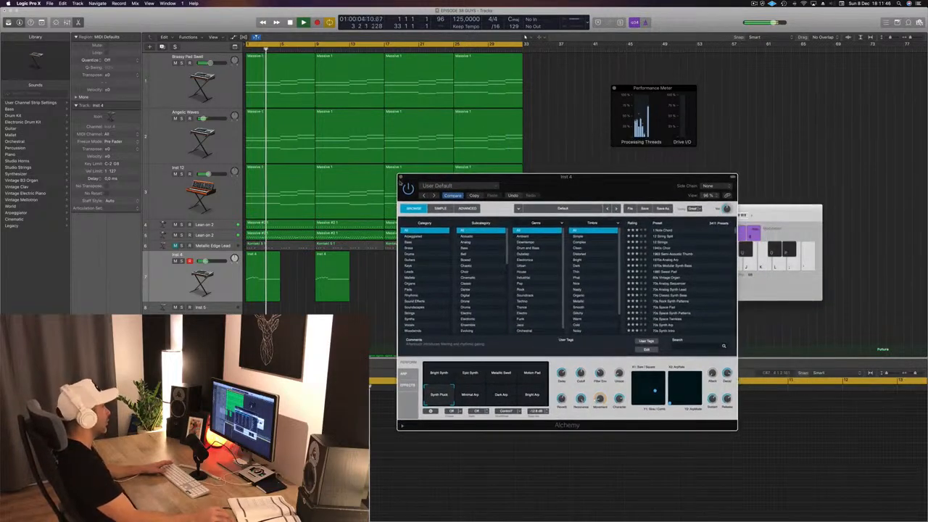
click(401, 178)
drag(428, 288, 403, 259)
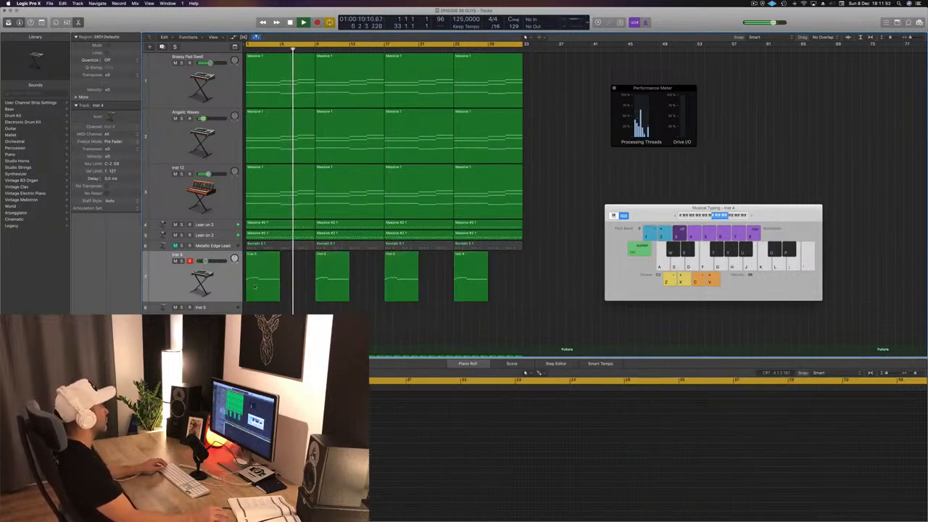
Play the loop from the start with the four Inst 4 regions selected, to check the processing load.
drag(255, 286, 253, 286)
key(Return)
key(f)
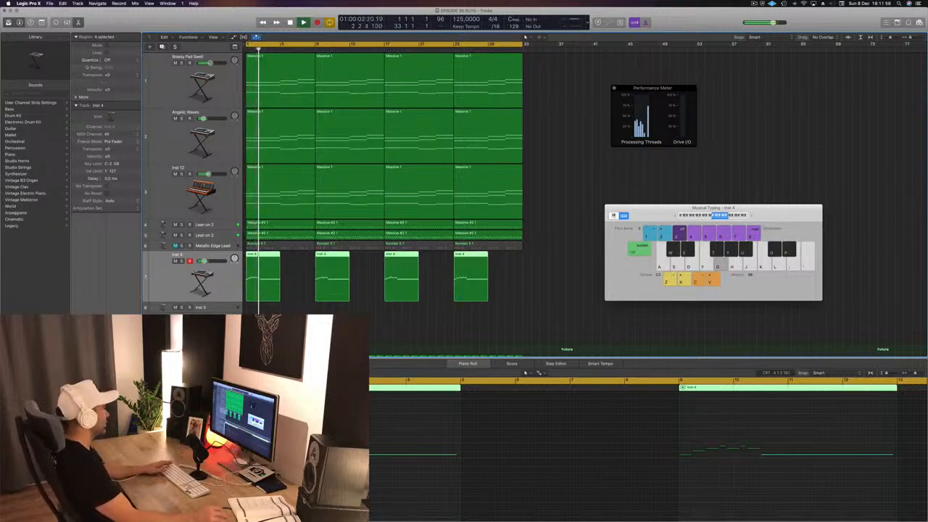
drag(677, 215, 670, 213)
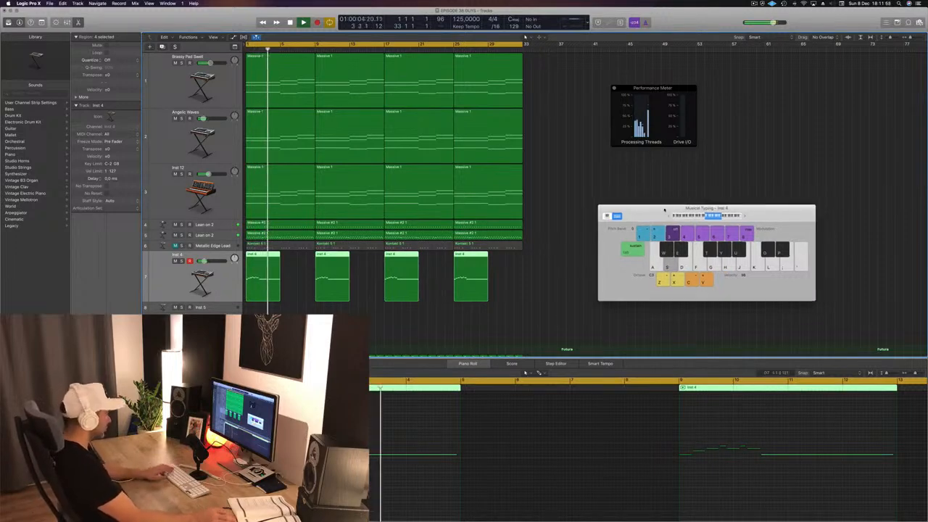
key(super+h)
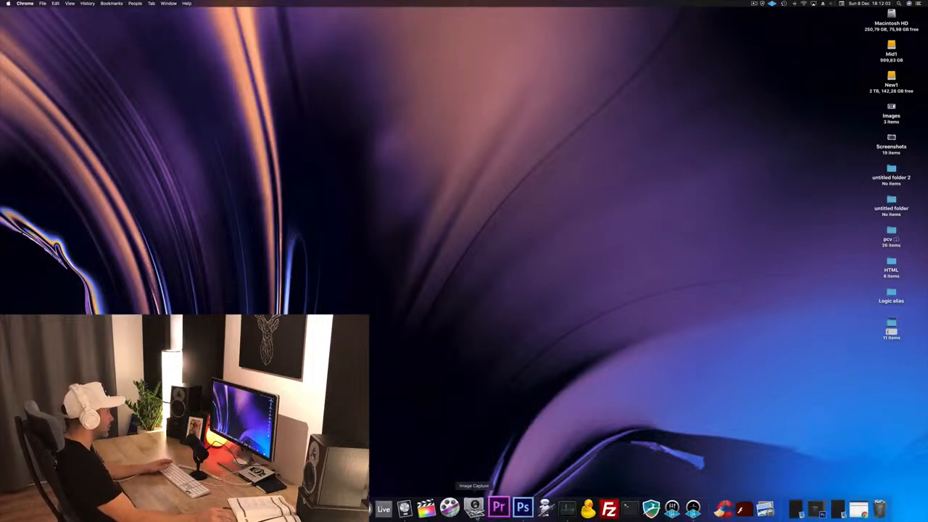
click(450, 507)
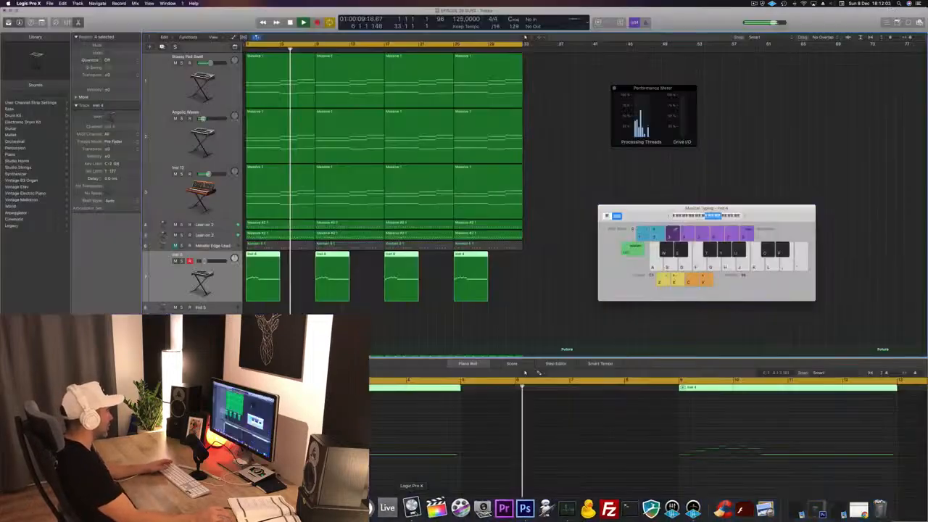
click(517, 285)
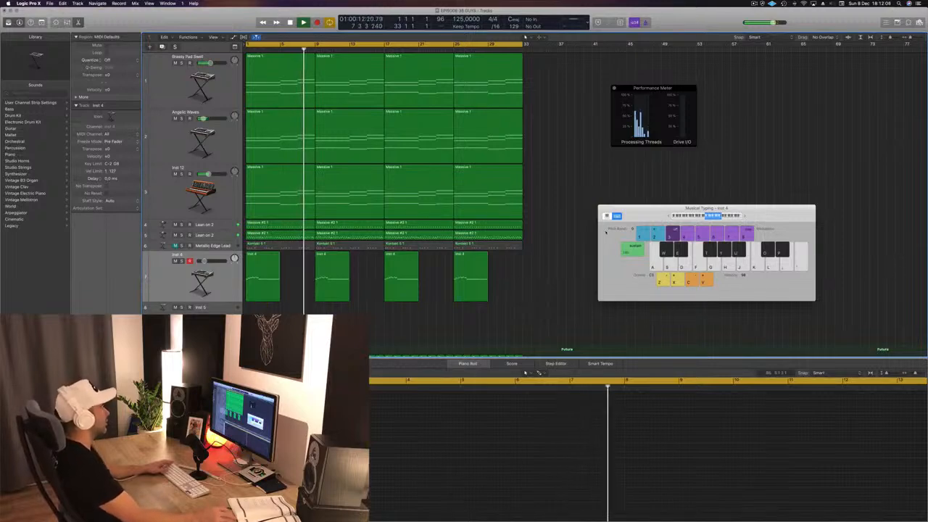
drag(657, 218, 640, 216)
key(super+h)
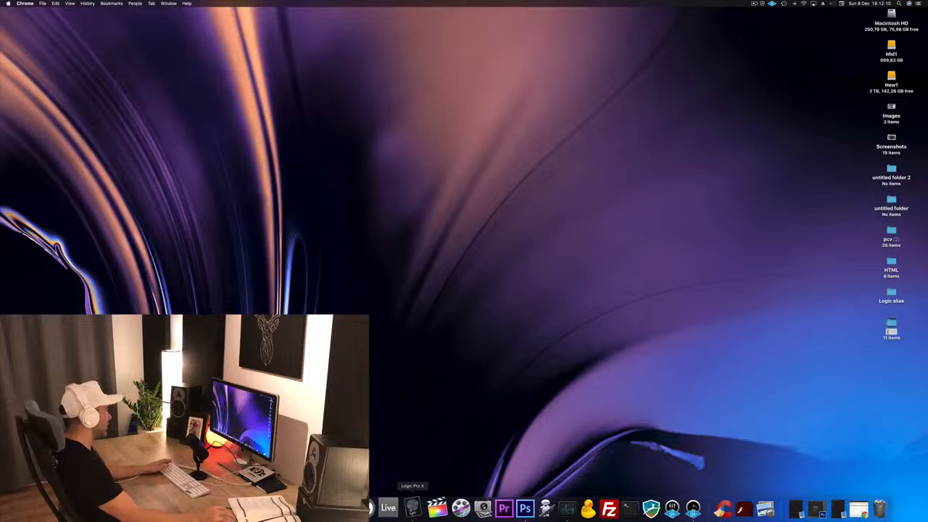
click(428, 507)
Close the Musical Typing keyboard and the performance meter, and stop playback.
key(super+k)
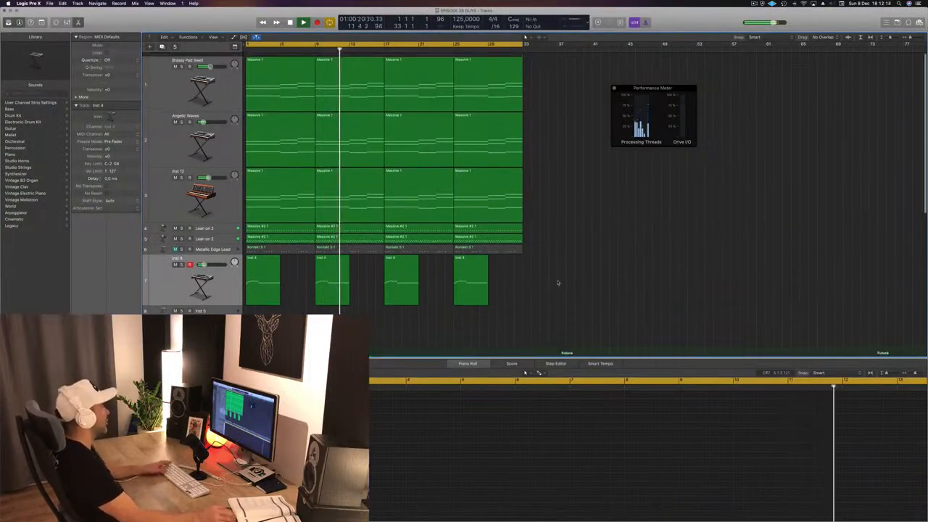
click(614, 88)
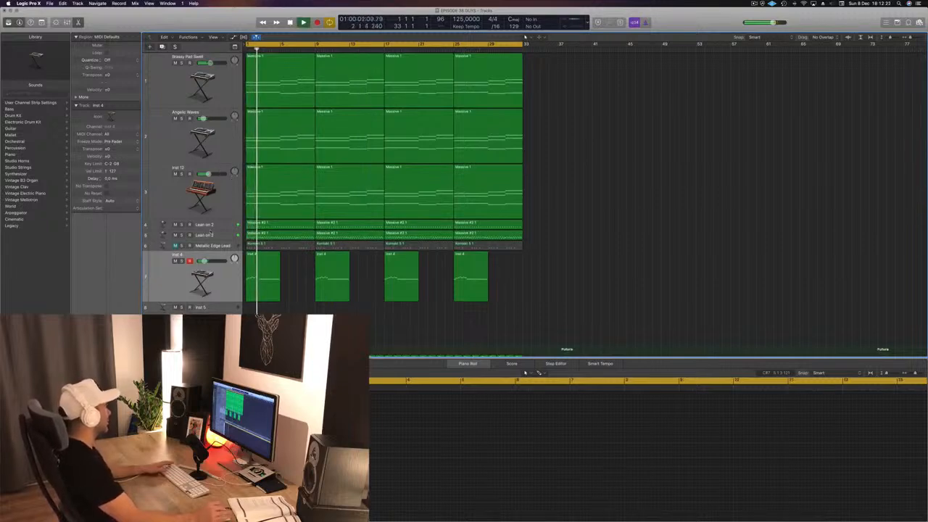
key(space)
click(166, 282)
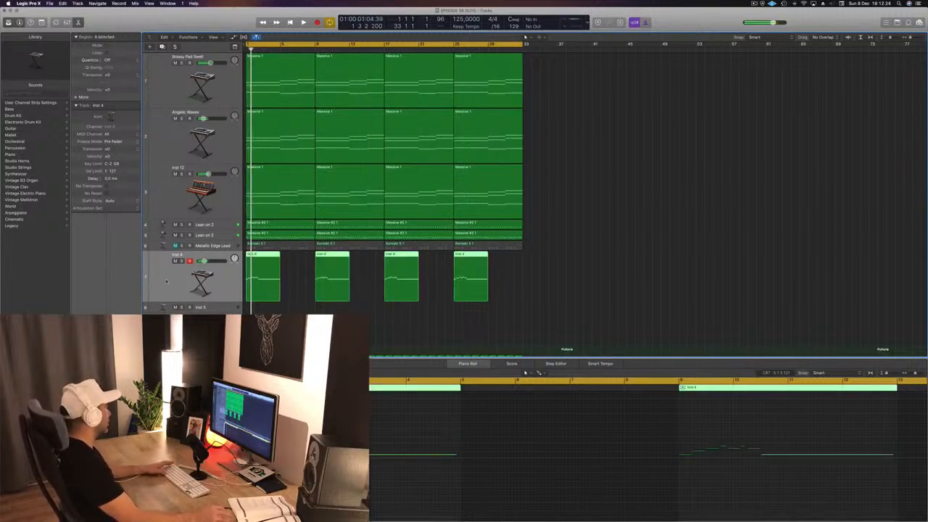
key(v)
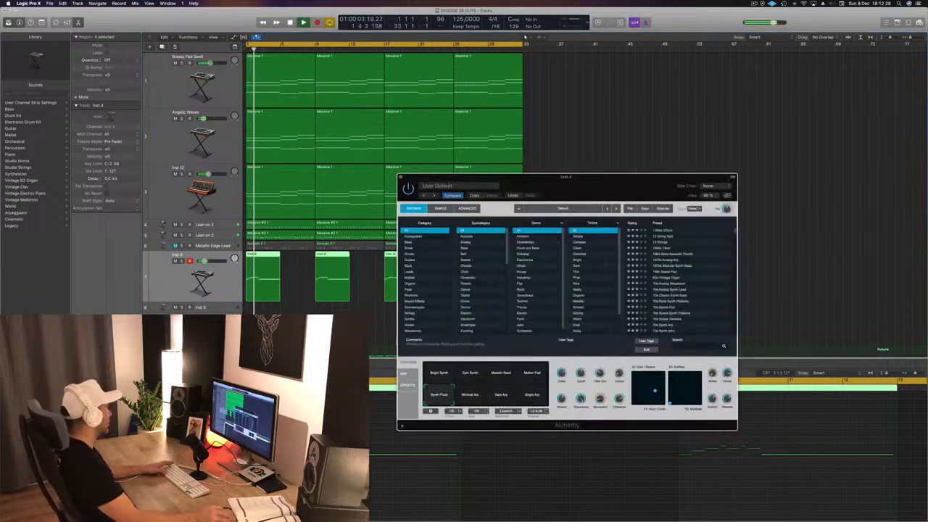
drag(572, 182, 508, 176)
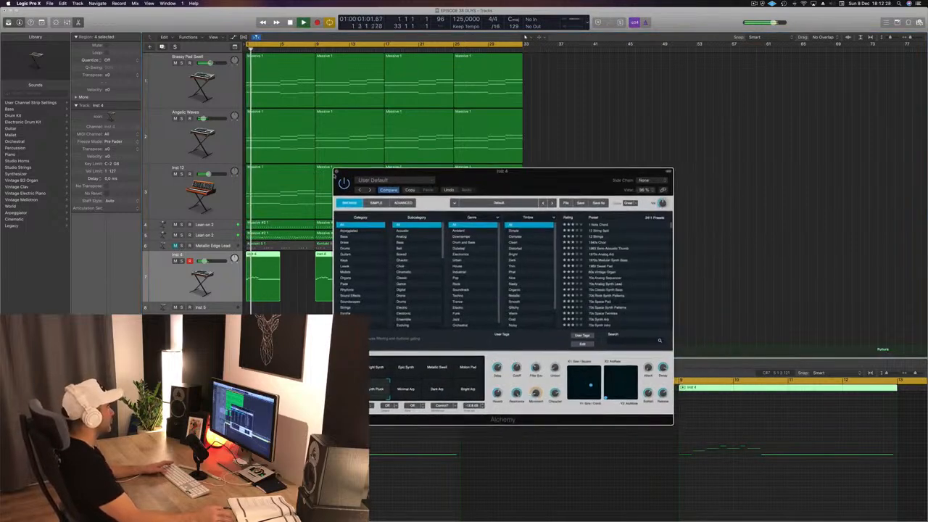
key(v)
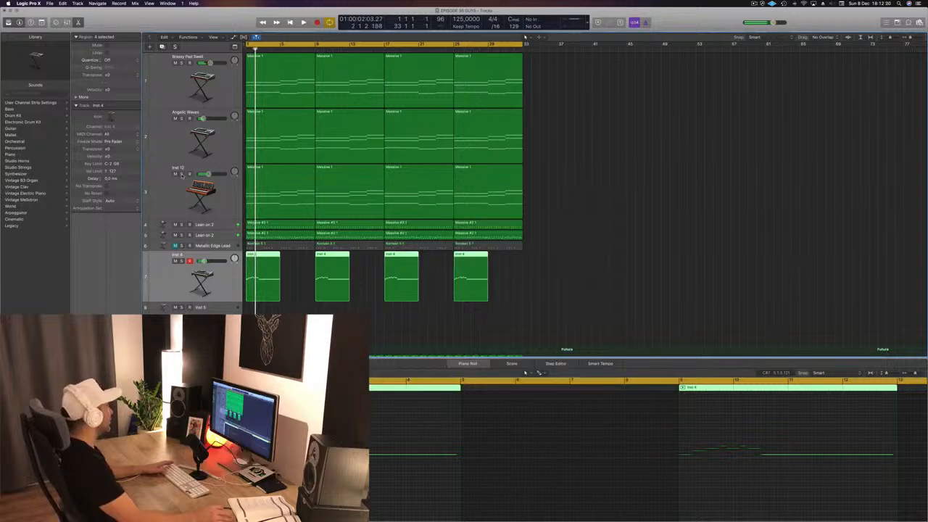
Audition the Inst 12, Angelic Waves and Brassy Pad Swell tracks one after another in solo.
click(181, 174)
key(space)
click(181, 174)
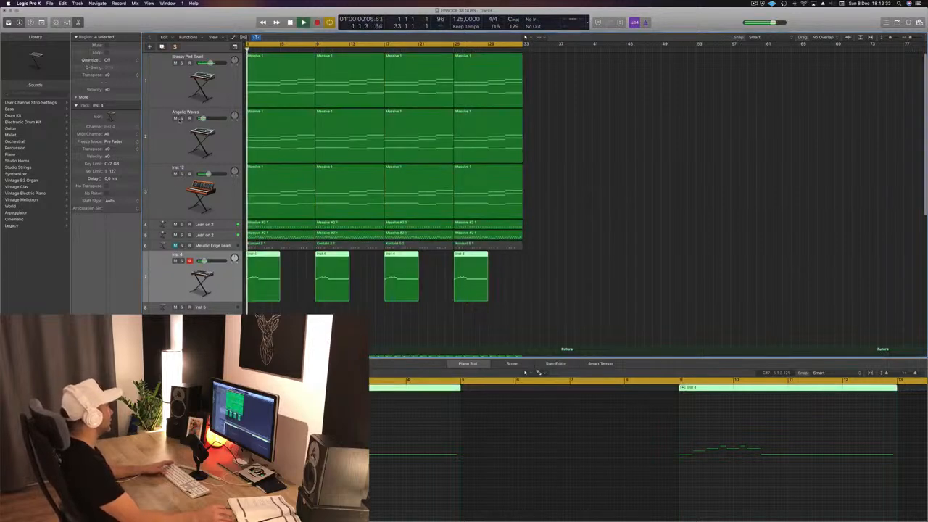
click(181, 118)
click(181, 119)
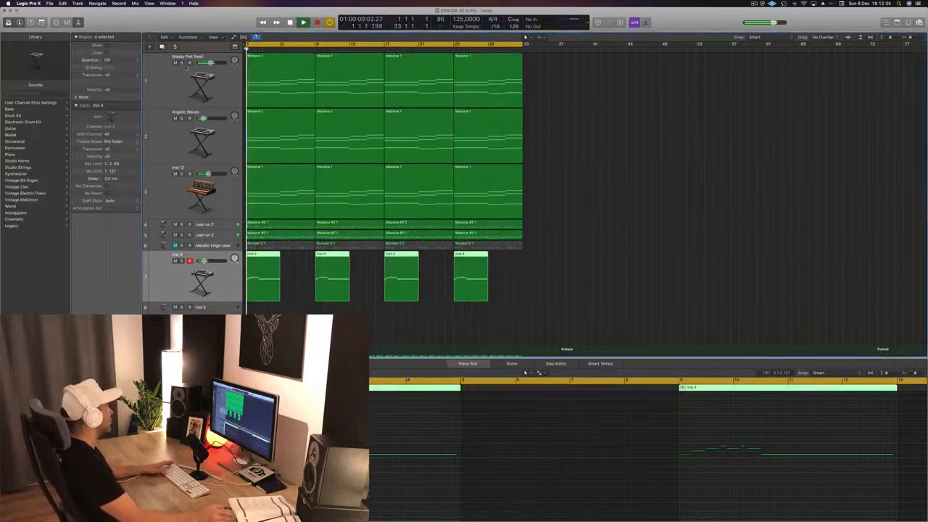
click(181, 63)
click(181, 64)
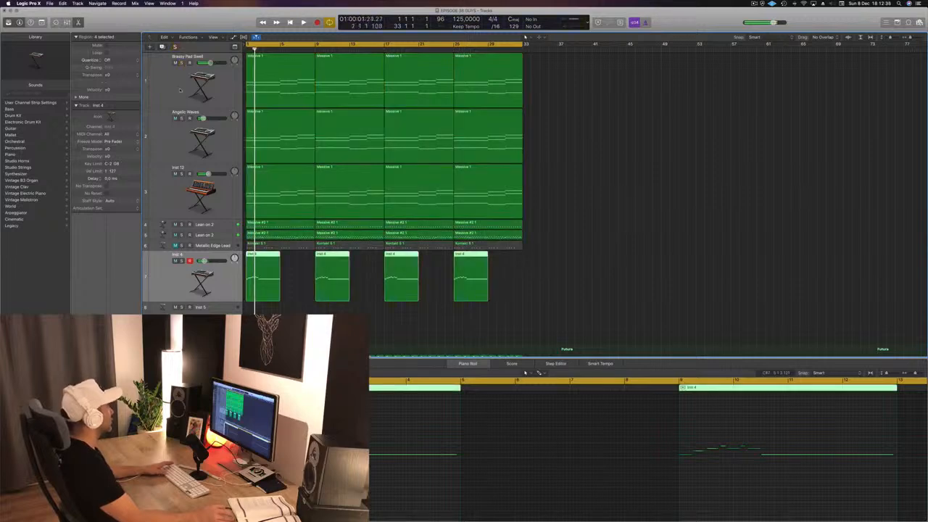
key(space)
Duplicate the Brassy Pad Swell track with its instrument and copy its four Massive 1 regions onto the new track.
click(175, 80)
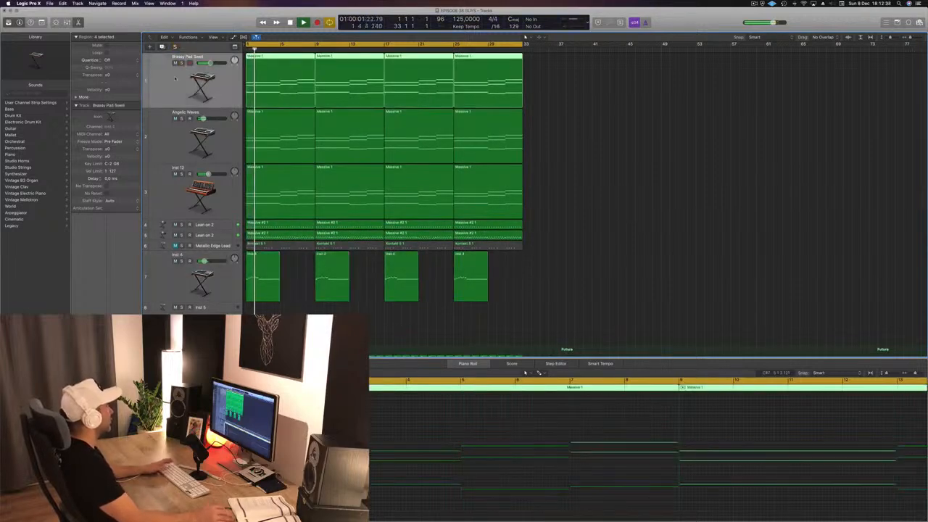
key(super+d)
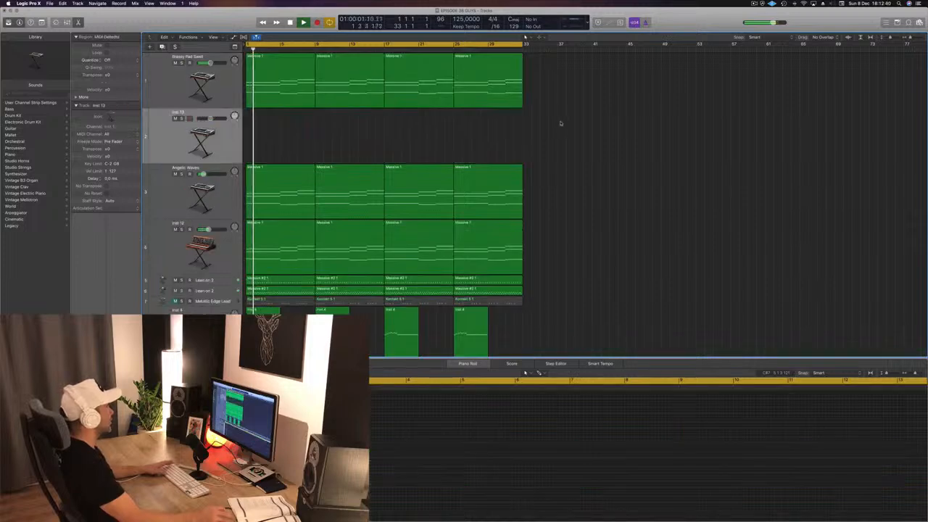
key(space)
drag(279, 61, 279, 116)
Delete the upper chord notes from all four copied regions, keeping only the lowest line as a bass part.
scroll(463, 460, down, 4)
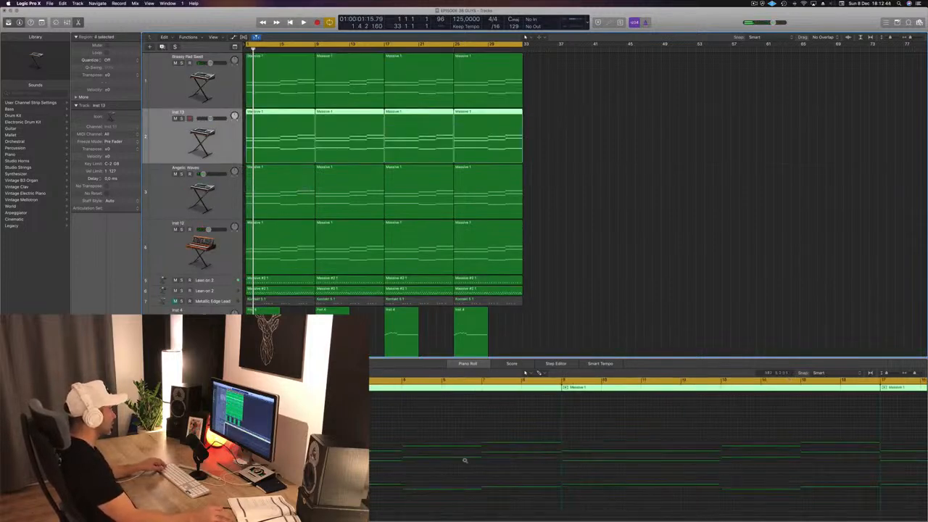
scroll(390, 448, down, 6)
drag(236, 427, 585, 470)
key(Delete)
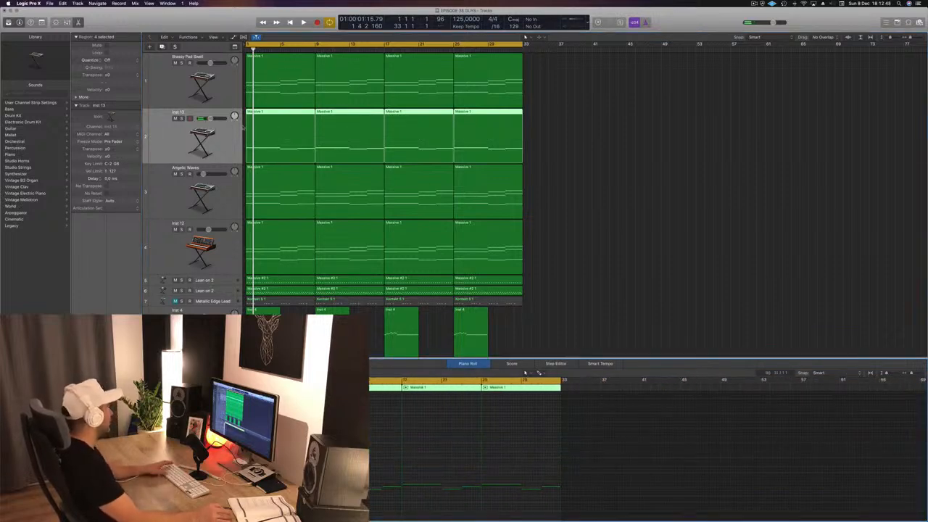
Arm the duplicated track, open its Alchemy instrument and listen to the remaining low notes.
click(177, 149)
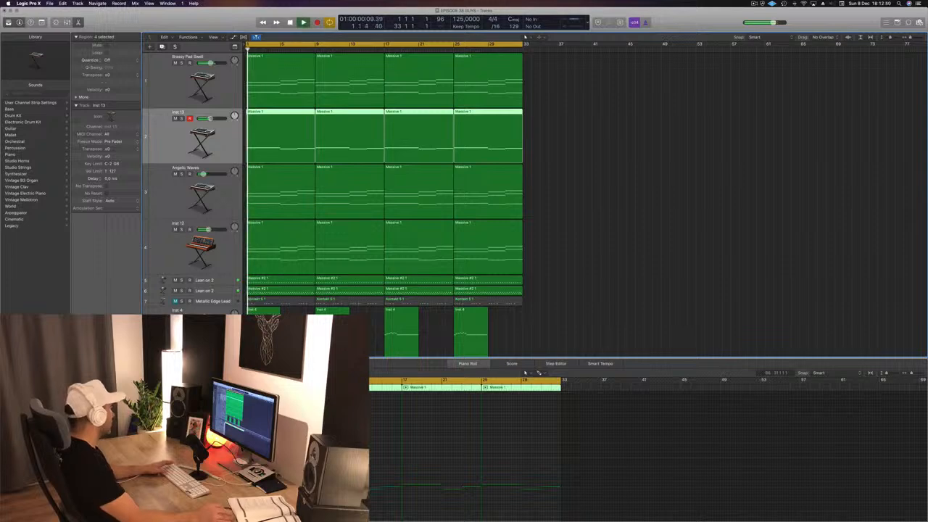
double_click(201, 143)
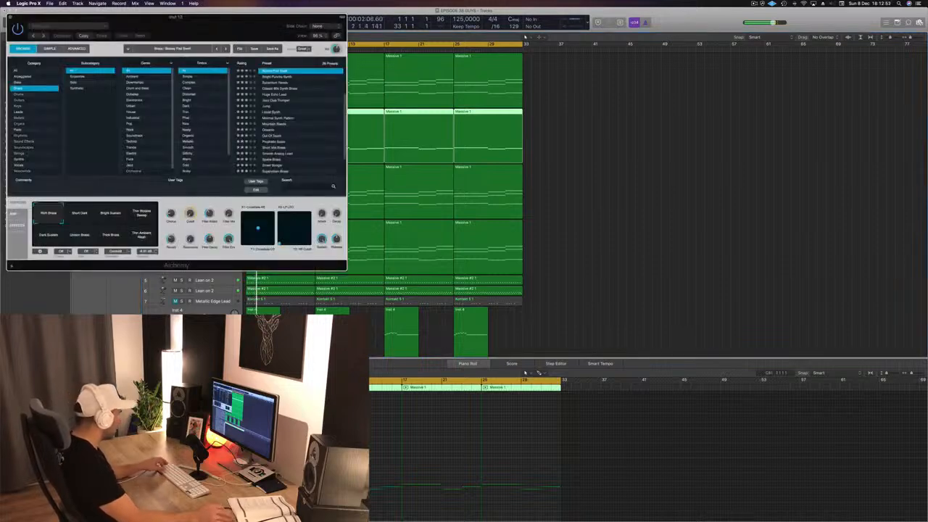
scroll(354, 465, up, 4)
scroll(354, 466, up, 1)
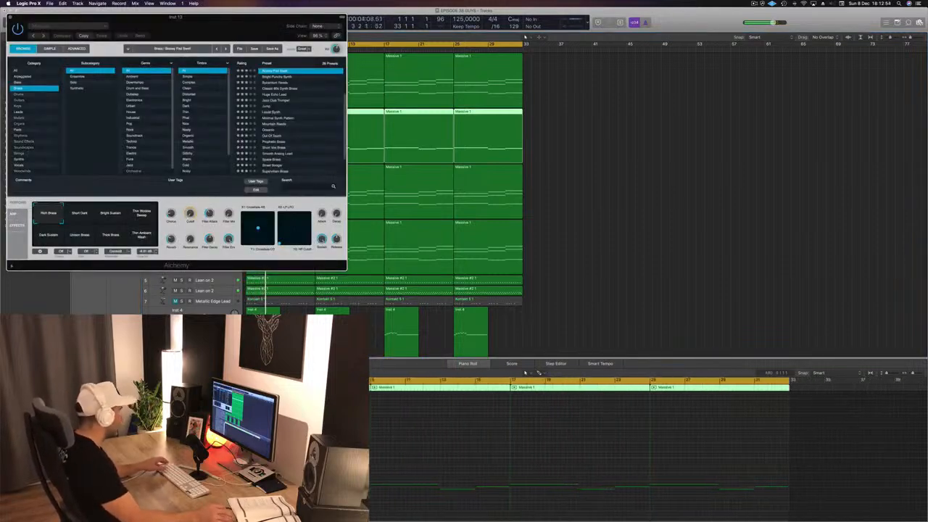
key(space)
key(space)
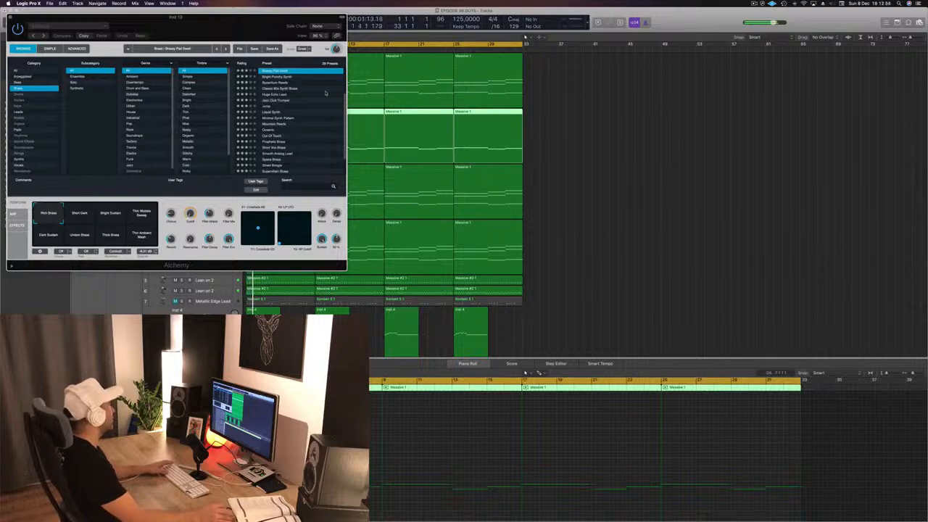
Limit the Alchemy presets to the Bass category and load 80s Hard Bass after trying 80s FM Bass Attack.
drag(258, 33, 815, 116)
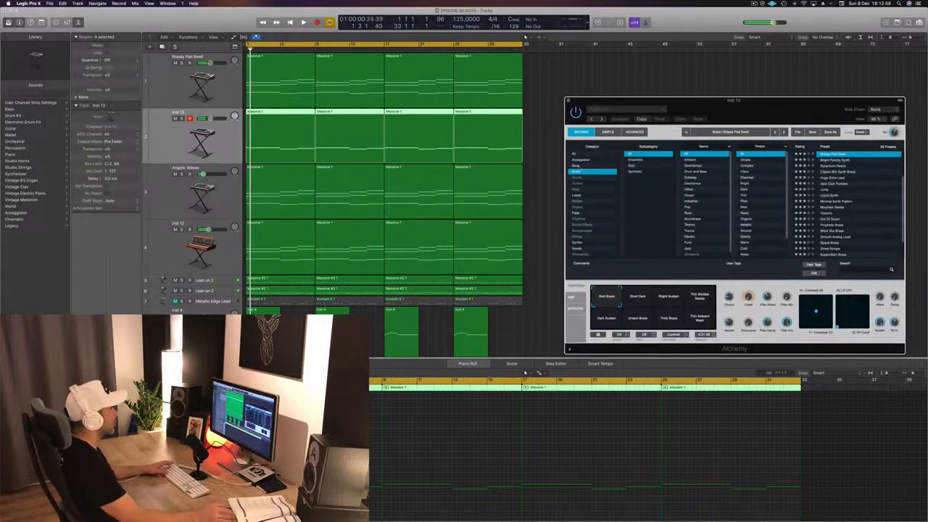
click(578, 166)
drag(759, 106, 607, 74)
key(space)
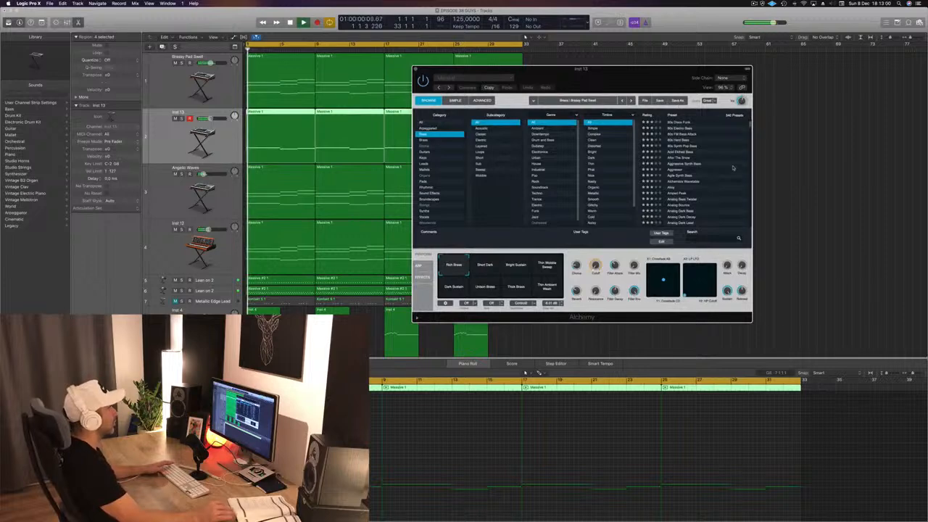
click(682, 134)
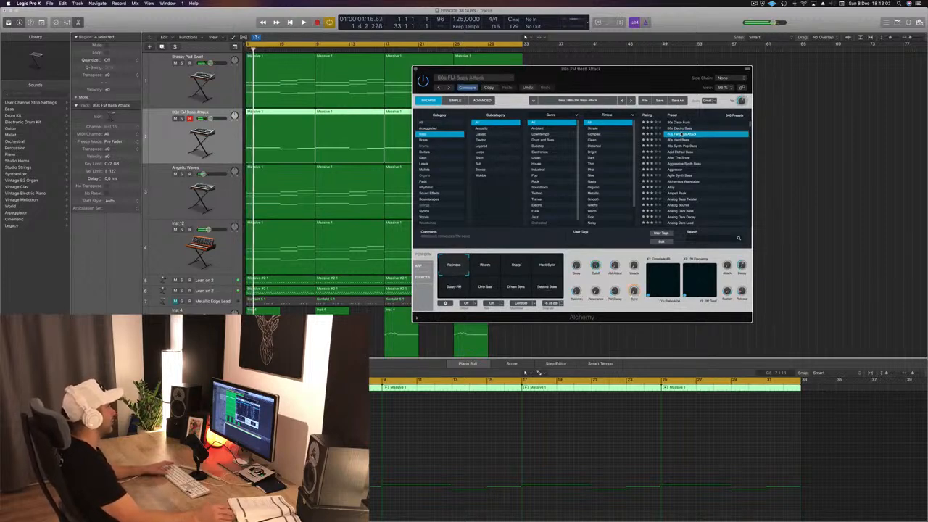
click(682, 140)
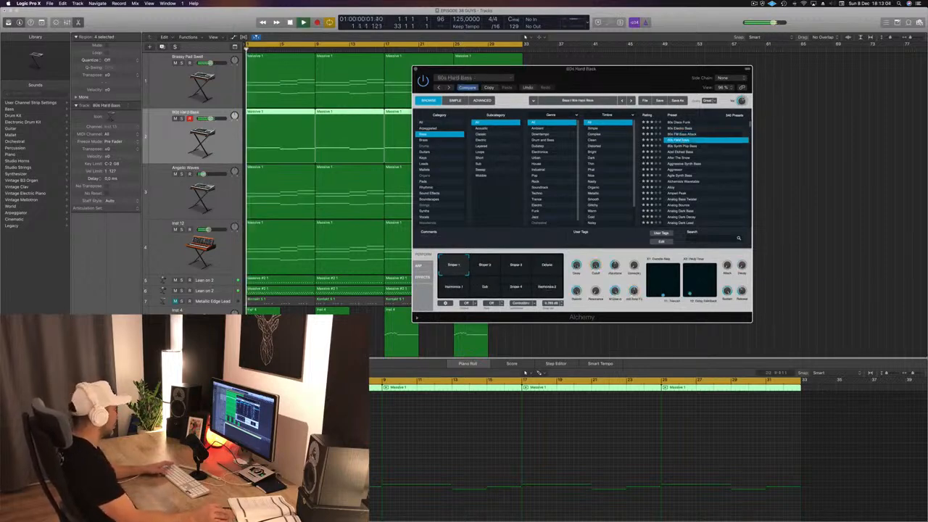
Transpose all notes of the bass regions up one octave.
click(525, 36)
key(super+a)
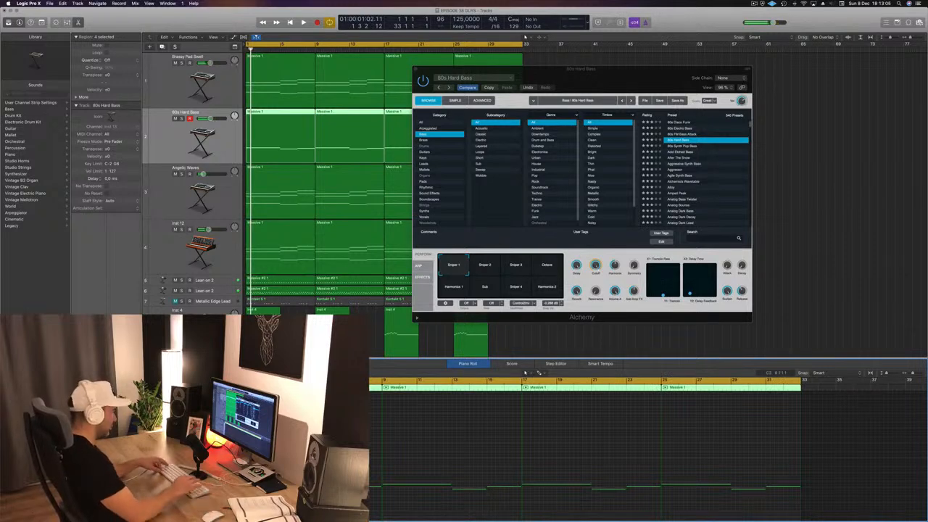
key(alt+shift+Up)
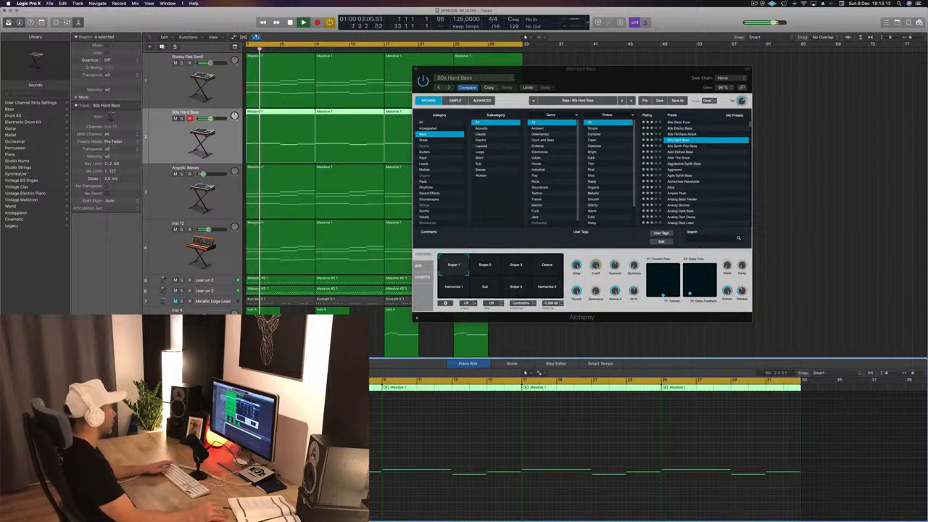
Audition the Sub, Harmonics 1, Sniper 4 and Octave performance snapshots of the 80s Hard Bass preset during playback.
click(485, 290)
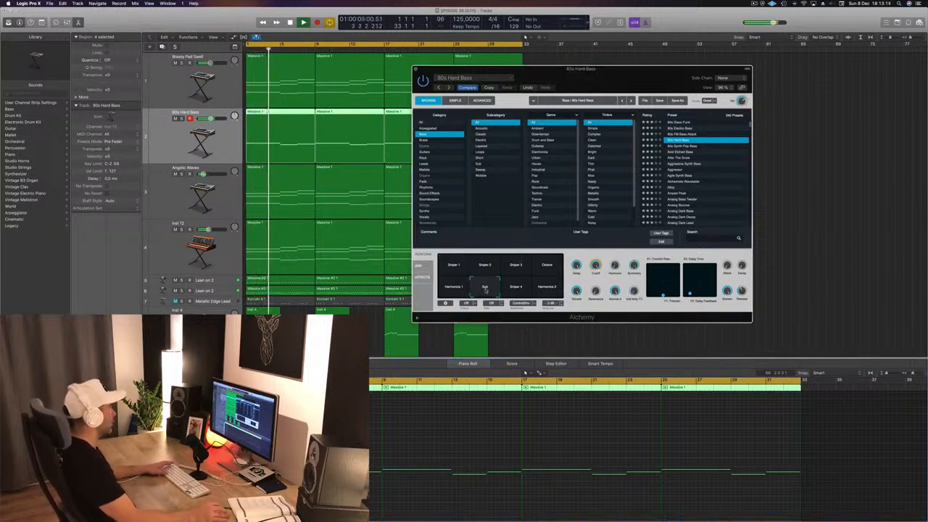
click(449, 289)
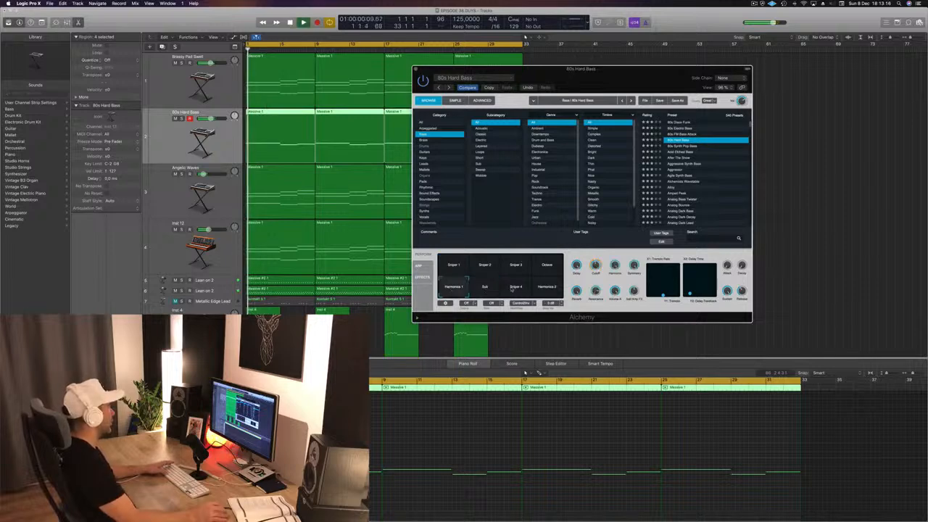
click(515, 288)
key(space)
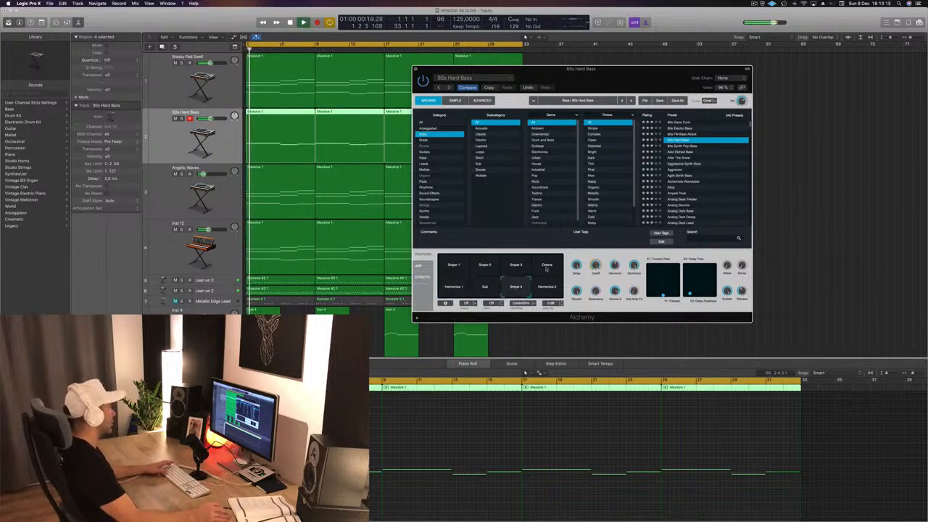
click(543, 269)
key(space)
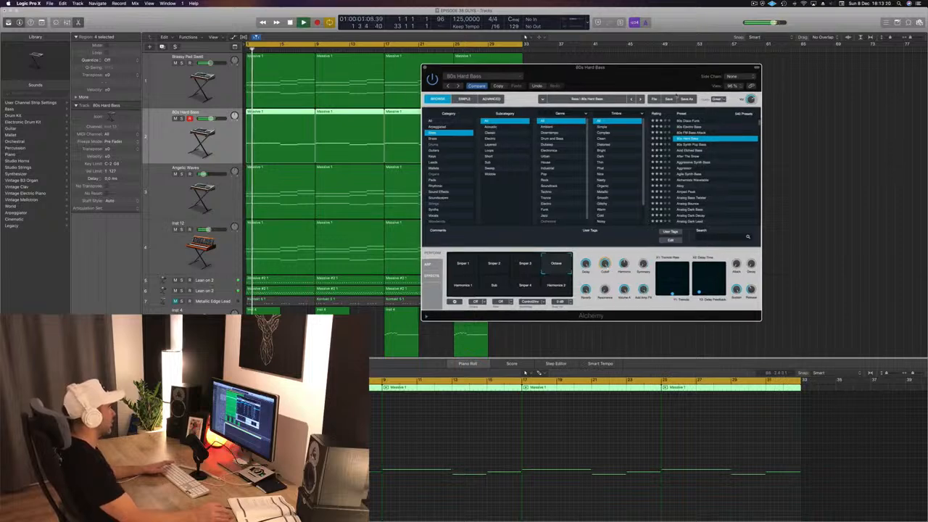
Audition After The Snow and the five bass presets that follow it in the list.
click(688, 151)
key(space)
click(688, 155)
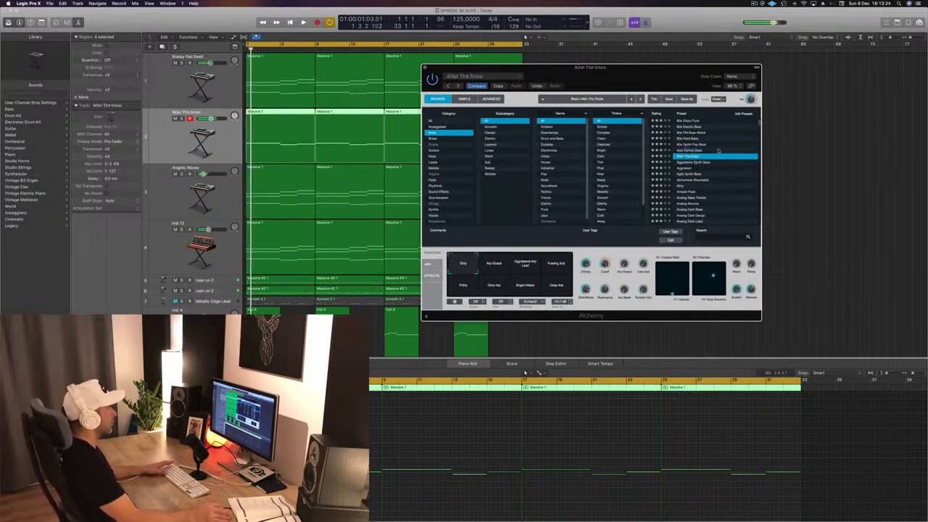
key(Down)
key(Down)
key(Down)
key(Down)
key(Down)
key(space)
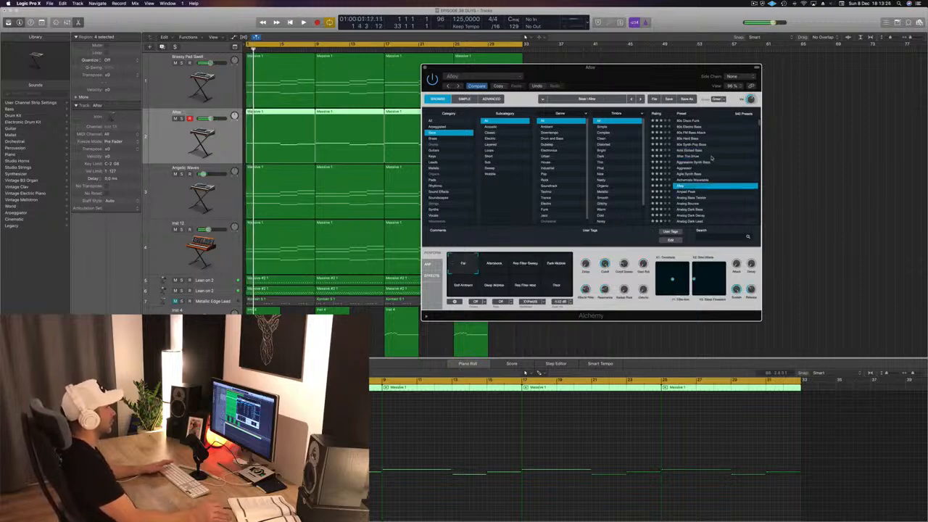
Load the Analog Slow Sweep bass preset after trying Analog Saw Punch.
scroll(715, 151, down, 4)
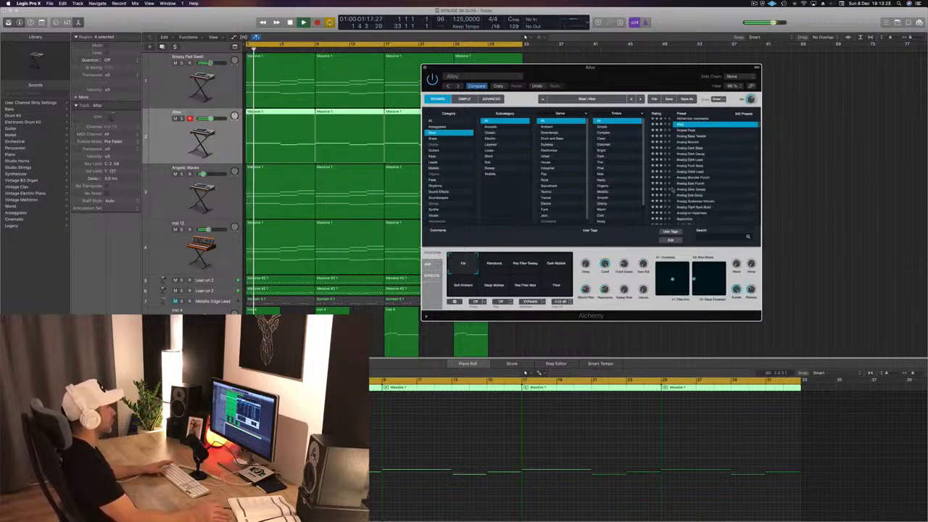
click(694, 185)
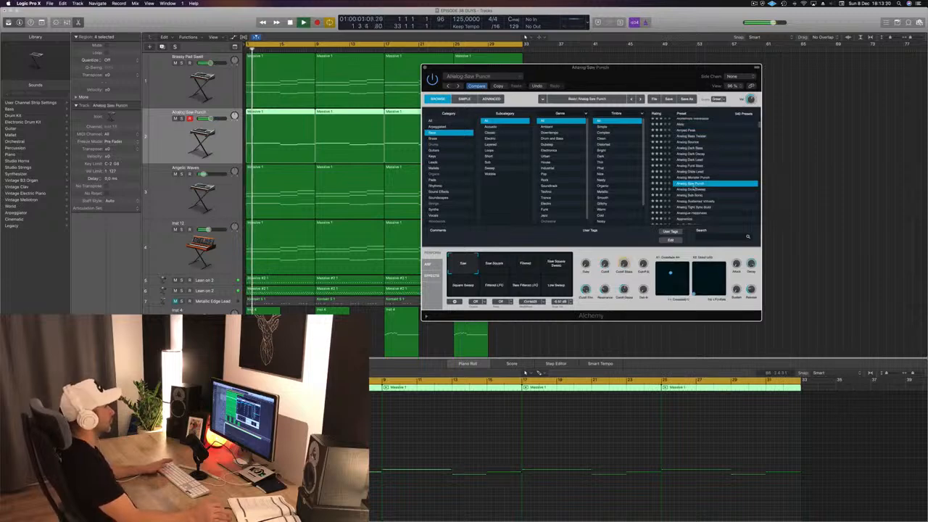
scroll(710, 182, down, 2)
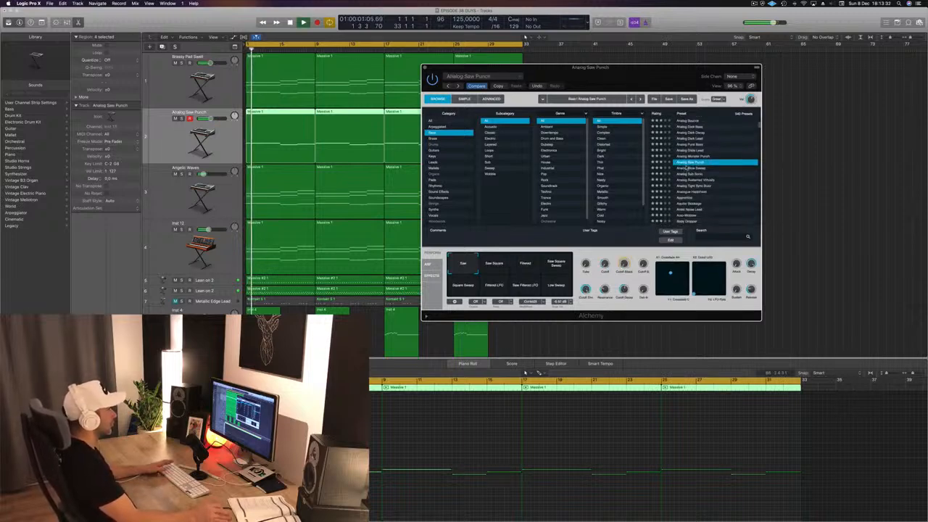
click(687, 169)
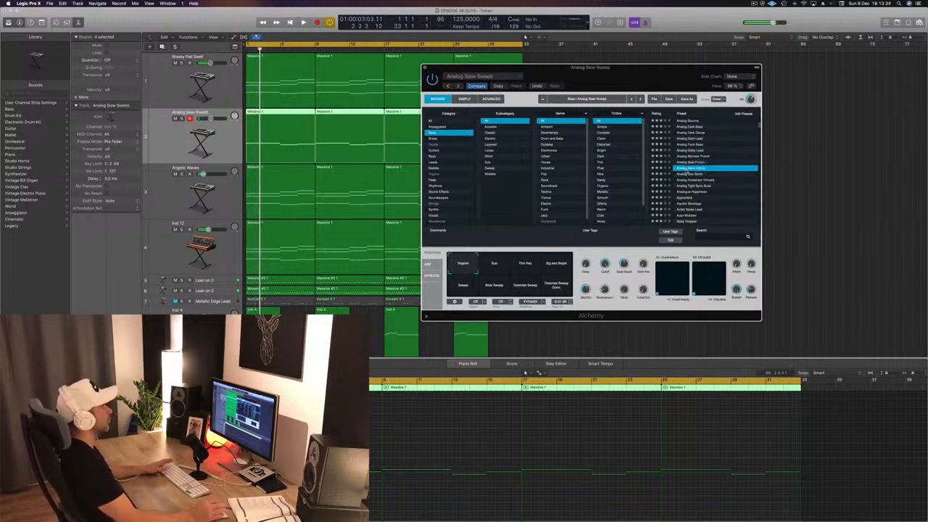
scroll(703, 174, down, 2)
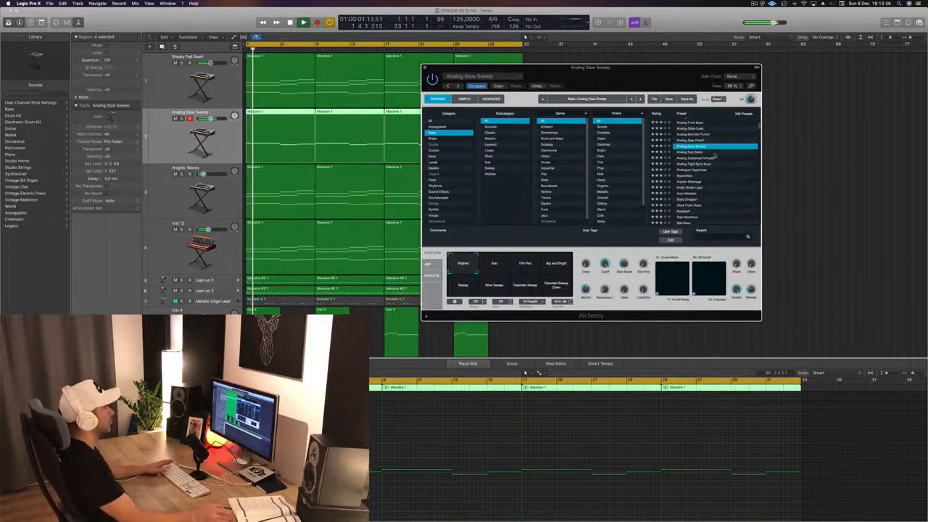
drag(646, 81, 659, 45)
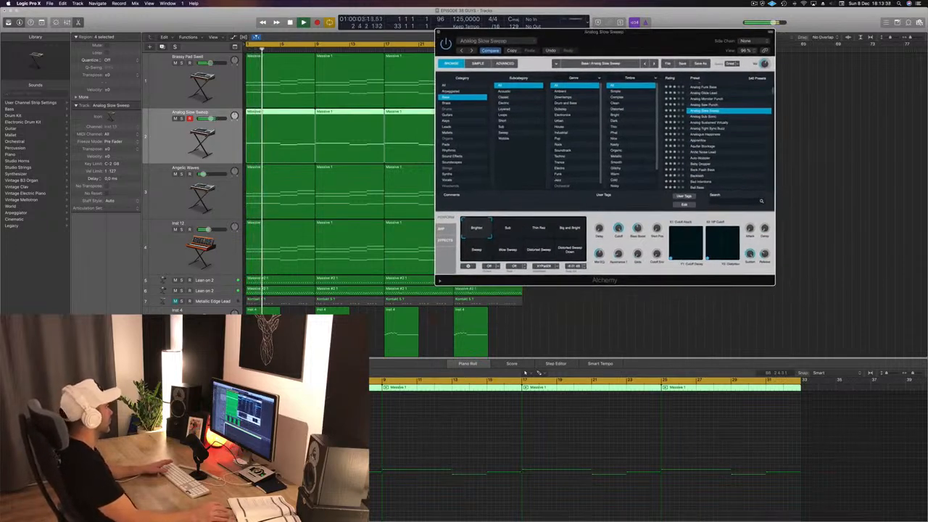
Transpose all notes of the bass regions up another octave.
click(525, 372)
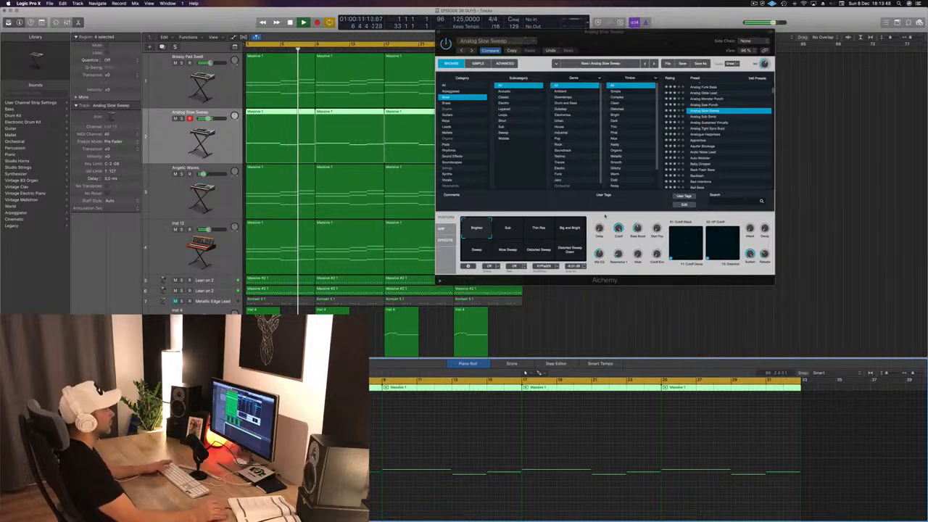
drag(687, 37, 681, 75)
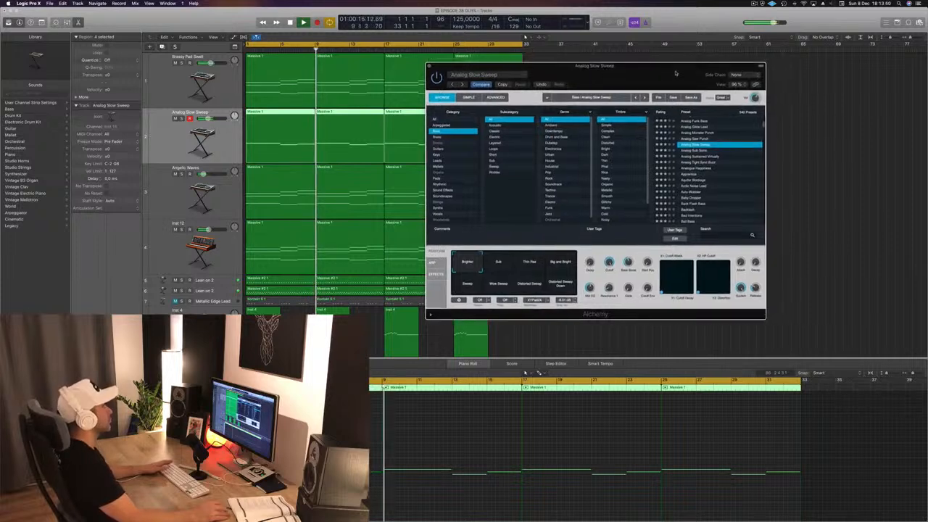
key(space)
key(space)
click(472, 435)
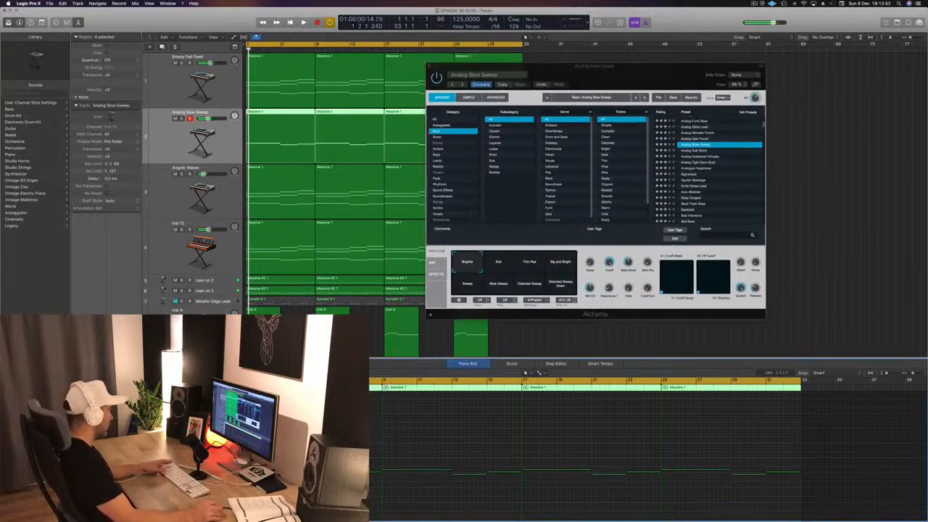
key(super+a)
key(alt+shift+Up)
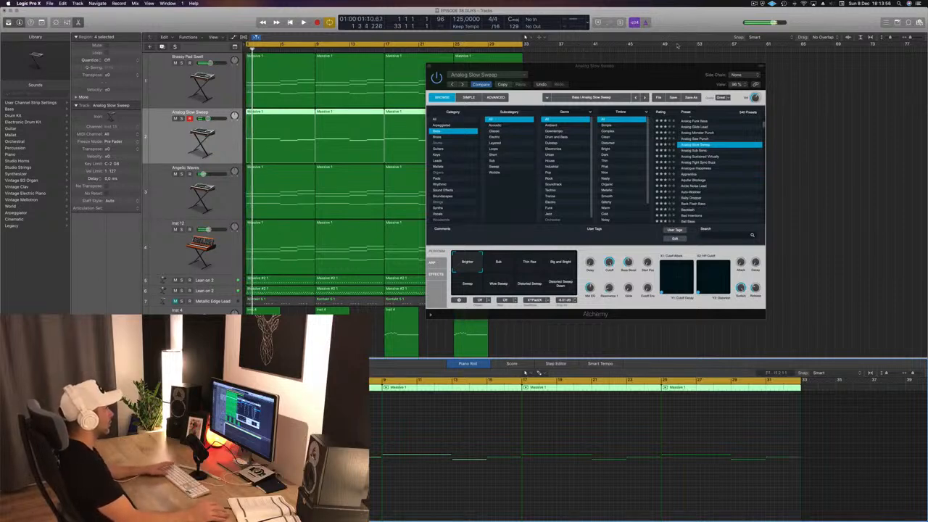
Audition the performance snapshots of Analog Slow Sweep from Sub to Distorted Sweep Down and return to Brighter.
drag(631, 73, 685, 83)
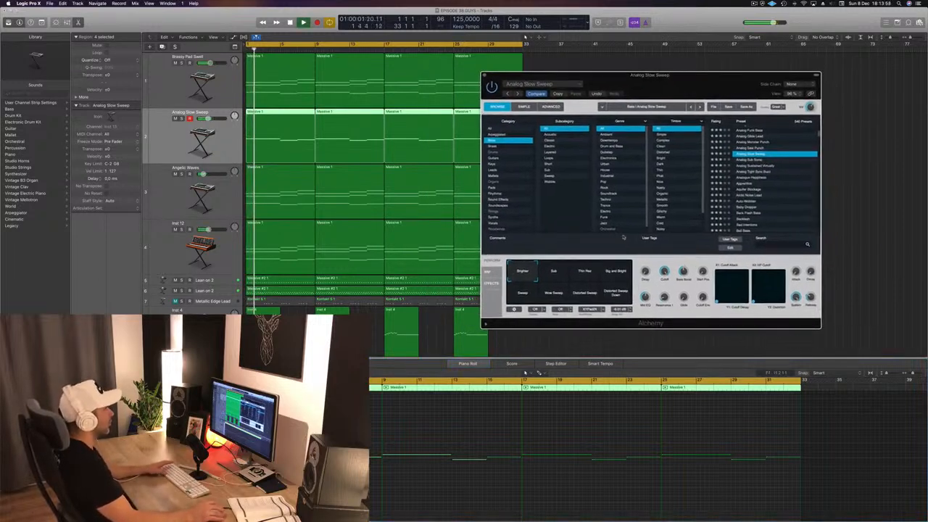
click(553, 272)
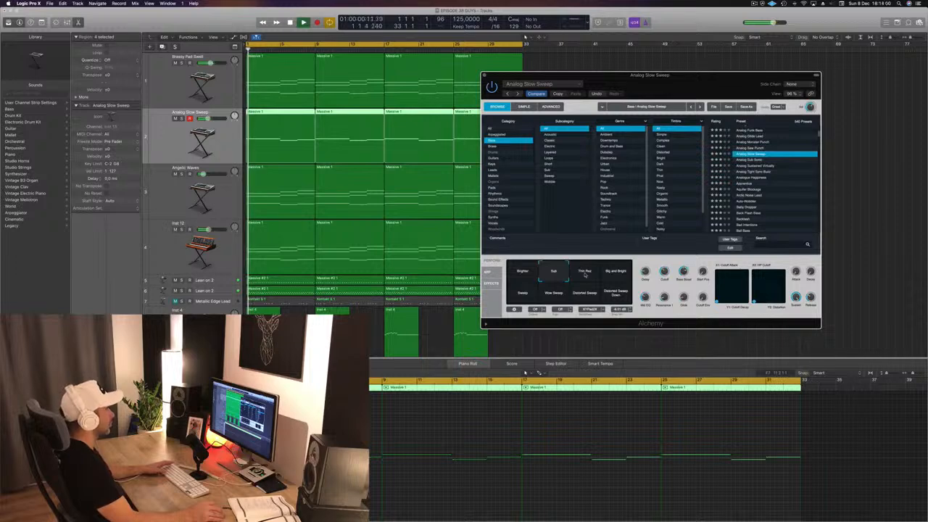
click(585, 273)
click(617, 273)
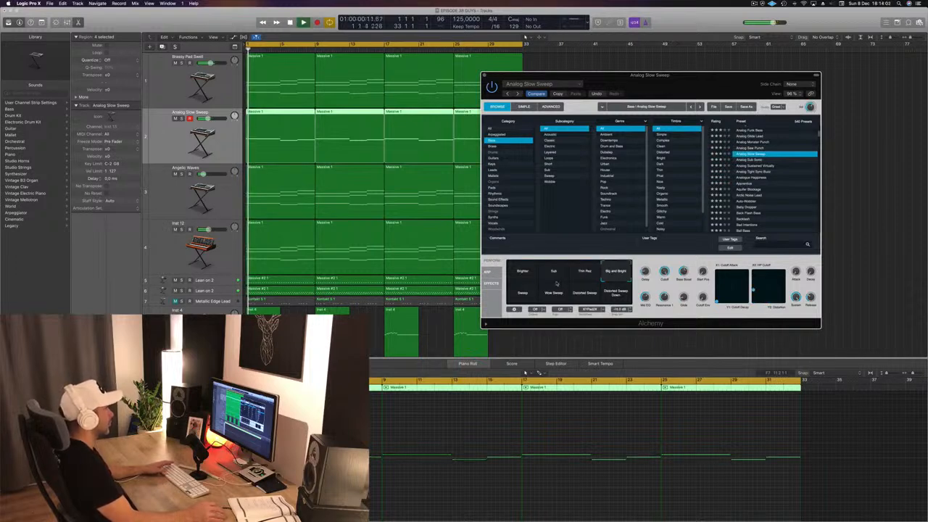
click(522, 294)
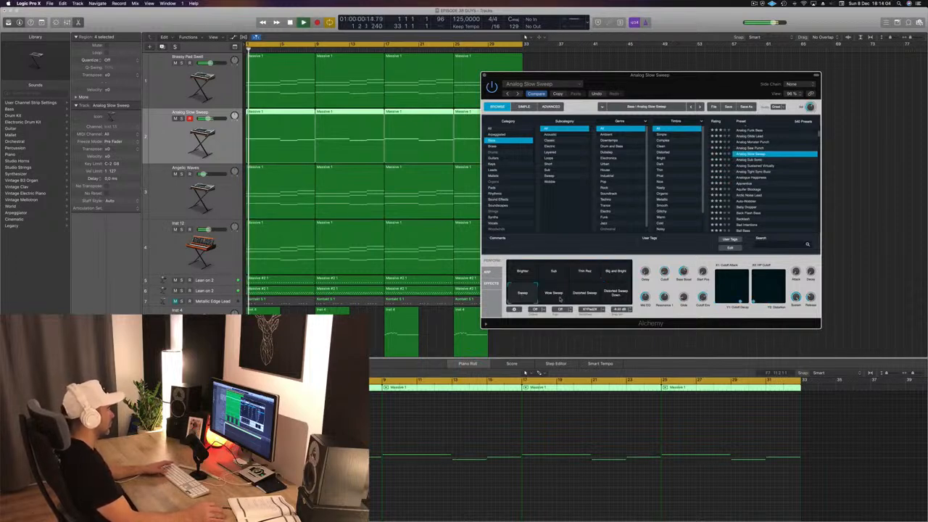
click(555, 294)
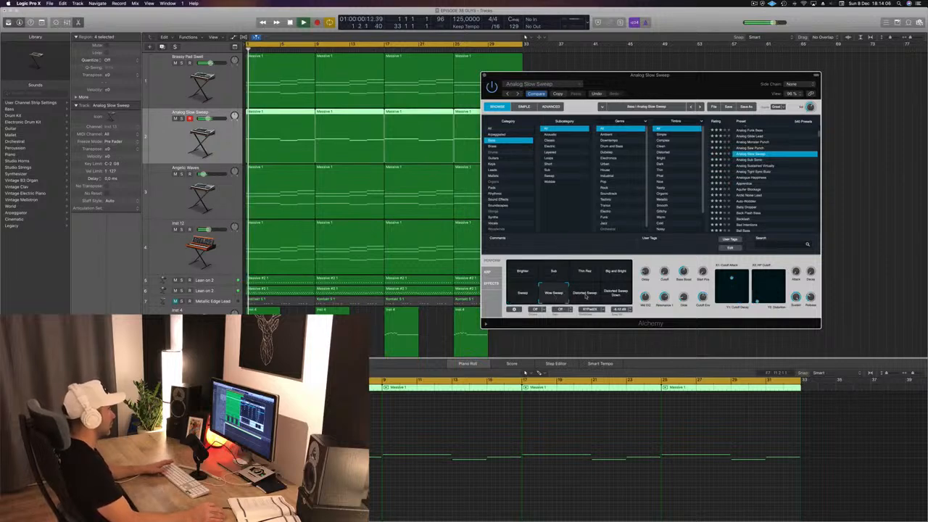
click(586, 294)
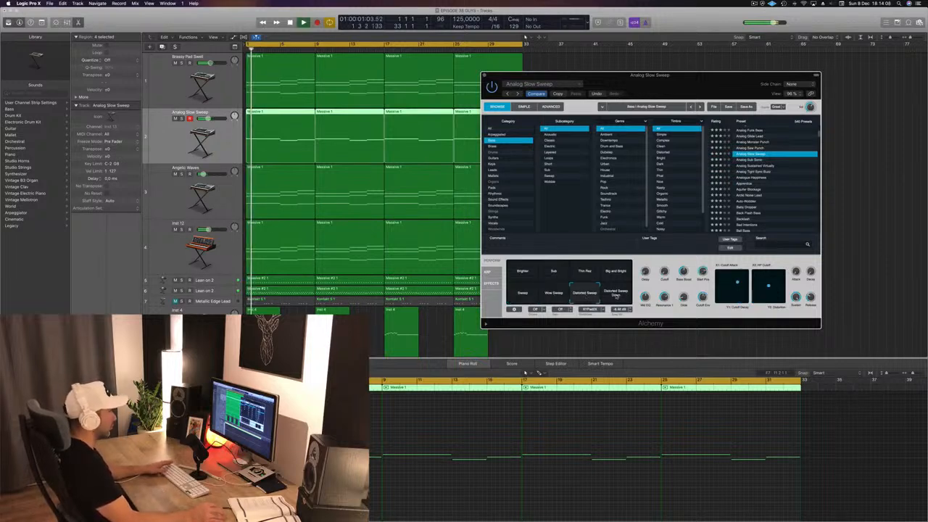
click(616, 294)
click(521, 273)
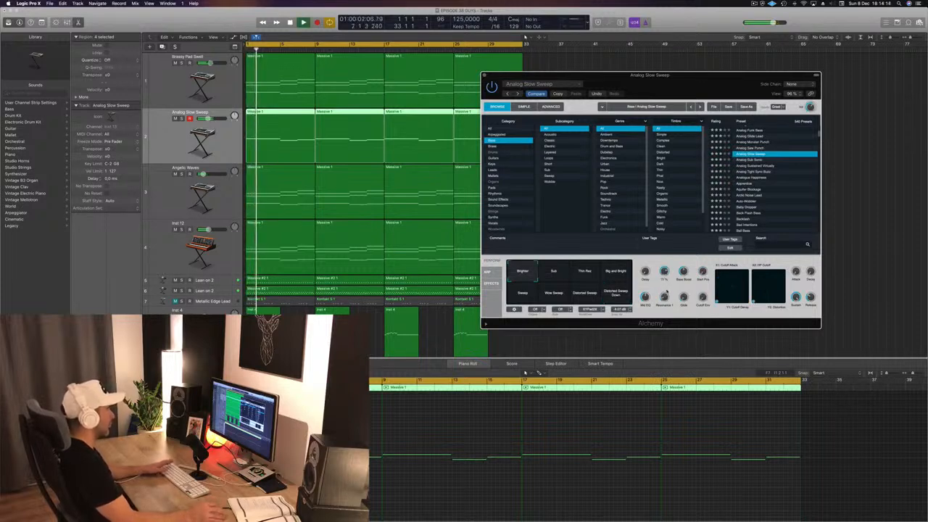
Uncover the arrangement regions and listen to the Analog Slow Sweep bass from the start.
drag(731, 88, 772, 51)
key(space)
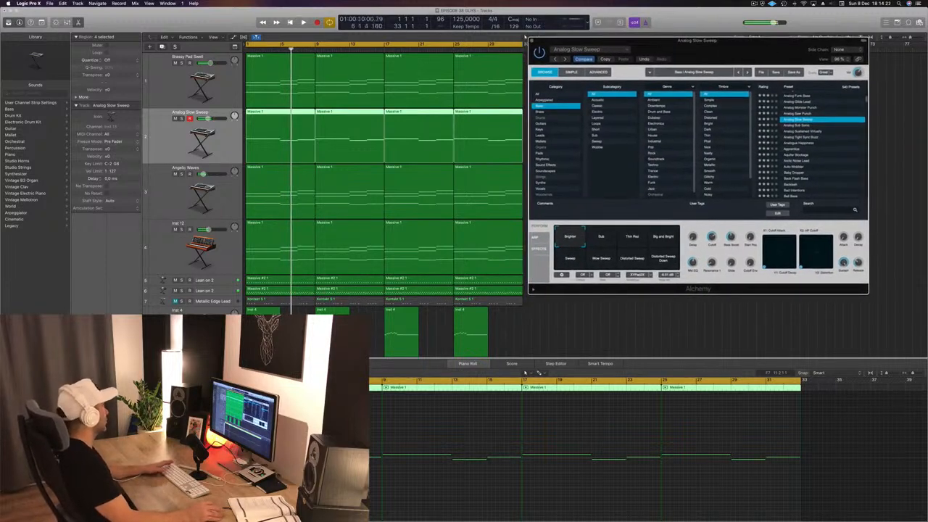
key(space)
click(530, 41)
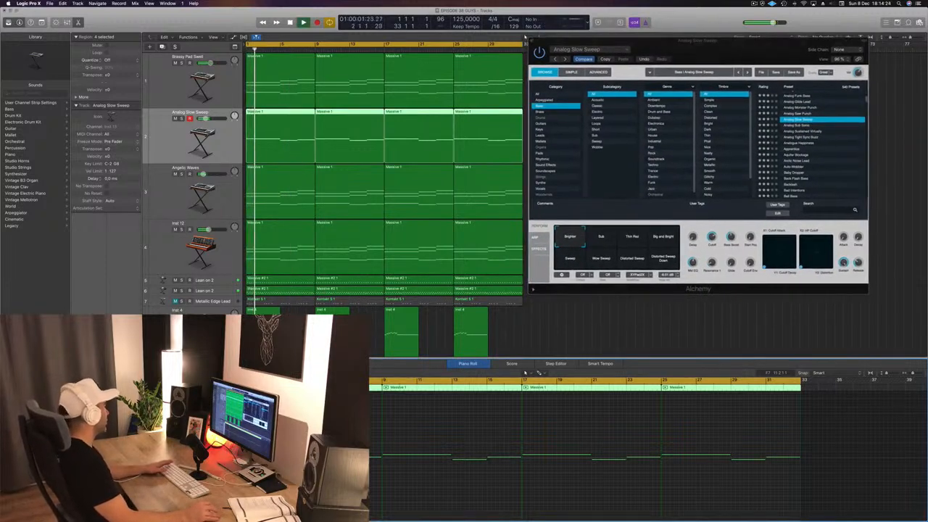
key(space)
key(space)
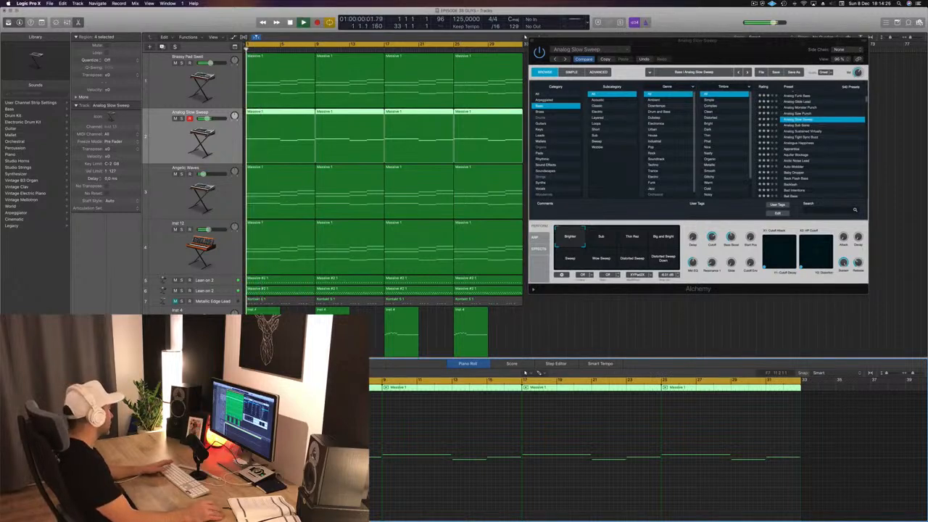
Open Channel EQ on the bass track and enable a low cut at 160 Hz with a 24 dB/Oct slope.
click(88, 330)
drag(386, 39, 667, 97)
key(space)
key(space)
click(328, 112)
drag(334, 190, 474, 189)
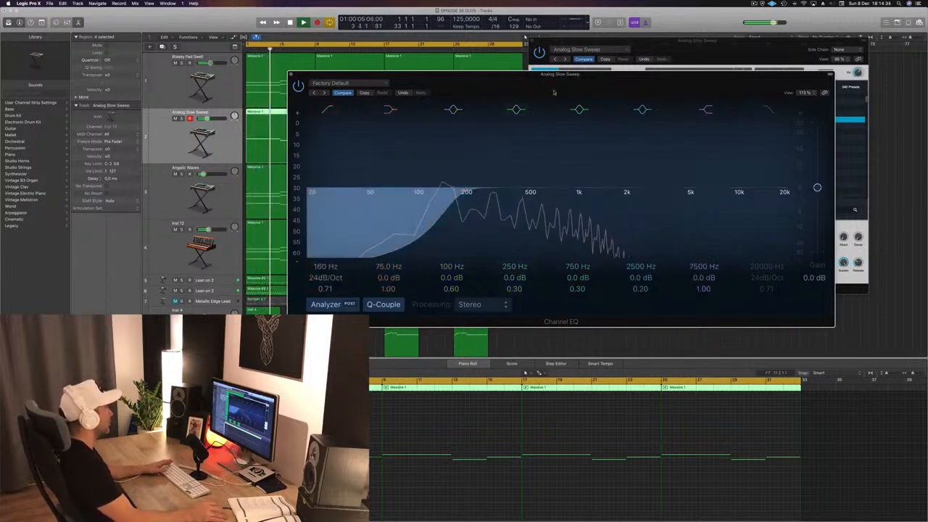
Place the Channel EQ below the Alchemy instrument and examine the bass spectrum against the low cut during playback.
drag(554, 100, 563, 294)
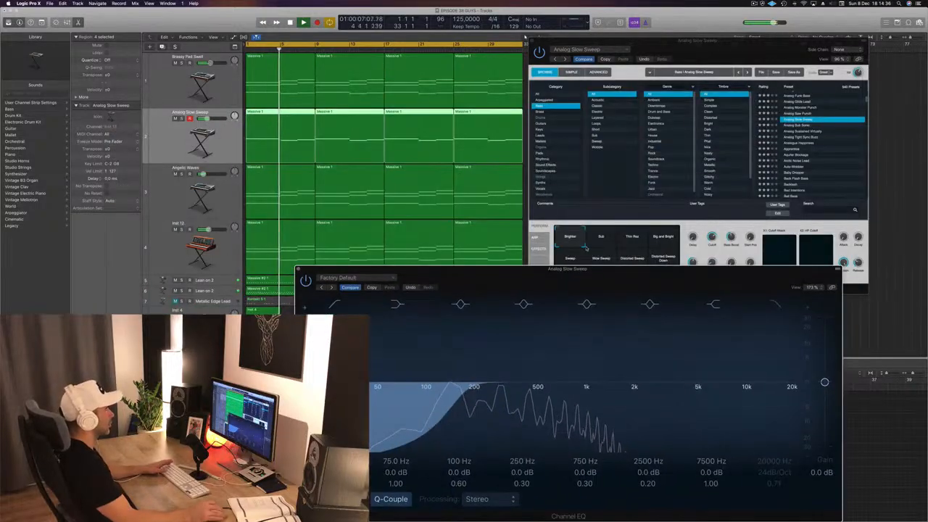
click(715, 242)
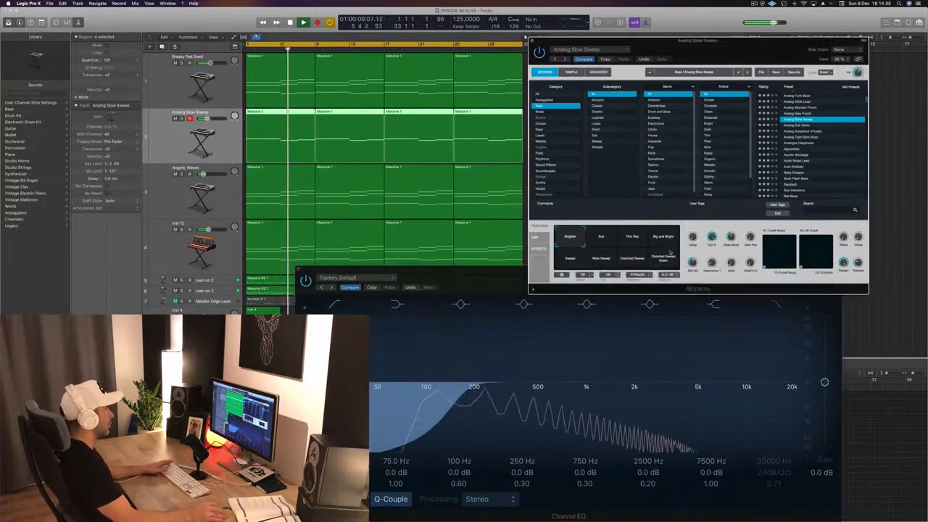
click(460, 382)
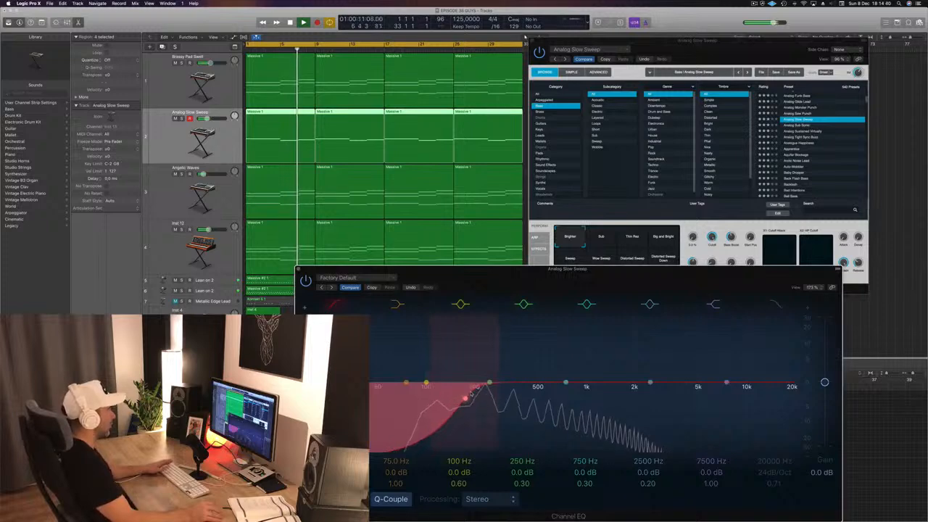
key(space)
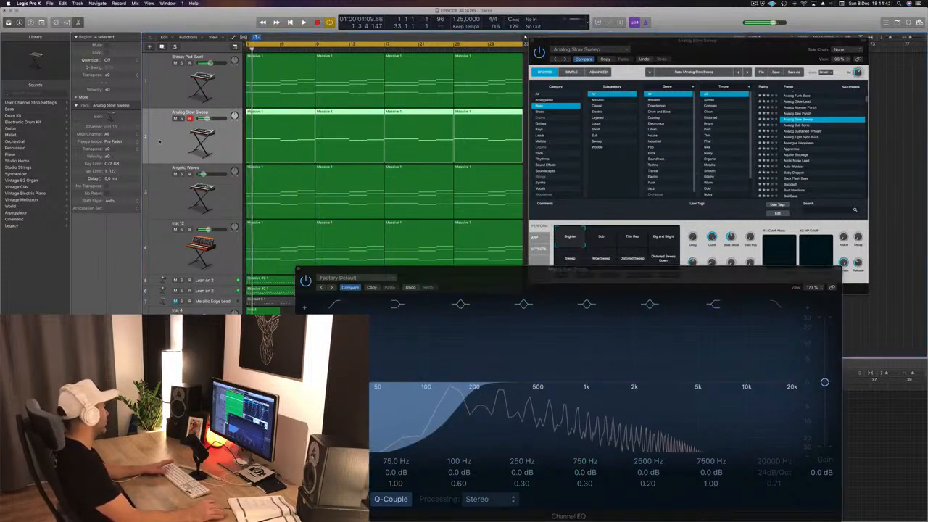
key(space)
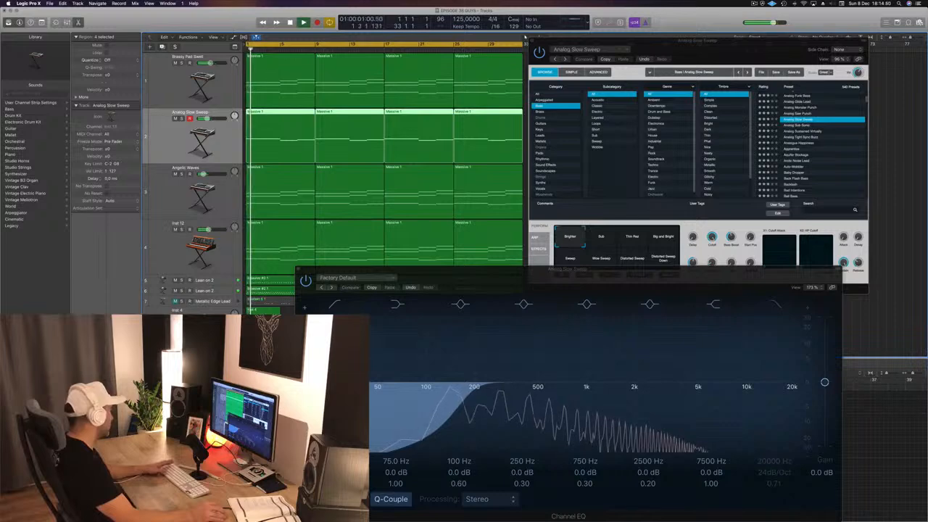
Close the bass track's Channel EQ and select the first pad track above it.
drag(474, 274, 458, 250)
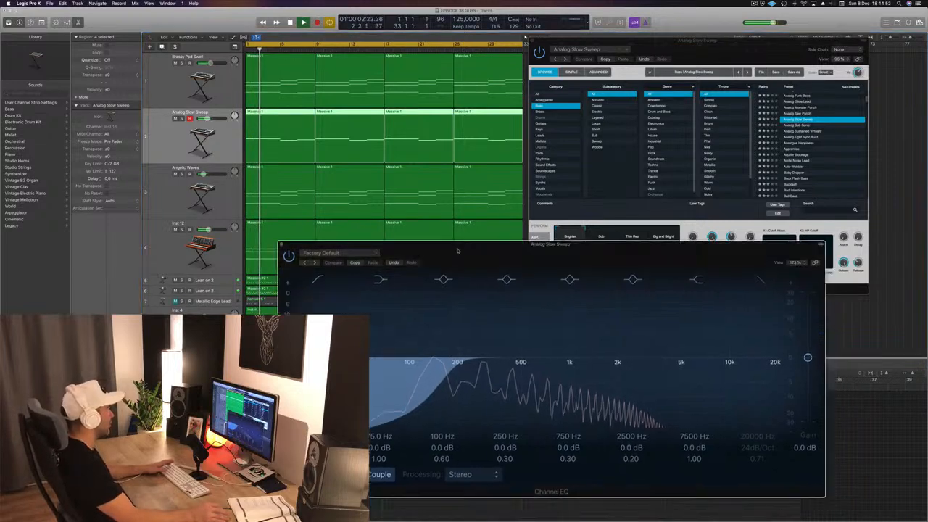
click(282, 246)
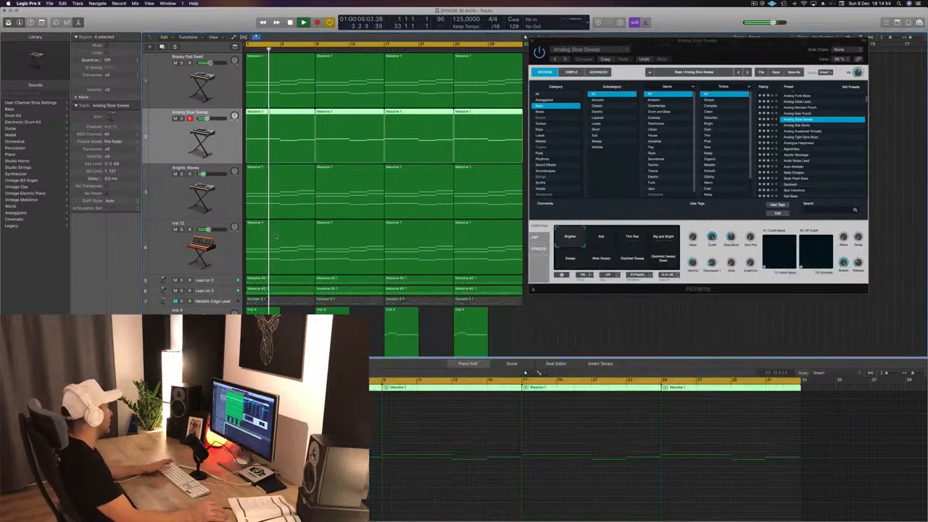
click(170, 84)
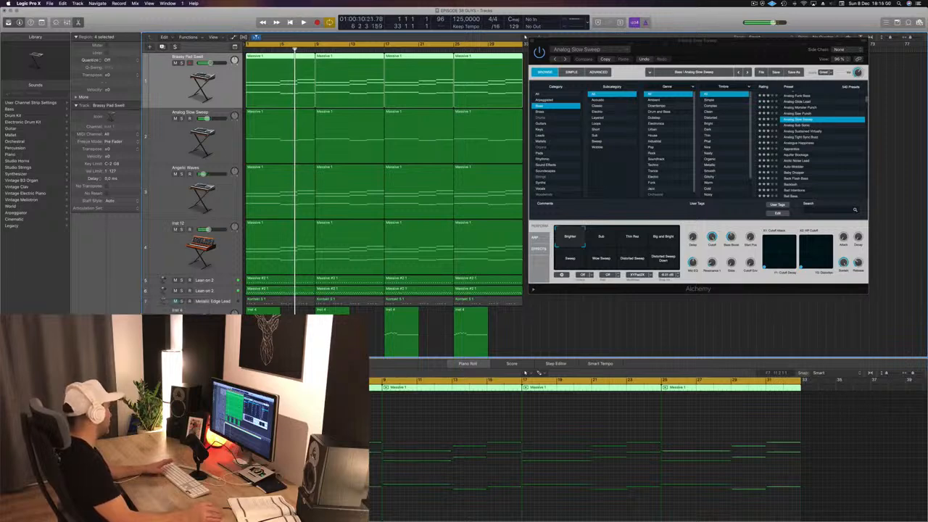
Enable a low cut at 210 Hz with a 24 dB/Oct slope in the pad bus's Channel EQ and close the EQ.
key(Return)
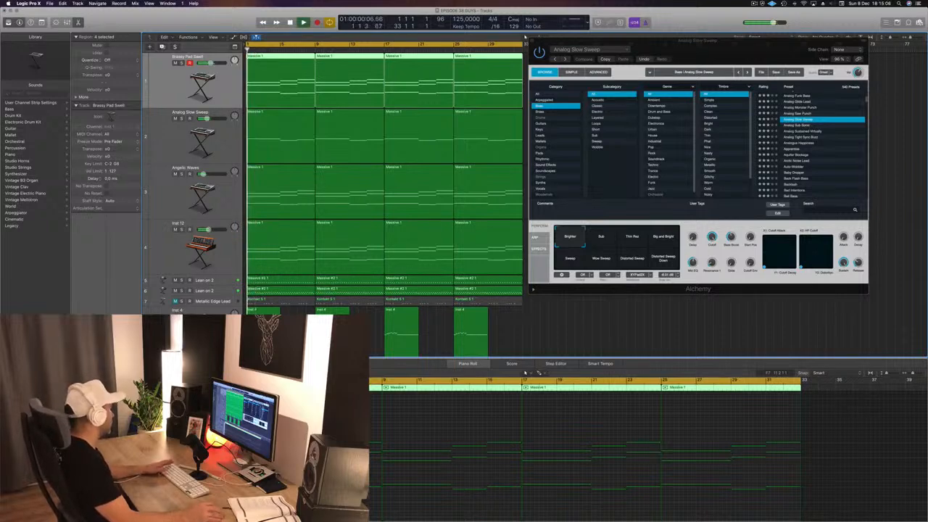
click(106, 348)
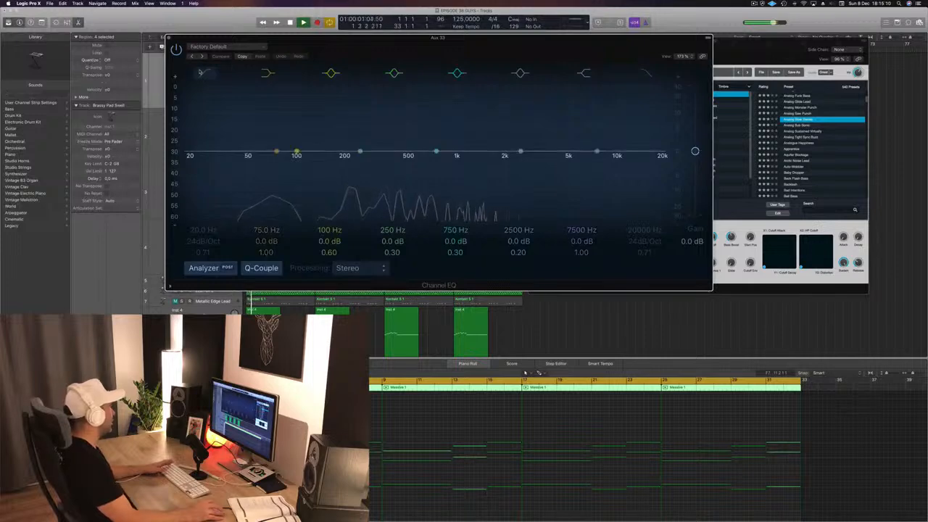
click(187, 171)
drag(190, 175, 347, 172)
key(space)
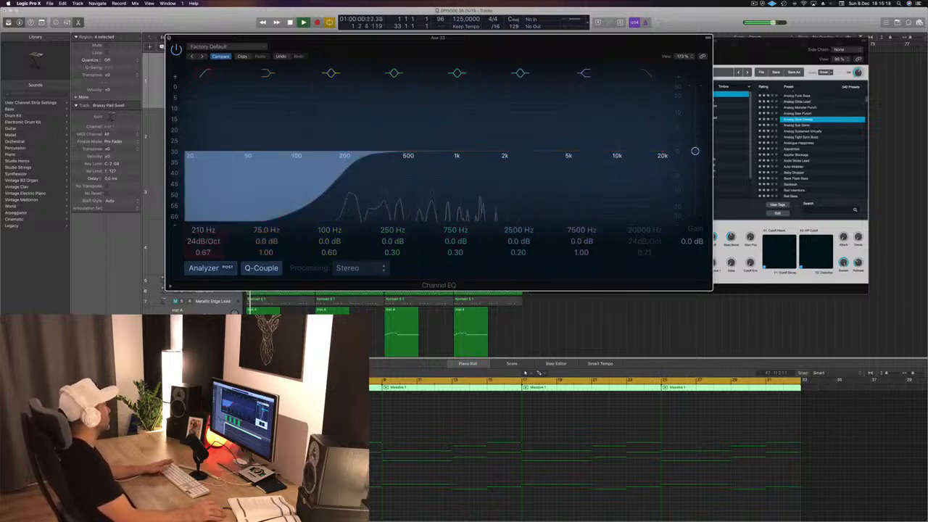
click(169, 37)
Close the Analog Slow Sweep Alchemy window and clear the region selection in the arrangement.
drag(730, 42, 743, 55)
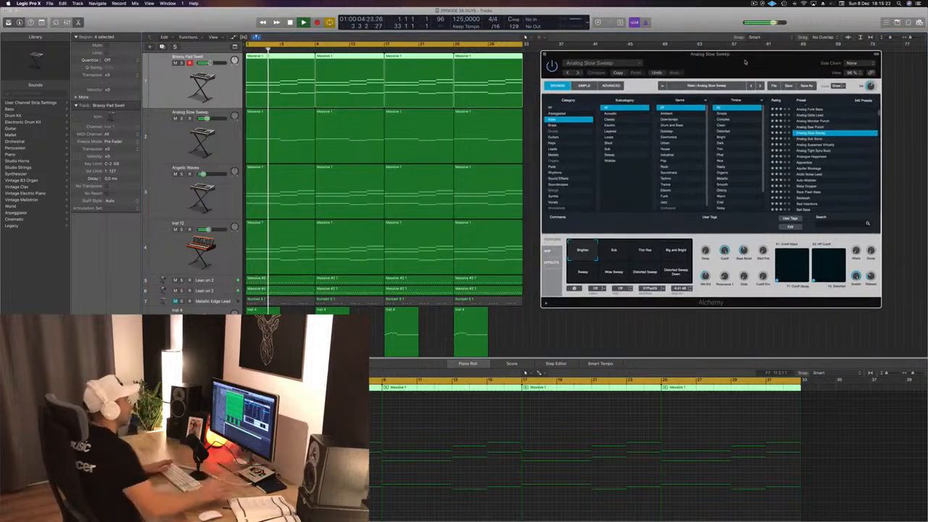
drag(761, 63, 676, 82)
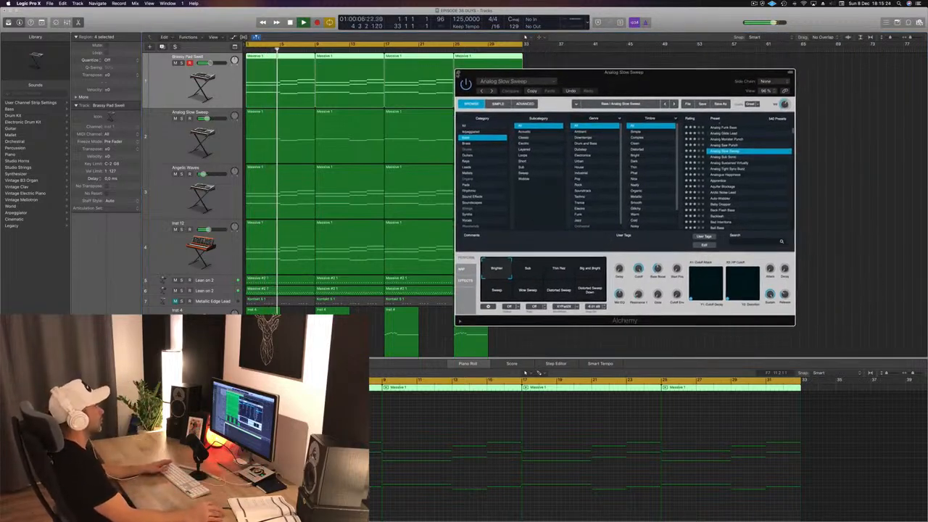
click(458, 72)
click(607, 125)
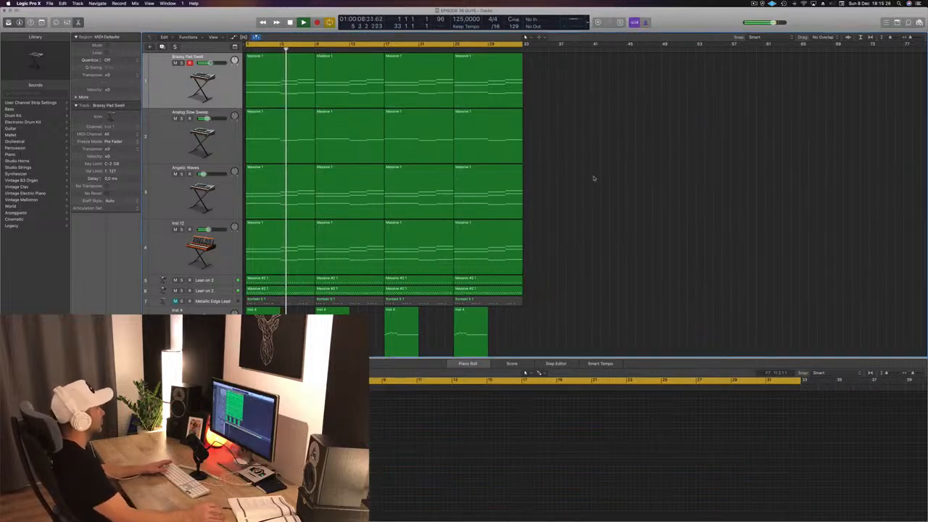
Play from the start and briefly solo Inst 12, Angelic Waves and Analog Slow Sweep to compare the layers.
scroll(595, 177, down, 3)
key(Return)
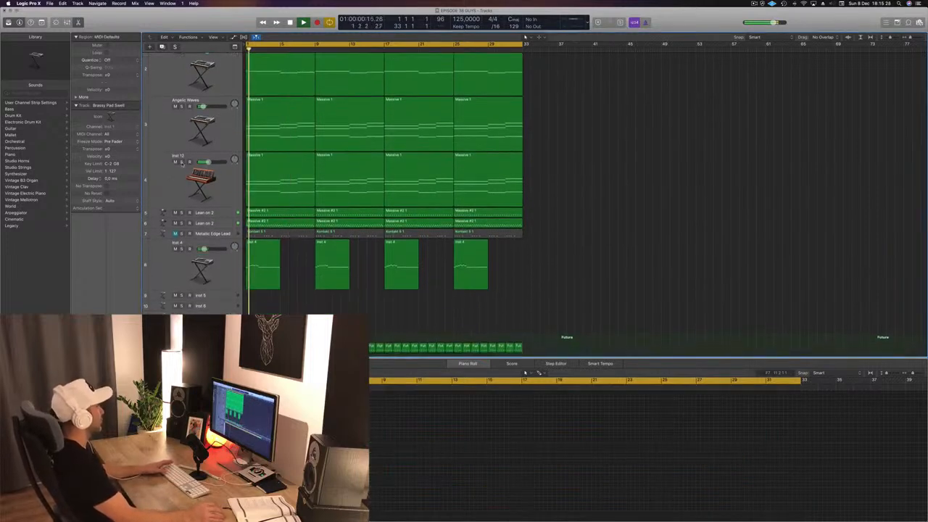
click(181, 162)
click(181, 161)
key(space)
key(space)
click(181, 107)
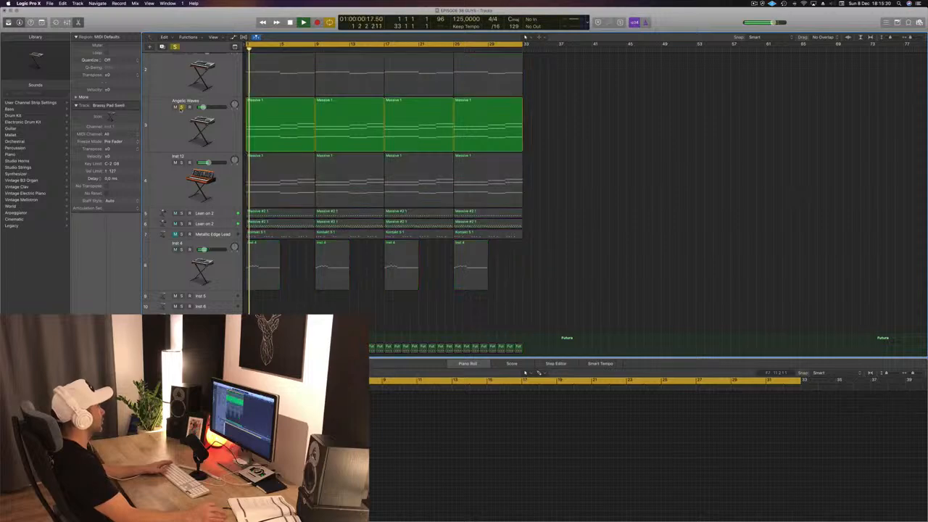
click(181, 107)
scroll(181, 109, up, 3)
click(182, 119)
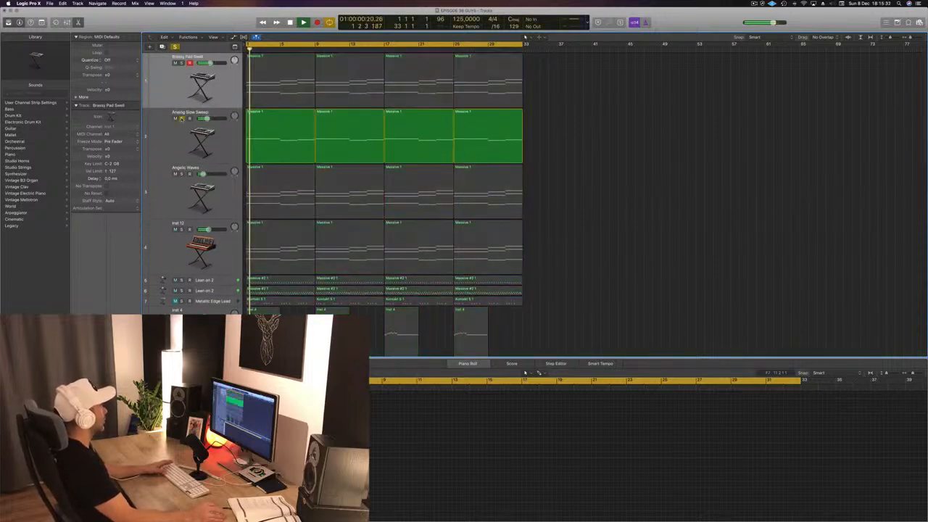
click(182, 119)
Transpose the Analog Slow Sweep bass notes down one octave and close the track's Alchemy window.
click(206, 119)
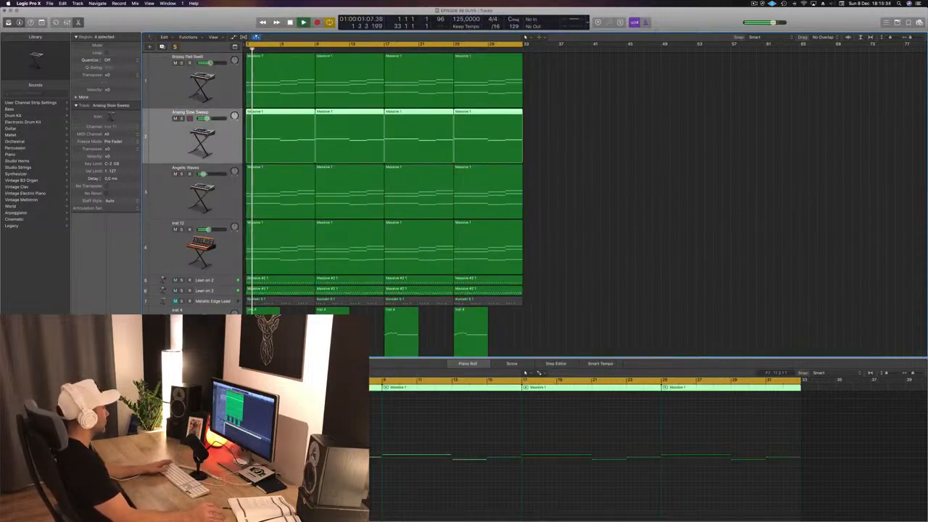
click(87, 358)
click(429, 433)
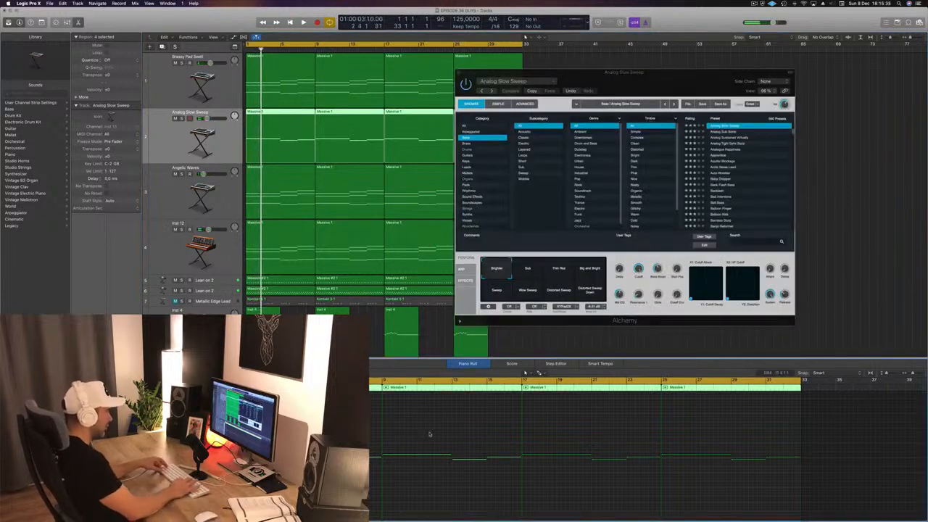
key(alt+shift+Down)
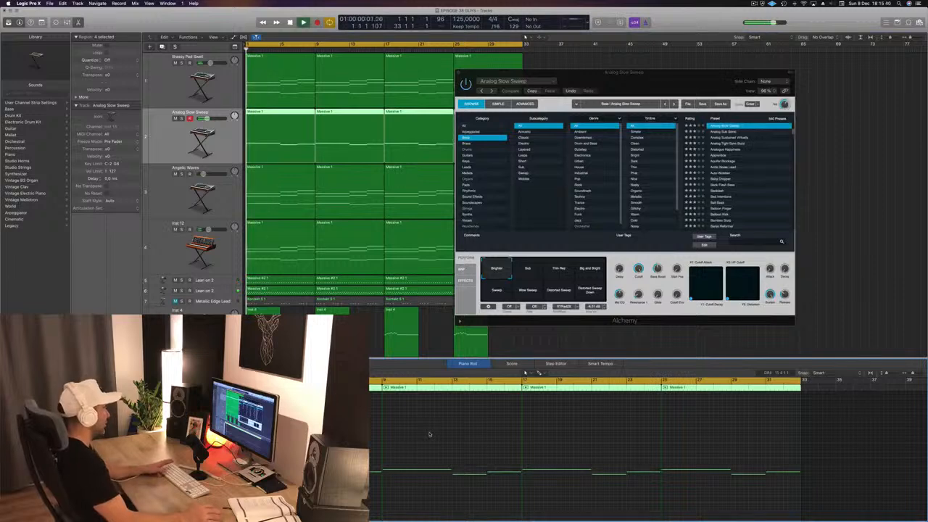
drag(662, 85, 767, 61)
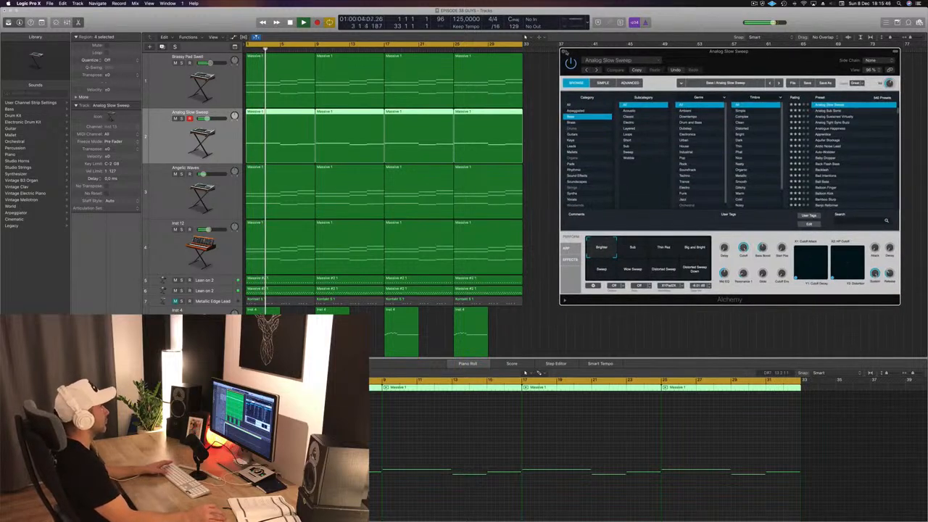
key(super+w)
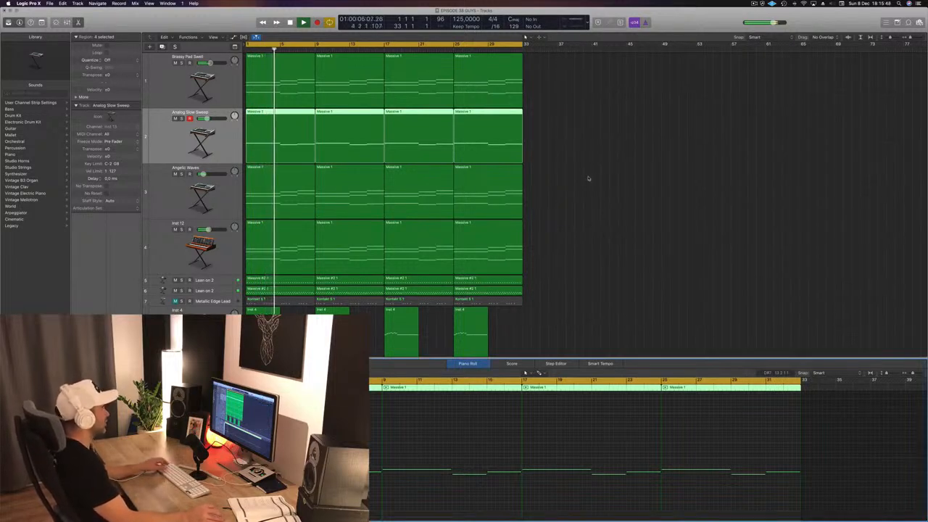
Review all tracks across the full 32-bar arrangement during playback, with no regions selected.
key(super+Right)
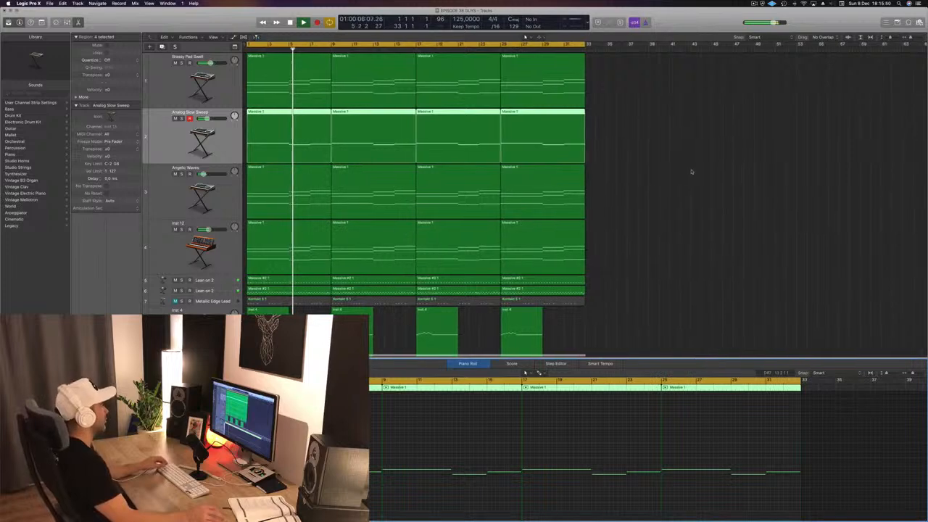
scroll(692, 171, down, 5)
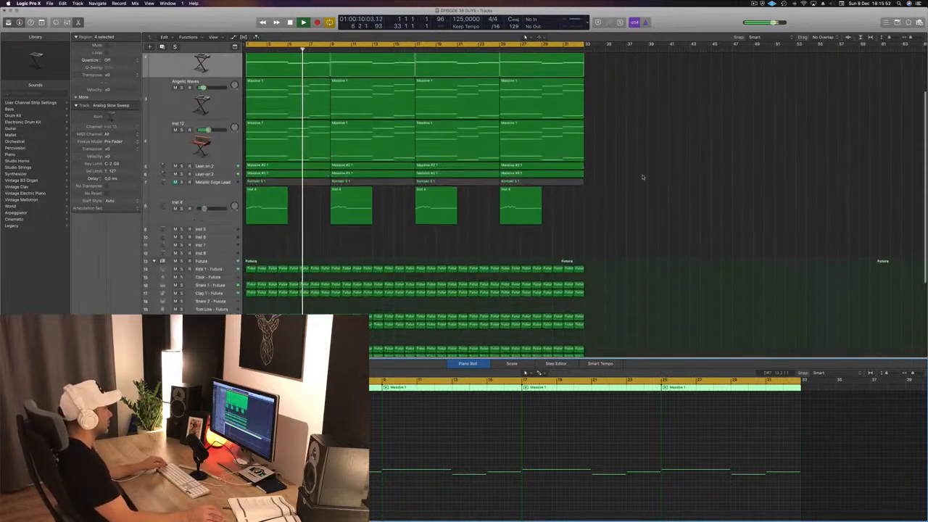
scroll(643, 176, down, 5)
scroll(637, 175, up, 5)
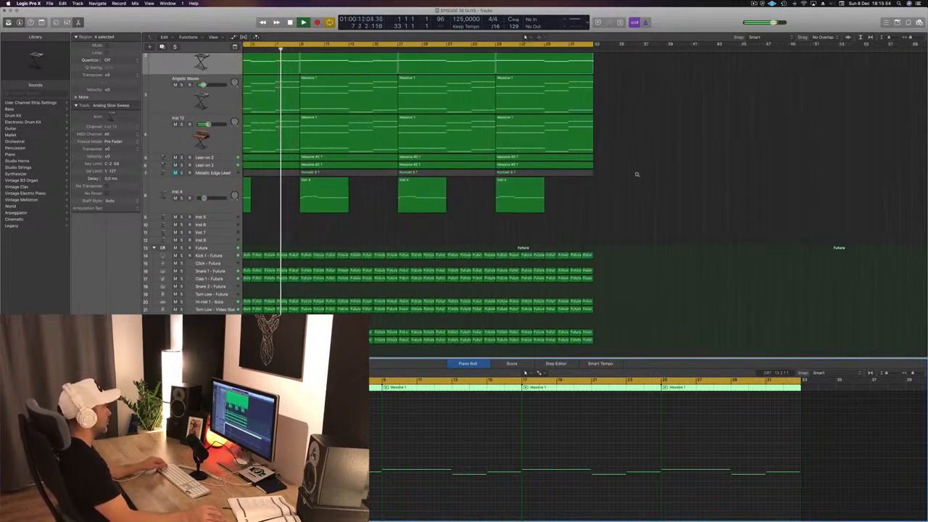
scroll(637, 174, up, 5)
scroll(602, 176, down, 3)
scroll(551, 177, up, 3)
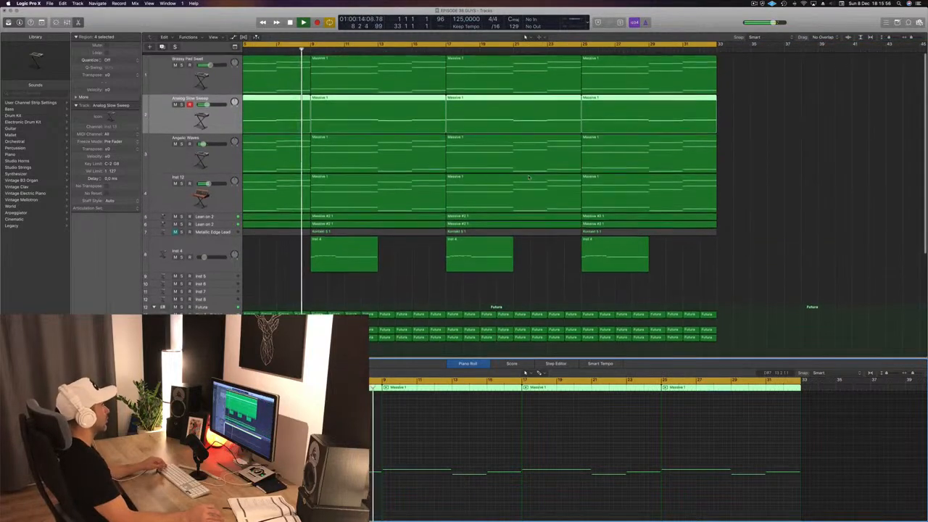
scroll(529, 177, up, 5)
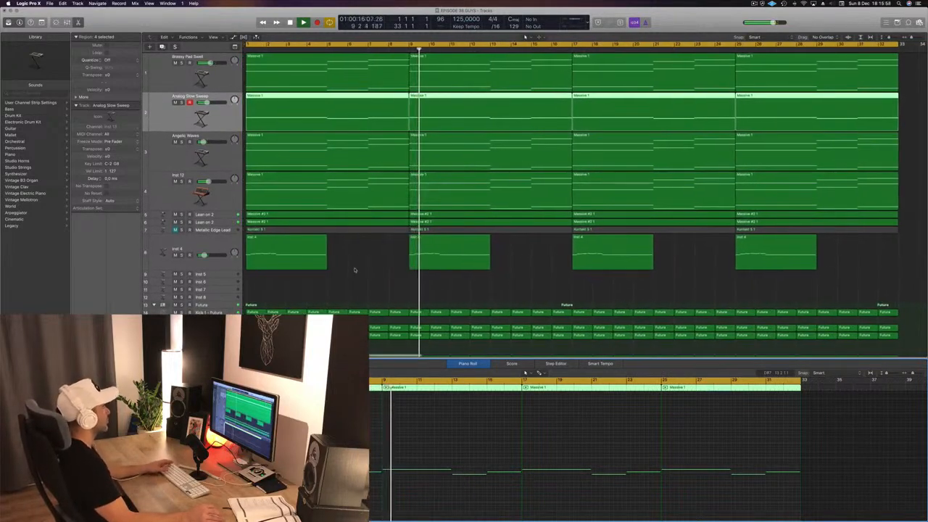
click(354, 270)
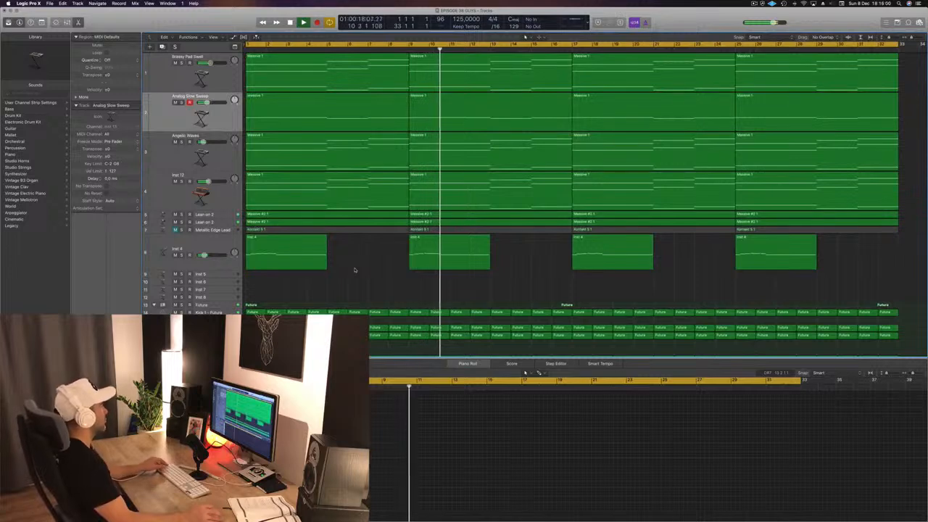
scroll(355, 270, down, 3)
Restart playback from the beginning and briefly solo the Inst 4 track to hear it alone.
key(space)
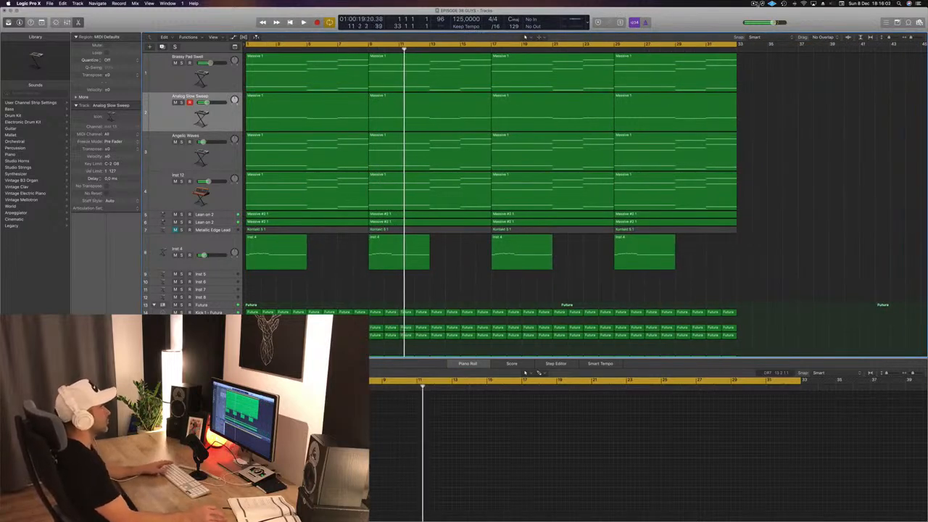
click(754, 3)
click(710, 17)
key(space)
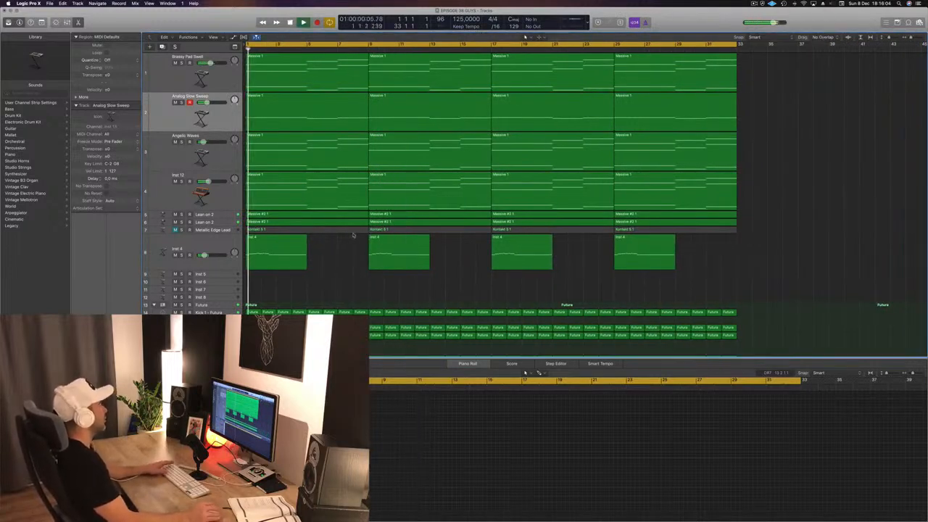
click(181, 255)
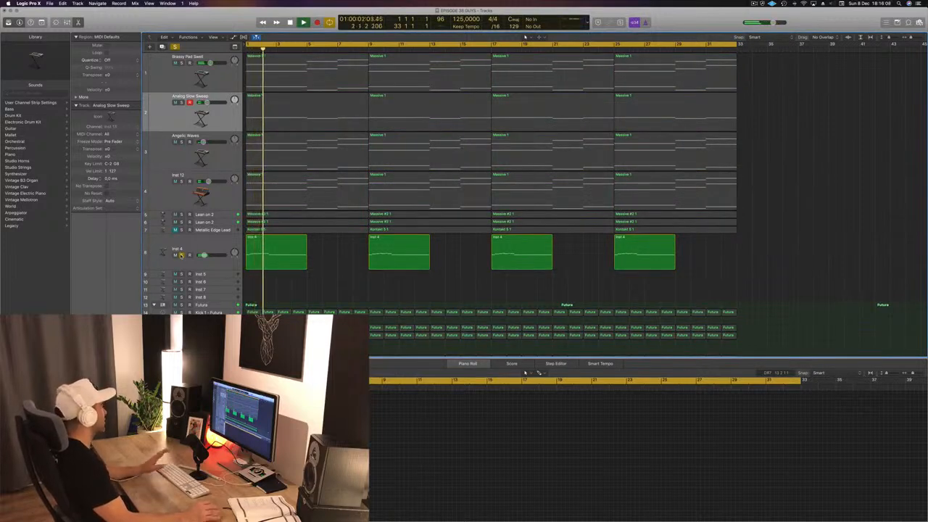
click(181, 255)
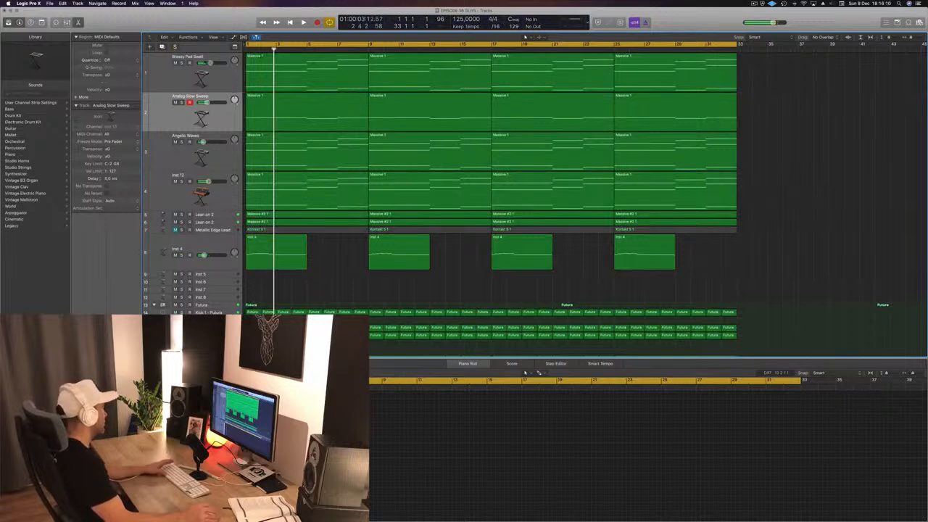
Replay the opening bars several times to judge the full mix with the lowered bass.
key(space)
key(space)
key(space)
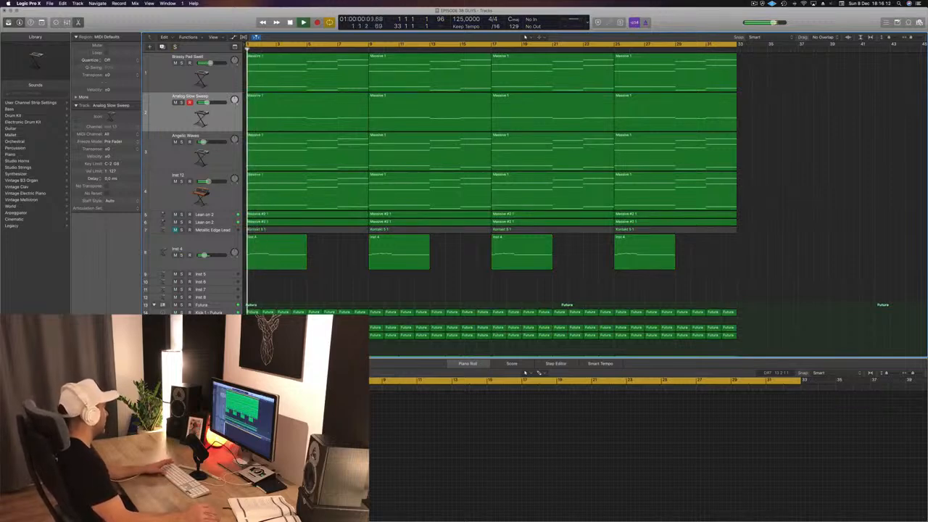
key(space)
key(space)
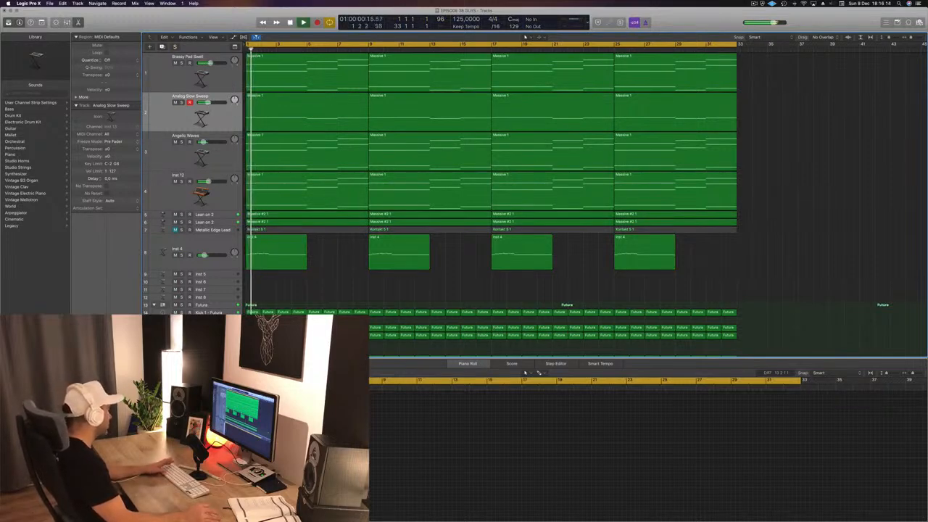
key(space)
key(space)
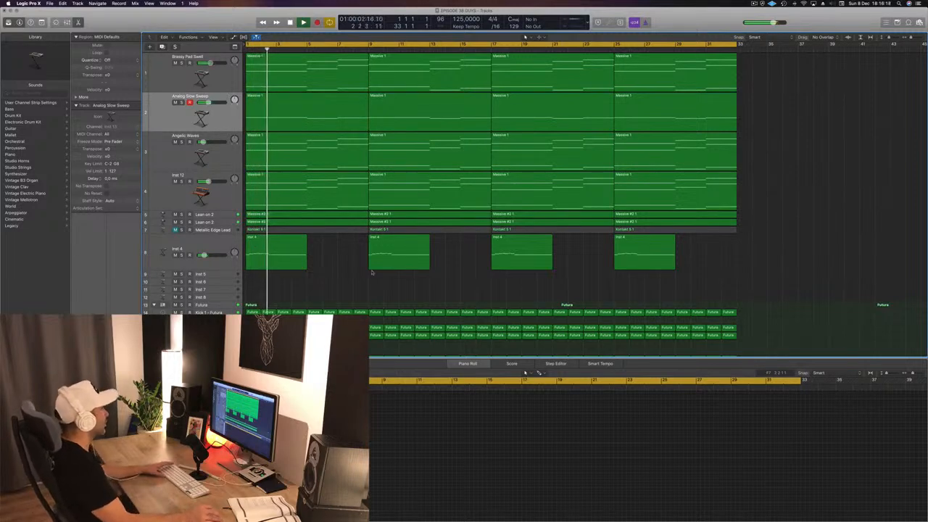
Create a duplicate track below Inst 12 and copy the first Massive 1 chord region onto it.
click(217, 266)
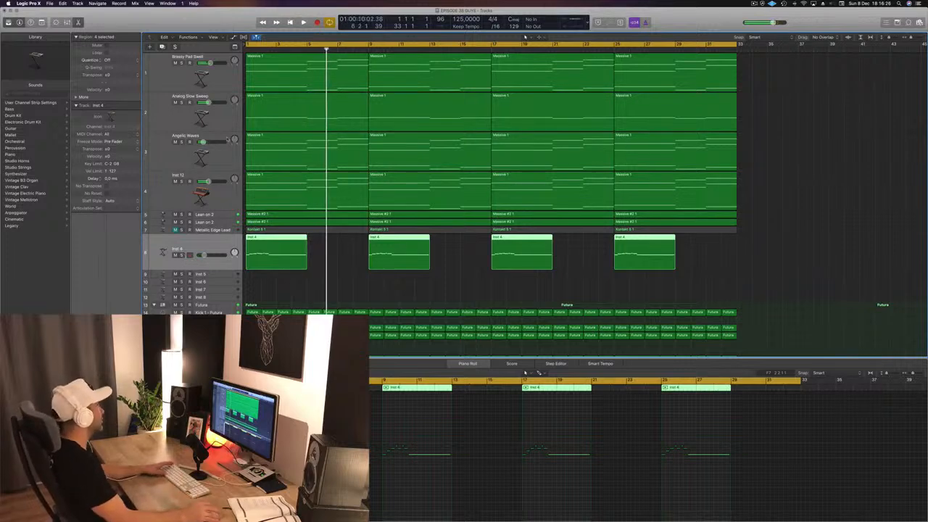
click(174, 188)
key(Return)
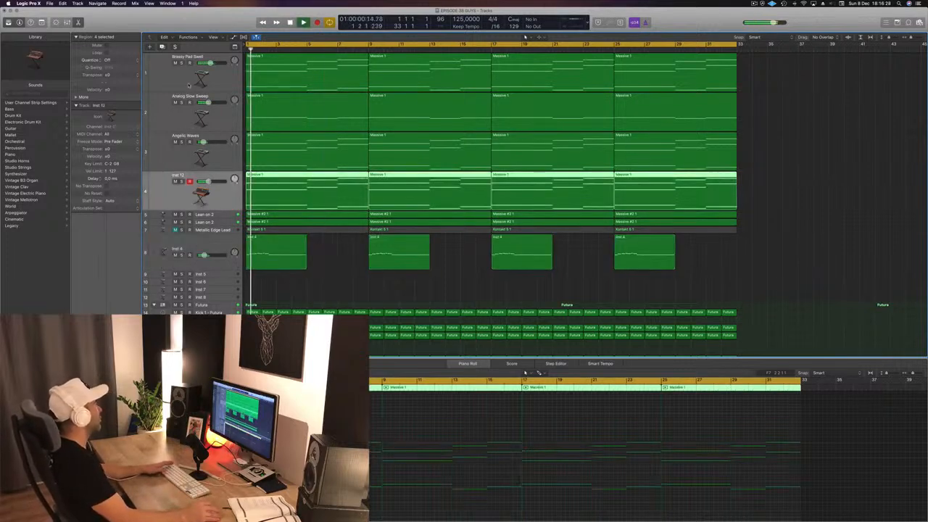
click(161, 47)
key(space)
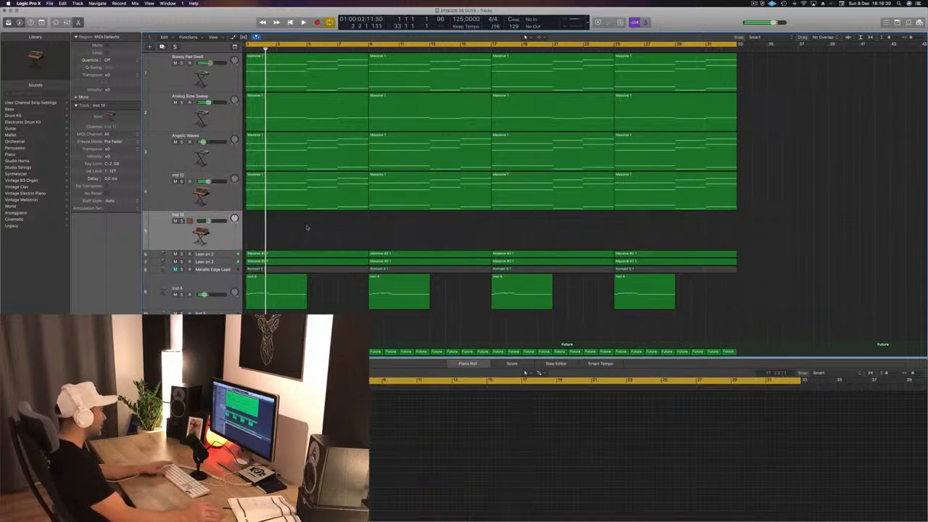
click(309, 186)
drag(309, 186, 299, 232)
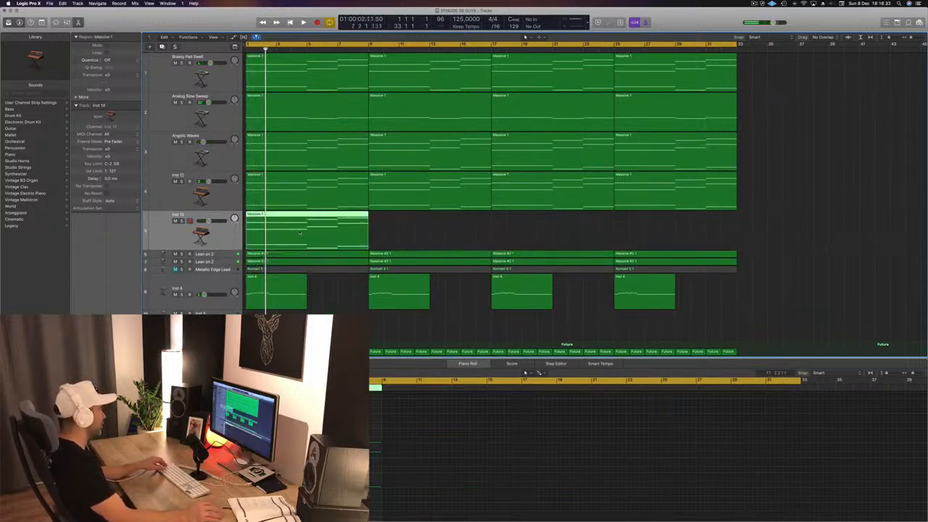
Shorten all chord notes in the copied region on the Inst 14 track to brief stabs, keeping their start positions.
click(269, 453)
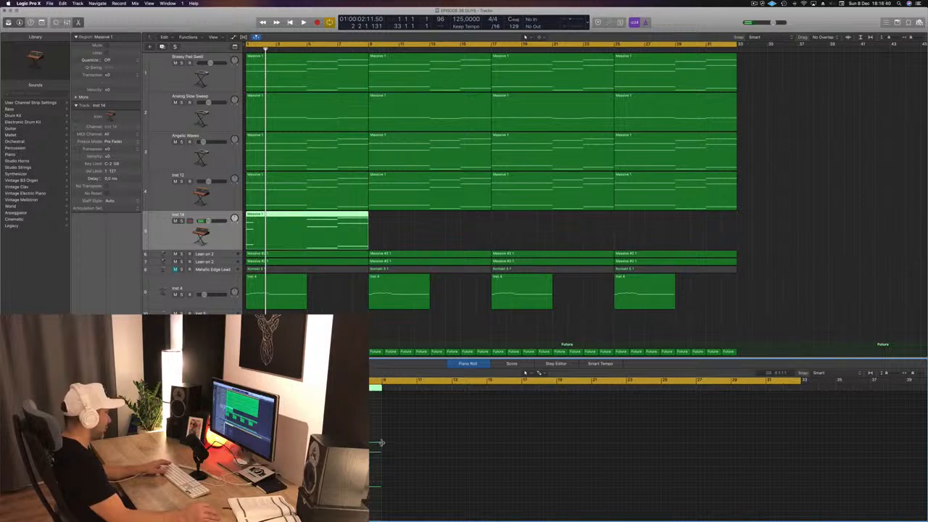
drag(381, 442, 371, 442)
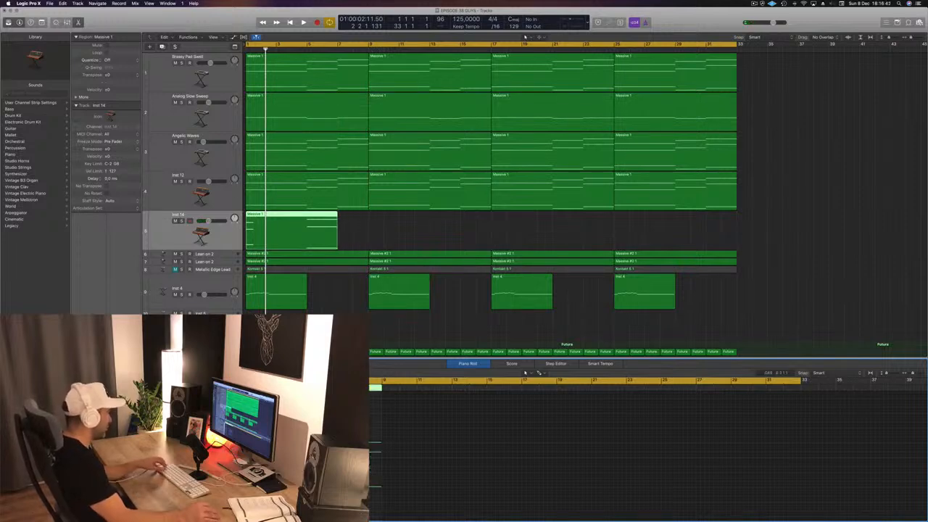
key(super+z)
drag(381, 443, 351, 443)
scroll(363, 445, up, 4)
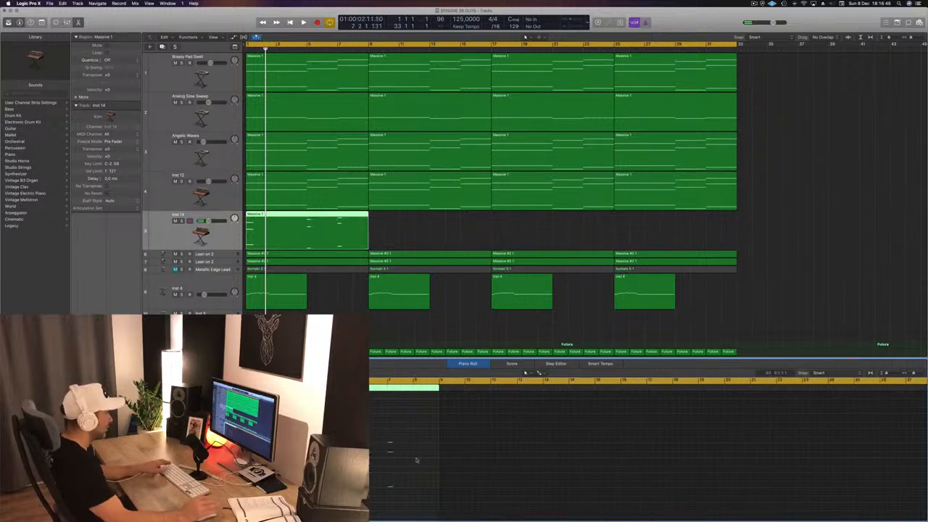
Select all the chord stabs in the Inst 14 region and shorten them further, keeping their start positions.
key(space)
key(space)
drag(240, 518, 426, 407)
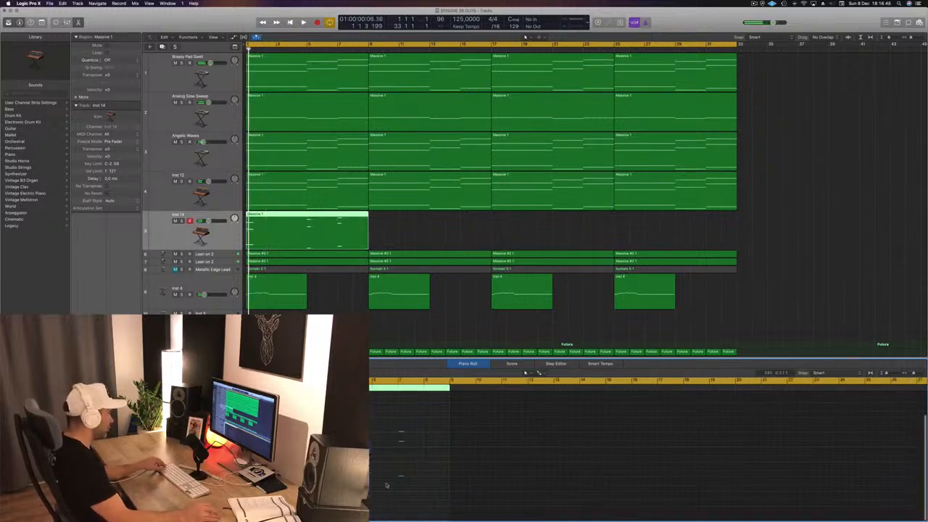
scroll(389, 483, up, 5)
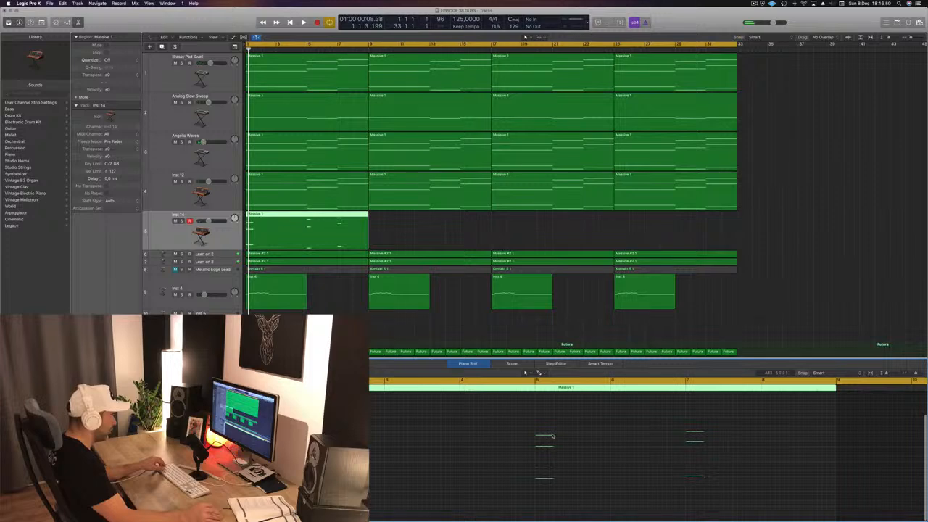
drag(551, 435, 540, 438)
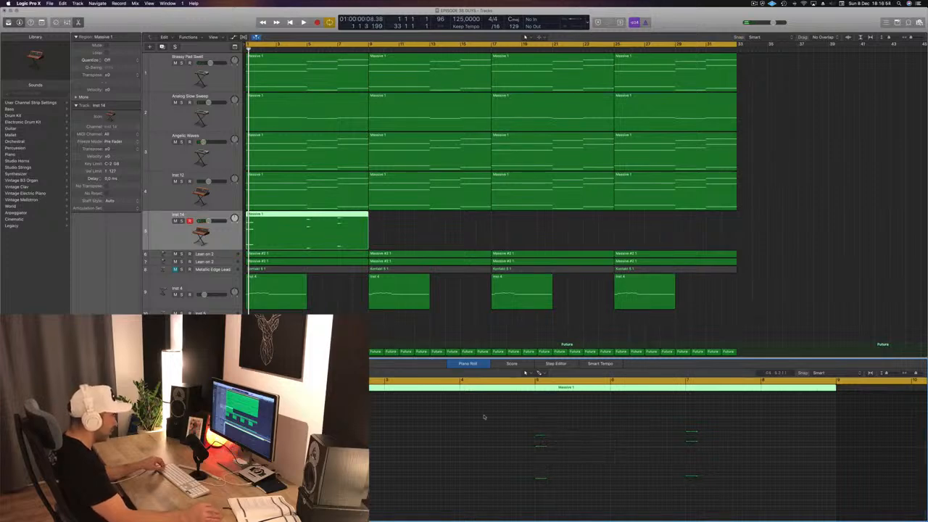
Copy the stabs at bars 5 and 7 twice each to form groups of three, and play the pattern back.
drag(502, 415, 700, 484)
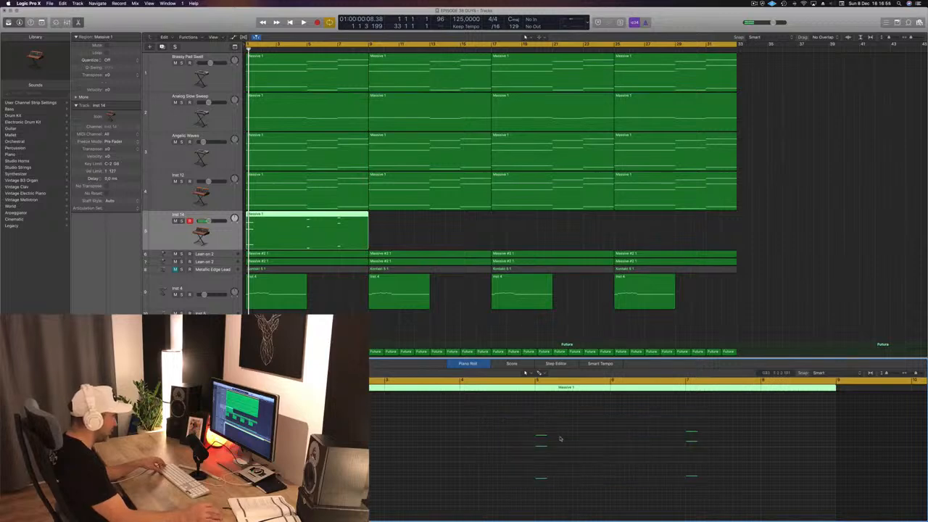
drag(547, 437, 558, 438)
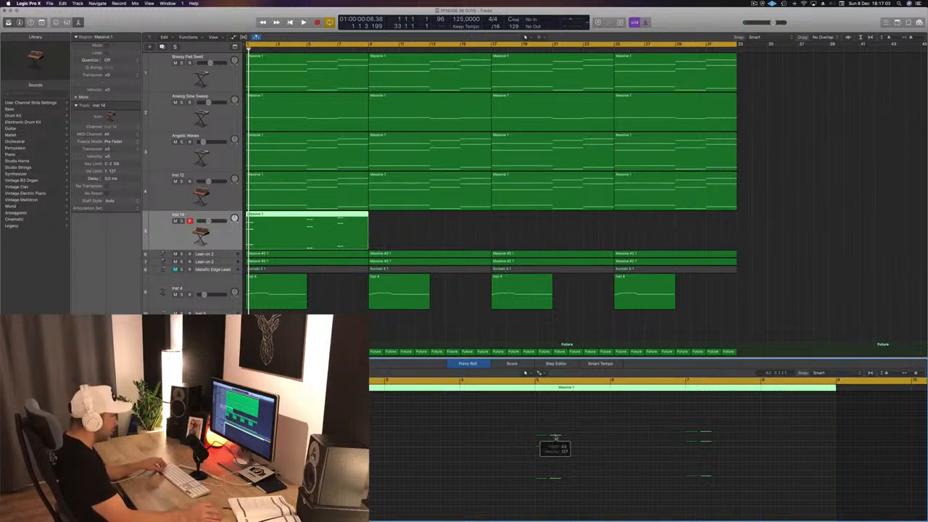
drag(554, 438, 593, 429)
key(space)
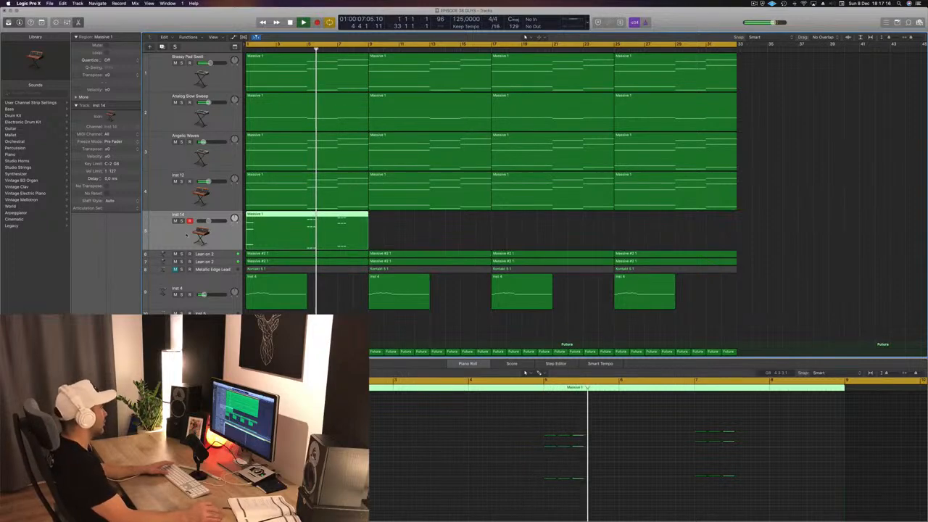
Show the Alchemy instrument window for Inst 14 and arrange it clear of the Channel EQ window.
key(v)
drag(232, 29, 825, 154)
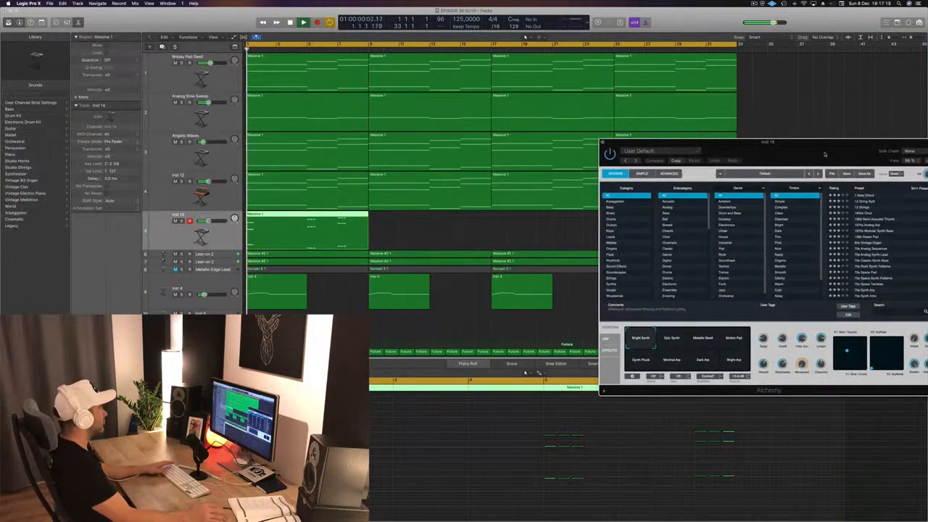
drag(696, 143, 568, 134)
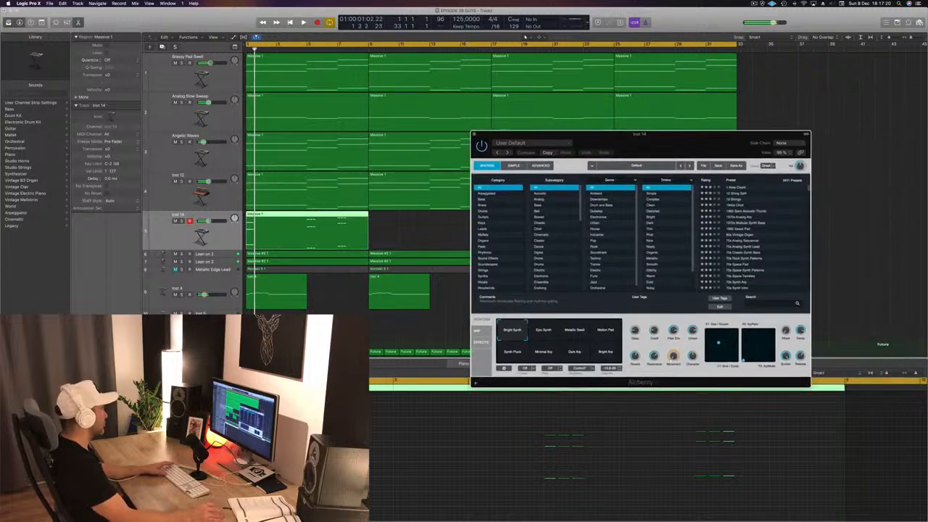
click(89, 331)
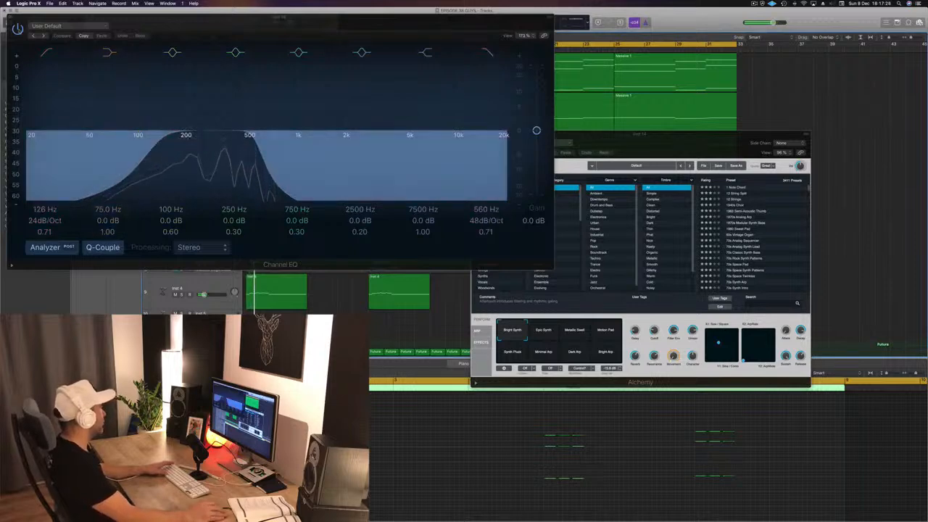
drag(148, 31, 886, 147)
drag(662, 145, 540, 100)
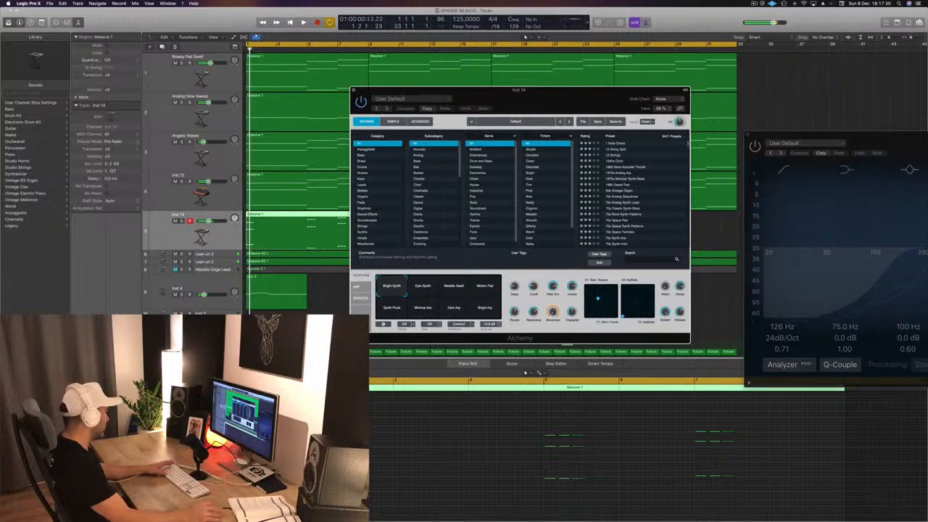
Filter the Alchemy presets to Synths and Poly, and load 90s Drama Keys on the stab track.
click(202, 233)
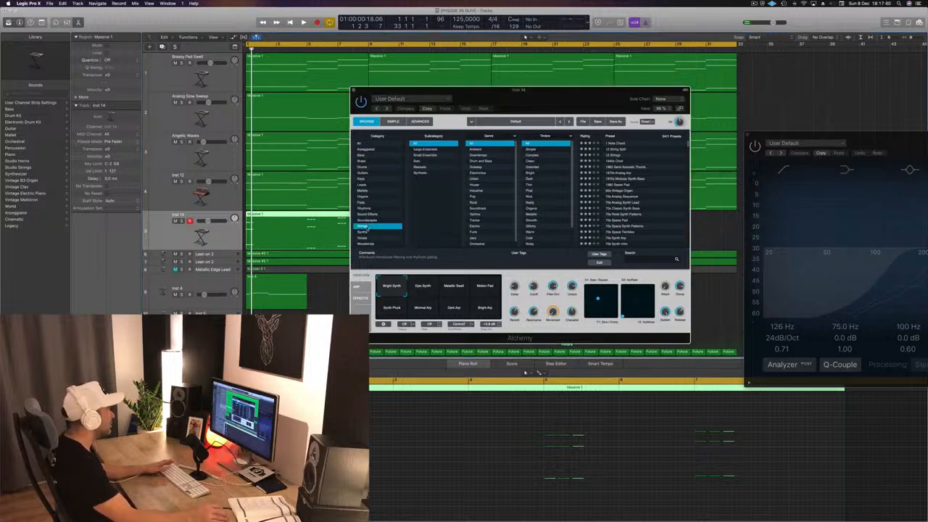
click(366, 232)
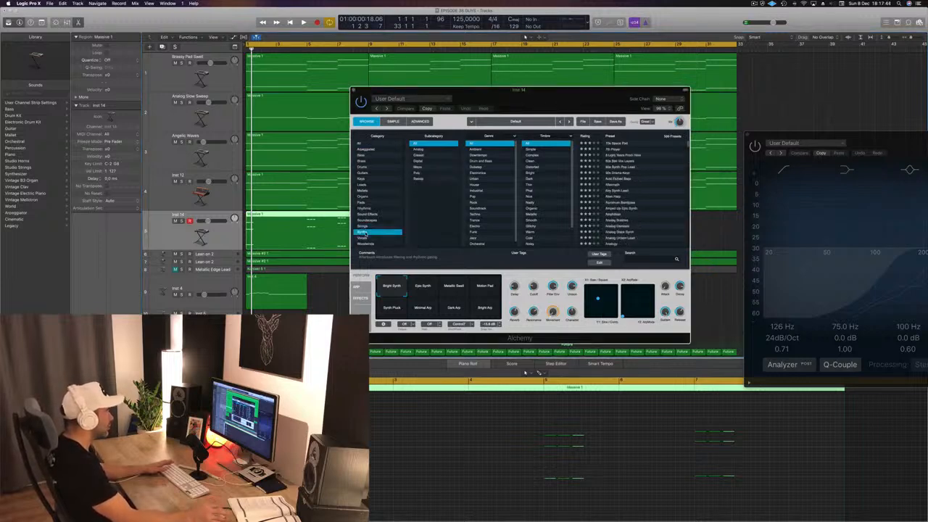
click(418, 173)
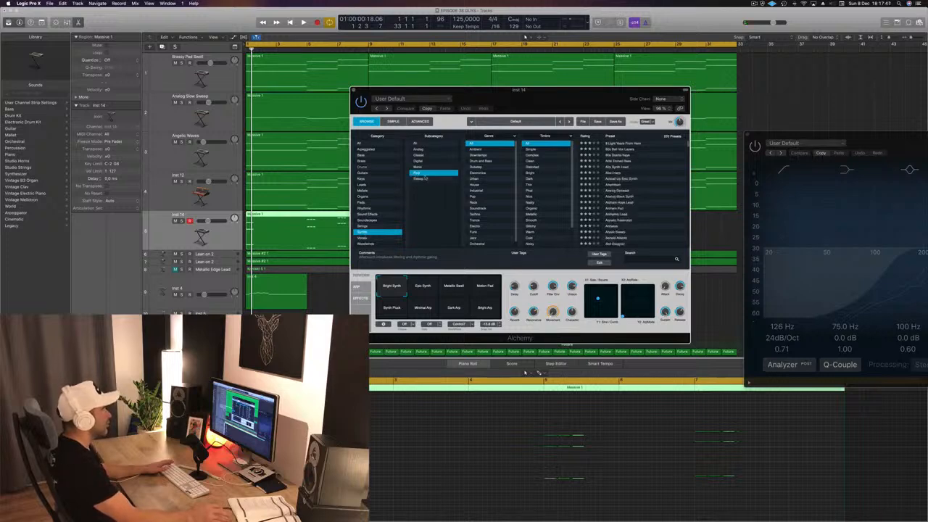
click(625, 156)
drag(599, 103, 546, 86)
Audition the 90s Drama Keys stabs both soloed and within the full mix.
key(space)
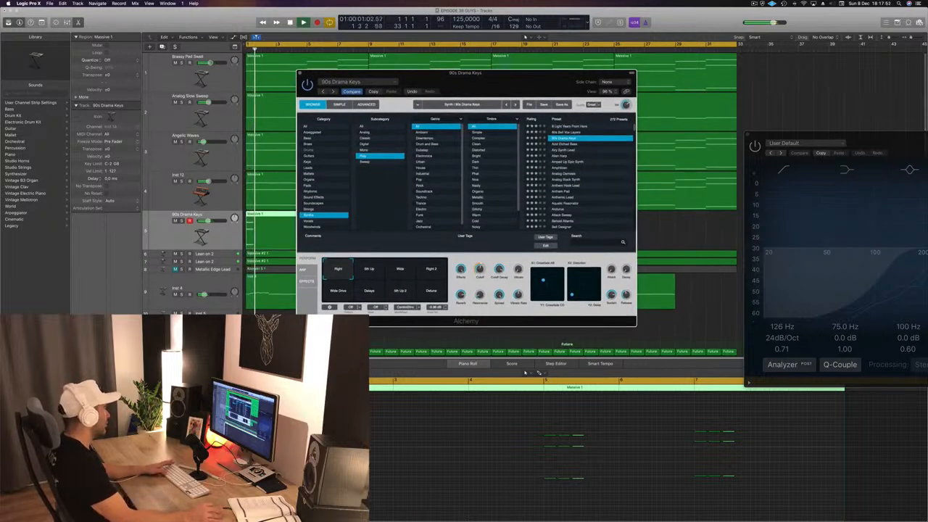
key(space)
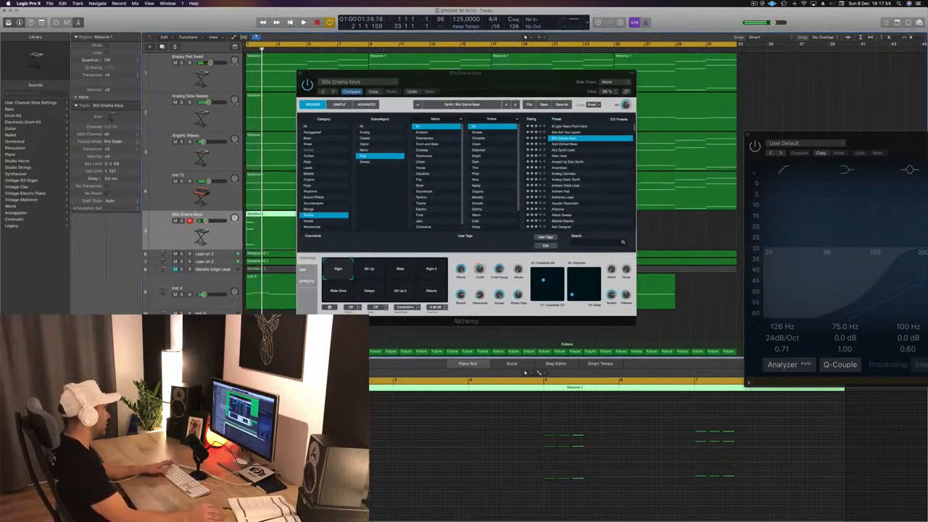
key(ctrl+s)
key(space)
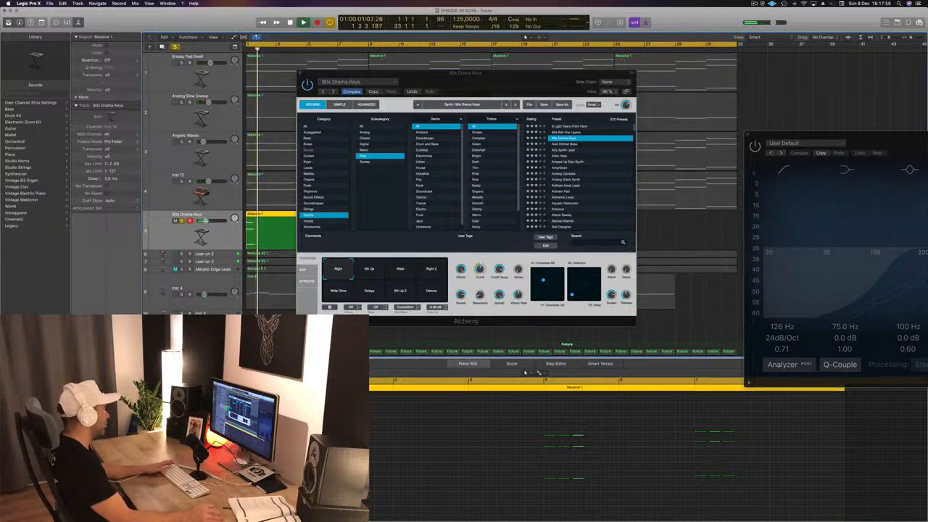
key(ctrl+s)
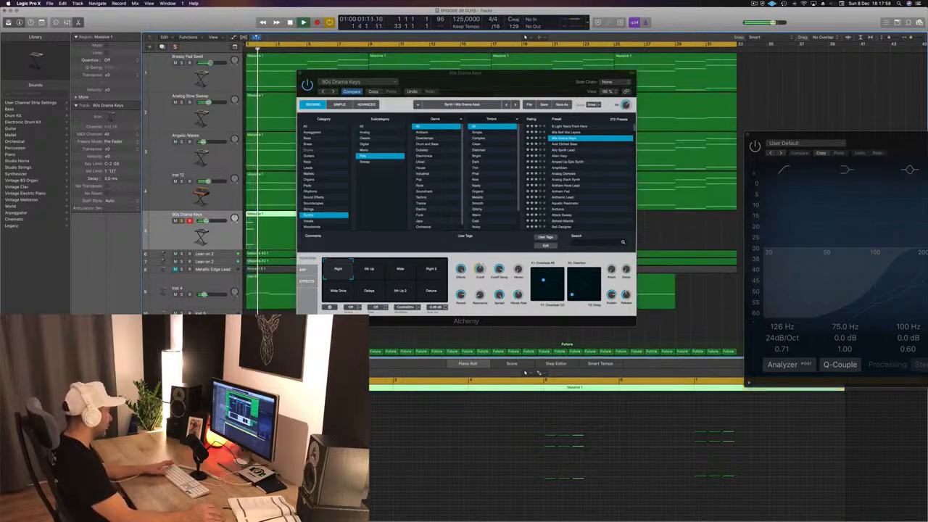
key(space)
key(space)
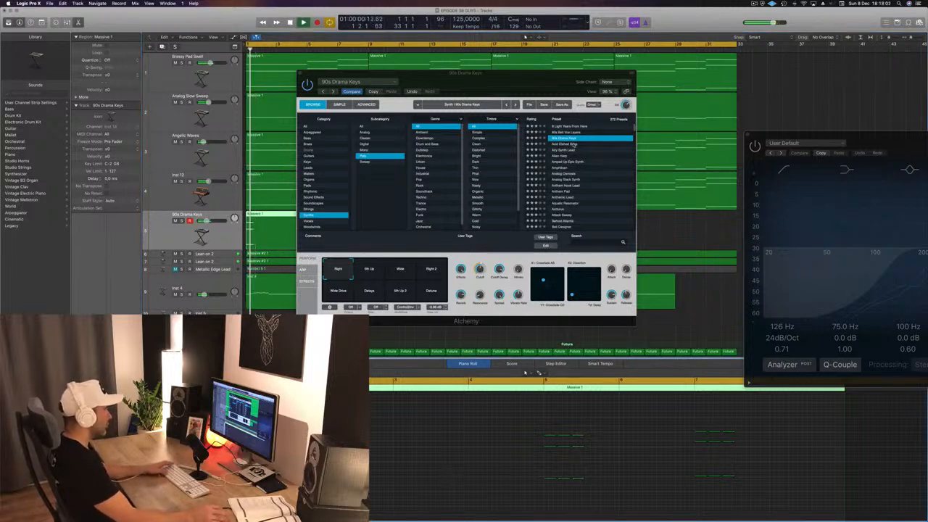
Load the Airy Synth Lead preset on the stab track and audition it in the mix and soloed.
click(562, 150)
key(space)
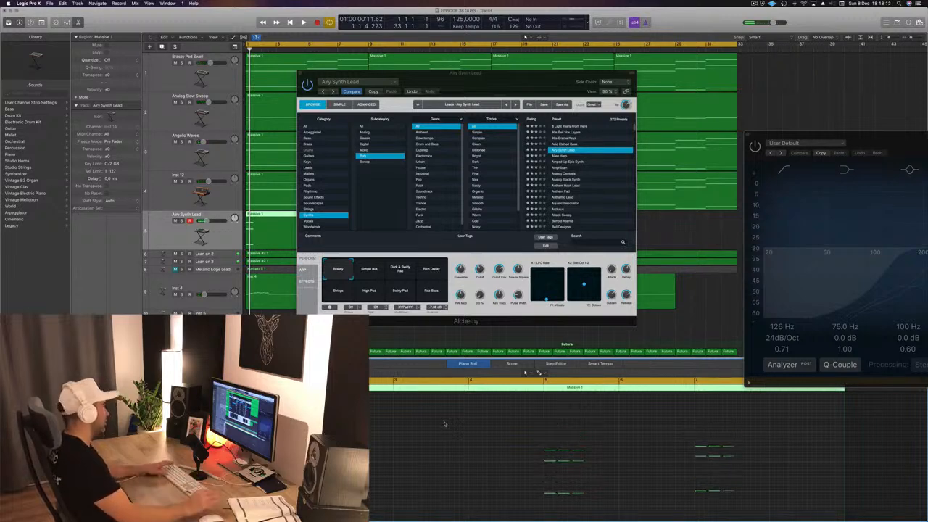
key(space)
drag(544, 78, 893, 45)
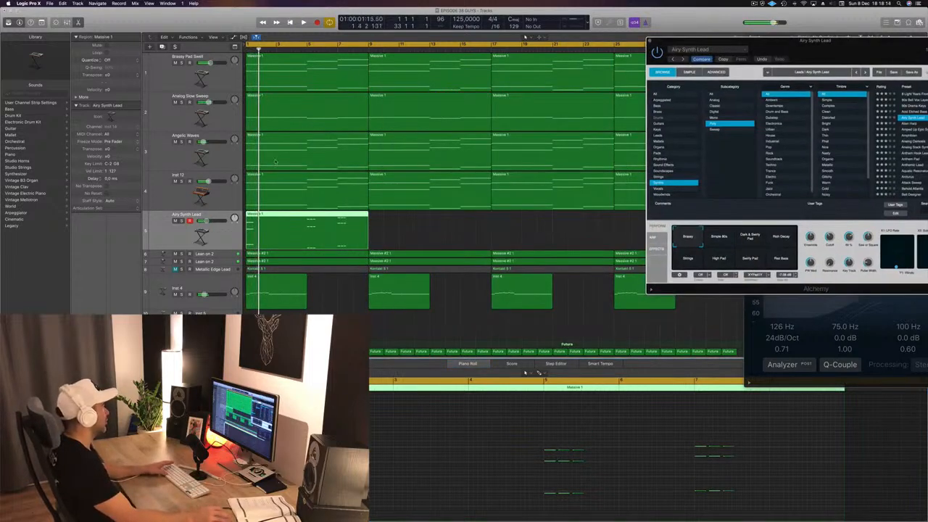
key(ctrl+s)
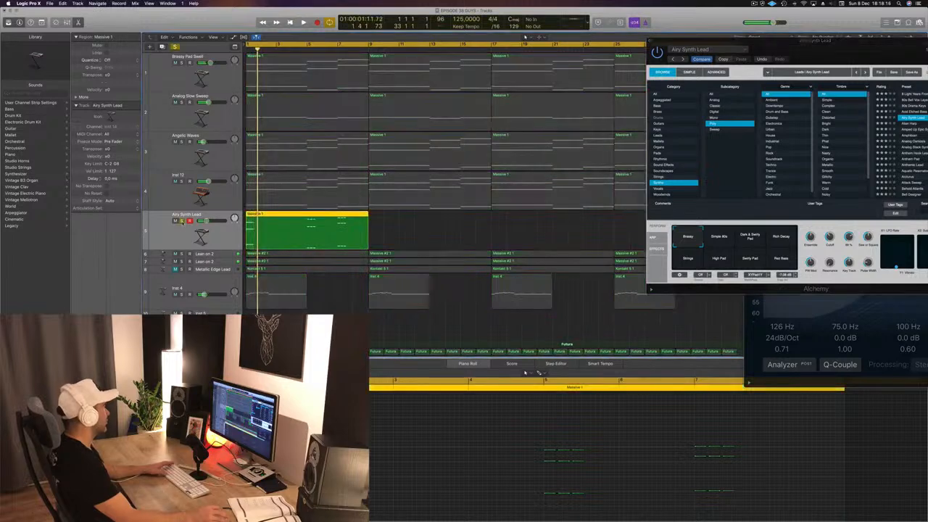
key(ctrl+s)
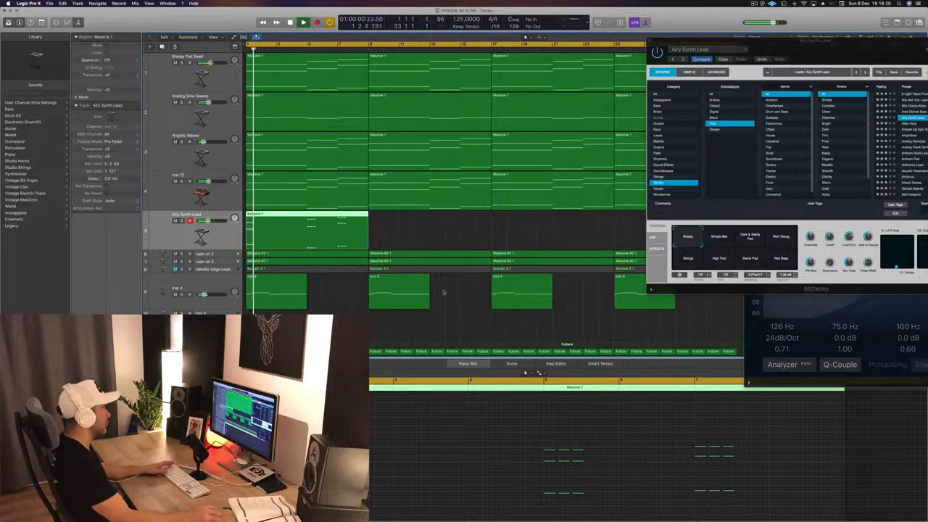
key(space)
Rework the opening chord of the Airy Synth Lead region into shorter, closely repeated stabs.
scroll(761, 478, left, 2)
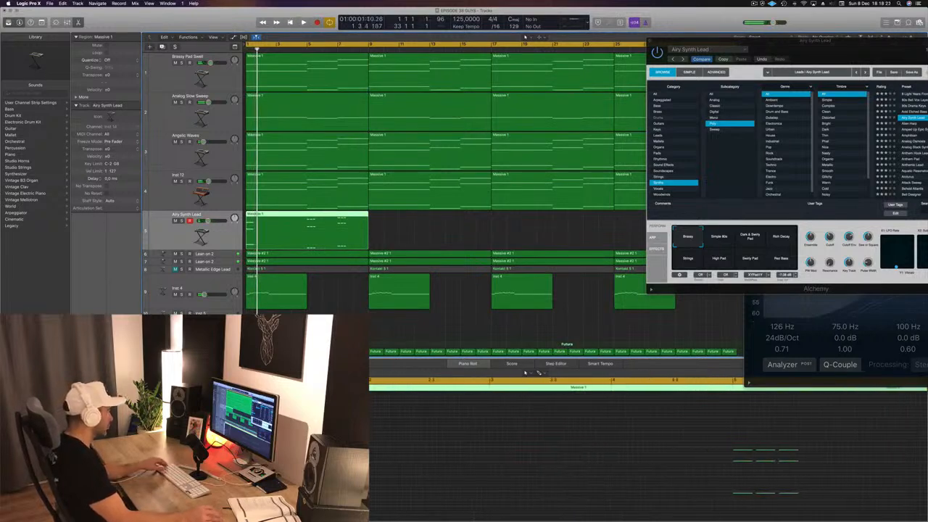
click(774, 494)
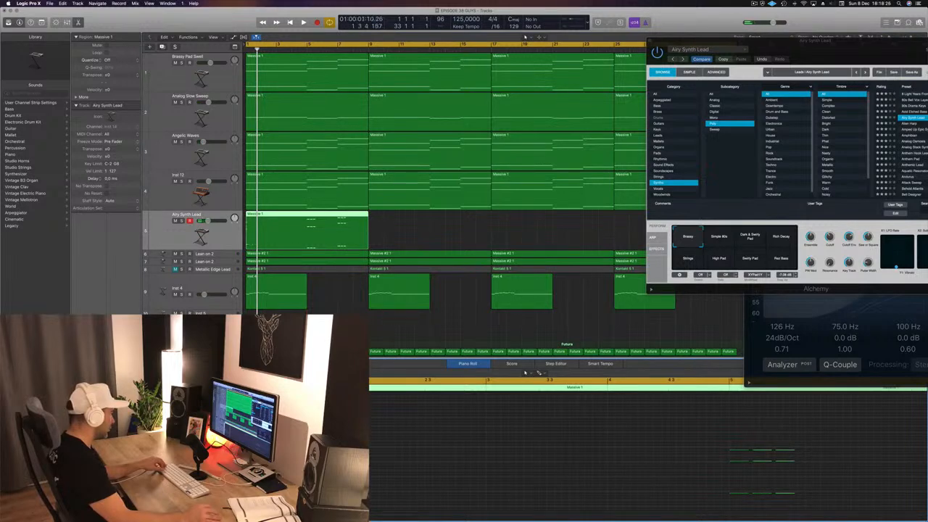
key(Return)
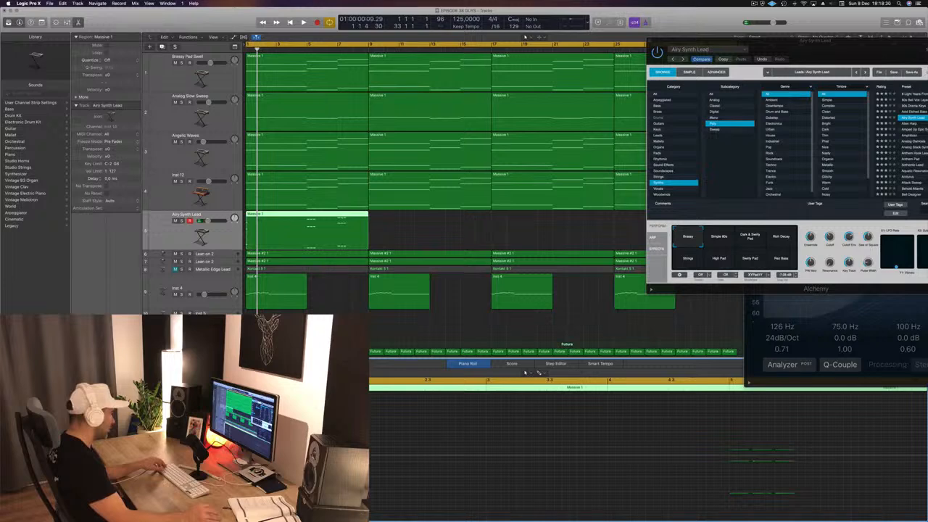
key(space)
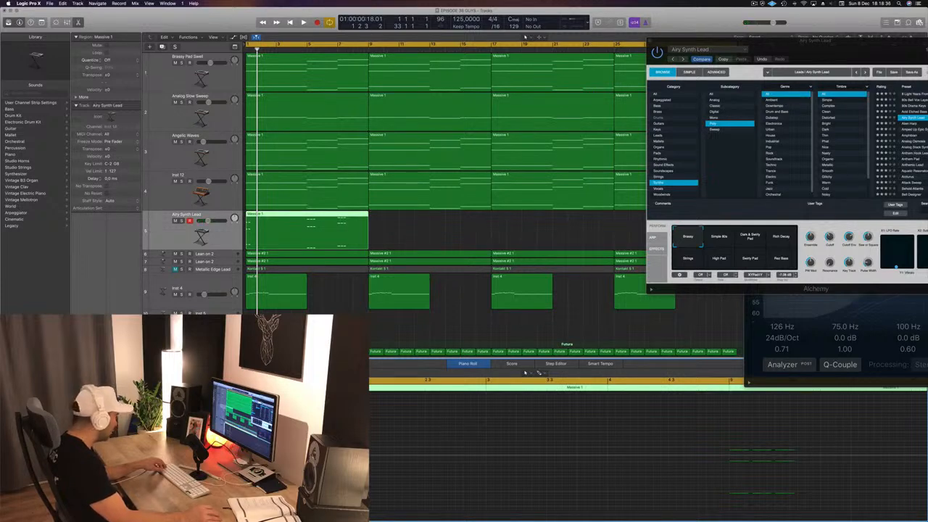
Replay the opening bar several times to check the rhythm of the repeated stabs.
key(space)
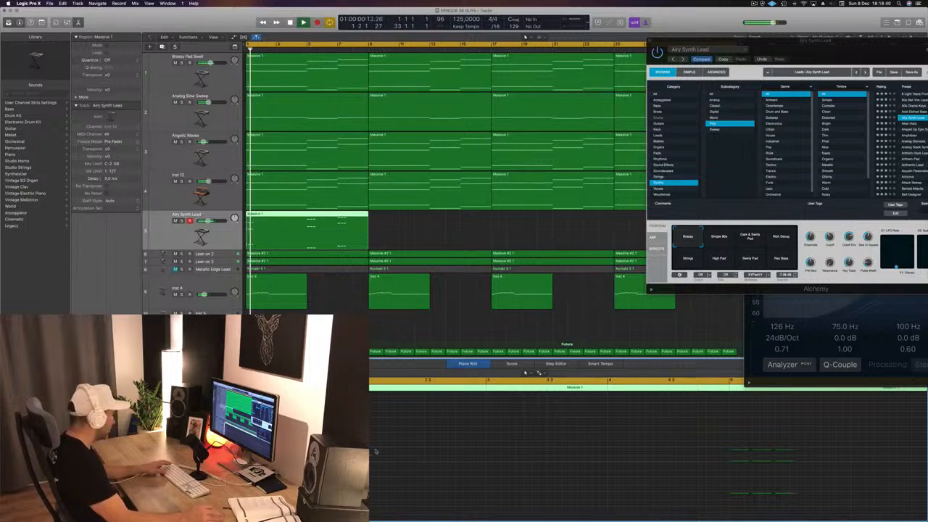
scroll(374, 450, down, 4)
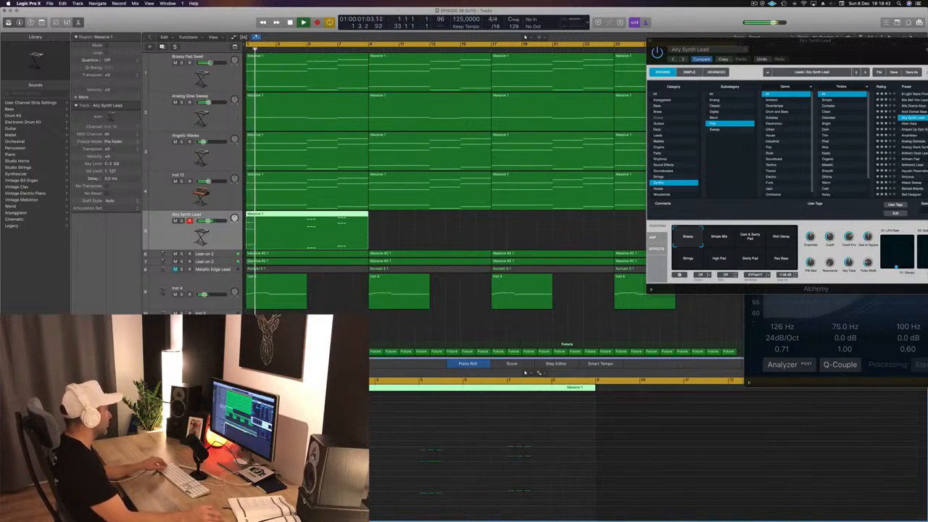
key(space)
key(space)
scroll(374, 450, up, 4)
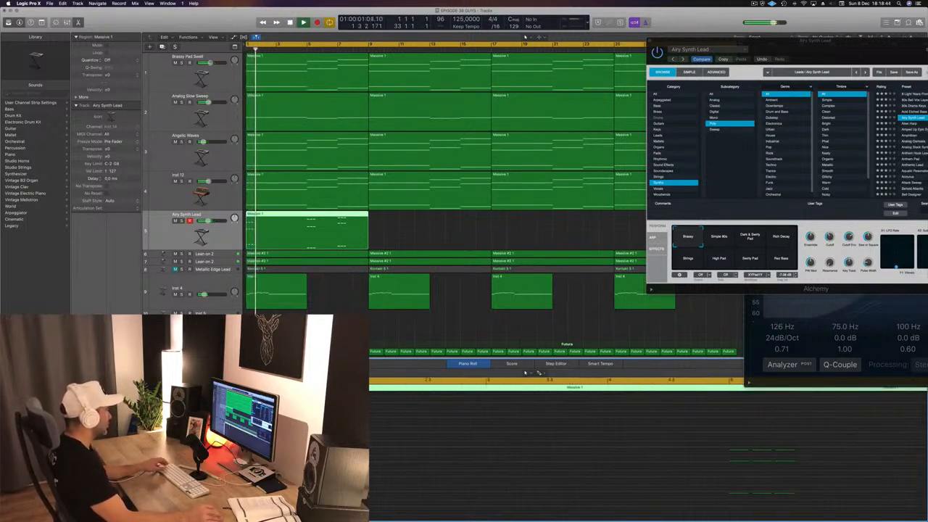
key(space)
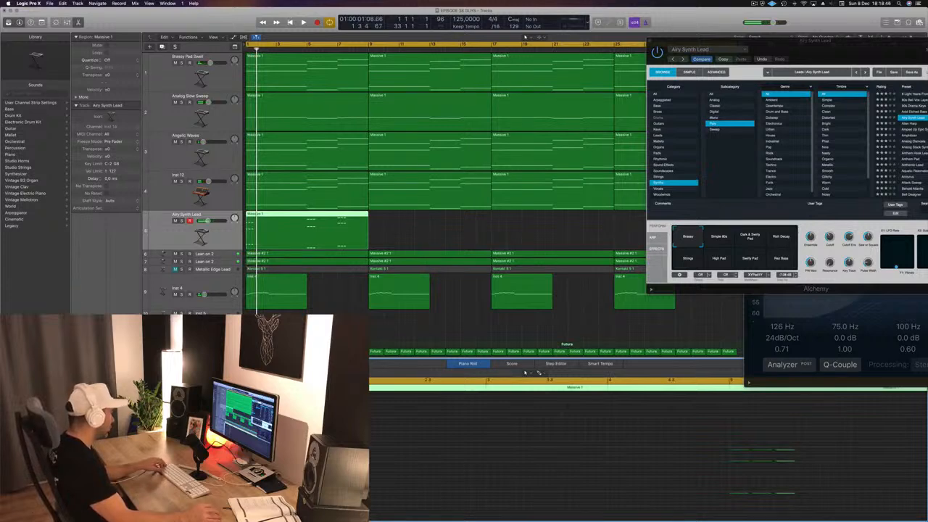
Duplicate the opening chord stabs at even spacing through to bar 4 of the Airy Synth Lead region.
drag(308, 455, 303, 455)
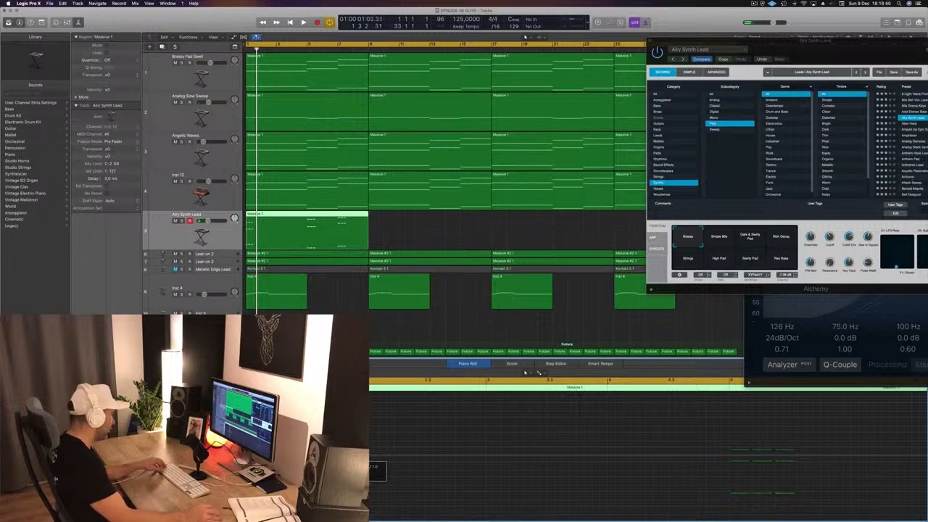
drag(304, 456, 303, 455)
drag(429, 430, 243, 509)
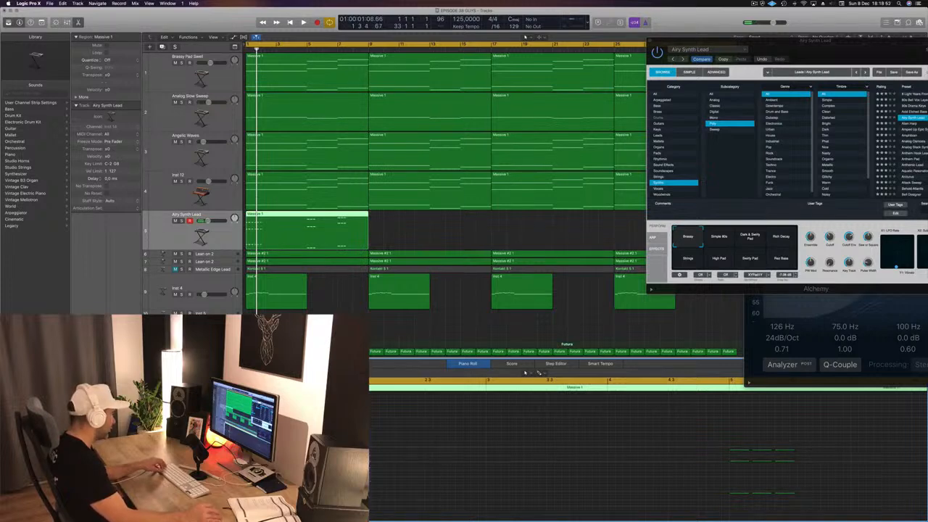
drag(252, 456, 386, 460)
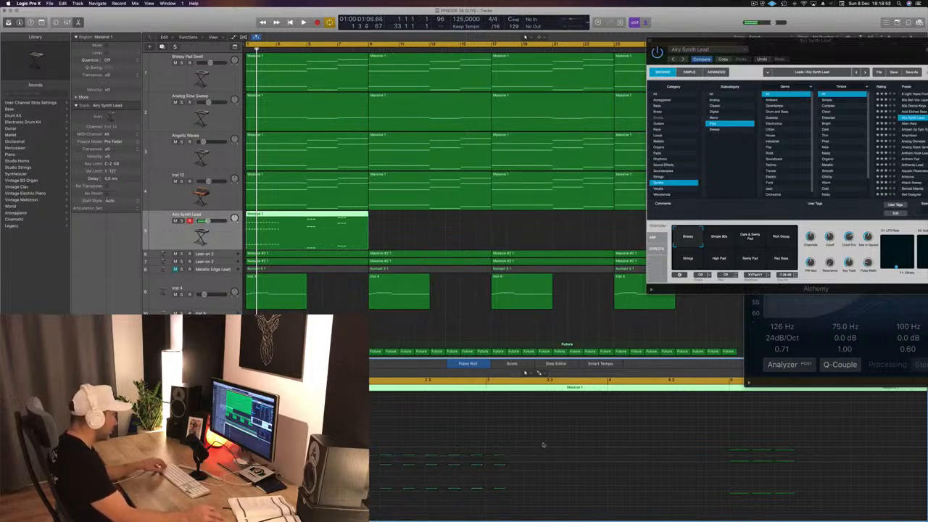
drag(542, 444, 369, 506)
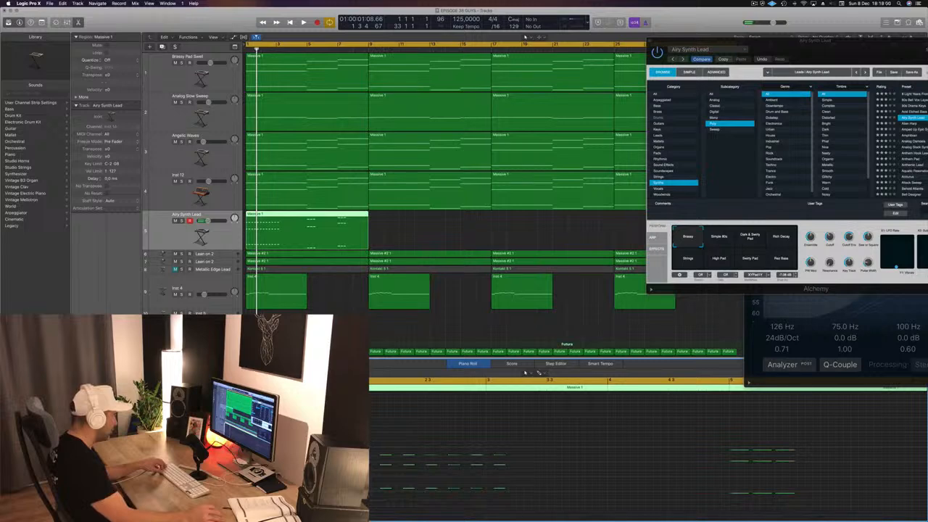
drag(370, 461, 499, 460)
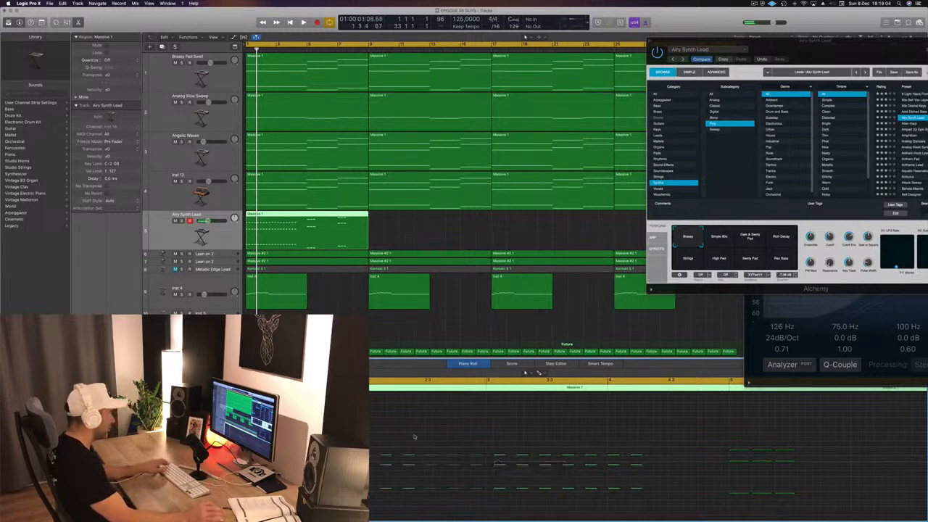
Duplicate the last opening-chord stabs through bar 4 of the Airy Synth Lead region, filling the gap before the second chord.
key(space)
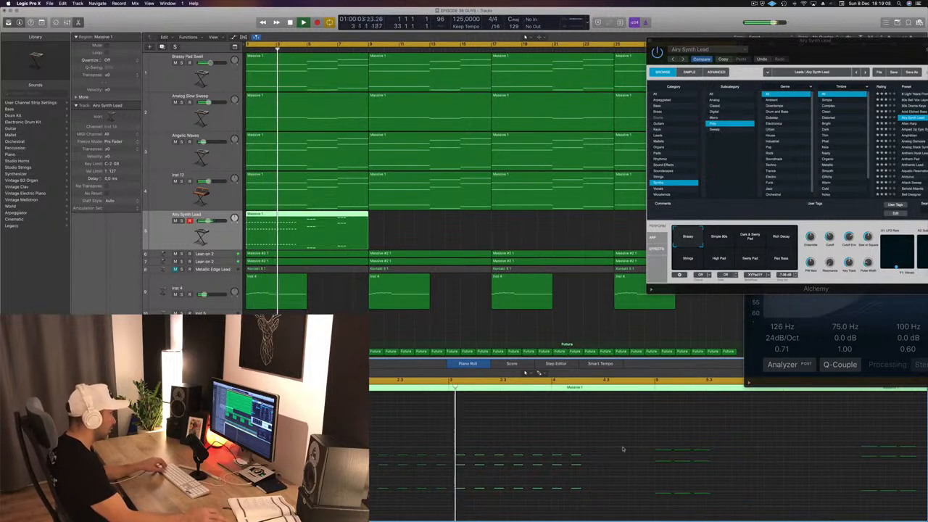
key(space)
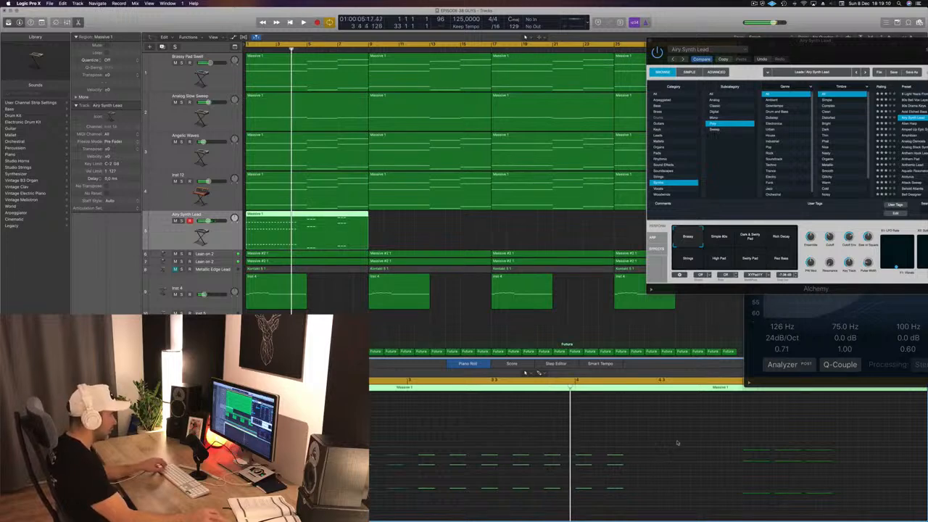
drag(679, 440, 510, 505)
drag(522, 457, 649, 459)
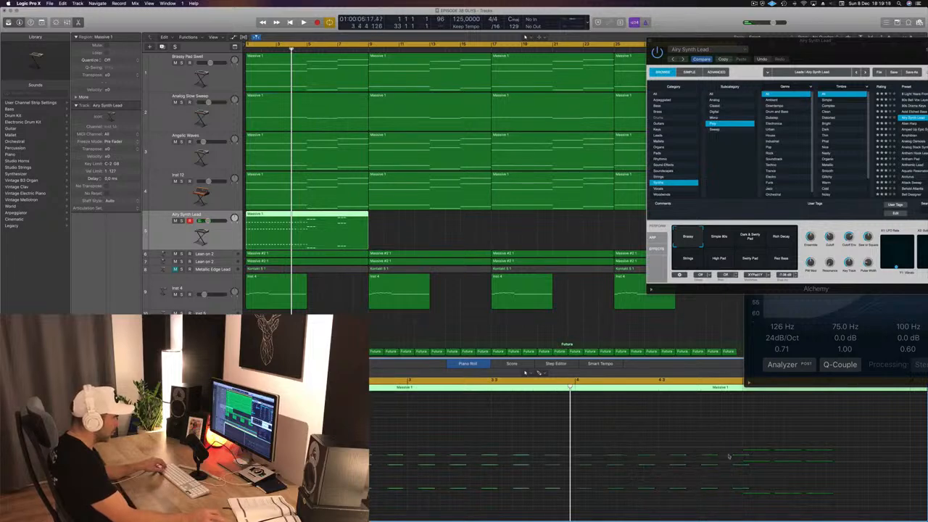
Play the song from the start to check how the extended stabs lead into the second chord.
key(Return)
key(space)
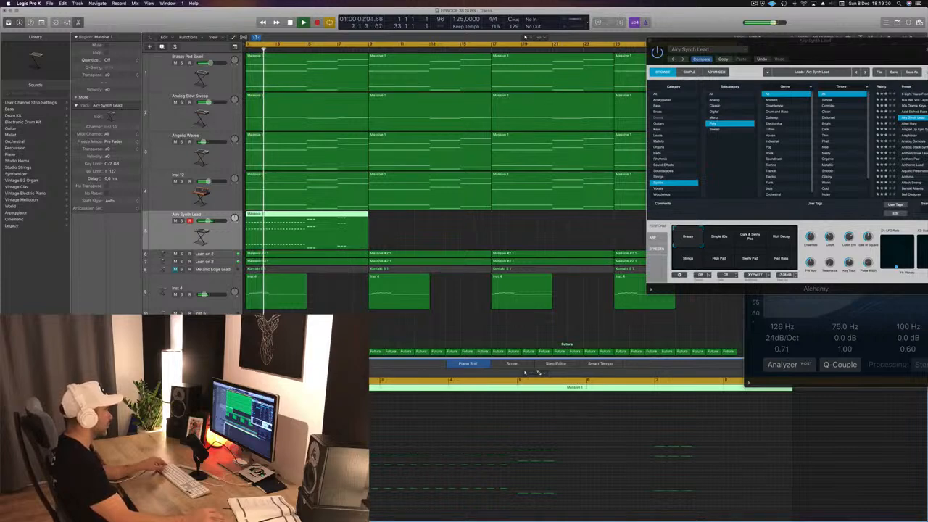
drag(858, 48, 632, 156)
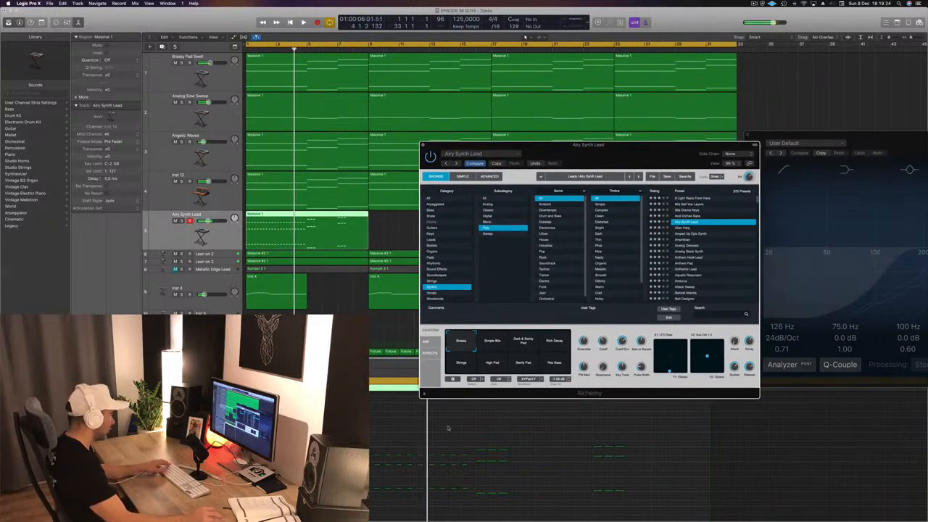
scroll(373, 469, up, 3)
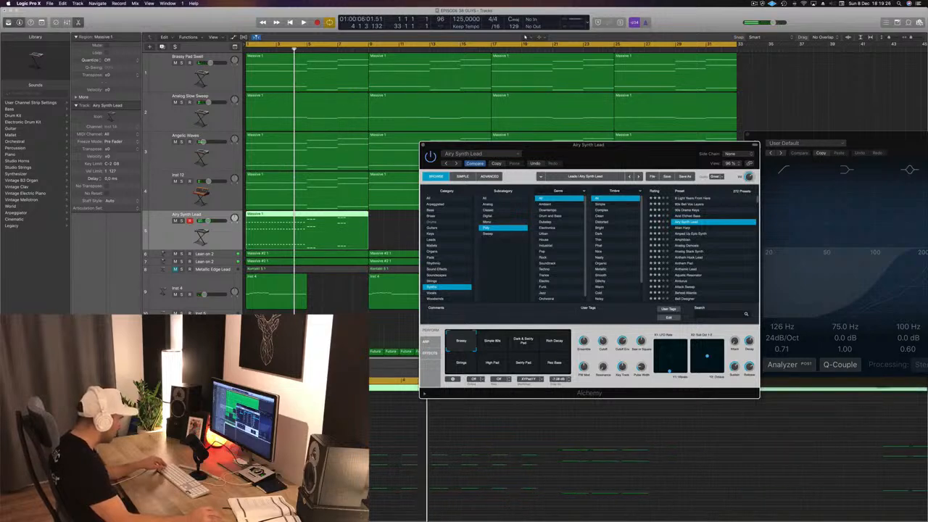
key(Return)
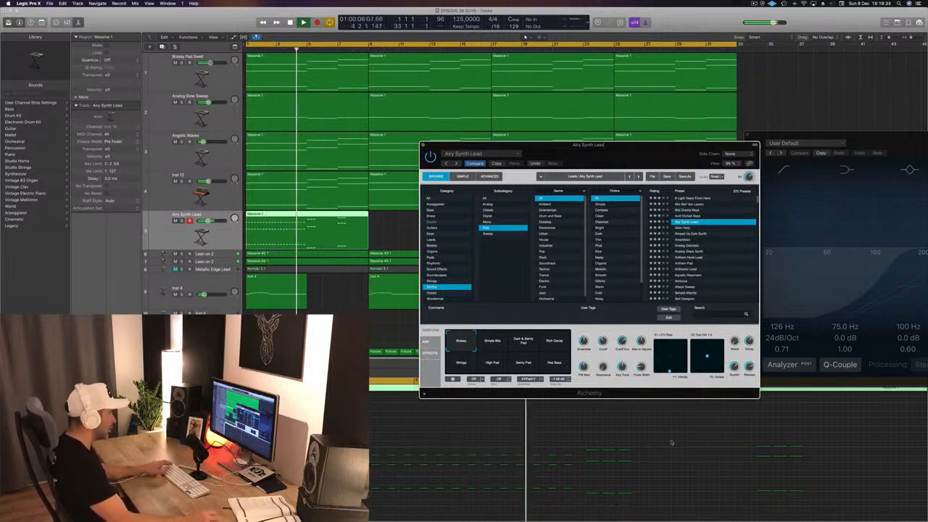
key(space)
Duplicate the second chord's stabs from bar 5 up to bar 7 and adjust the last copied stab.
drag(669, 438, 584, 515)
drag(593, 451, 642, 453)
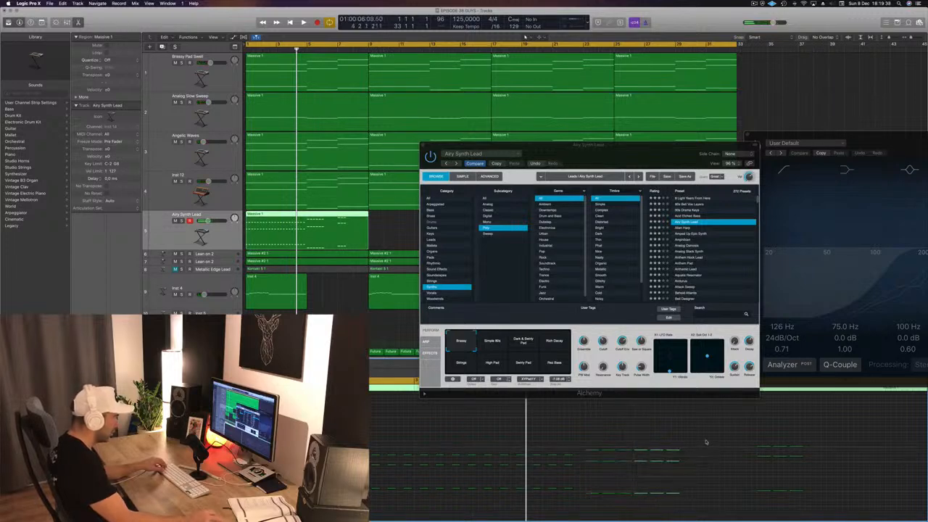
drag(706, 440, 631, 517)
drag(673, 452, 699, 496)
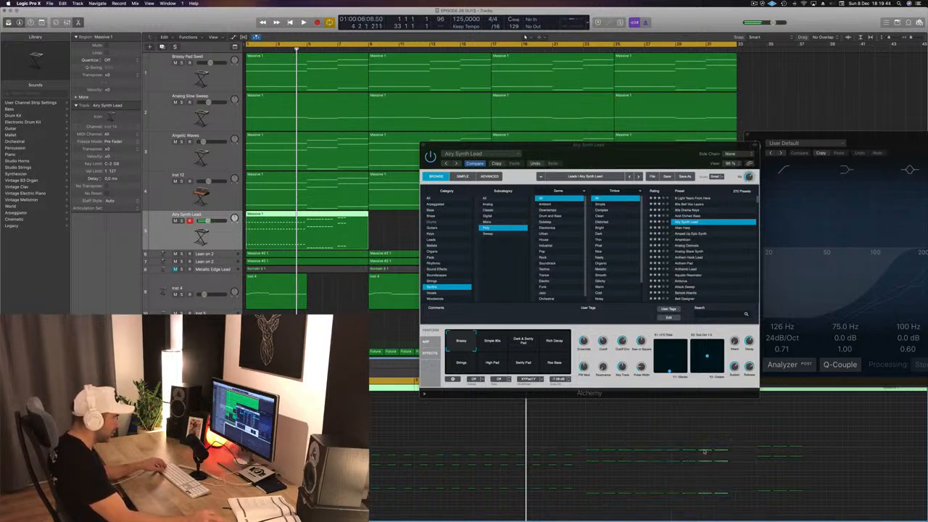
drag(704, 452, 743, 455)
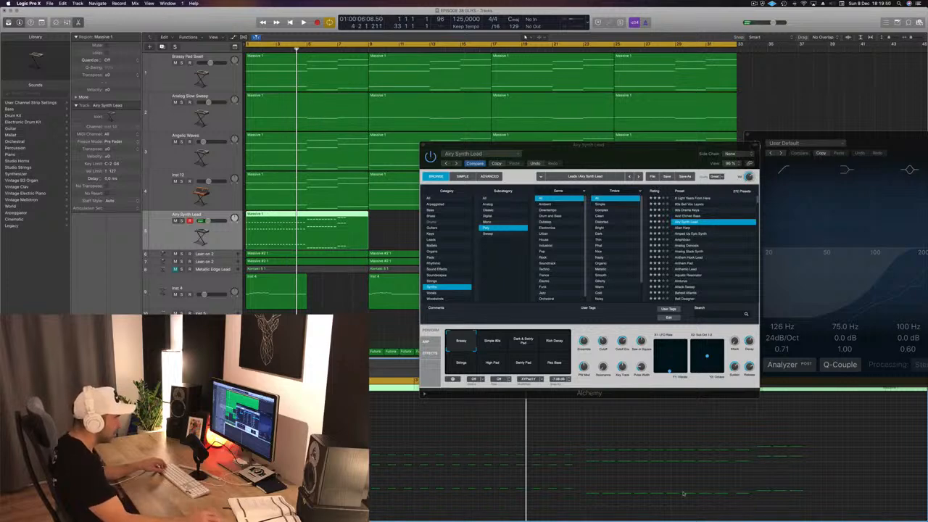
key(super+Right)
drag(830, 436, 806, 519)
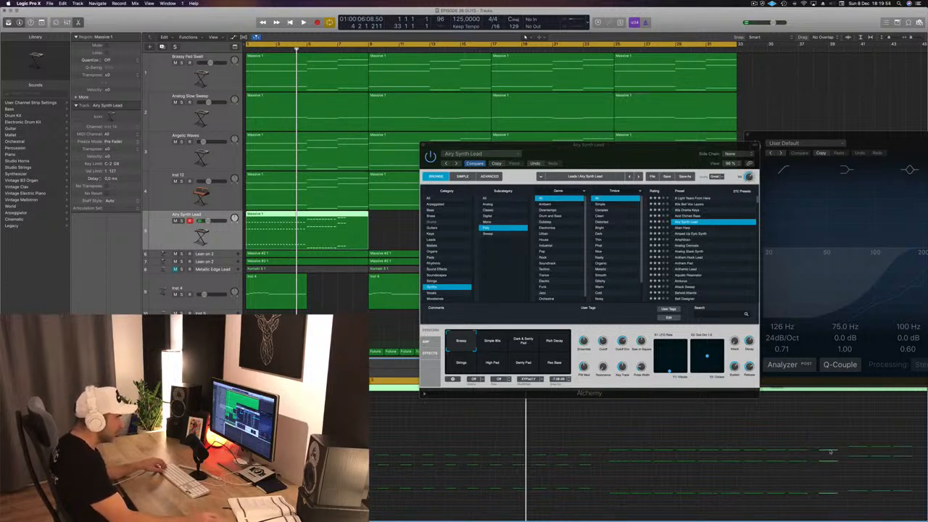
drag(831, 451, 825, 453)
scroll(832, 459, left, 3)
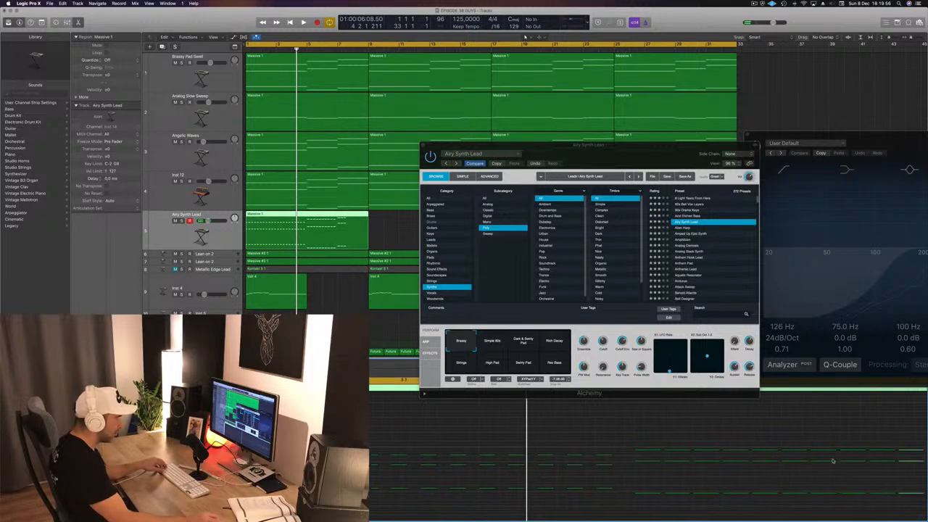
scroll(832, 458, left, 1)
Duplicate the third chord's stabs from bar 7 up to bar 9 and delete the surplus stab at the end.
drag(777, 439, 684, 511)
drag(689, 448, 752, 513)
drag(690, 438, 803, 499)
drag(689, 450, 777, 450)
drag(859, 434, 831, 507)
key(Delete)
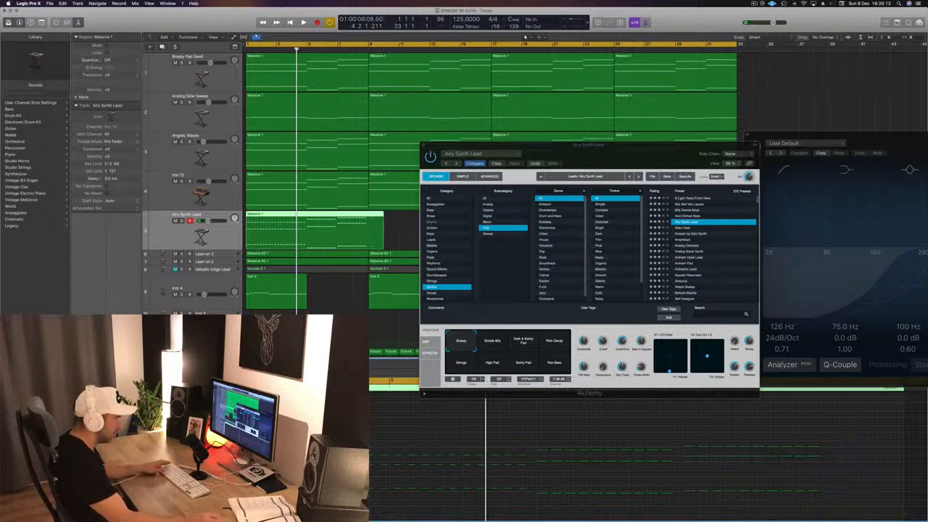
Trim the Airy Synth Lead region to end at bar 9 and shorten the second and third chords' stabs.
drag(902, 428, 828, 428)
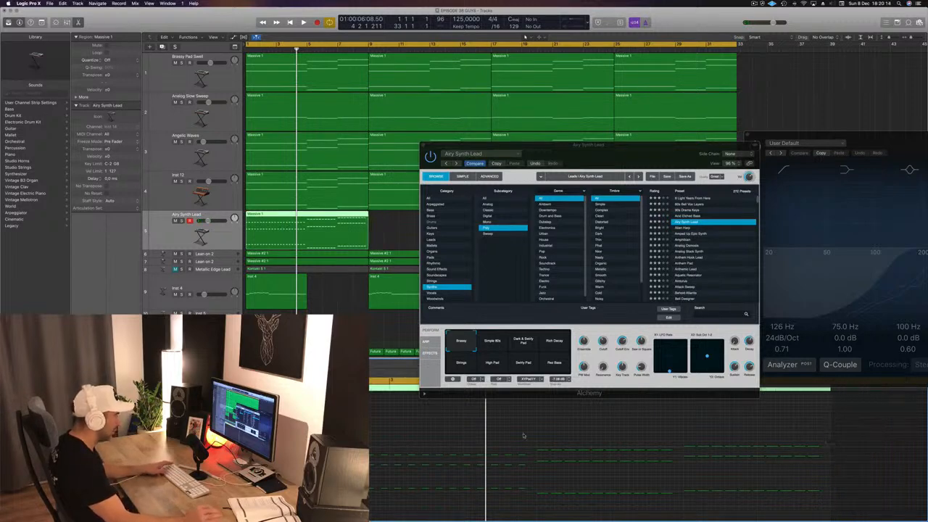
key(space)
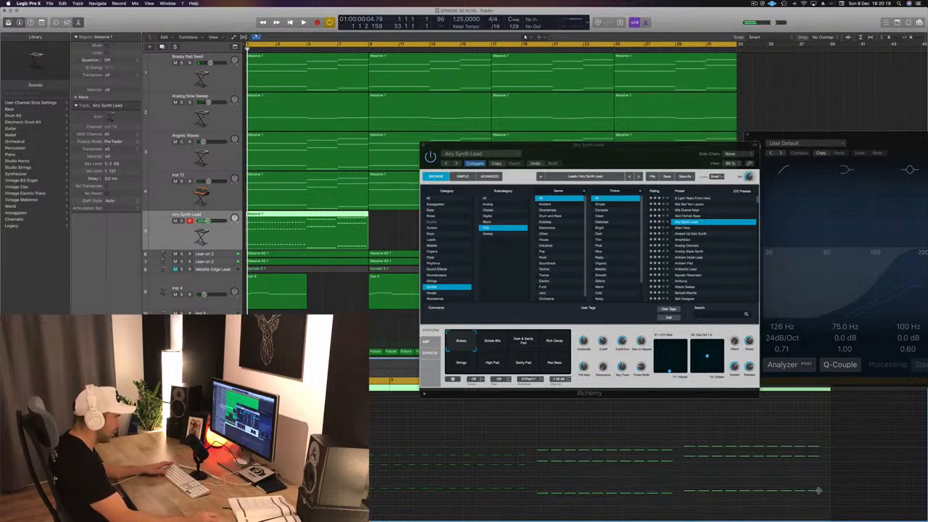
drag(818, 491, 810, 494)
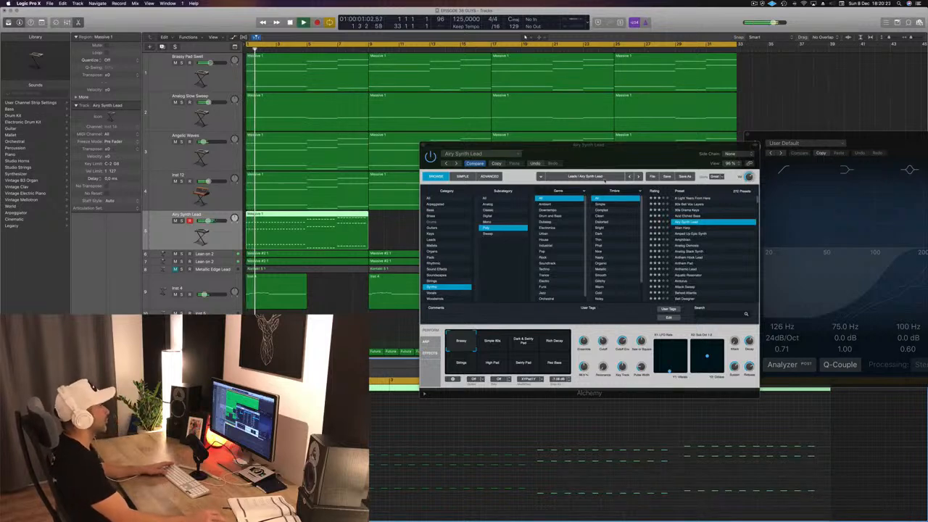
Copy the Airy Synth Lead region three times to fill the track up to bar 33 and select all its regions.
drag(683, 147, 927, 136)
drag(313, 225, 664, 216)
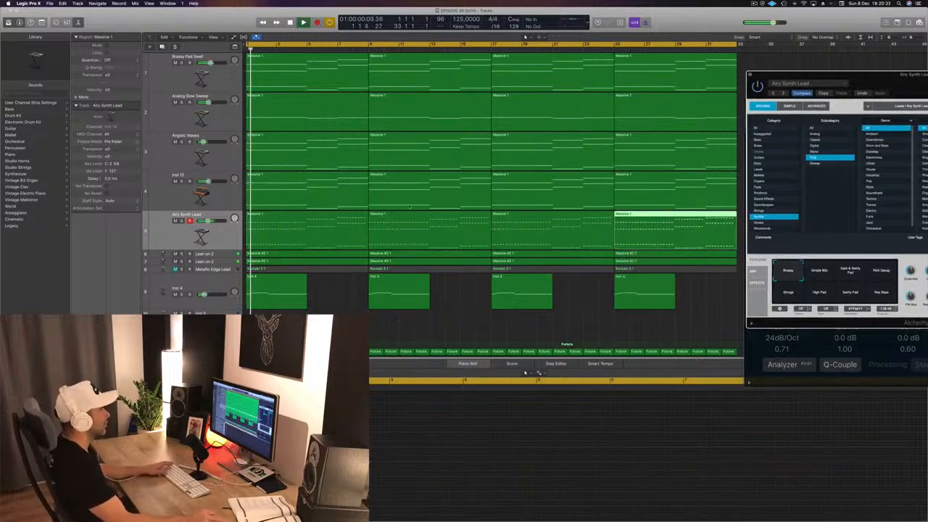
click(224, 229)
Audition the Airy Synth Lead performance snapshots during playback, including Rich Decay, Strings and High Pad, and return to the first snapshot.
drag(852, 78, 472, 71)
key(space)
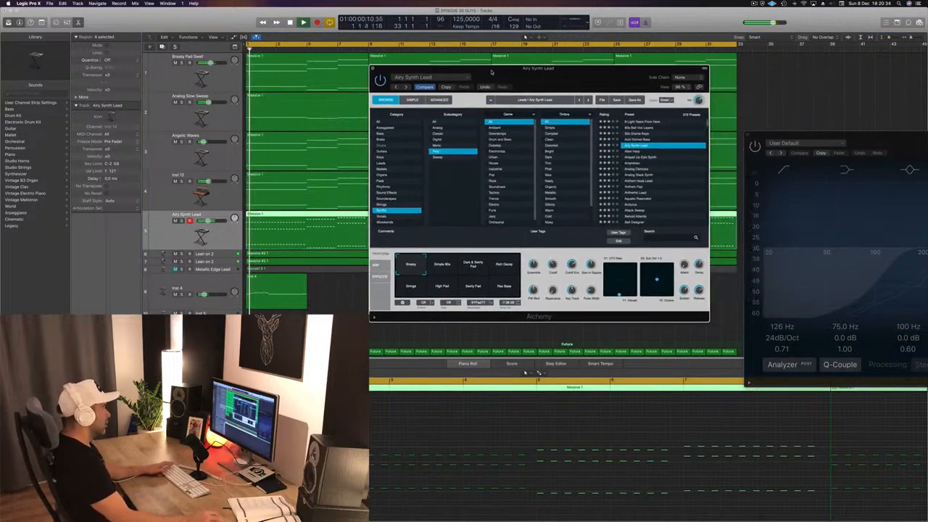
key(space)
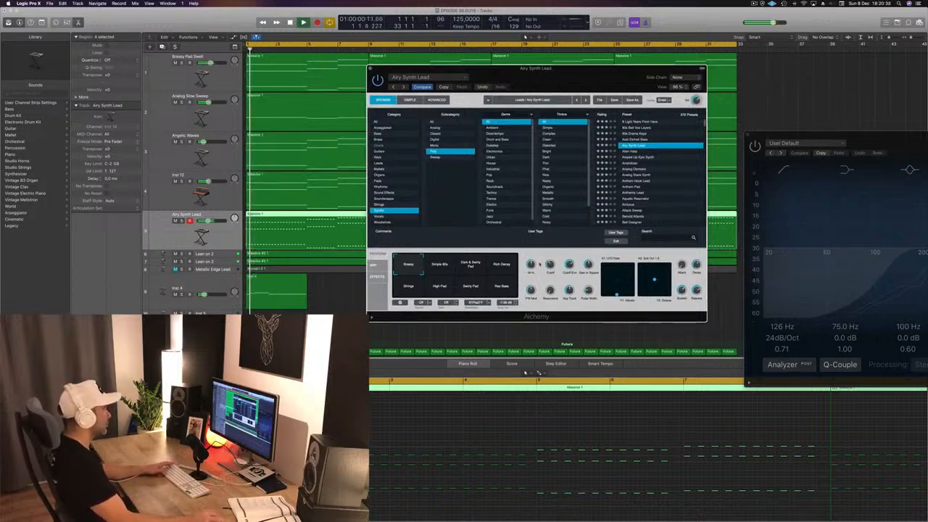
click(444, 266)
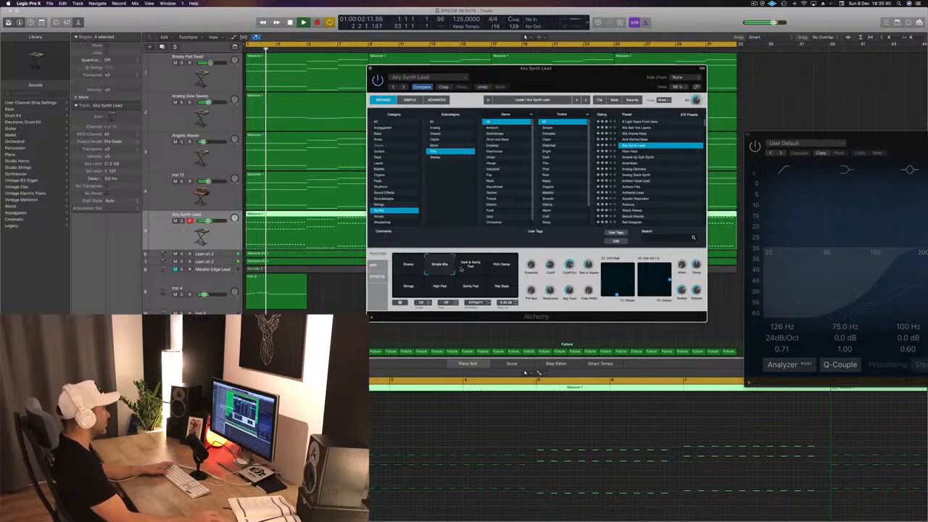
click(496, 267)
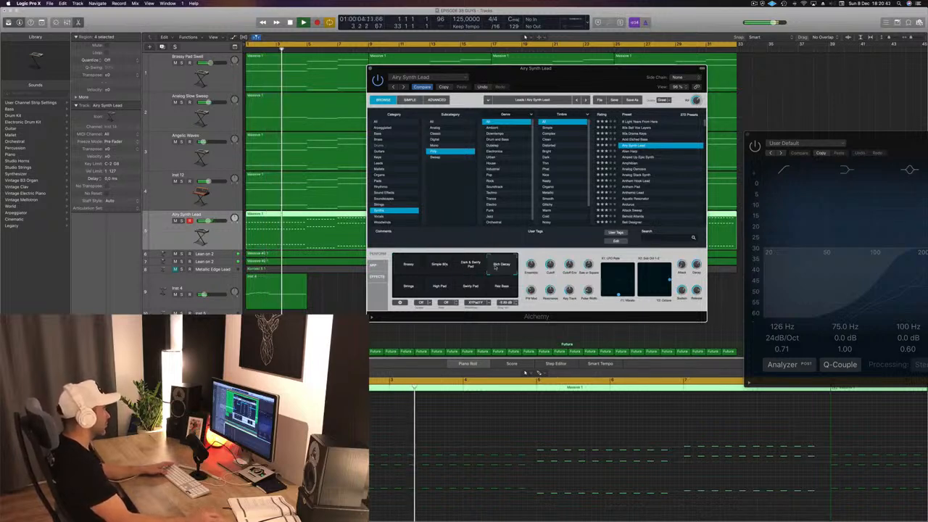
click(408, 286)
click(447, 288)
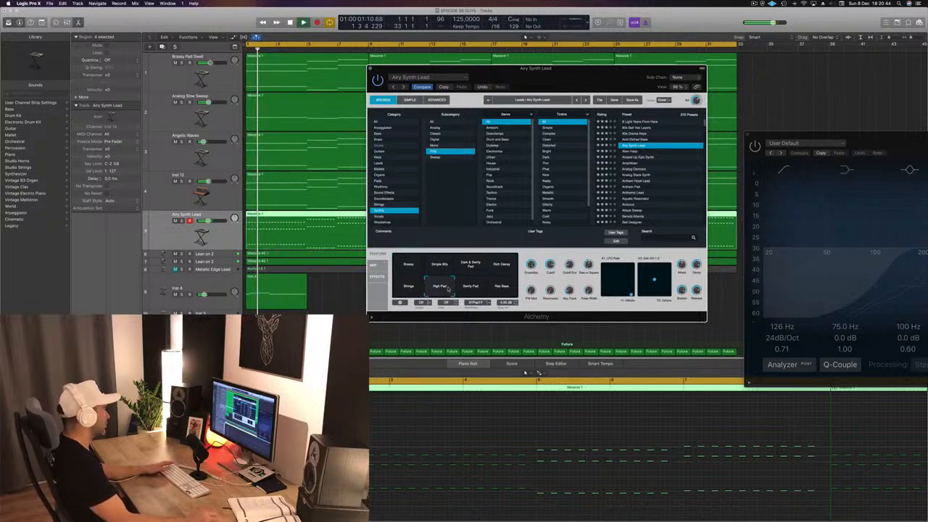
click(472, 288)
click(498, 288)
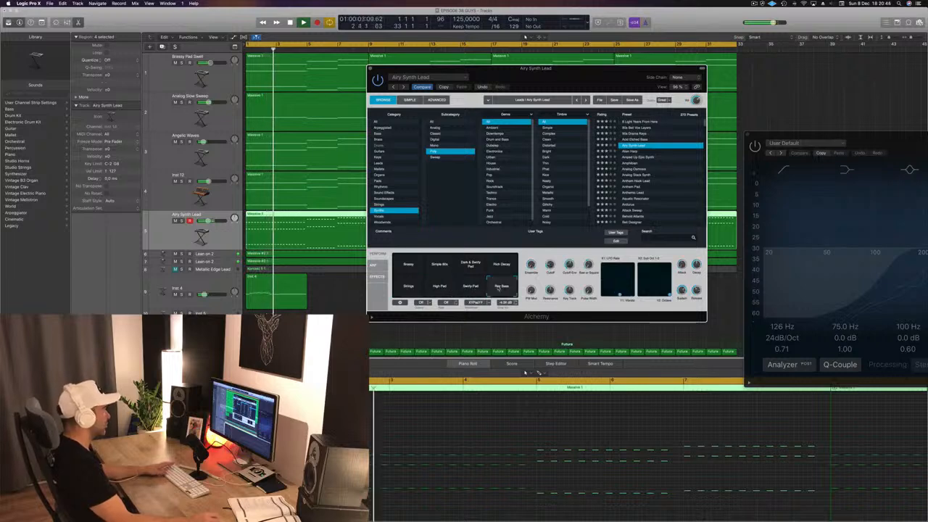
key(space)
key(space)
click(409, 266)
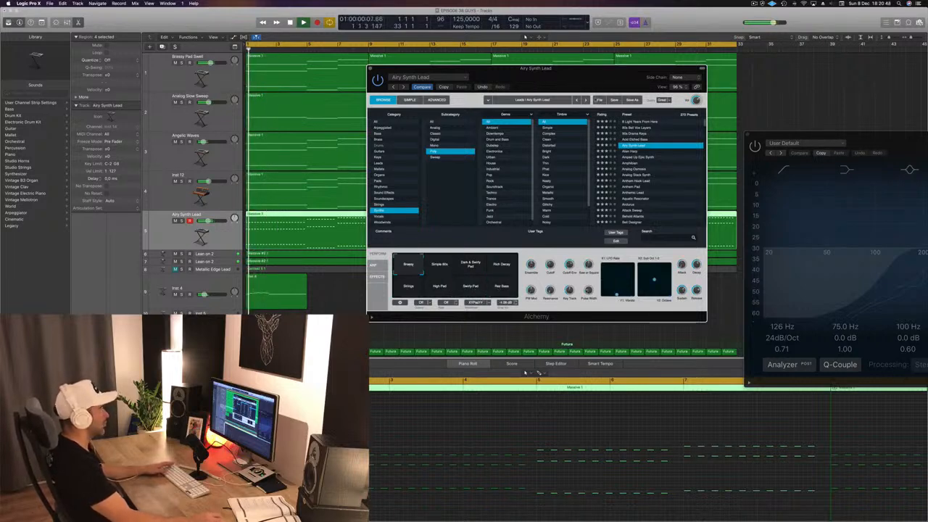
Audition the Amped Up Epic Synth, Amphibian, Analog Osmosis and Anthem Pad presets on the stab track.
drag(621, 78, 578, 143)
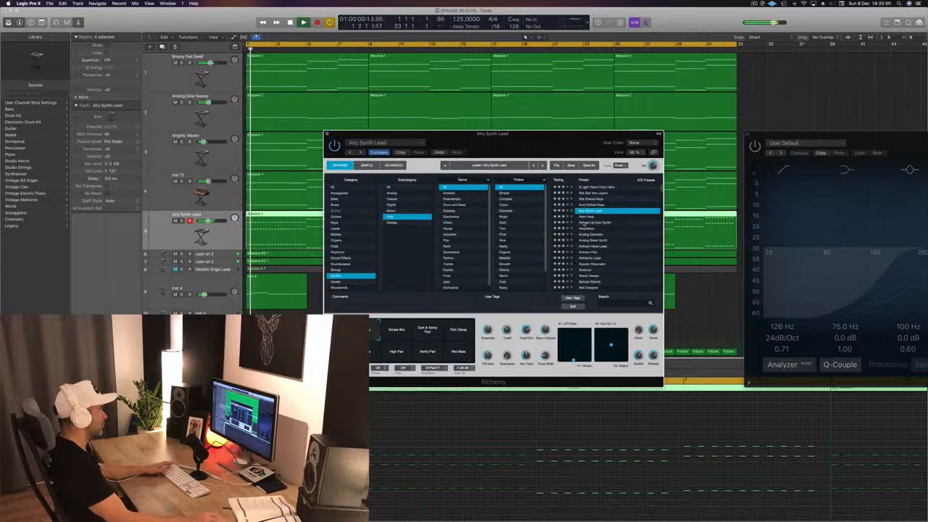
click(594, 224)
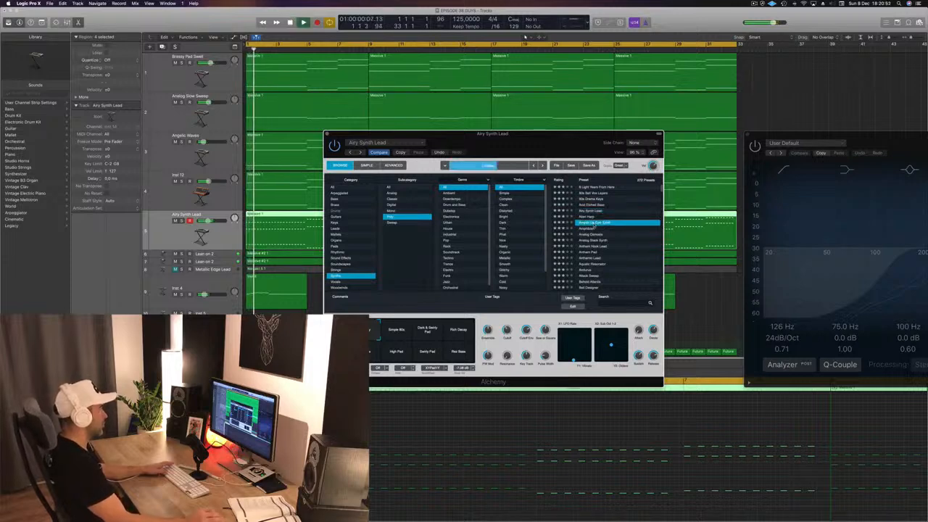
key(space)
click(581, 229)
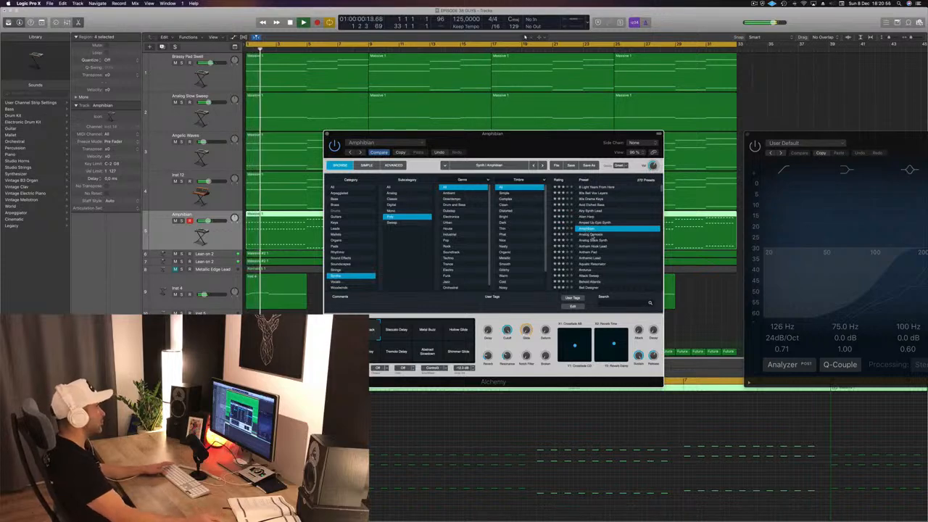
click(592, 235)
key(space)
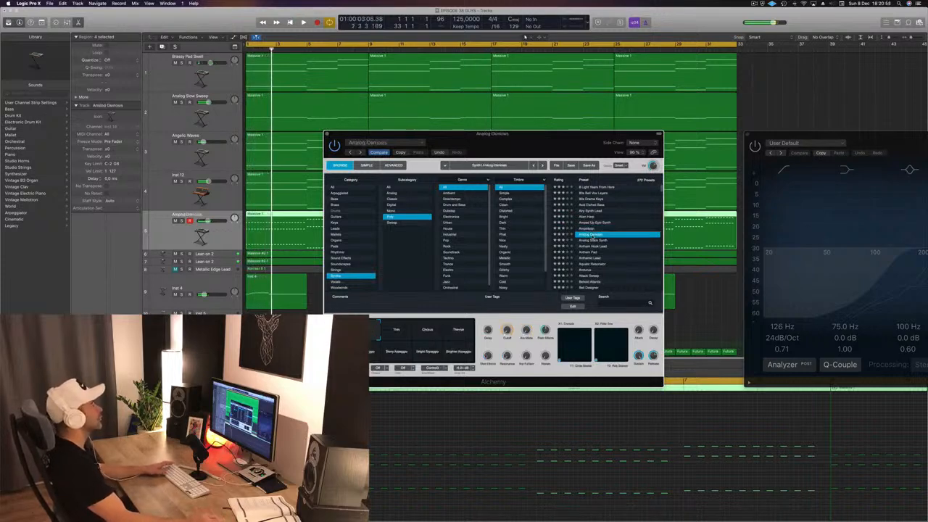
click(595, 252)
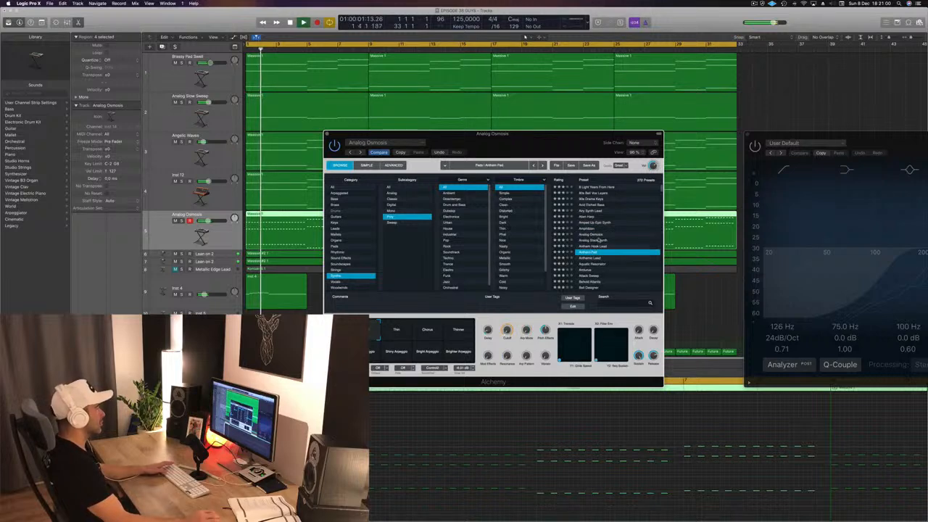
key(space)
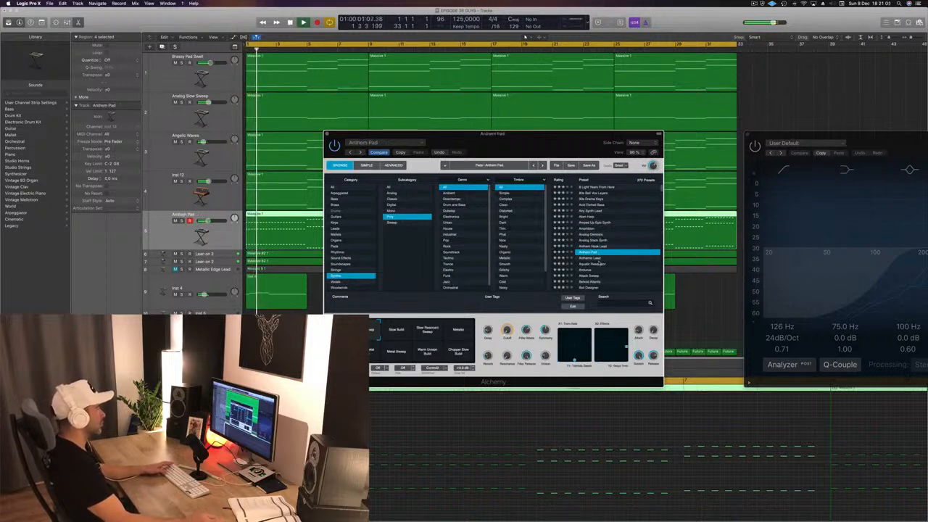
Audition the Behold Atlantis, Bending Around Synth, Bite String and Brittle presets on the stab track.
scroll(613, 247, down, 3)
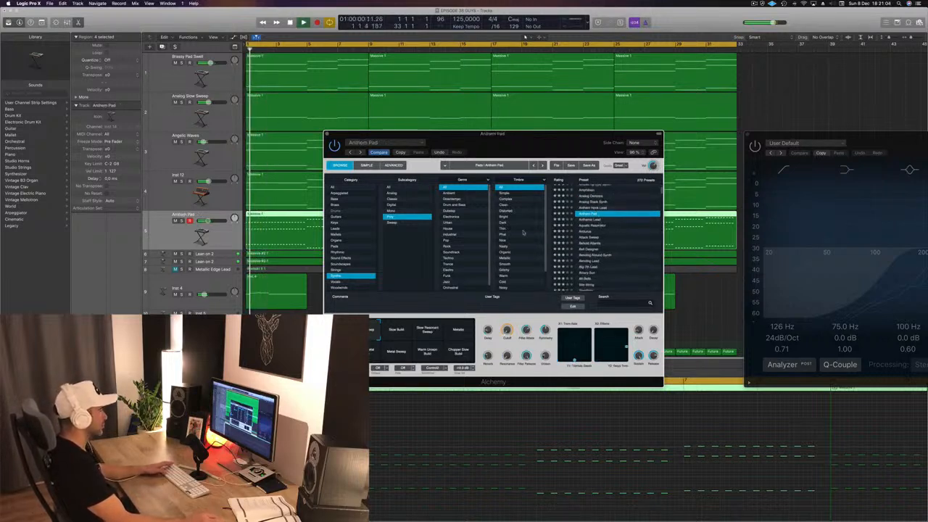
scroll(523, 232, down, 3)
scroll(582, 248, down, 1)
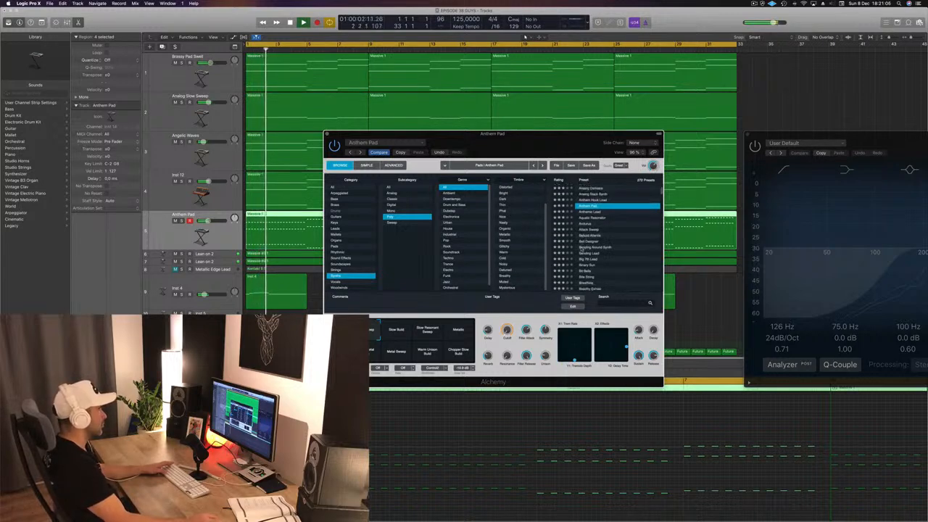
click(586, 236)
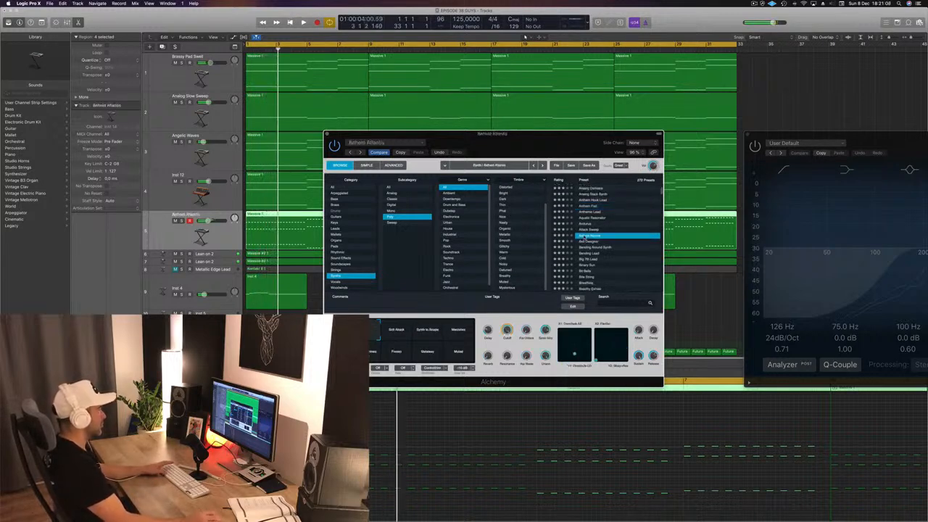
click(589, 247)
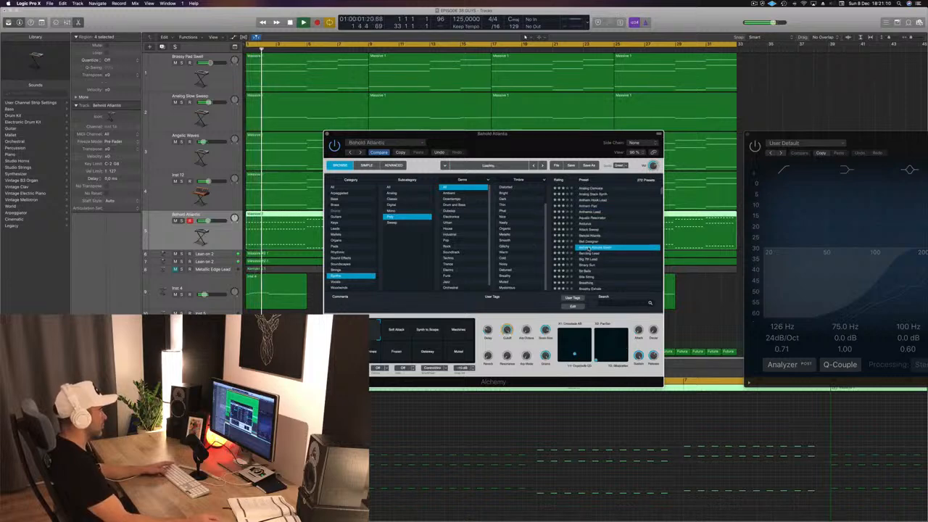
scroll(589, 248, down, 4)
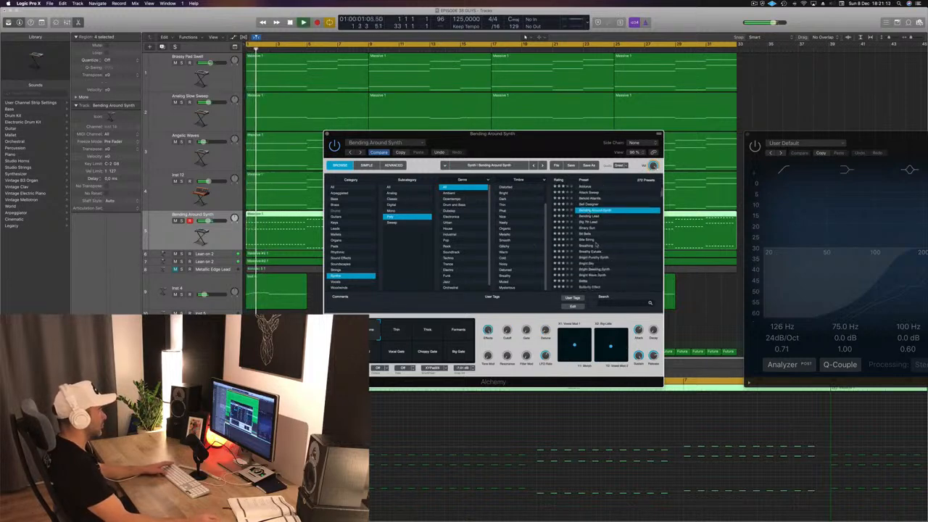
click(585, 241)
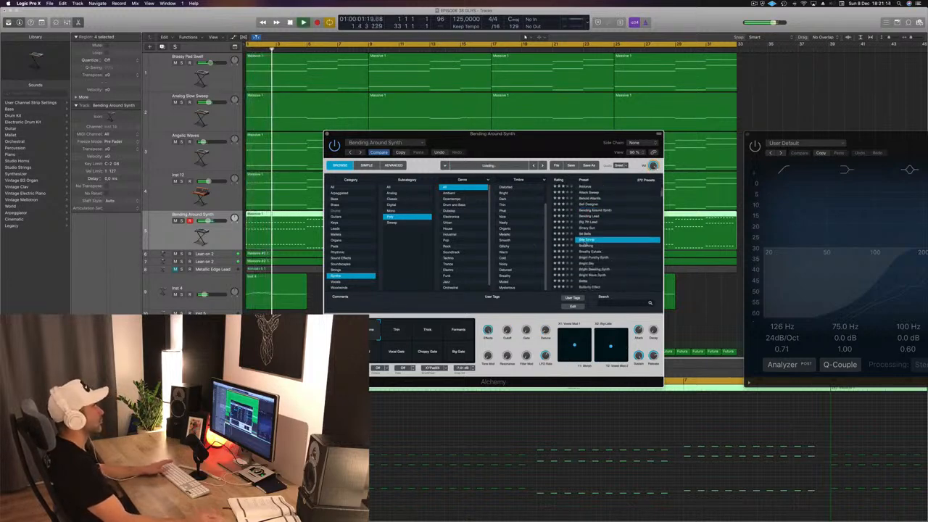
scroll(587, 243, down, 3)
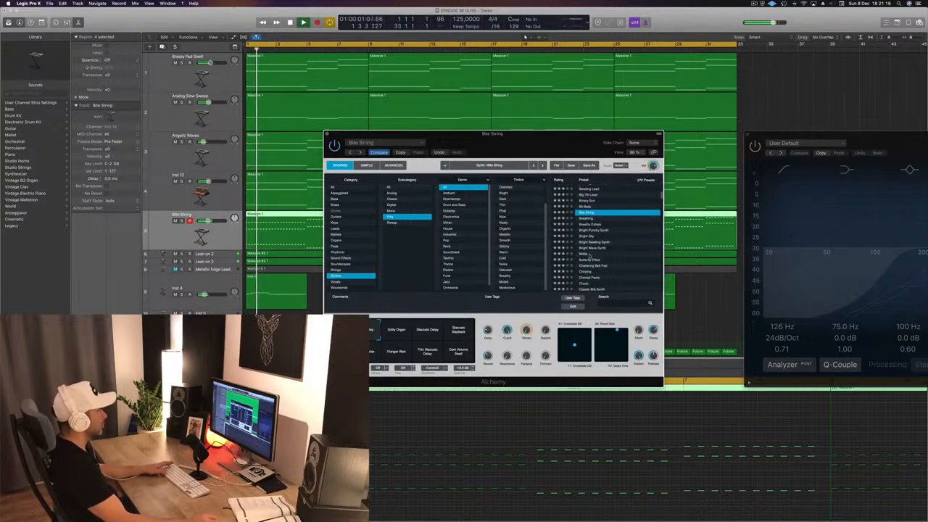
click(584, 254)
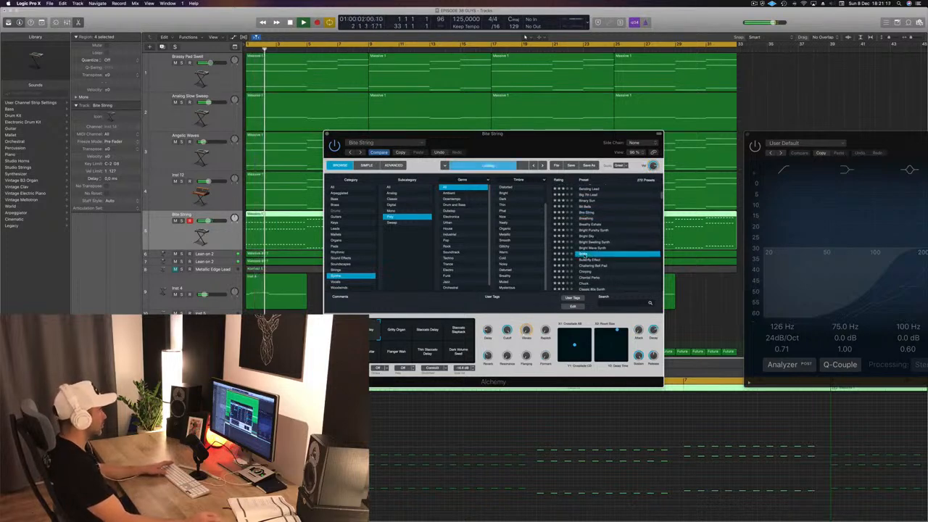
Show all synth subcategories and audition the 7th Player preset's snapshots, including Big & Wide, Static Pulse, Pulse, Dark, Metal and Reverse Pulse.
click(391, 187)
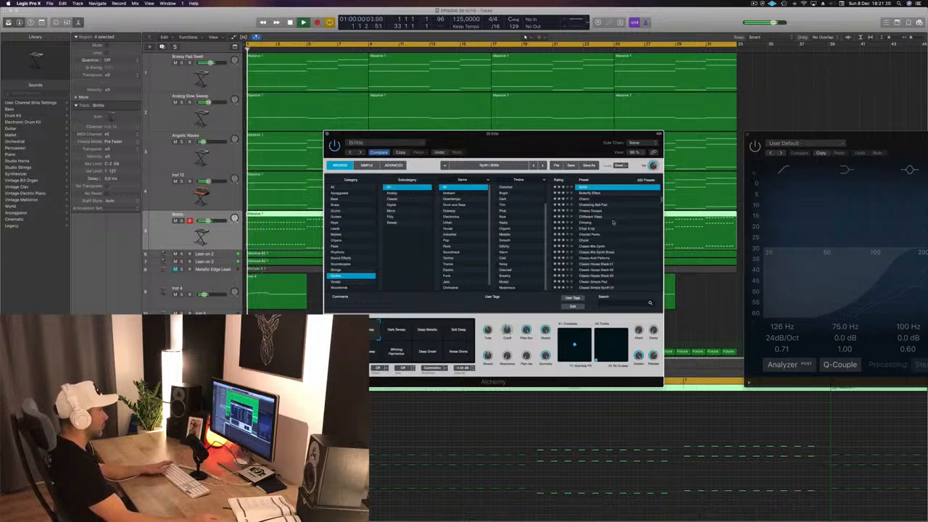
scroll(613, 221, up, 5)
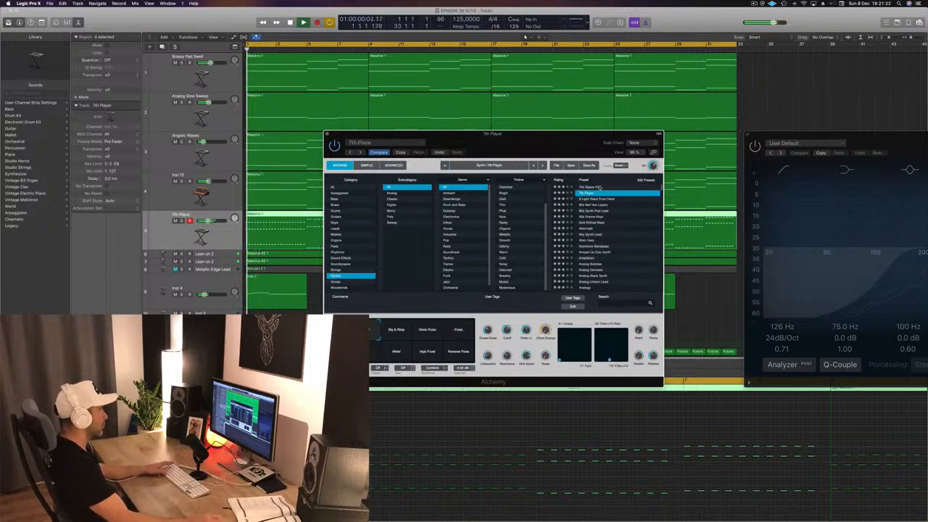
drag(581, 142, 719, 146)
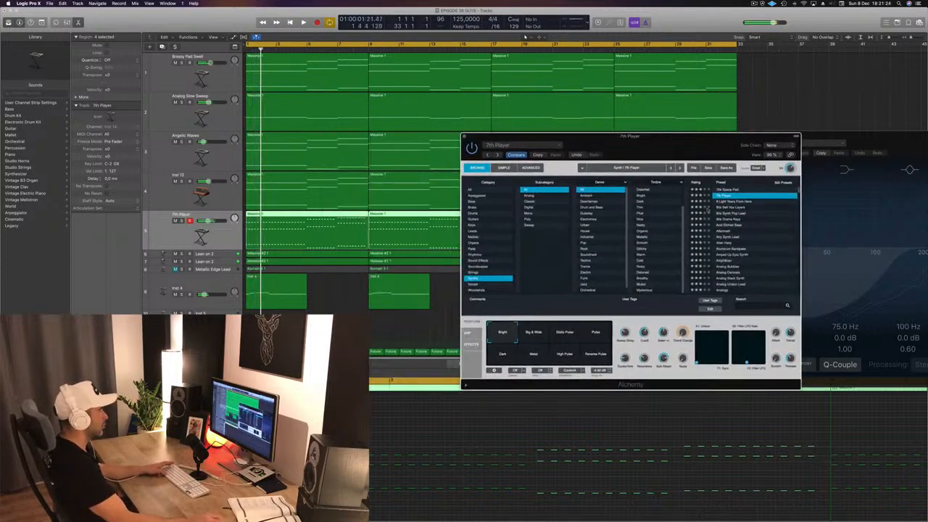
click(535, 334)
click(564, 335)
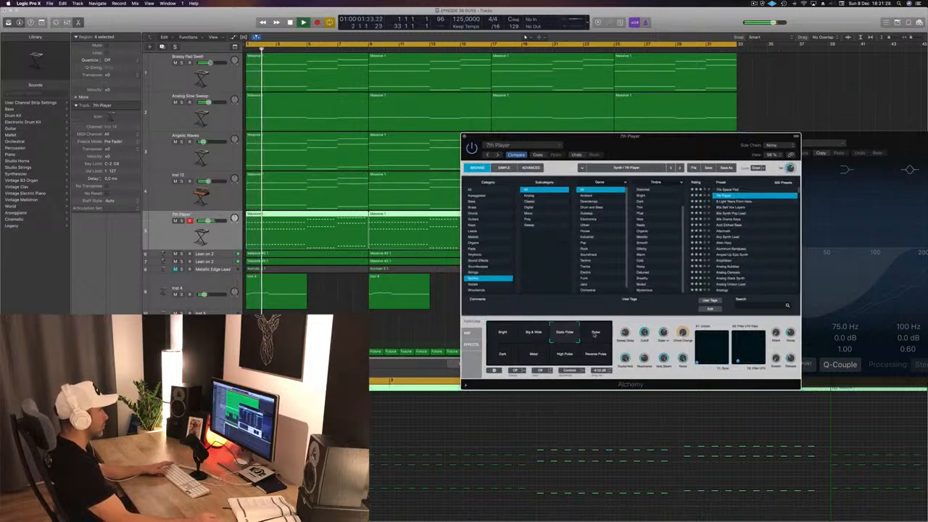
click(595, 333)
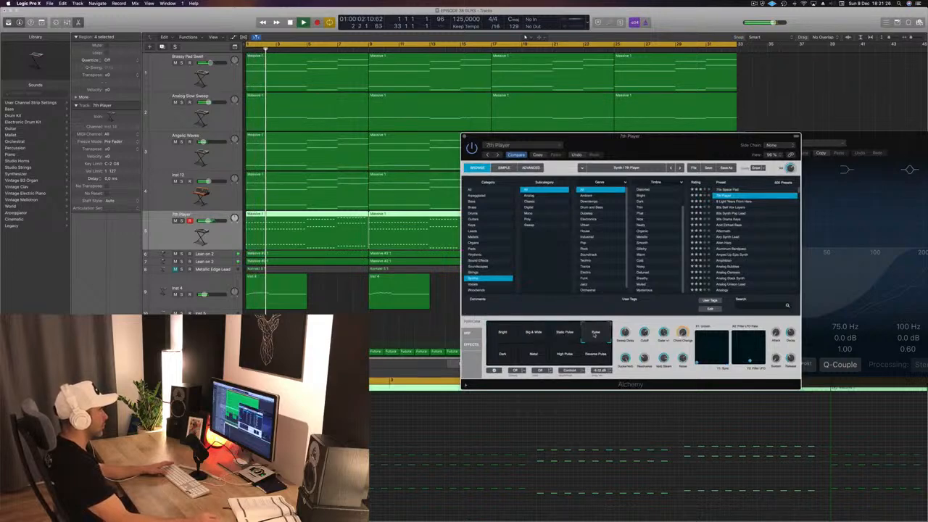
click(502, 355)
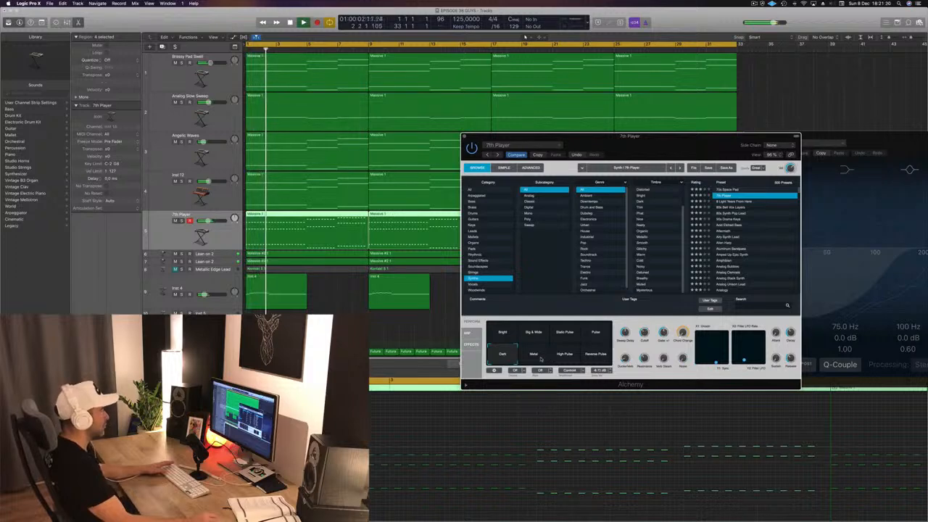
click(538, 356)
click(564, 355)
click(595, 355)
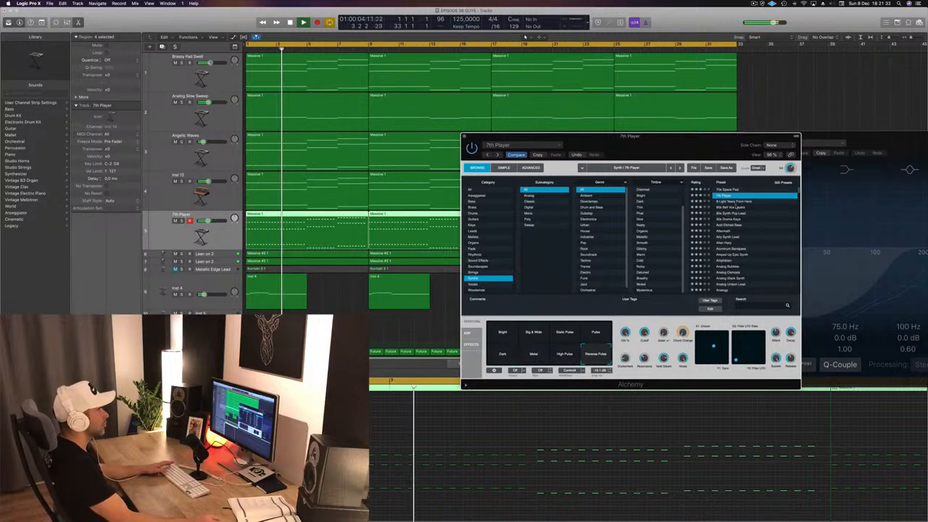
Audition the 80s Bell Vox Layers and 80s Synth Pop Lead presets, trying the latter's Pluck and Brass Lead snapshots.
click(729, 207)
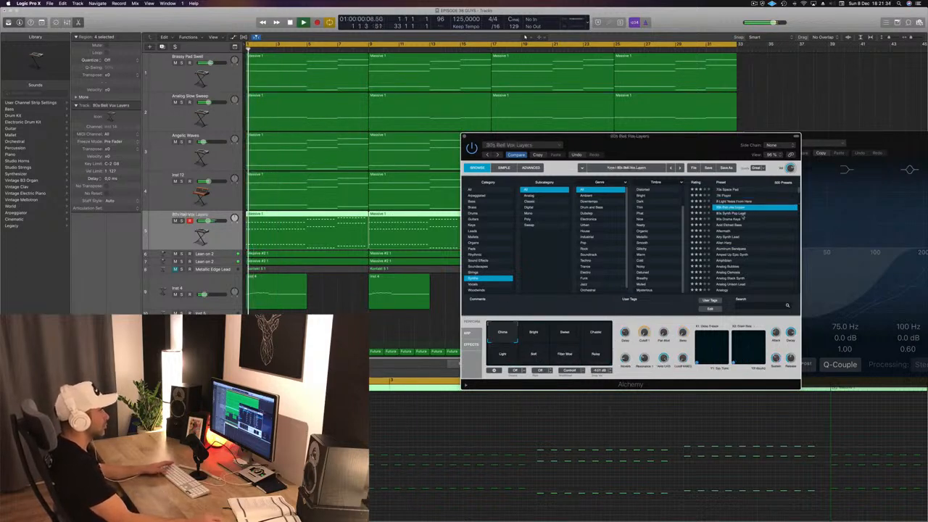
drag(698, 139, 585, 126)
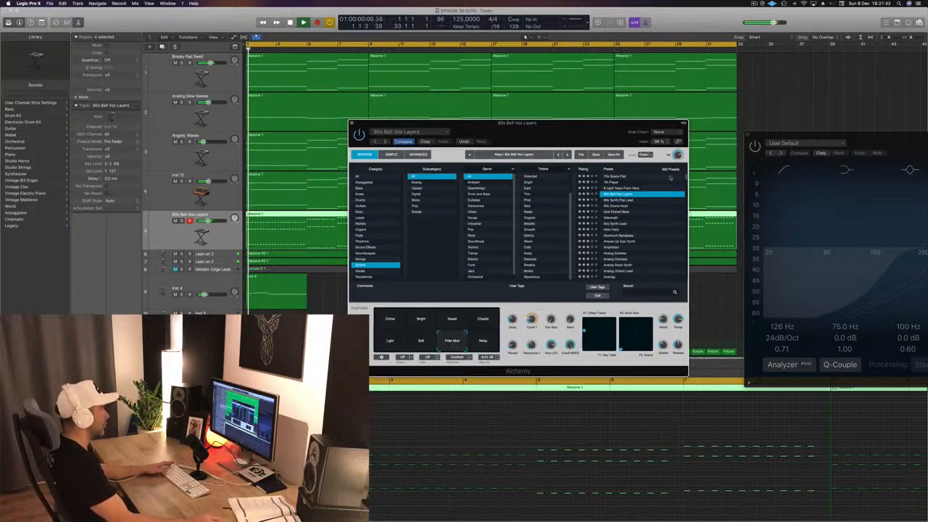
key(Down)
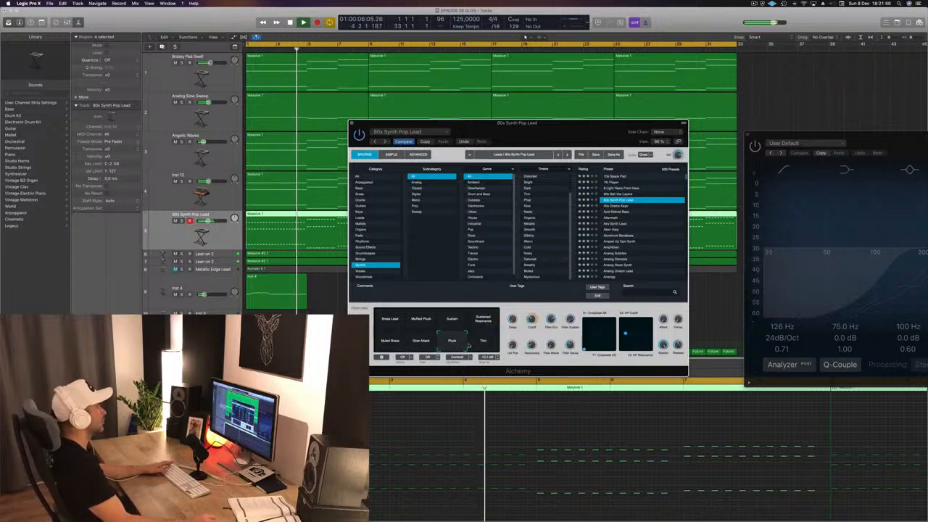
click(385, 321)
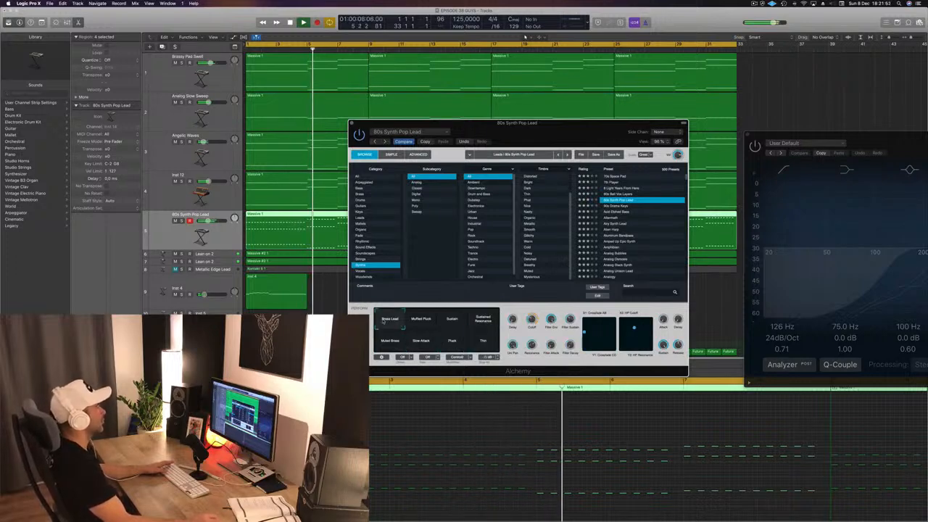
key(space)
key(space)
Audition the 80s Drama Keys, Acid Etched Bass, Aftermath and Alien Harp presets, restarting playback between sounds.
click(614, 207)
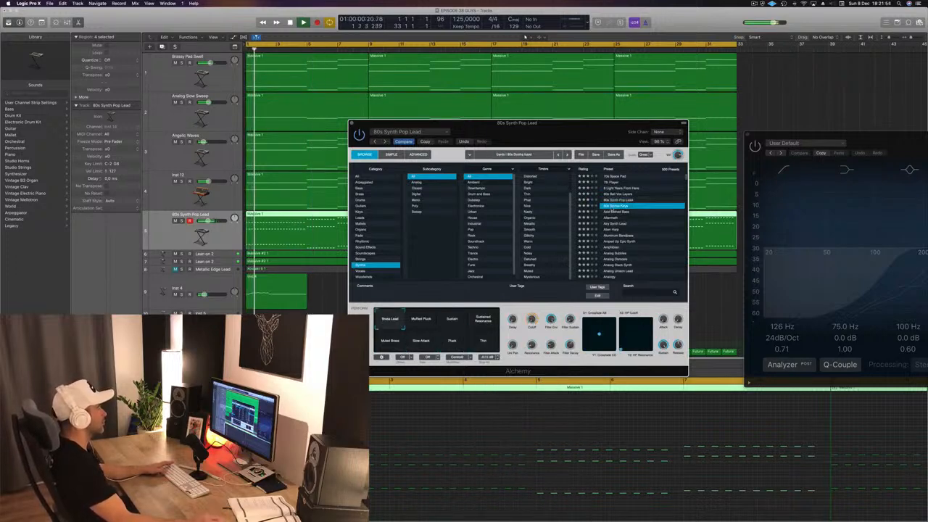
key(space)
key(space)
click(614, 213)
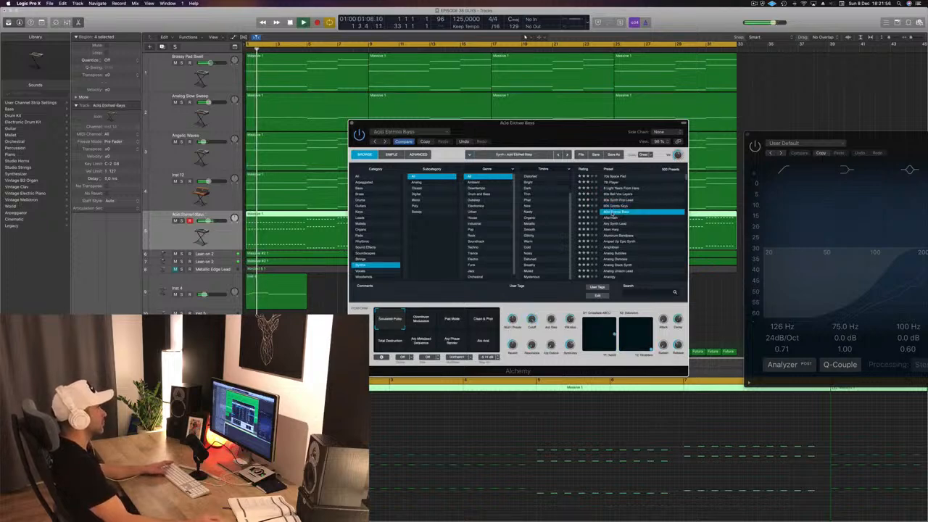
key(space)
key(space)
click(609, 218)
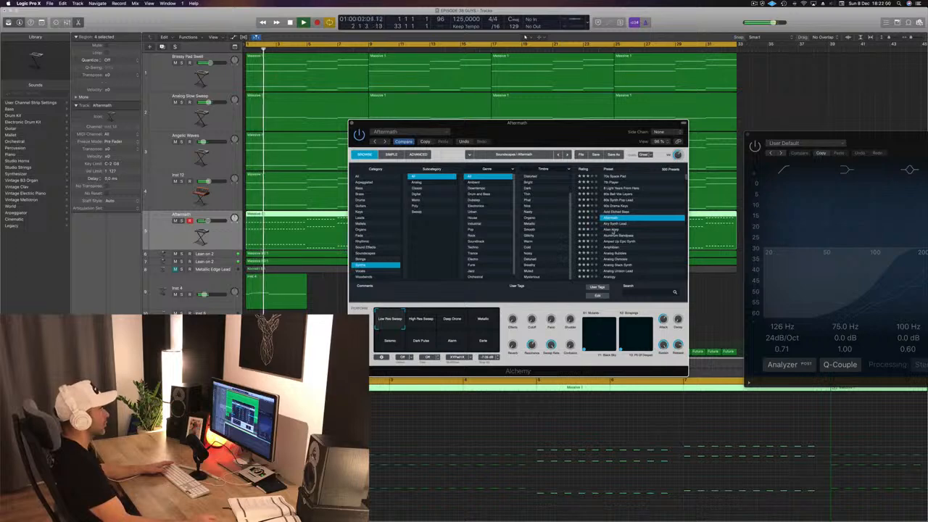
click(613, 229)
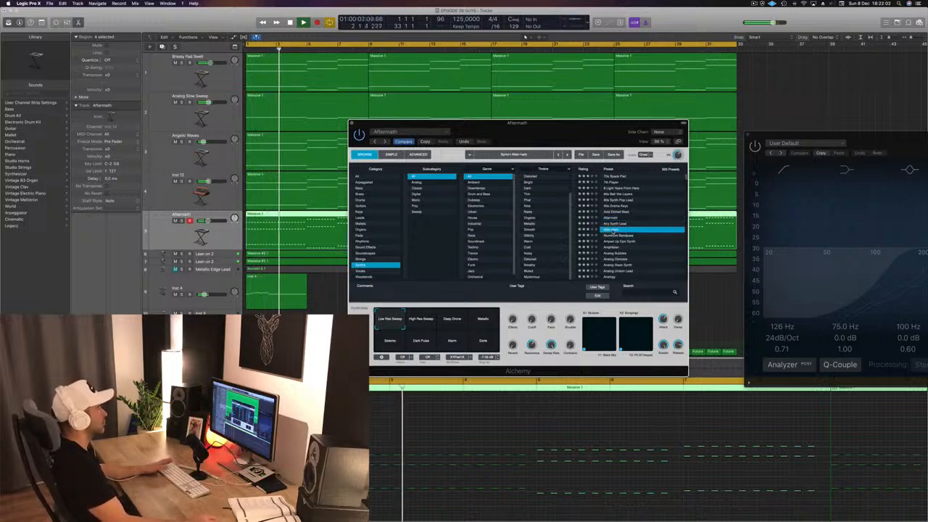
key(space)
key(space)
Load the Aluminum Bandpass preset and audition its Warm Pluck, Resonant Unison, Comb Sweep, Ringing and Staccato snapshots.
click(615, 235)
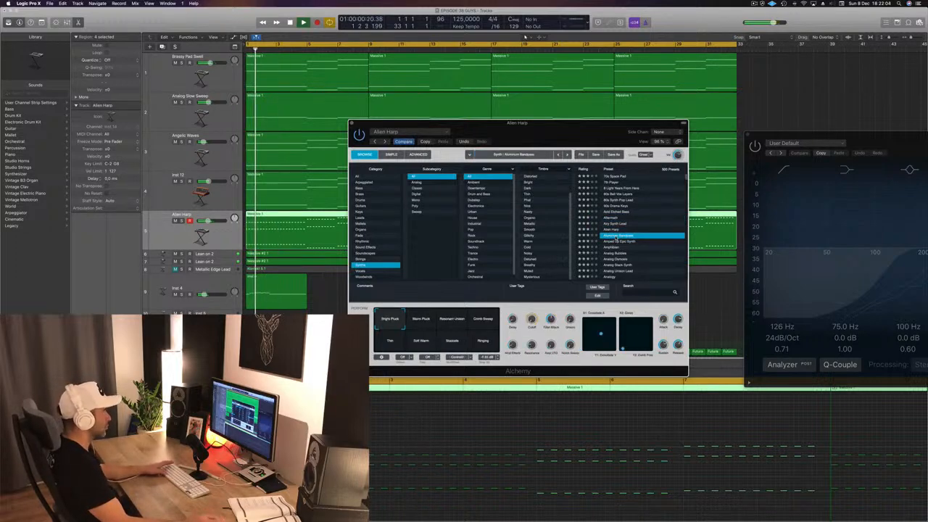
key(space)
key(space)
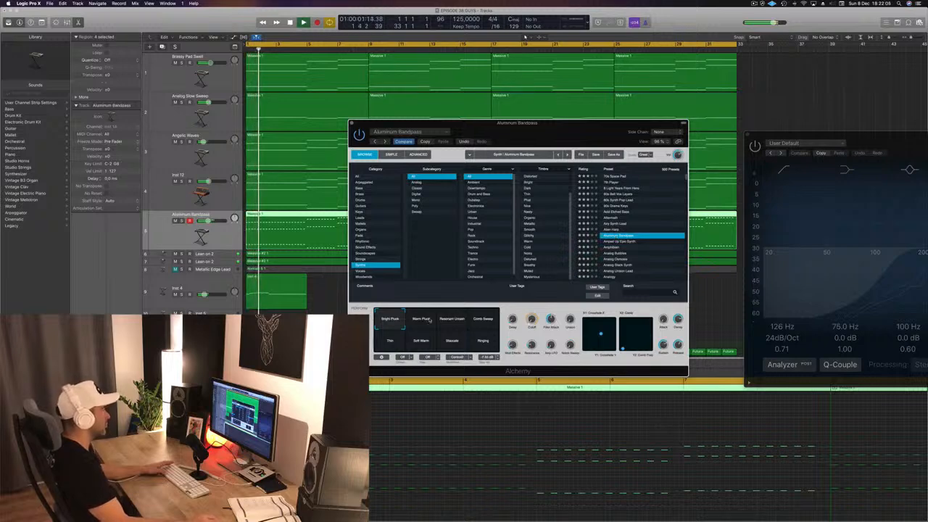
click(430, 320)
click(452, 320)
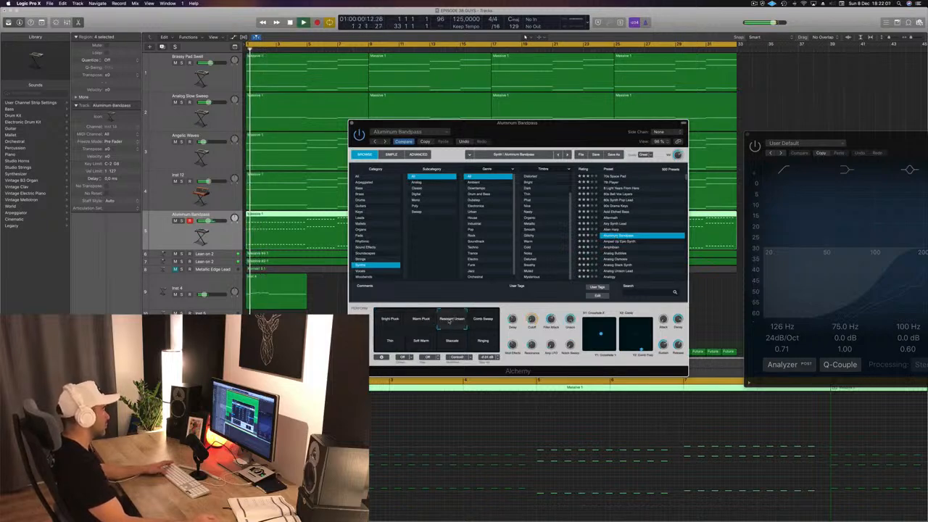
click(485, 321)
click(482, 342)
click(451, 341)
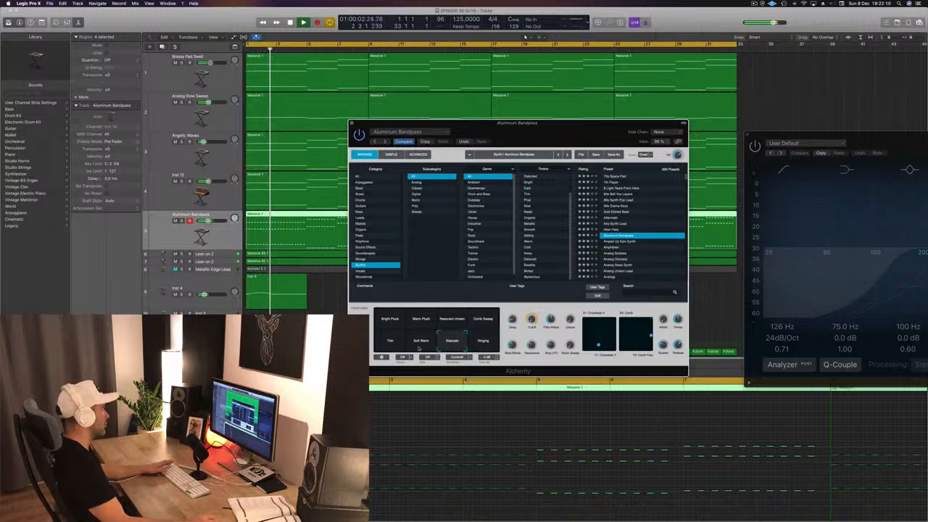
Reposition the Alchemy window and compare Aluminum Bandpass's Soft Warm and Comb Sweep snapshots during playback.
drag(549, 126, 546, 34)
click(169, 234)
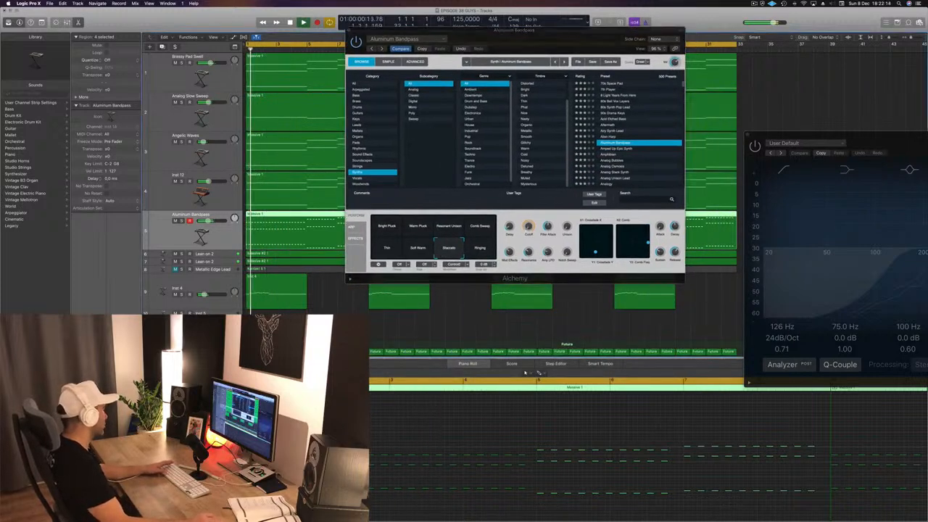
mouse_move(105, 378)
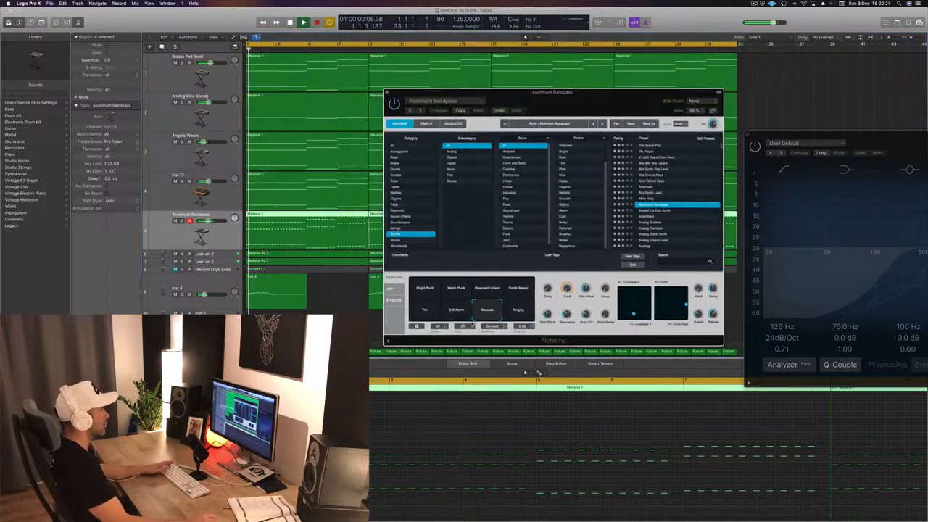
click(457, 312)
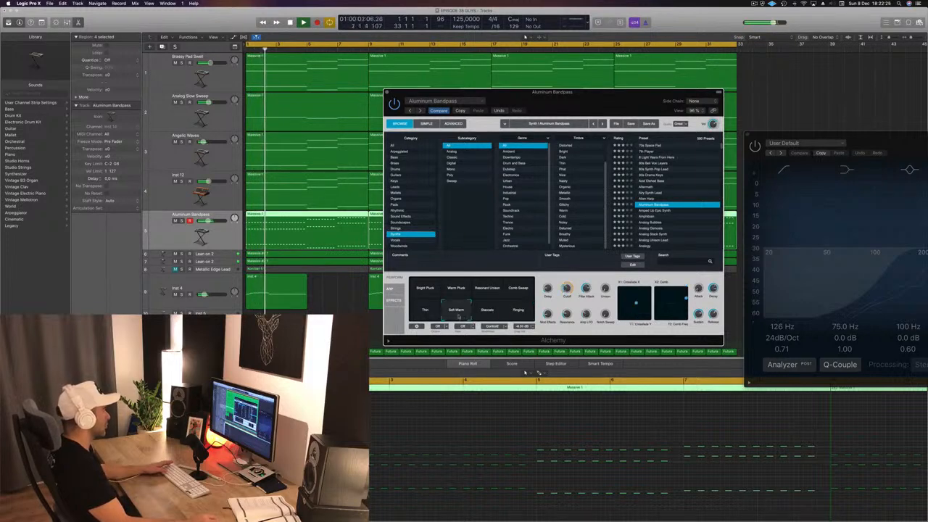
click(518, 290)
Audition the Amped Up Epic Synth, Amphibian, Analog Bubbles, Analog Osmosis and Analog Stack Synth presets on the stab track.
key(Down)
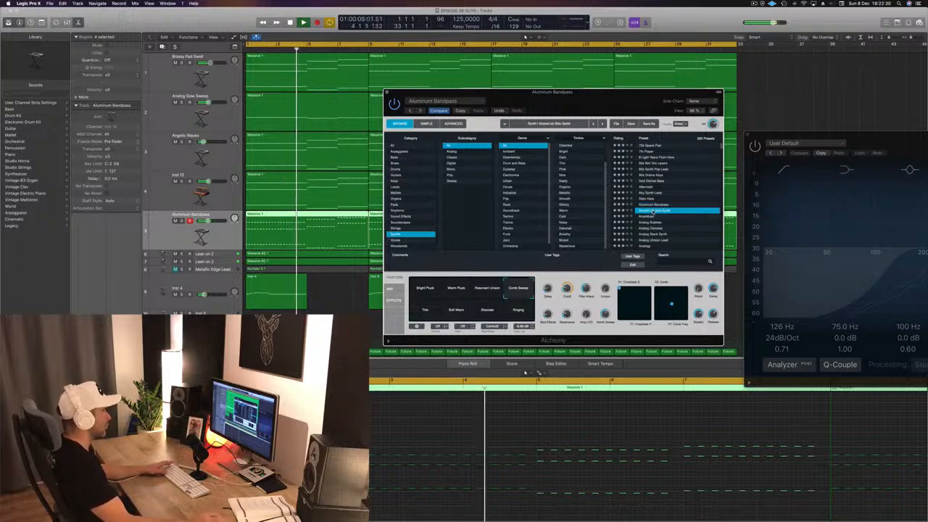
key(Down)
key(Return)
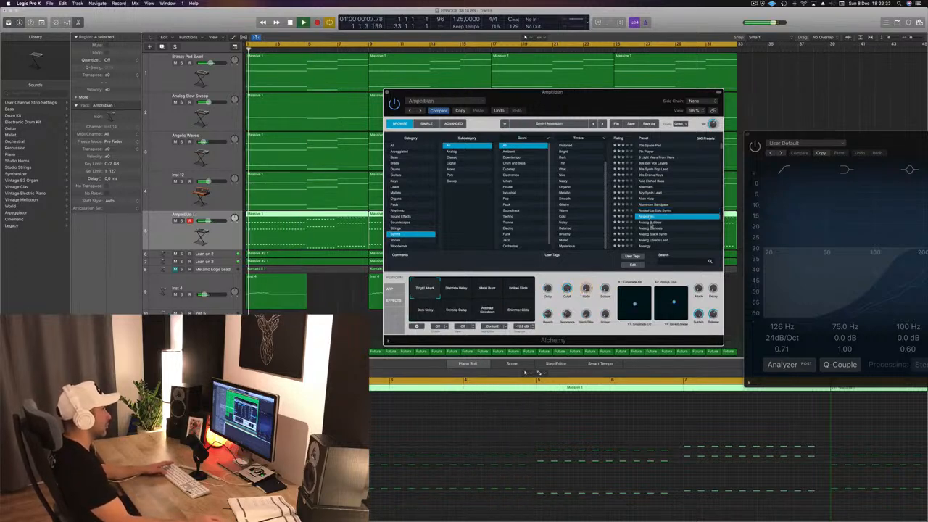
key(Down)
key(space)
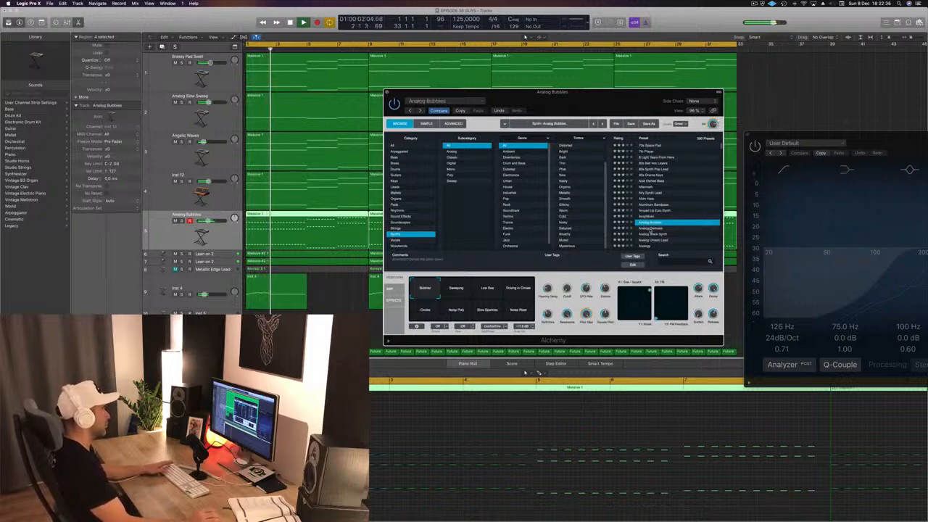
key(Return)
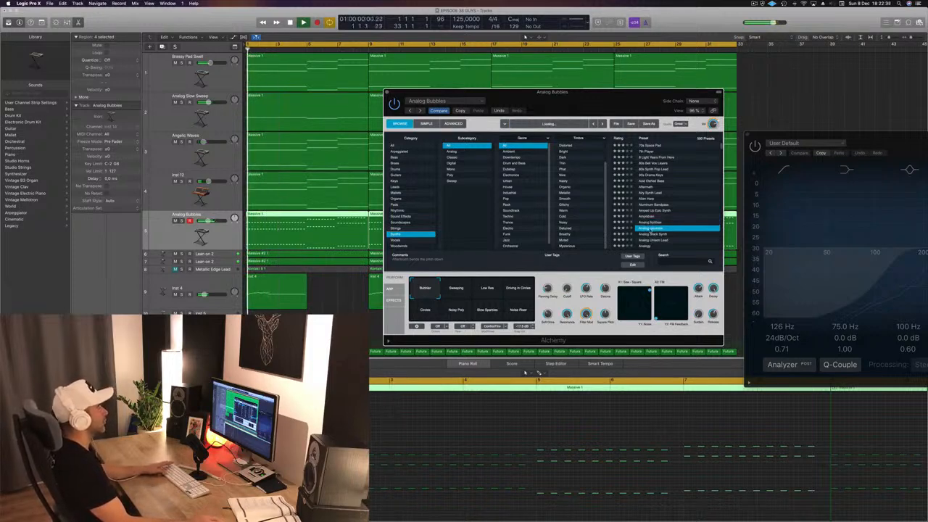
key(Down)
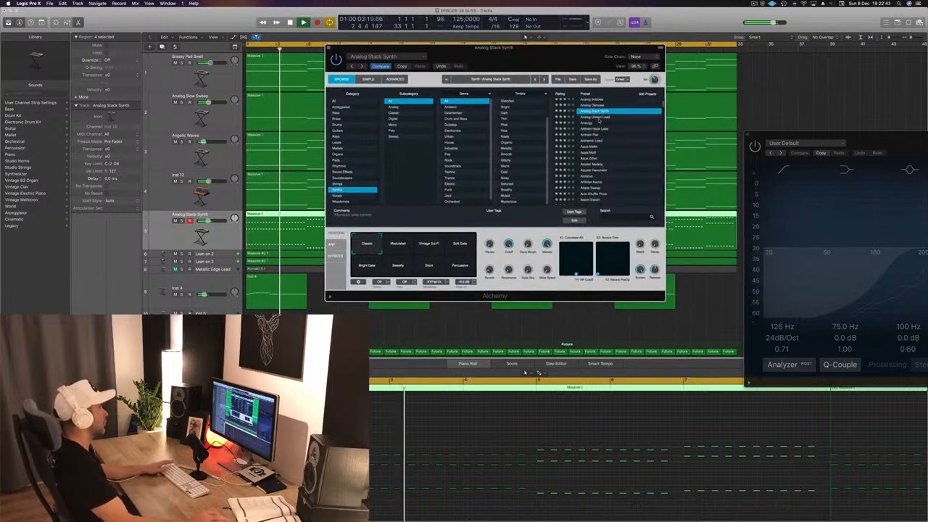
Audition the Analogy, Anthem Hook Lead, Anthemic Lead and Aqua Zither presets on the stab track.
key(Down)
key(Down)
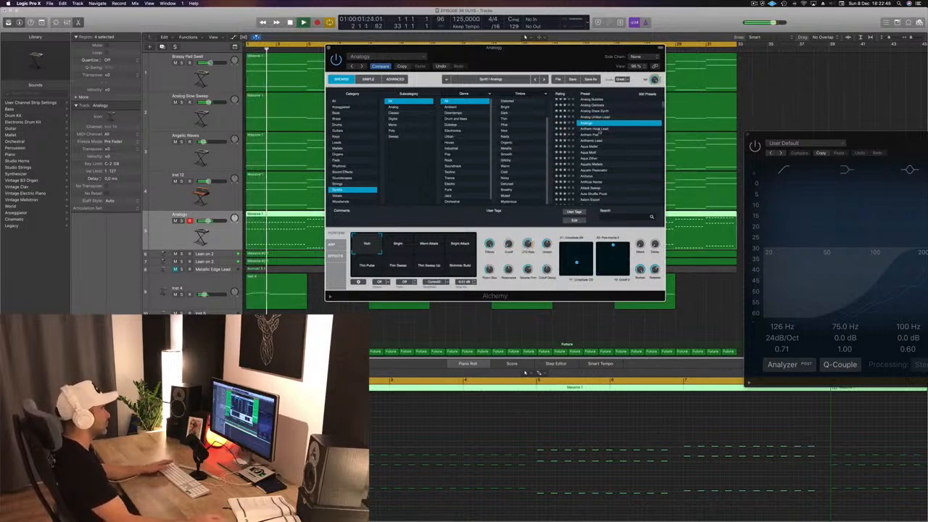
key(Down)
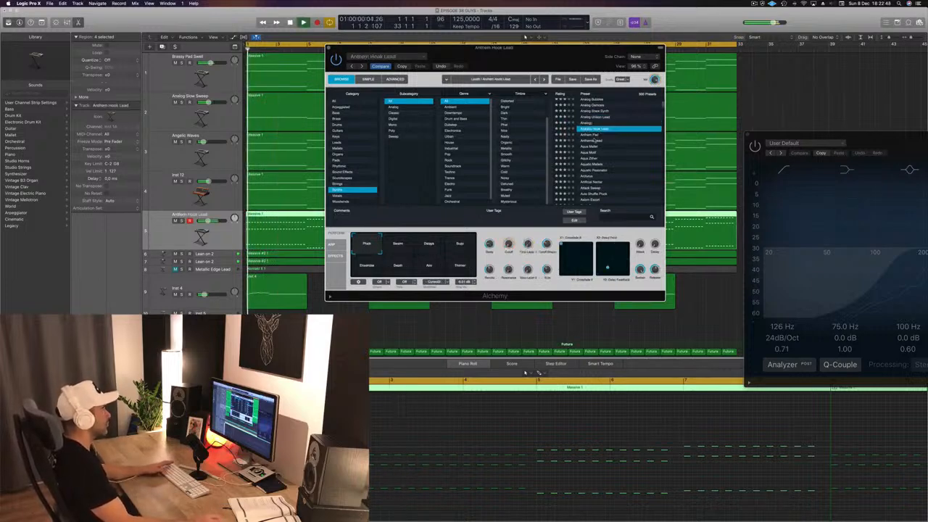
key(Down)
key(Down)
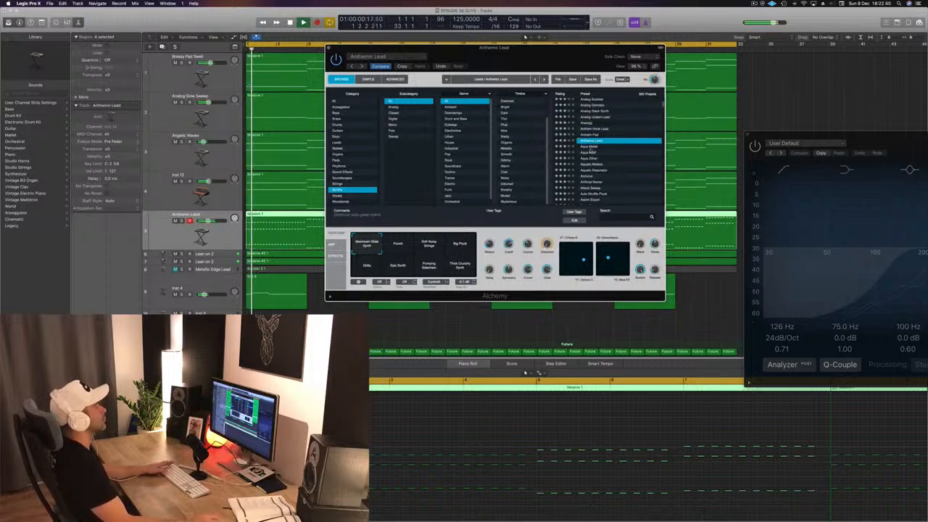
key(Down)
key(Down)
key(Down)
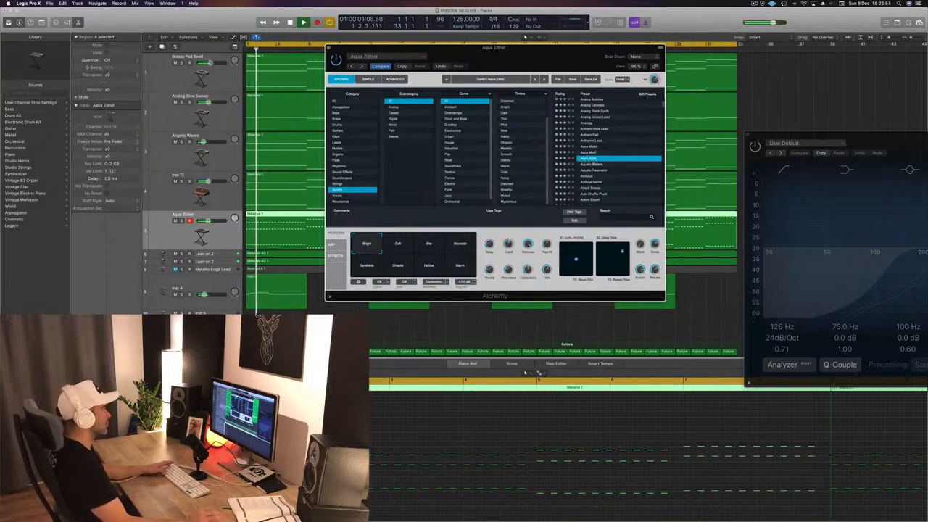
Reposition the Alchemy window and audition Aqua Zither's snapshots during playback, including Soft, Synthetic, Chaotic and Warm.
drag(591, 63, 614, 78)
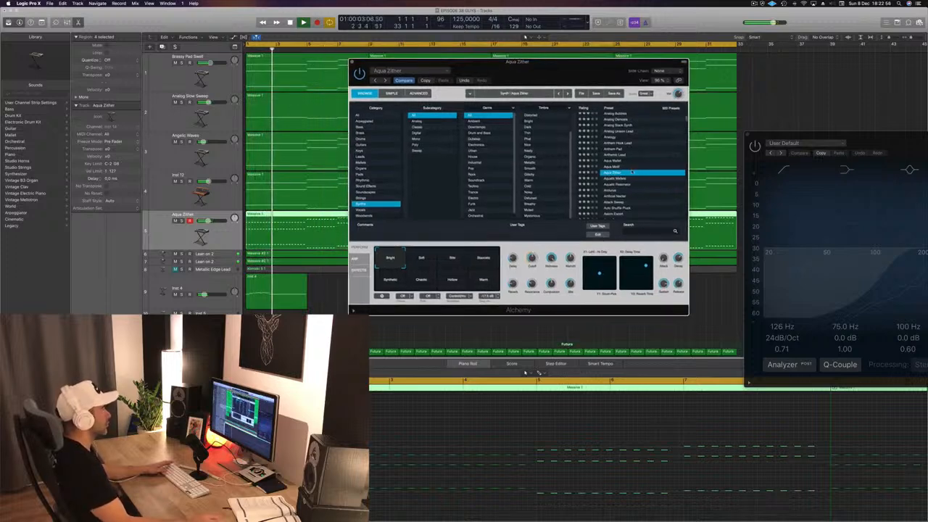
click(421, 258)
click(448, 258)
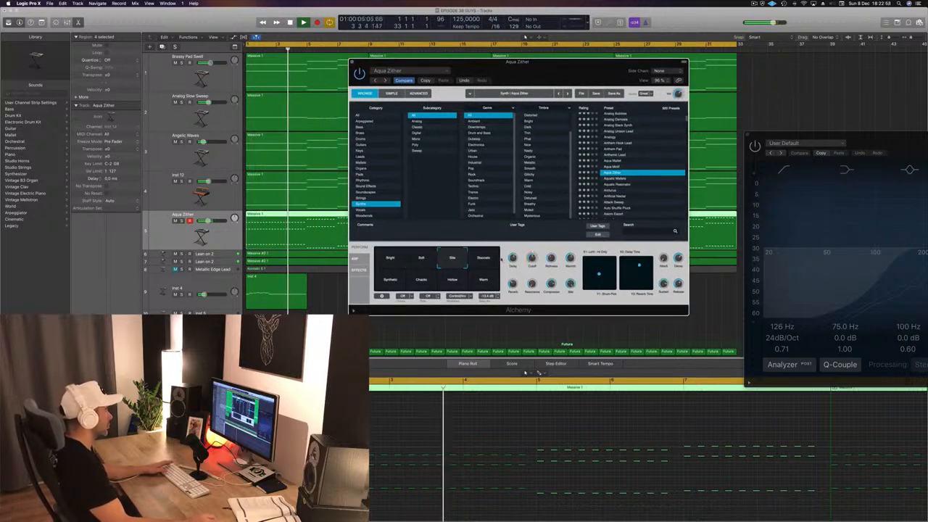
click(481, 260)
click(390, 283)
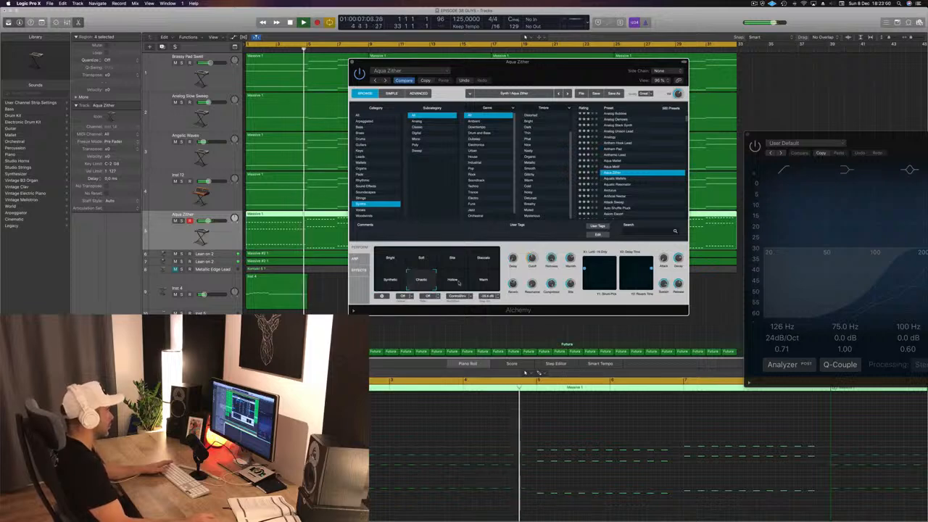
click(483, 281)
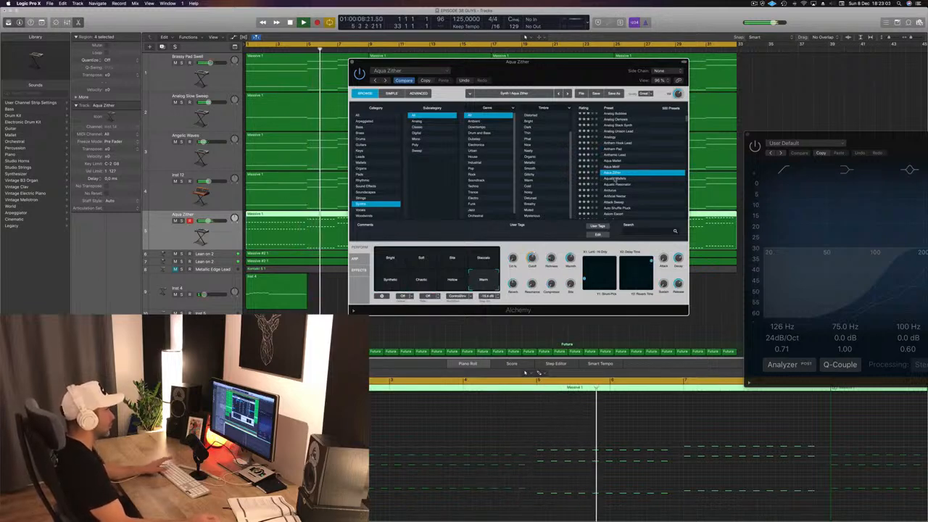
Load the Aquatic Mallets preset and audition several of its snapshots, including Wet Tones and Very Deep, restarting playback in between.
key(Down)
key(space)
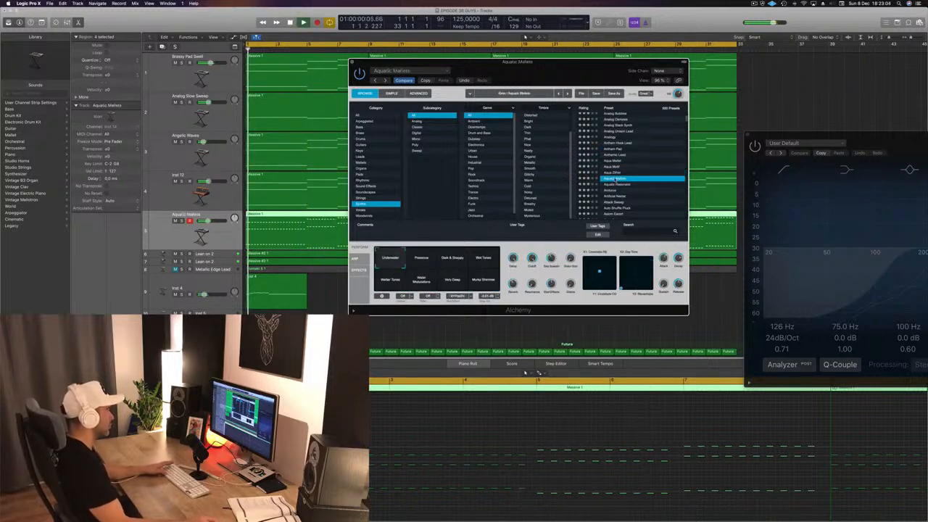
click(448, 262)
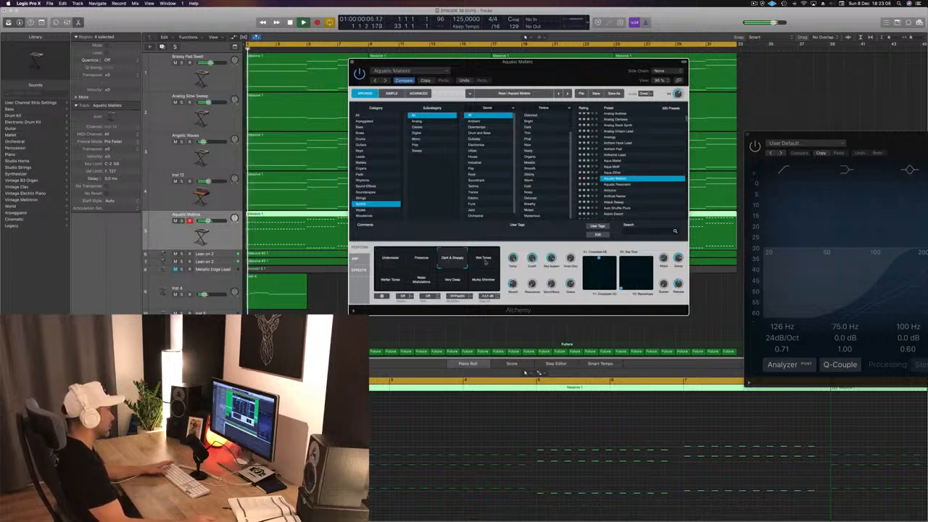
click(482, 260)
click(391, 283)
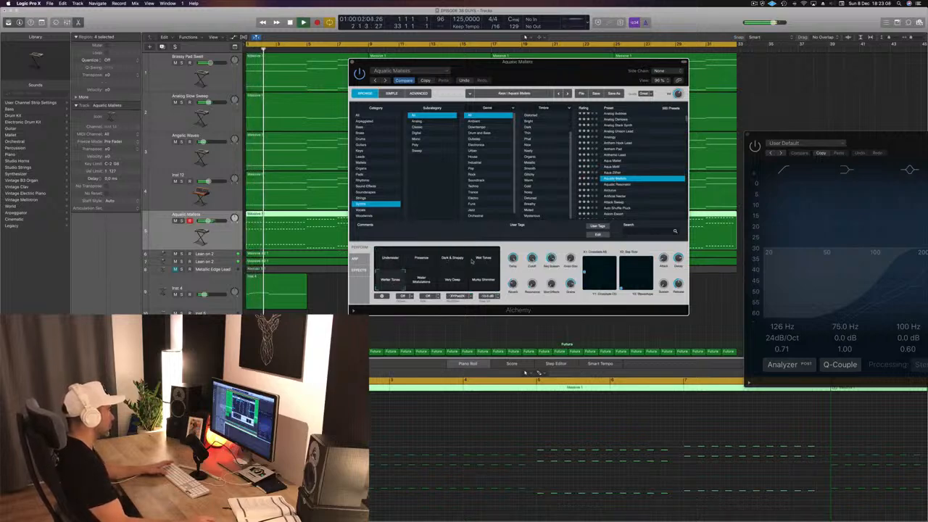
click(474, 260)
key(space)
key(space)
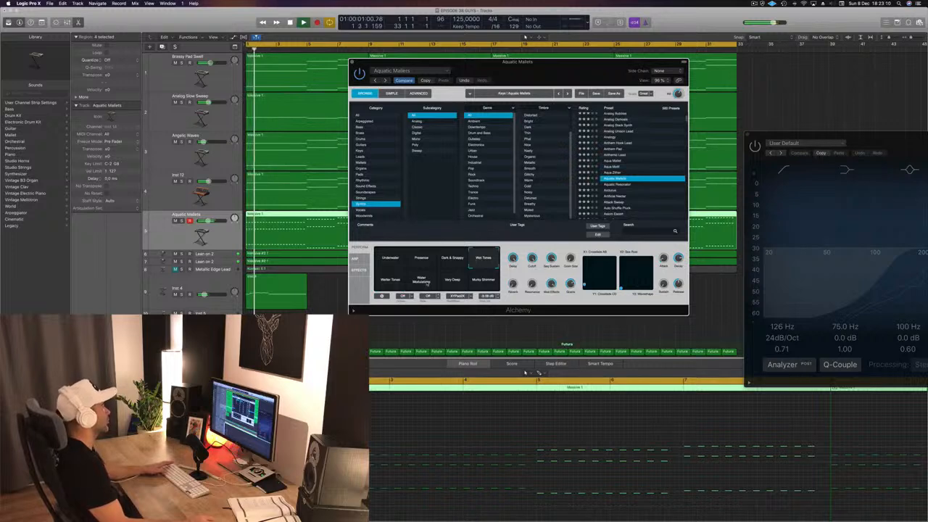
click(449, 284)
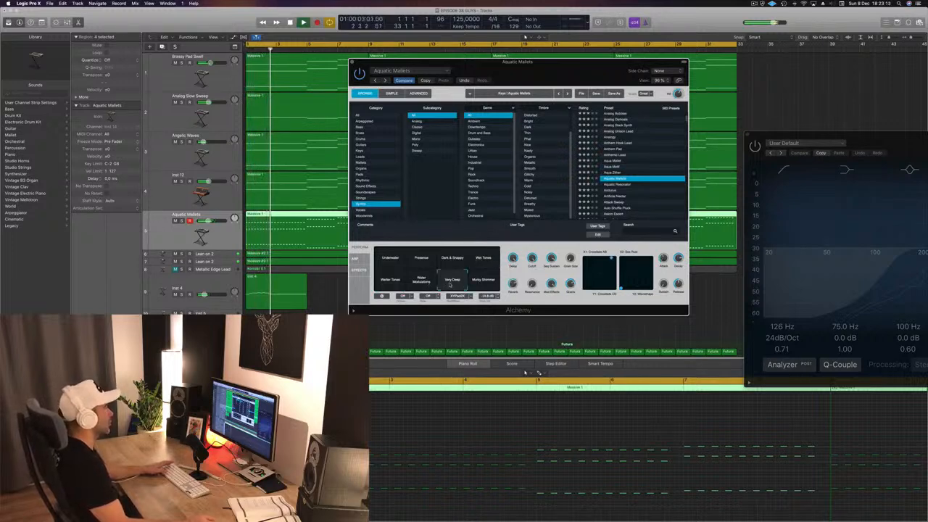
Audition the Arcturus preset and Back Stab, comparing Back Stab's Bright Attack and Bright Sustain snapshots.
click(650, 188)
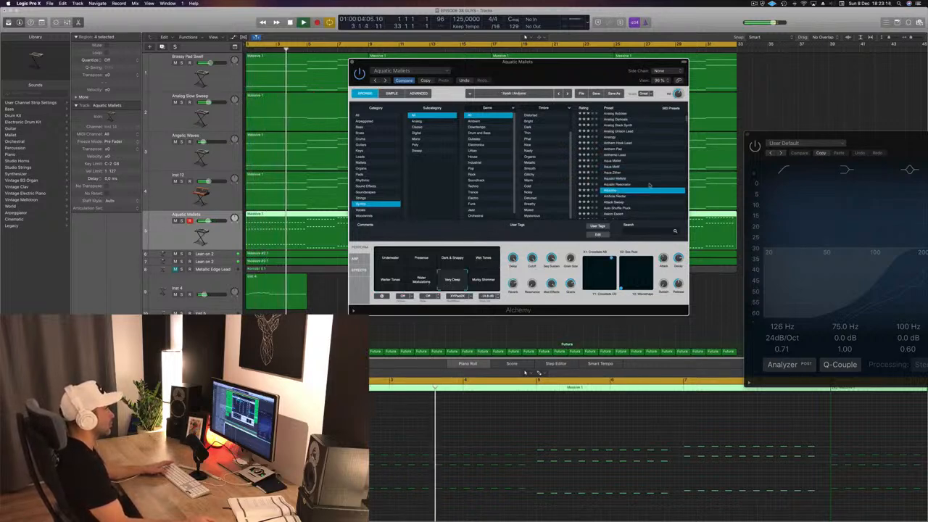
scroll(645, 185, down, 2)
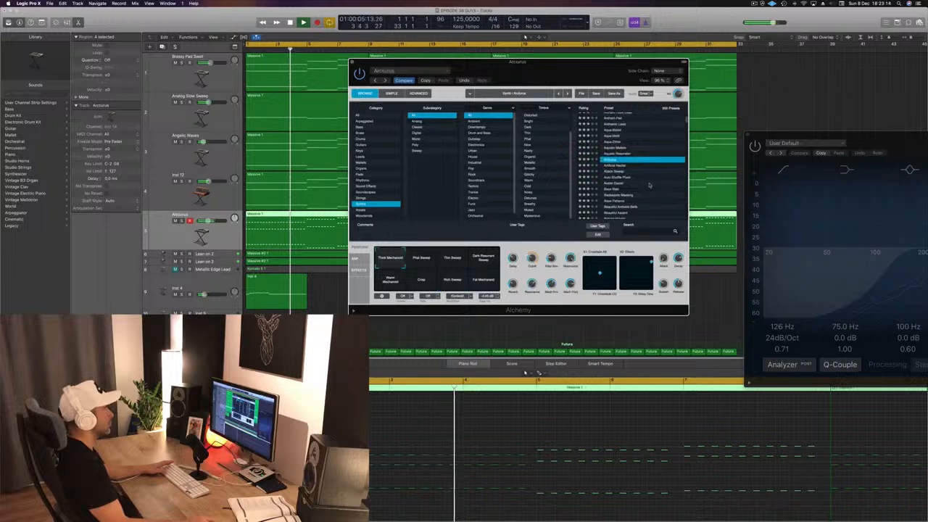
click(612, 190)
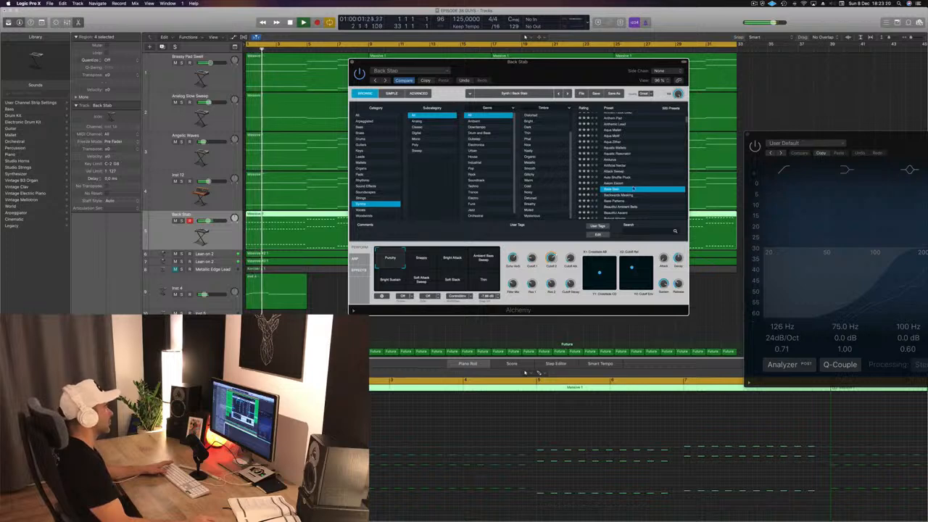
scroll(634, 188, down, 2)
click(457, 259)
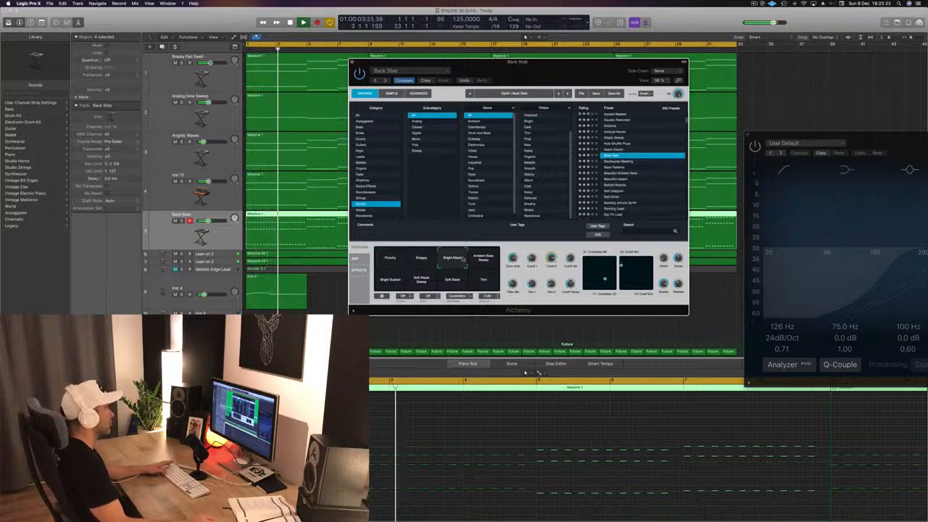
click(377, 279)
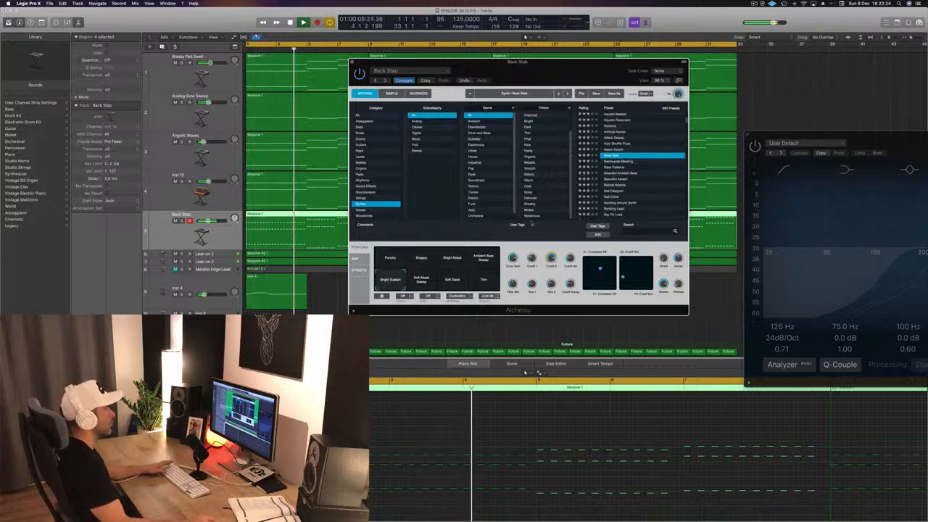
Audition the Beautiful Ascent, Bell Designer, Bending Around Synth and Bending Lead presets.
scroll(640, 166, down, 1)
click(630, 165)
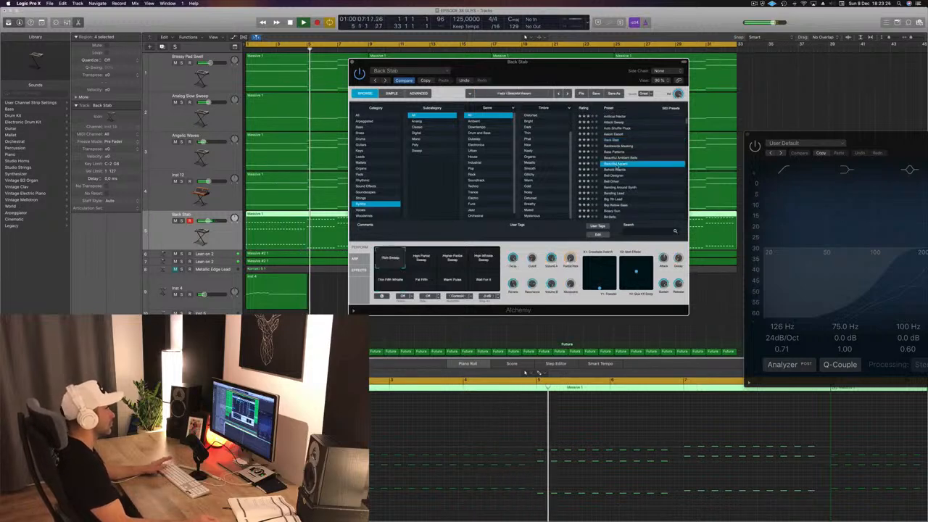
click(614, 169)
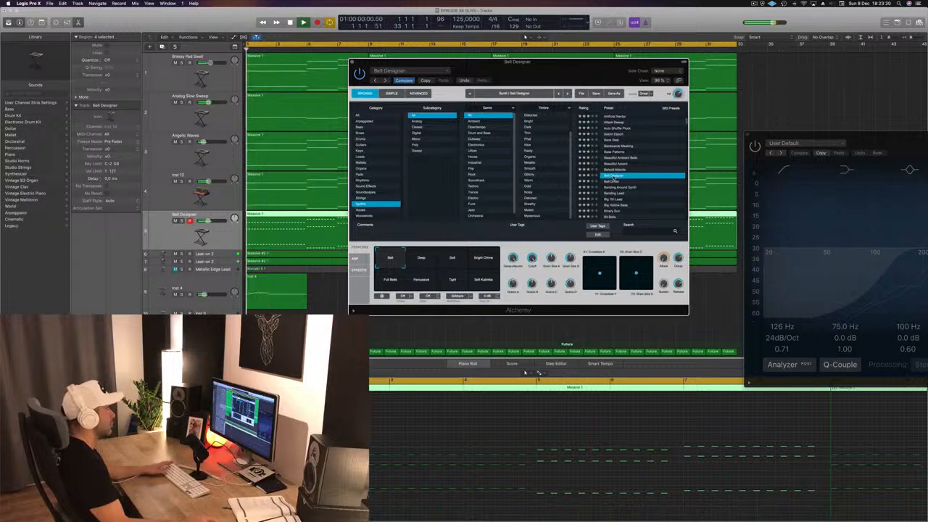
scroll(614, 177, down, 1)
click(617, 161)
click(614, 173)
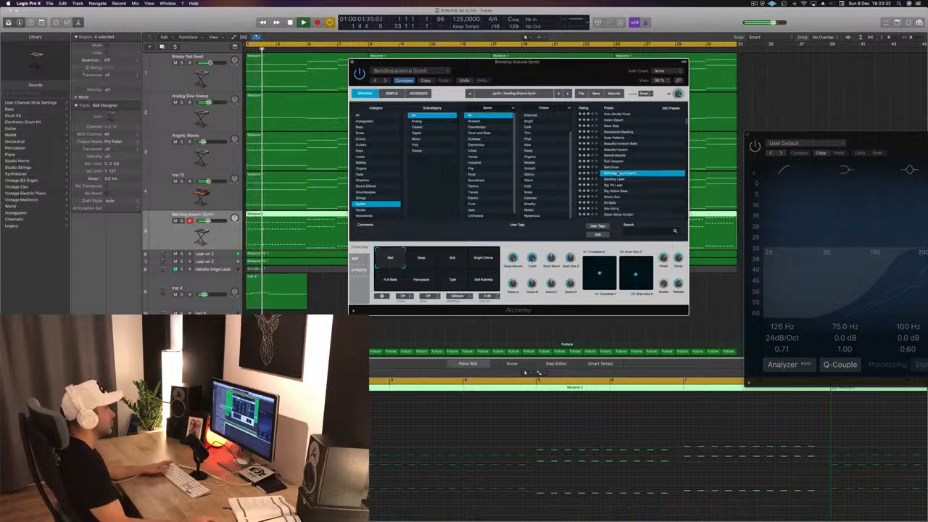
scroll(650, 155, down, 2)
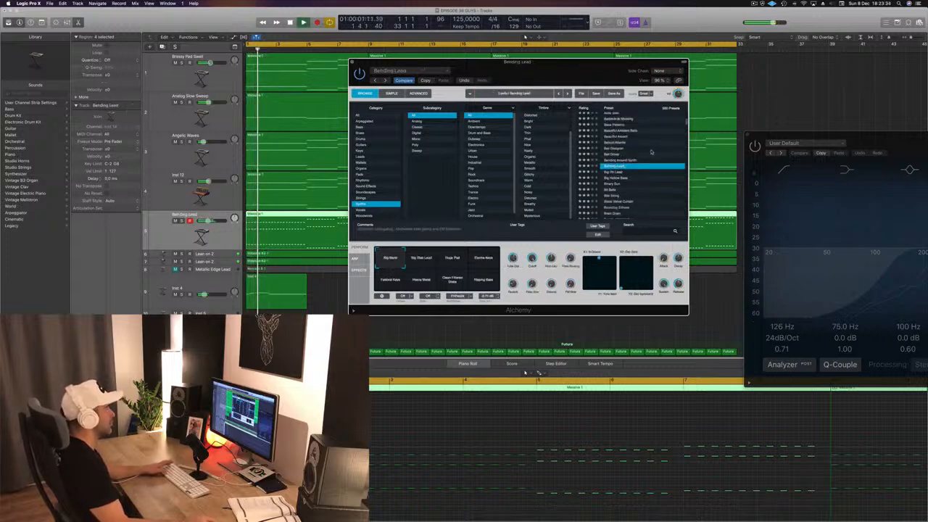
Load the Big Hollow Bass preset and audition its Stab Delay, Sync, Sequenced, Distorted and Buzzing snapshots.
click(614, 171)
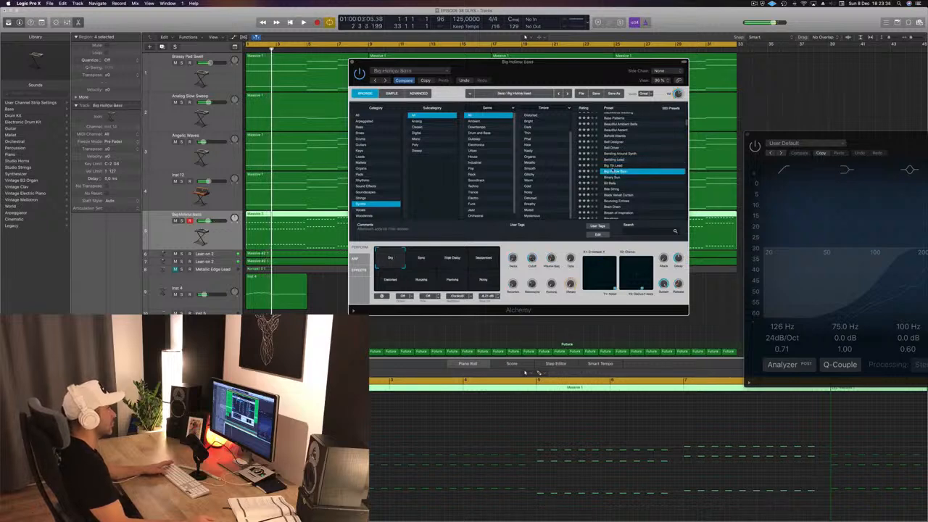
click(453, 259)
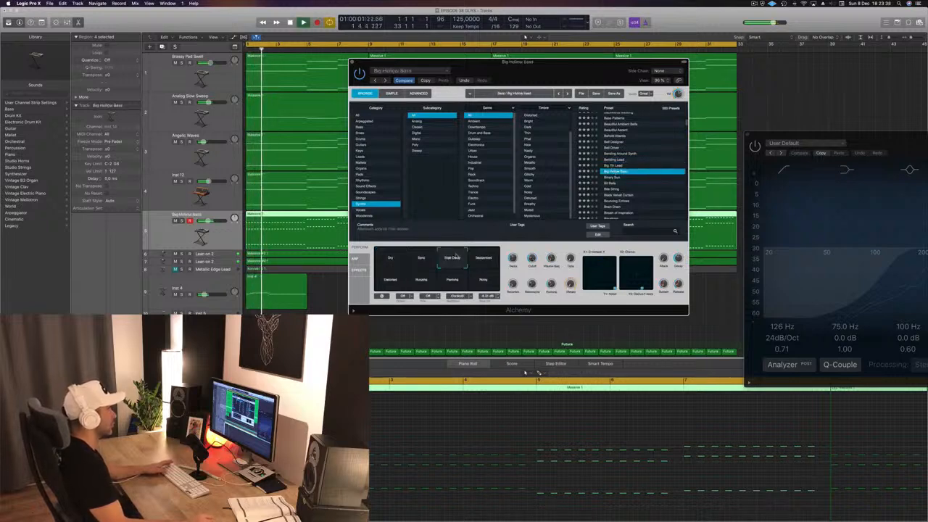
click(424, 263)
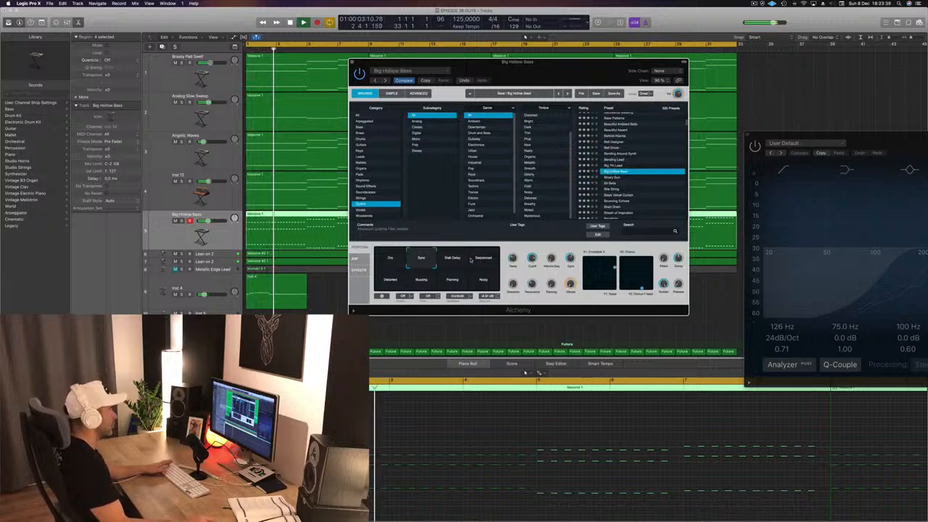
click(481, 260)
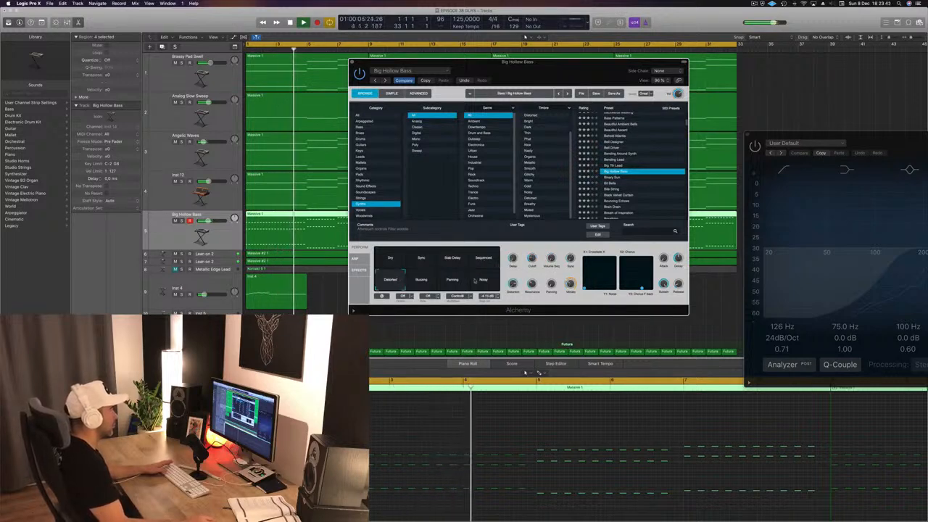
click(421, 280)
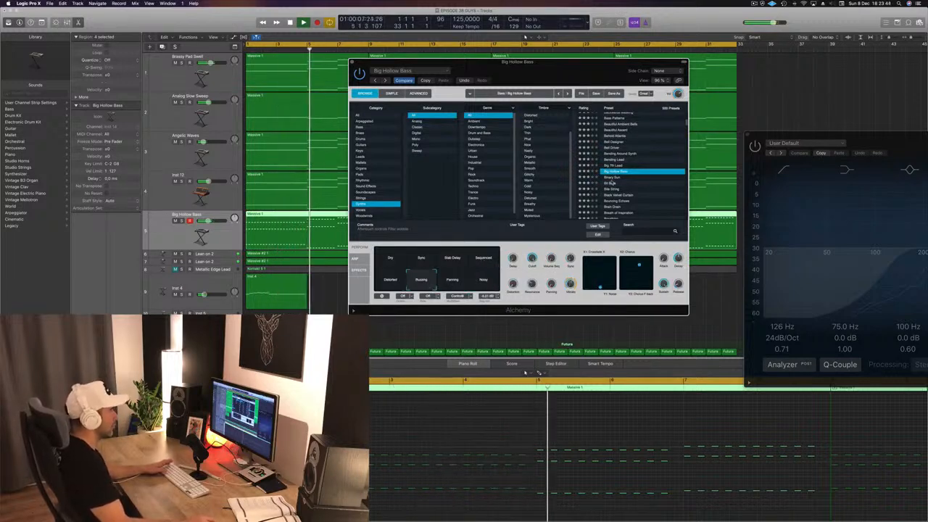
Load the Binary Sun preset and audition its Warm Texture, Warm Attack and Warm Tremolo snapshots.
click(613, 177)
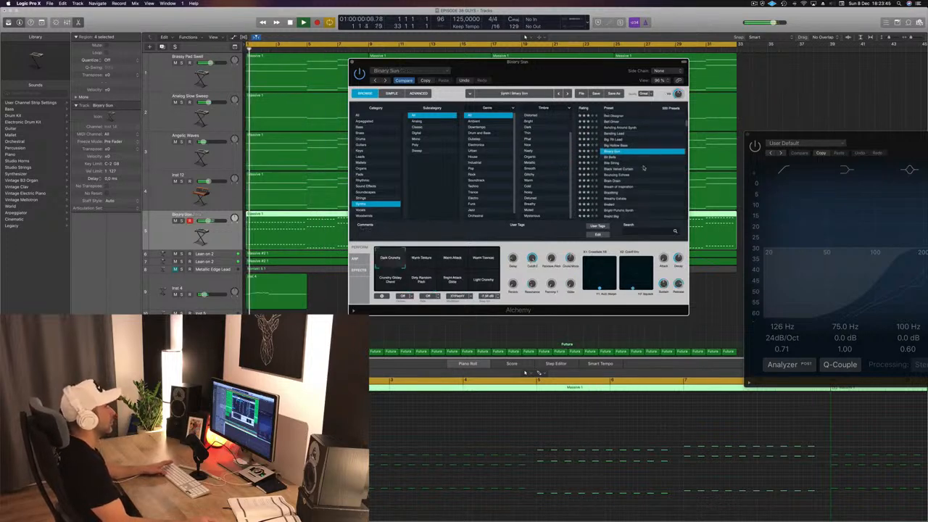
click(423, 261)
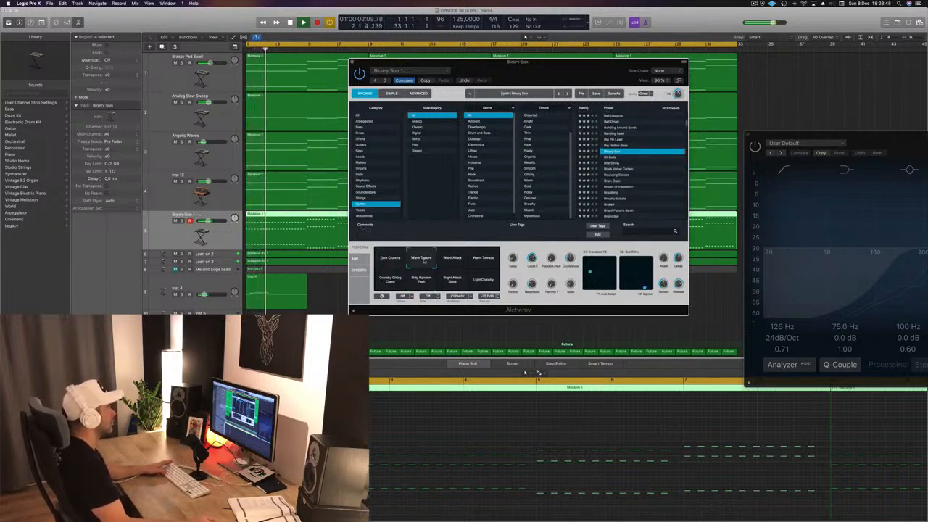
click(451, 261)
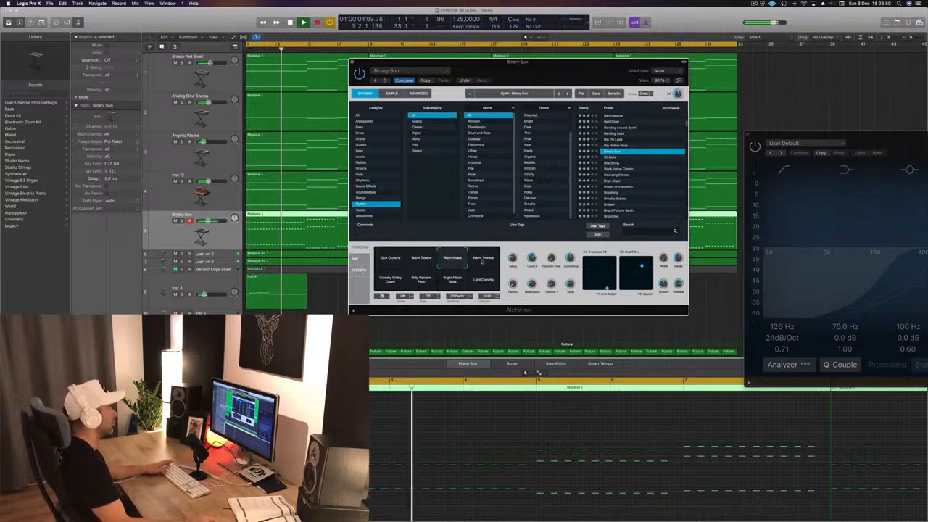
click(482, 262)
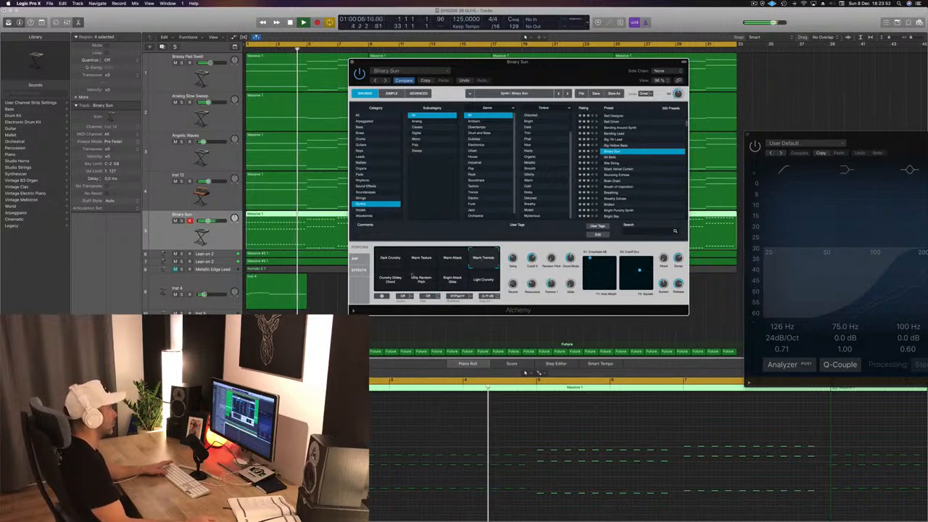
Audition Binary Sun's Dirty Random Pitch and Bright Attack Glide snapshots, select Light Crunchy and restart playback from the beginning.
click(389, 280)
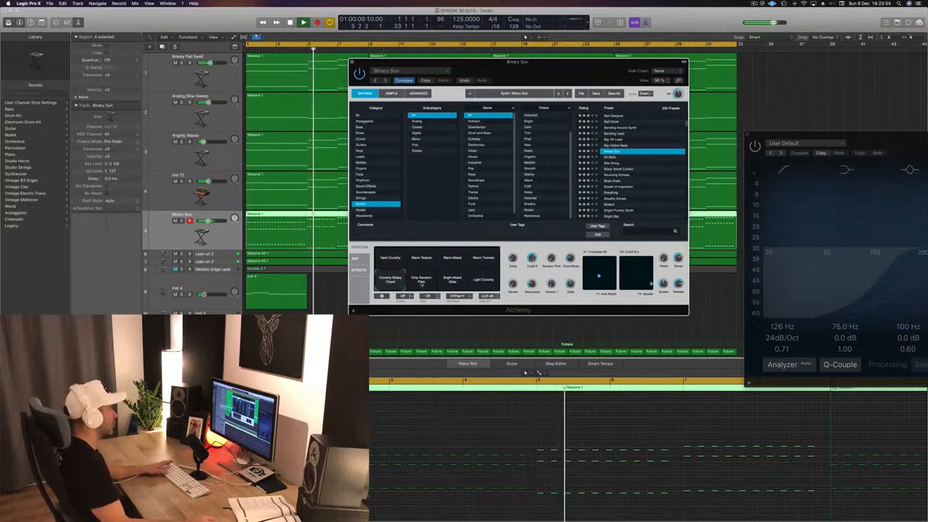
click(421, 280)
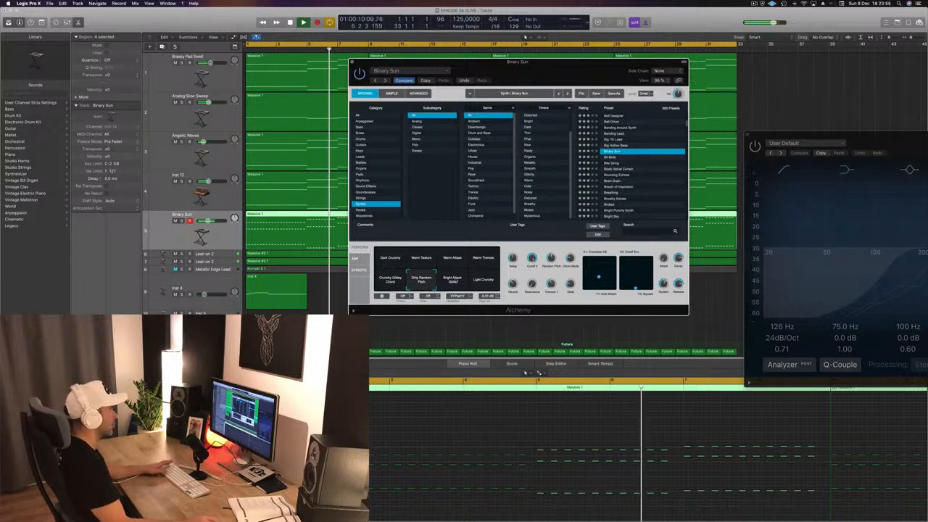
click(458, 283)
click(485, 282)
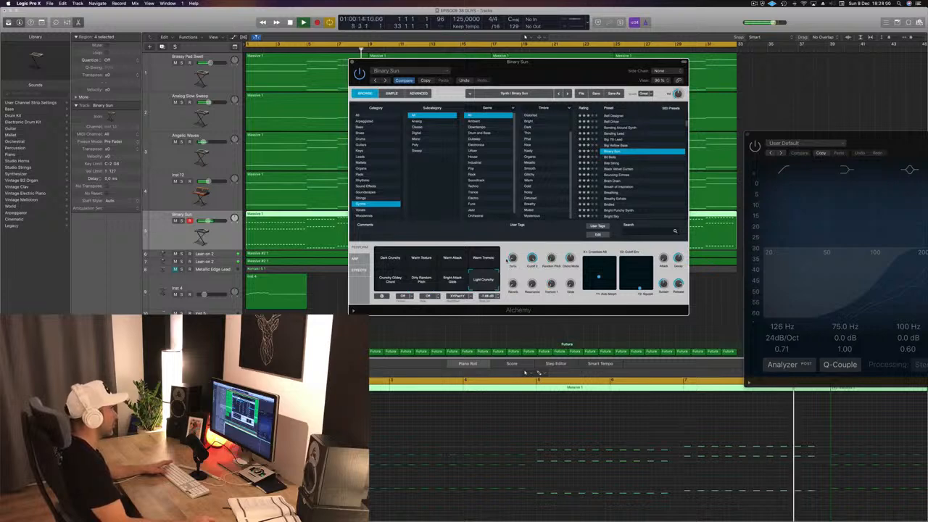
key(space)
key(space)
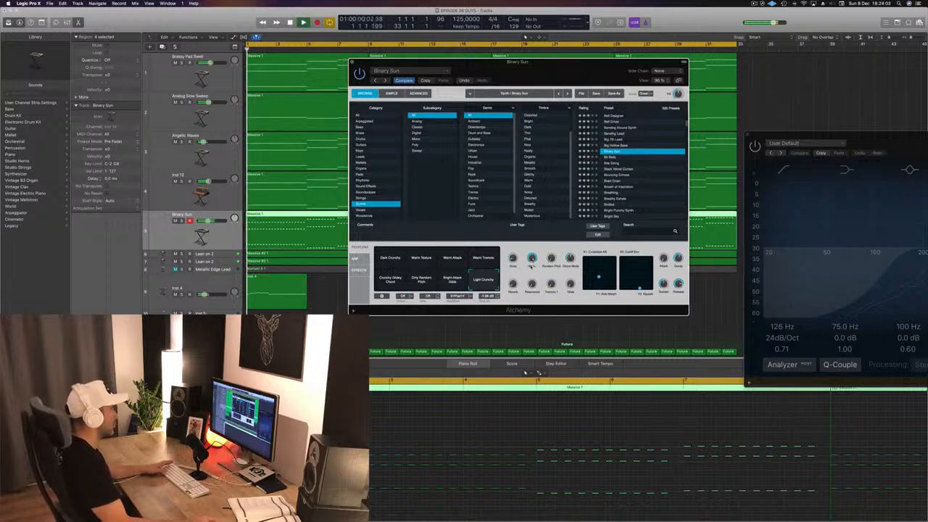
Select Binary Sun's Dark Crunchy snapshot and audition it both soloed and with the other tracks.
key(space)
click(378, 256)
key(space)
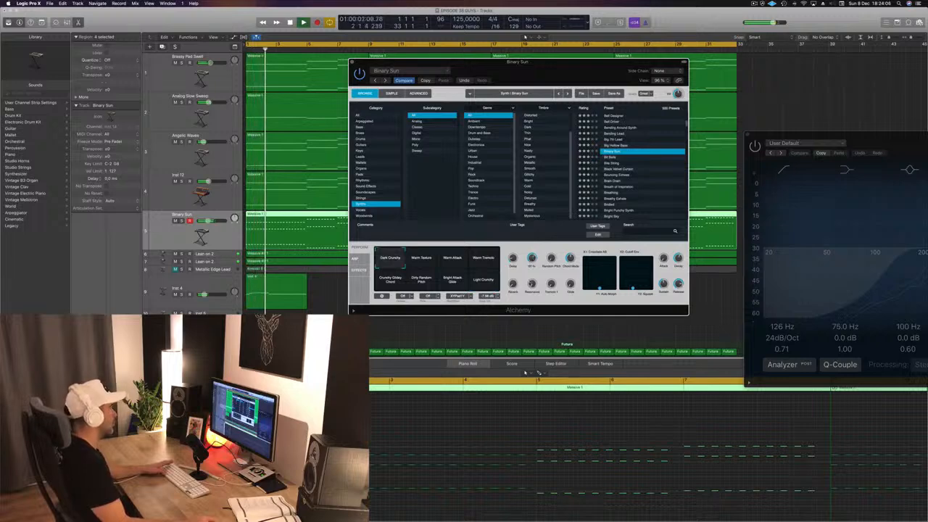
key(space)
key(space)
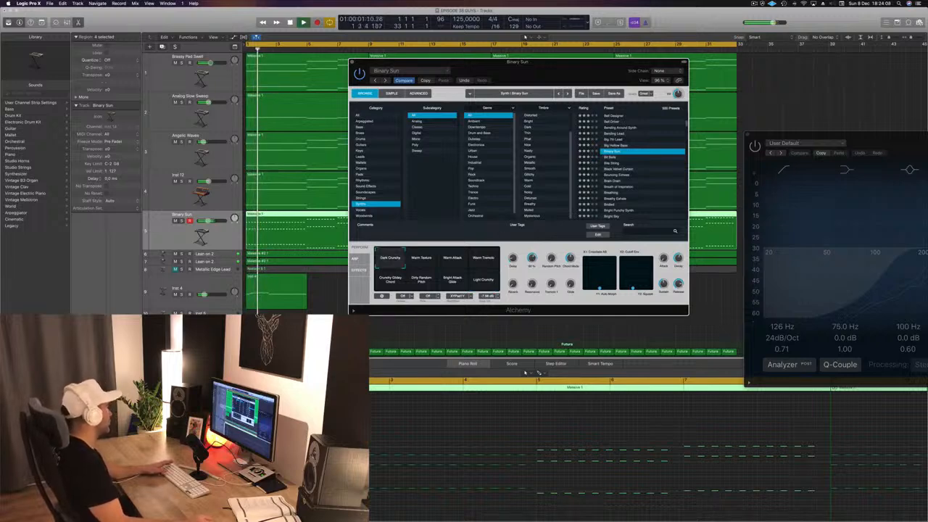
key(s)
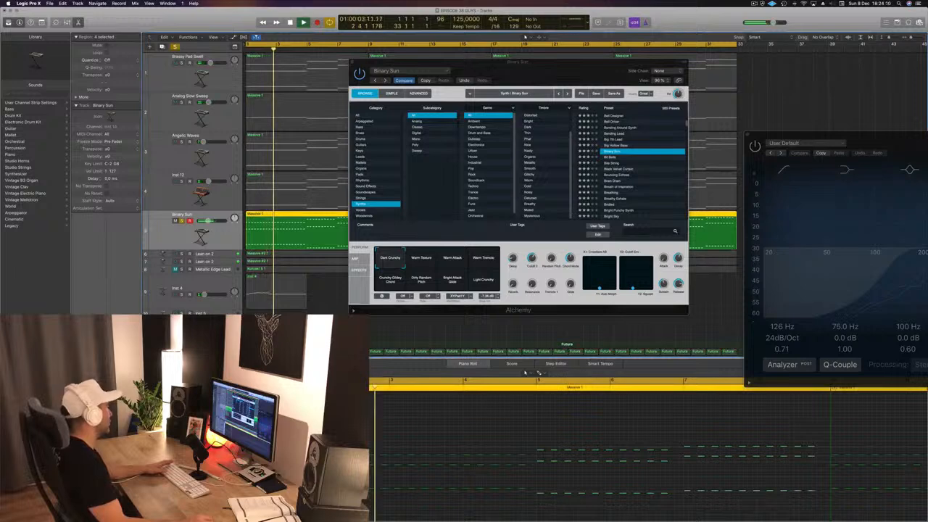
key(s)
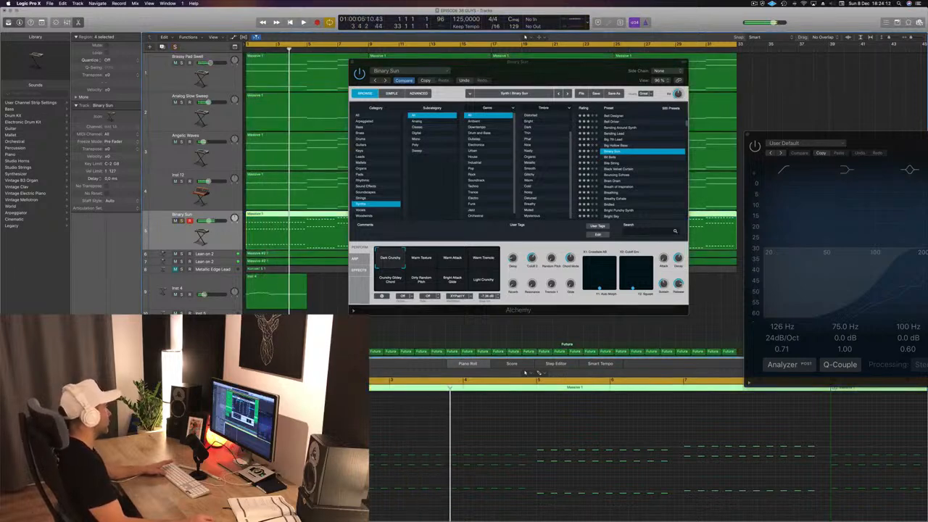
key(space)
Close the Alchemy window, then lower the Binary Sun Channel EQ's low cut to 91 Hz and switch off its high cut.
drag(423, 63, 563, 39)
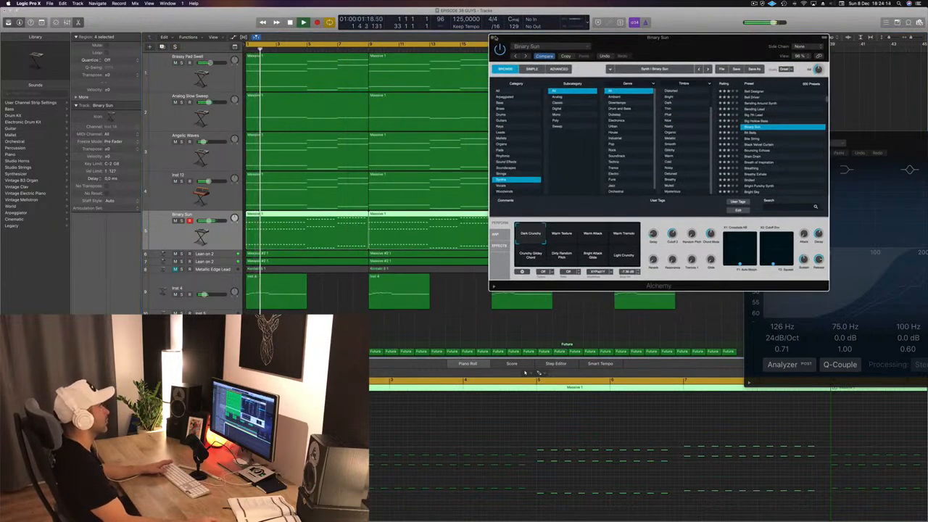
click(492, 37)
key(space)
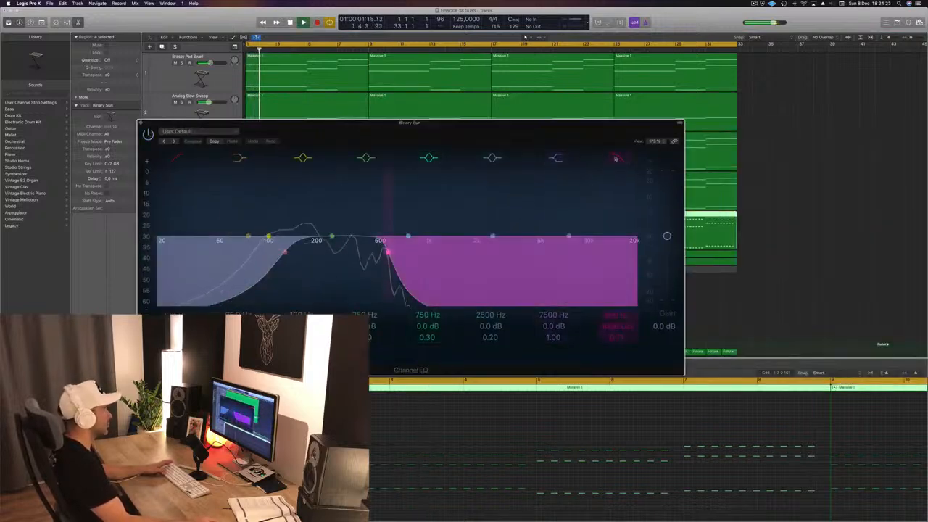
drag(285, 252, 248, 253)
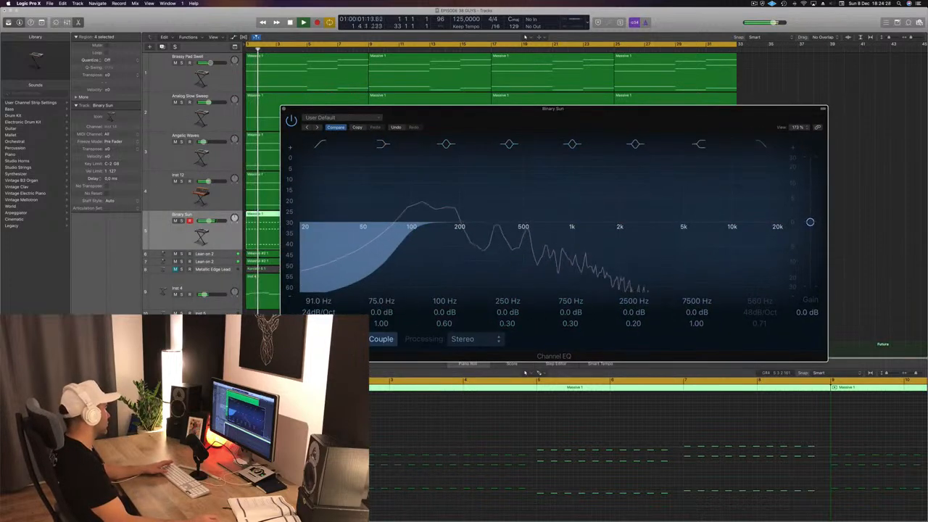
key(super+w)
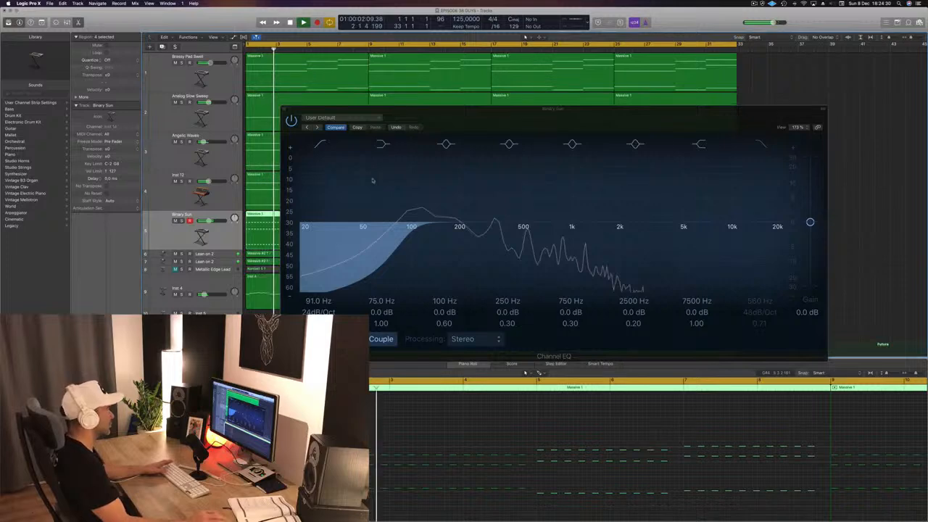
Audition Binary Sun's Warm Tremolo, Crunchy Glidey Chord, Dirty Random Pitch, Bright Attack Glide, Light Crunchy and Warm Attack snapshots from the beginning.
key(Return)
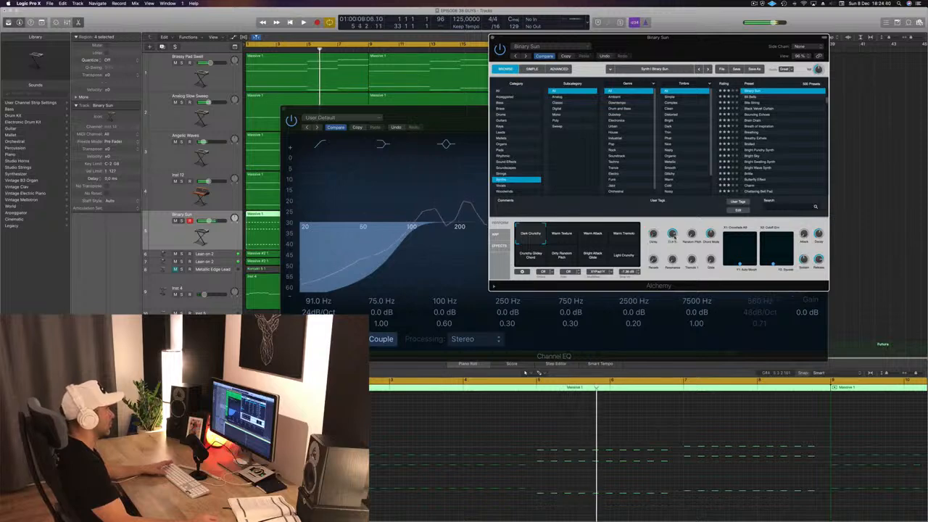
click(621, 236)
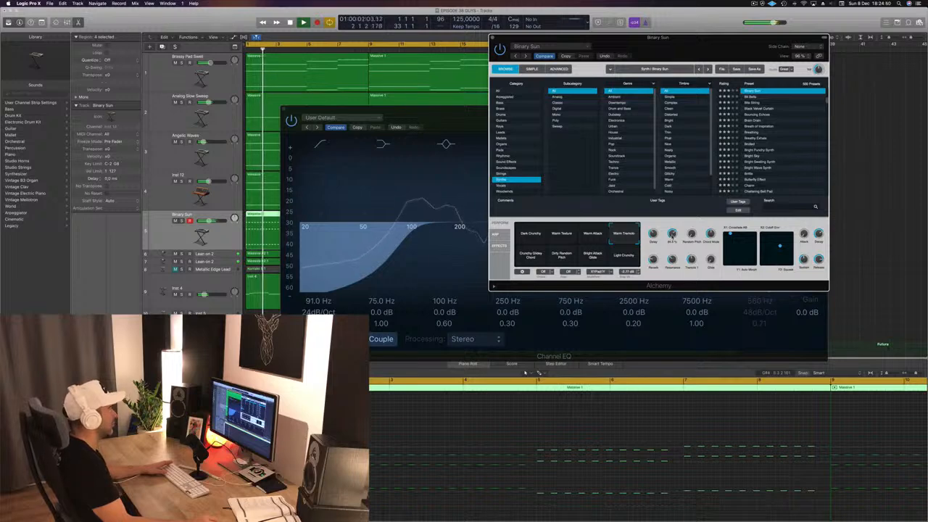
drag(696, 39, 741, 45)
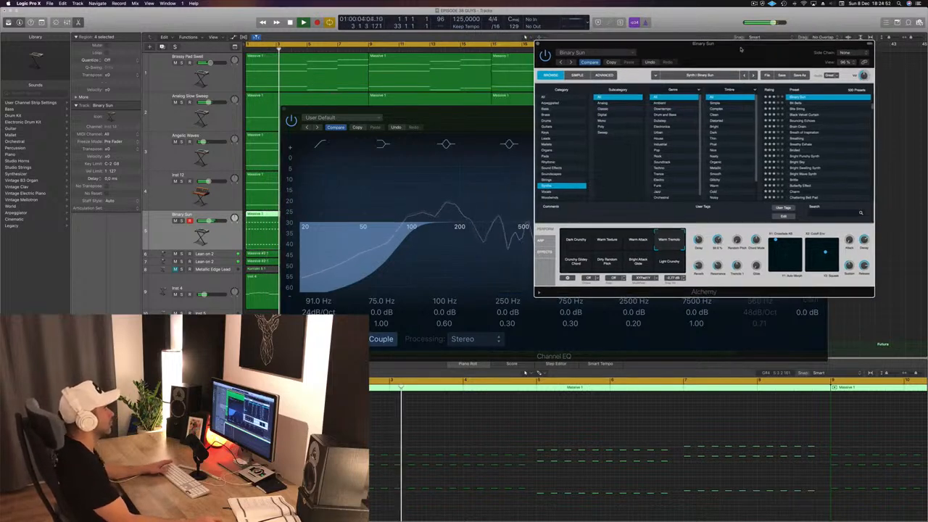
click(576, 263)
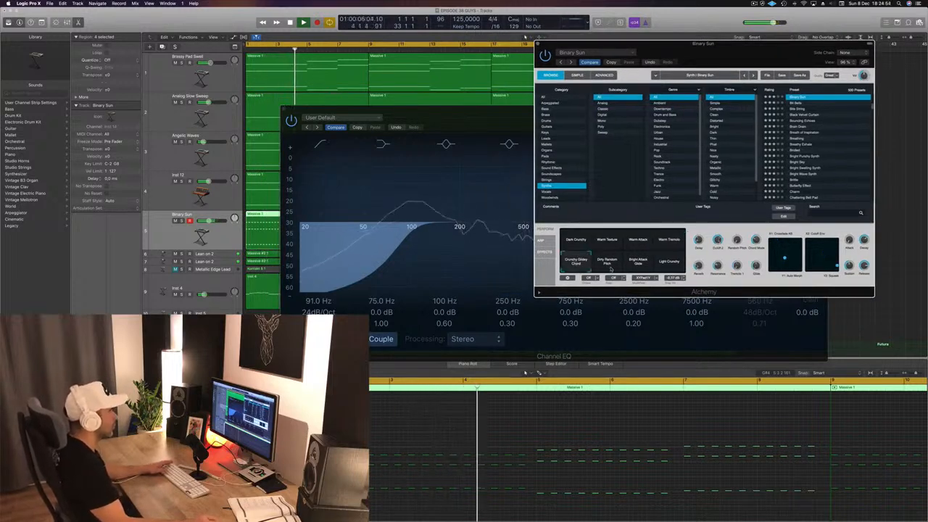
click(608, 262)
click(638, 263)
click(670, 262)
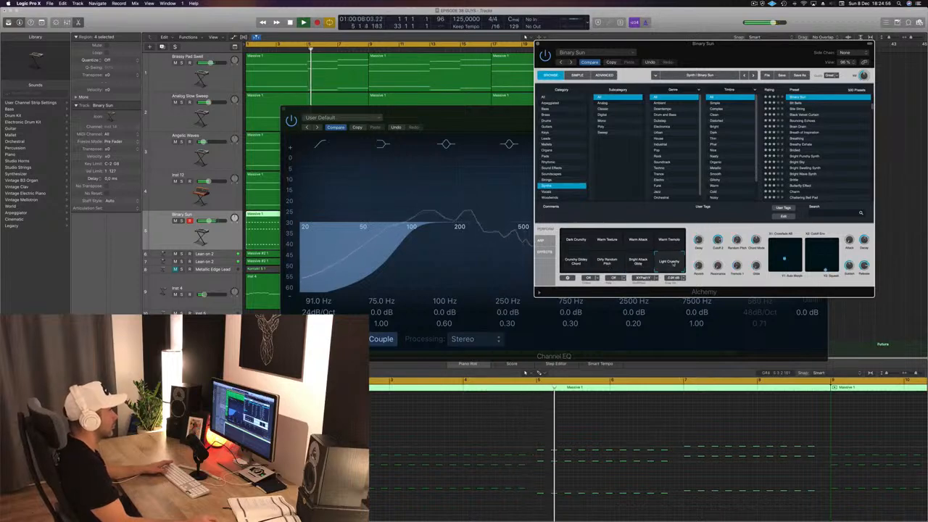
click(675, 241)
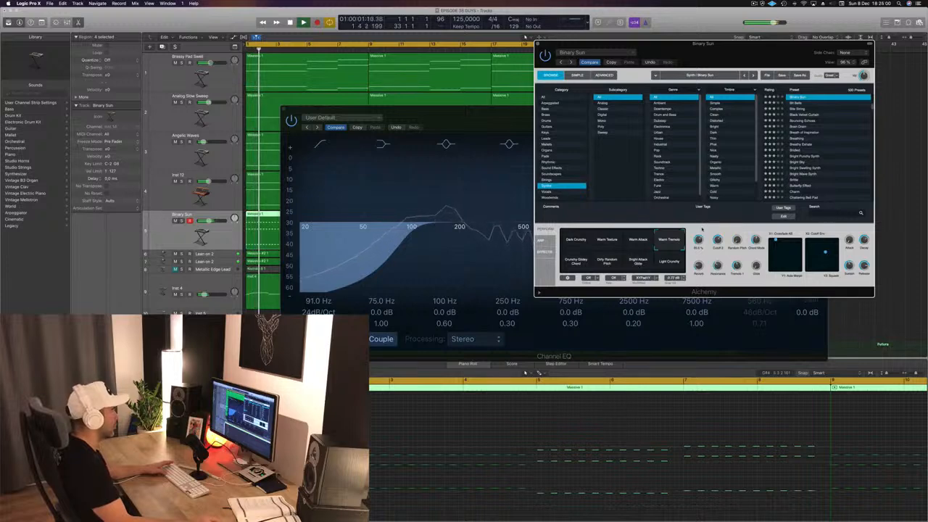
click(635, 240)
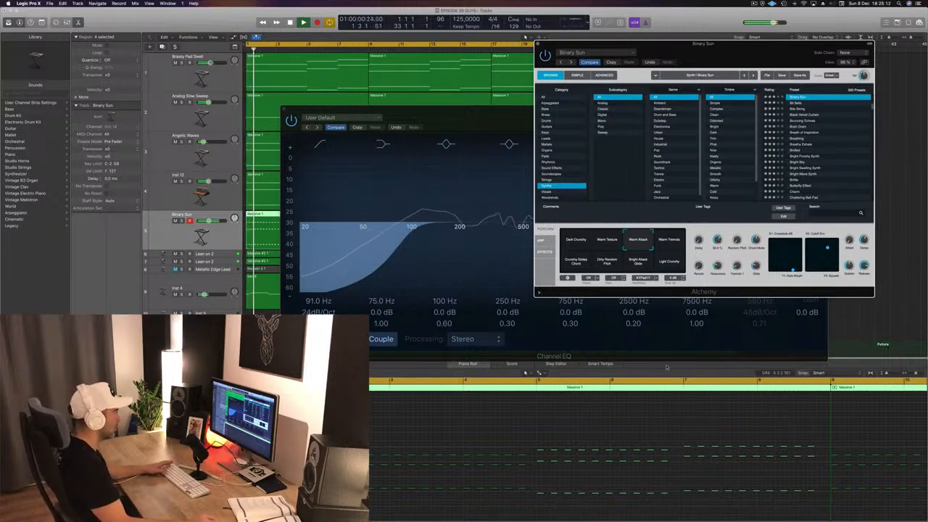
Lengthen the notes of the last chord stab before bar 7 in the first Binary Sun region.
click(670, 438)
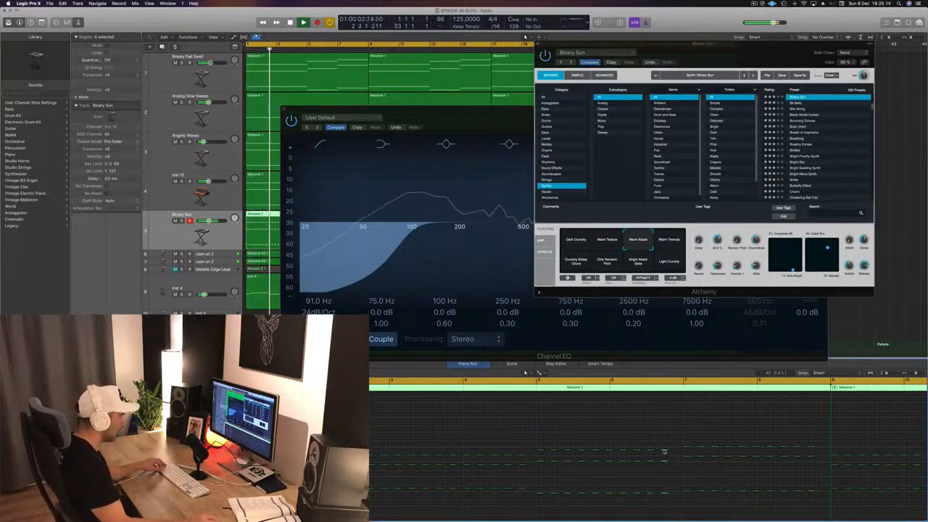
drag(665, 451, 673, 453)
key(super+Right)
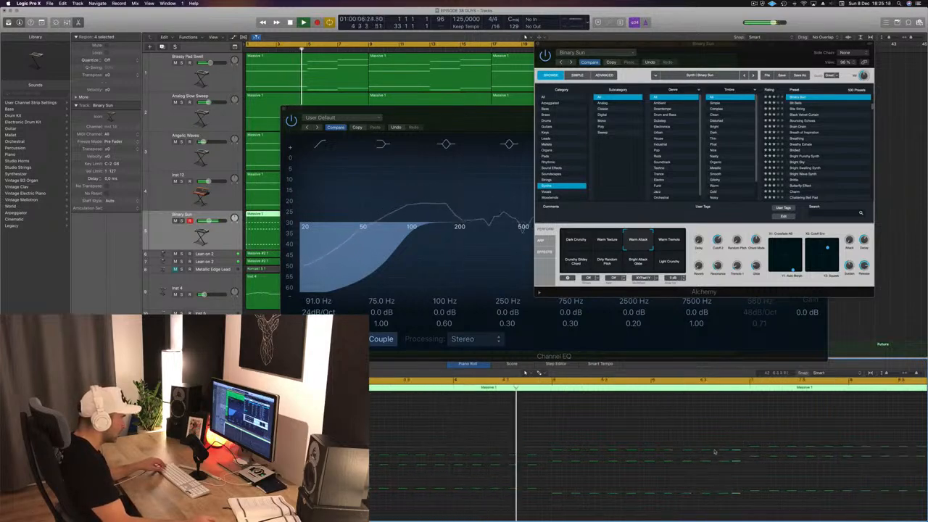
drag(737, 452, 743, 452)
ctrl+alt+click(657, 441)
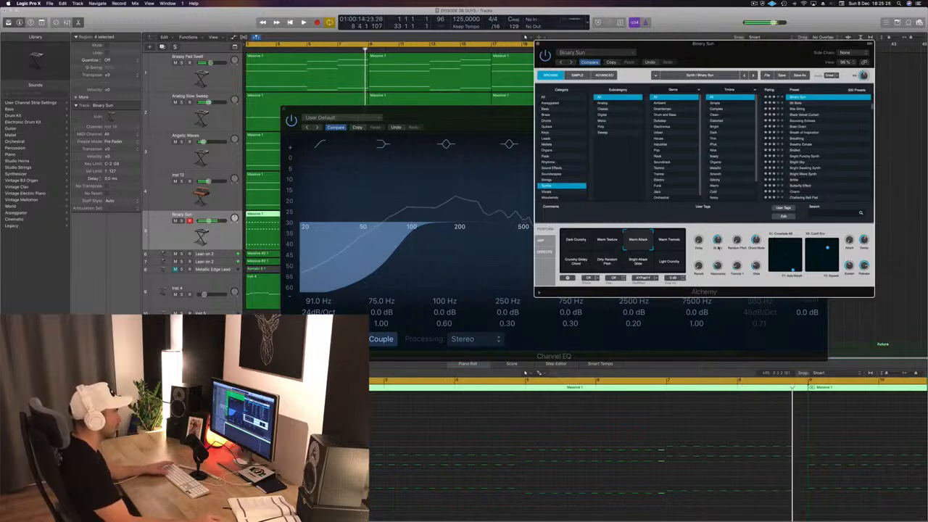
Compare the Dark Crunchy, Dirty Random Pitch, Bright Attack Glide and Light Crunchy snapshots during playback and settle on Dark Crunchy.
key(space)
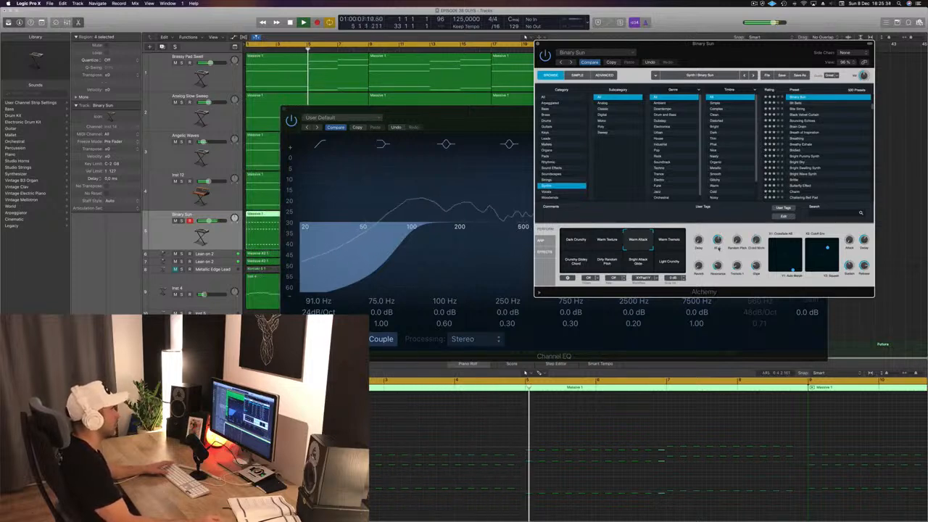
click(576, 241)
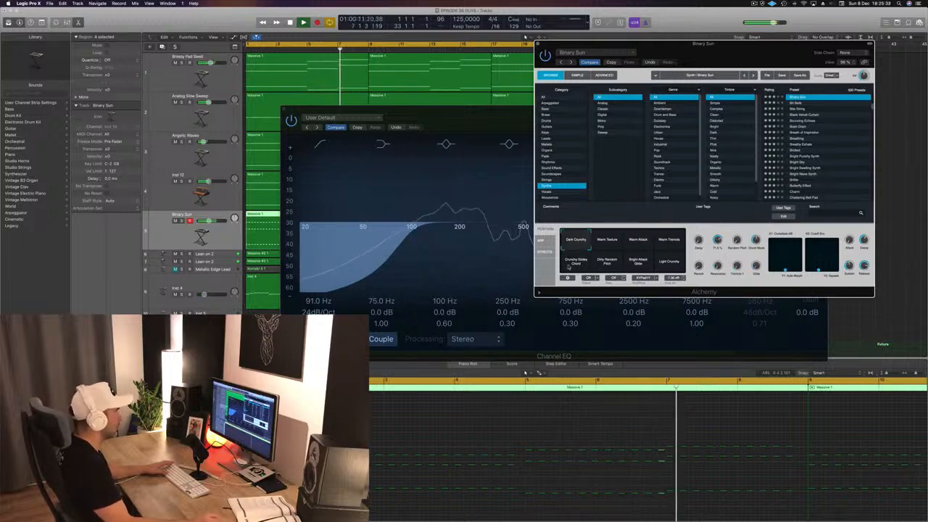
click(622, 263)
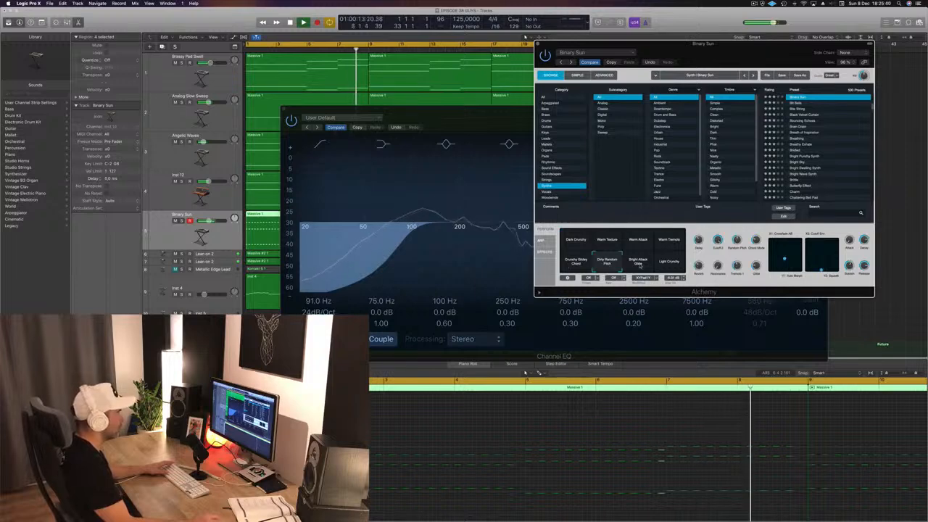
click(638, 263)
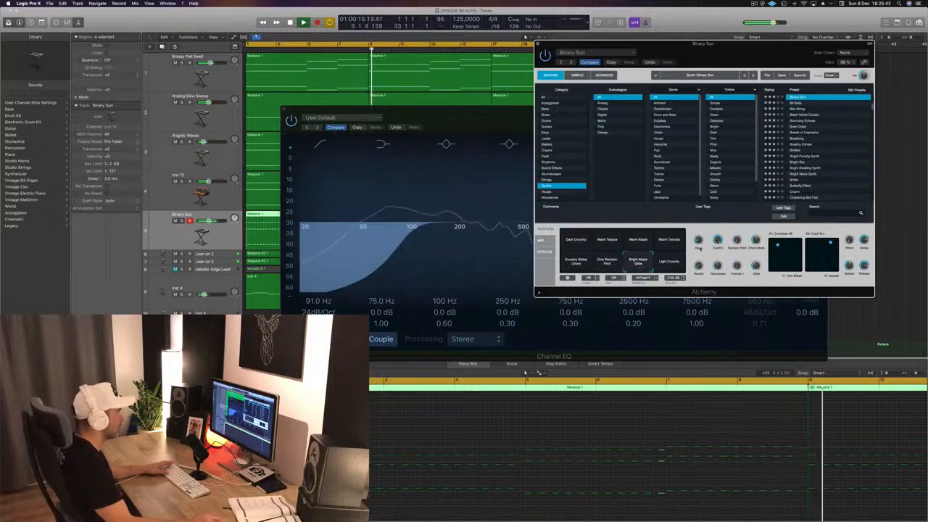
click(679, 268)
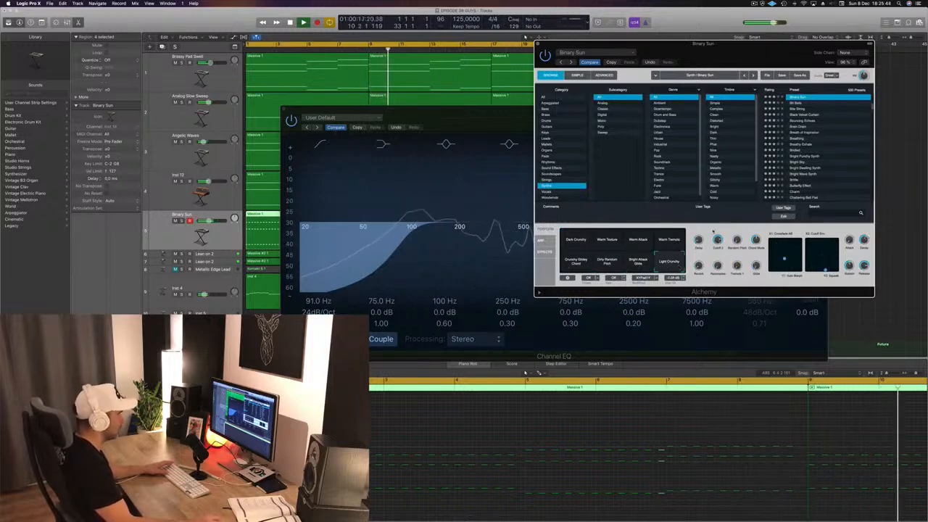
click(580, 242)
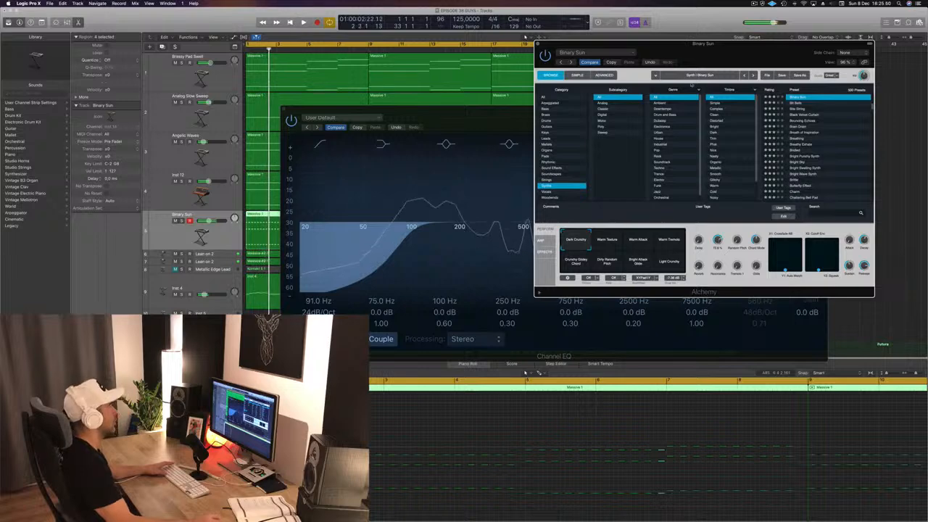
Restart playback and examine the LFO and AHDSR modulation settings in Alchemy's advanced view.
key(space)
click(584, 75)
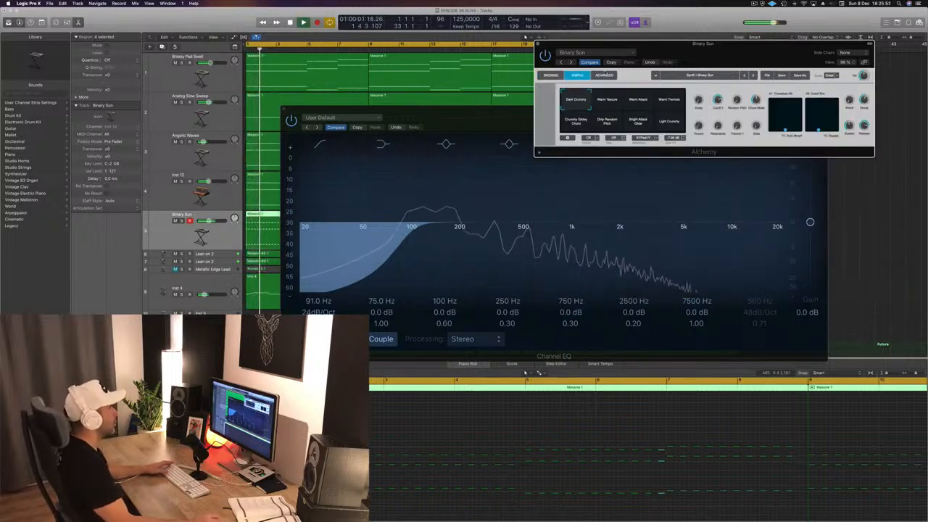
click(604, 76)
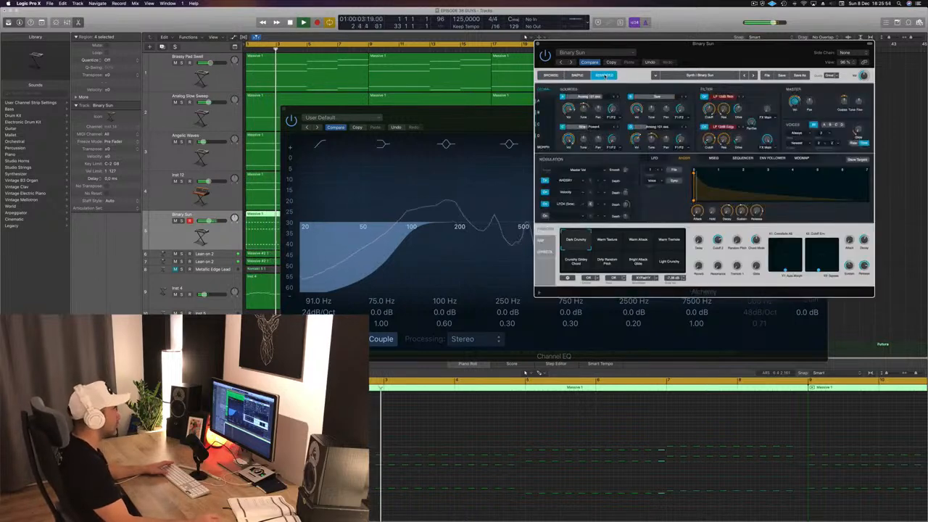
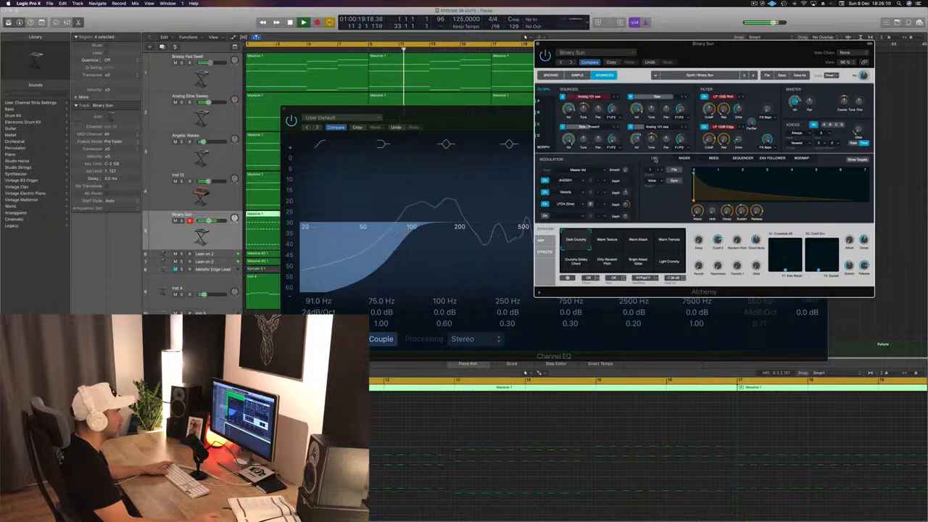
click(655, 158)
click(683, 159)
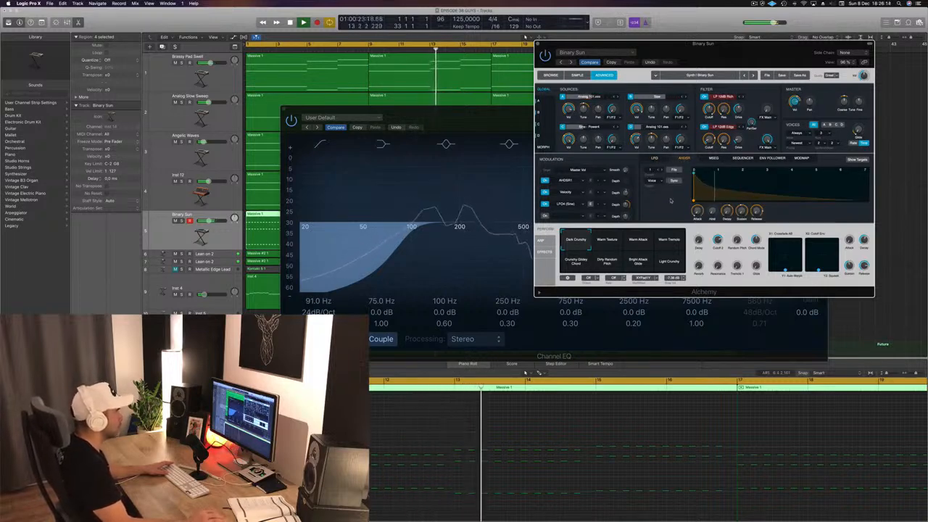
Move the Alchemy window aside, then close the Channel EQ and Alchemy windows to clear the arrangement.
drag(707, 44, 715, 45)
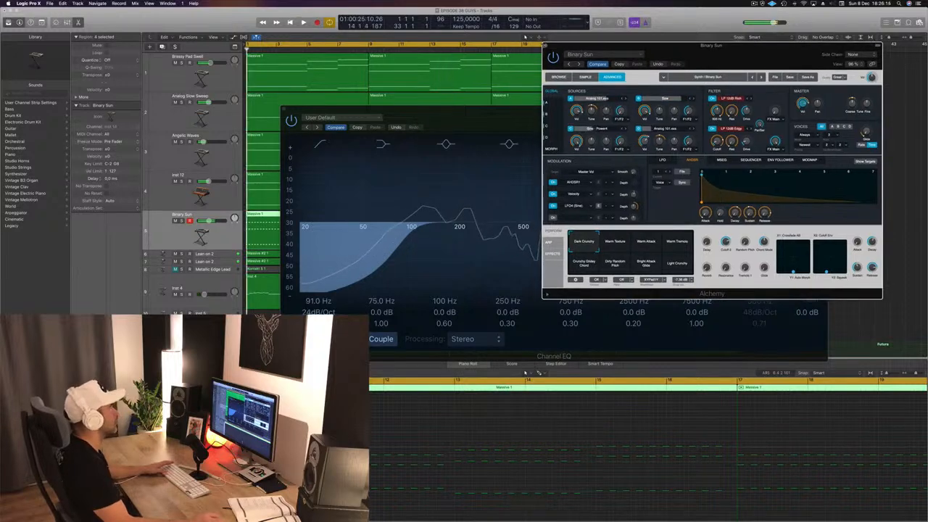
click(283, 109)
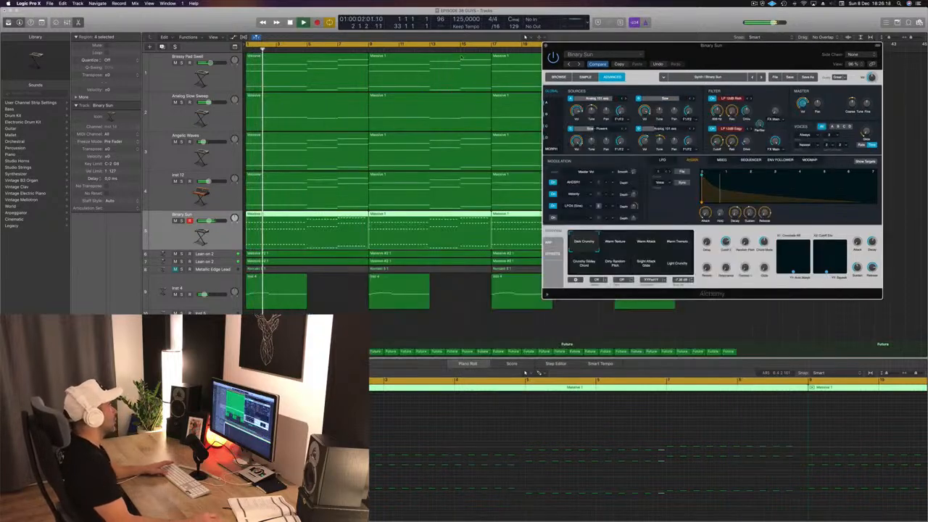
key(super+w)
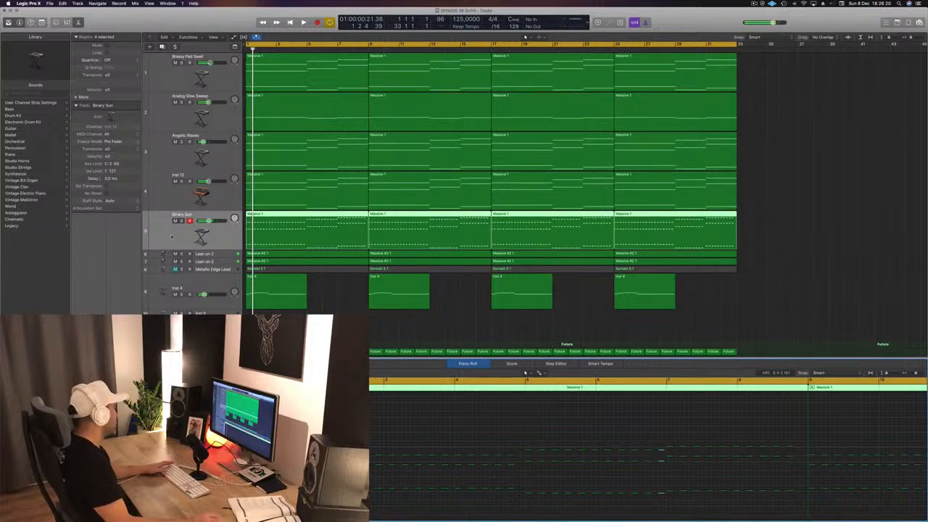
Solo the Binary Sun track, adjust Alchemy's crossfade and cutoff XY pads during playback and replay from the beginning.
key(s)
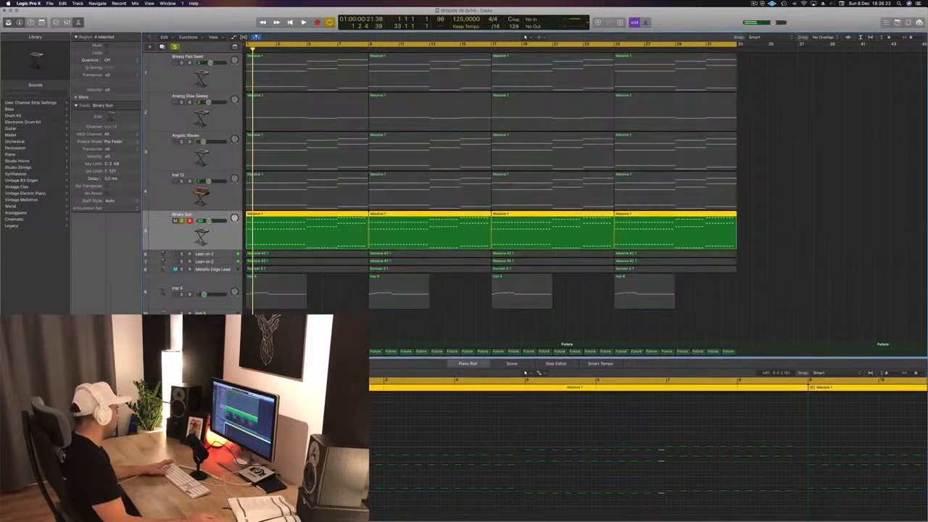
key(space)
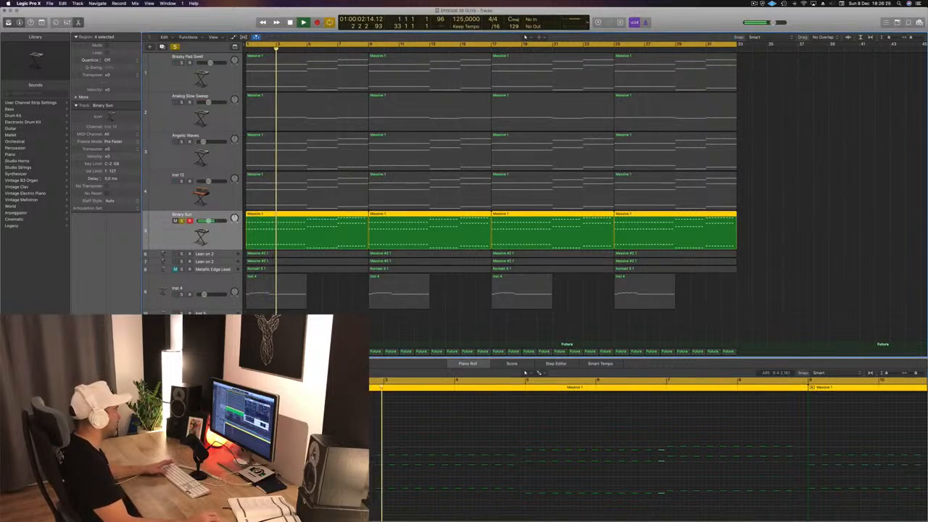
key(v)
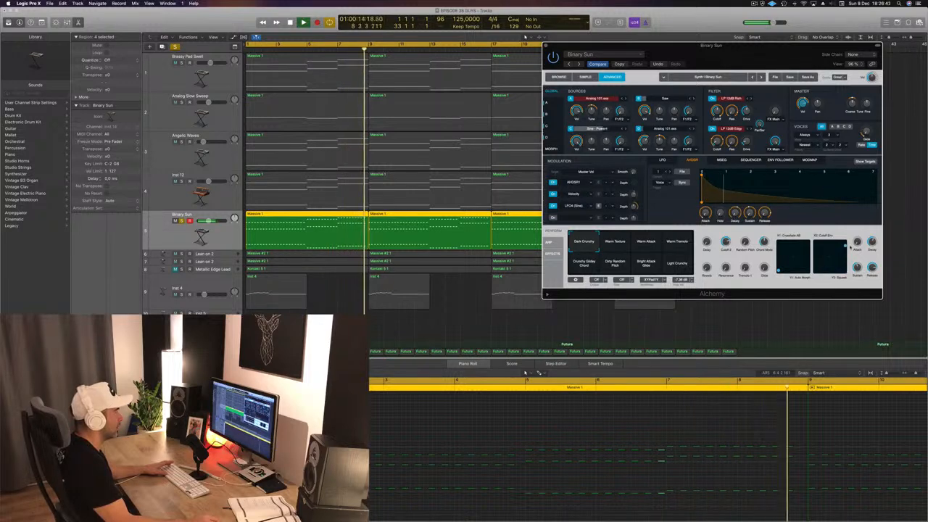
key(Return)
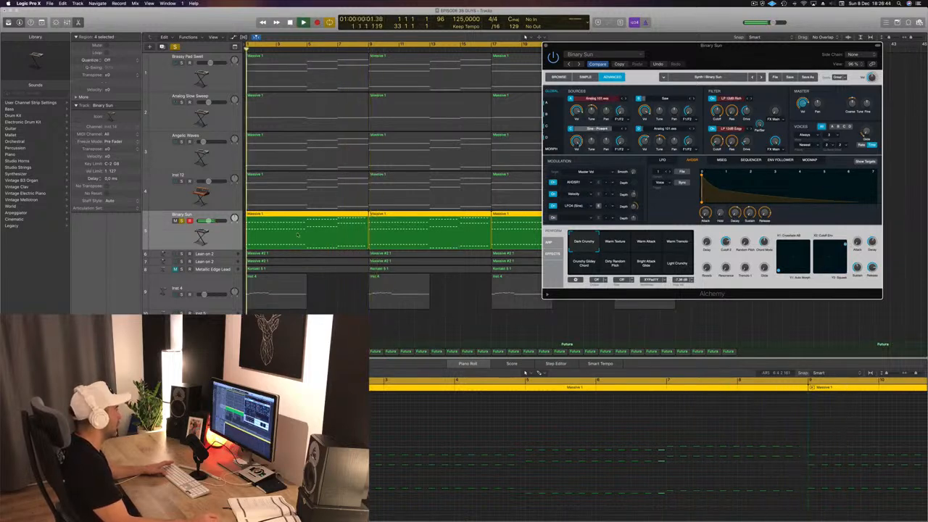
Unsolo the Binary Sun track during playback, then move the Alchemy window aside and close it.
key(s)
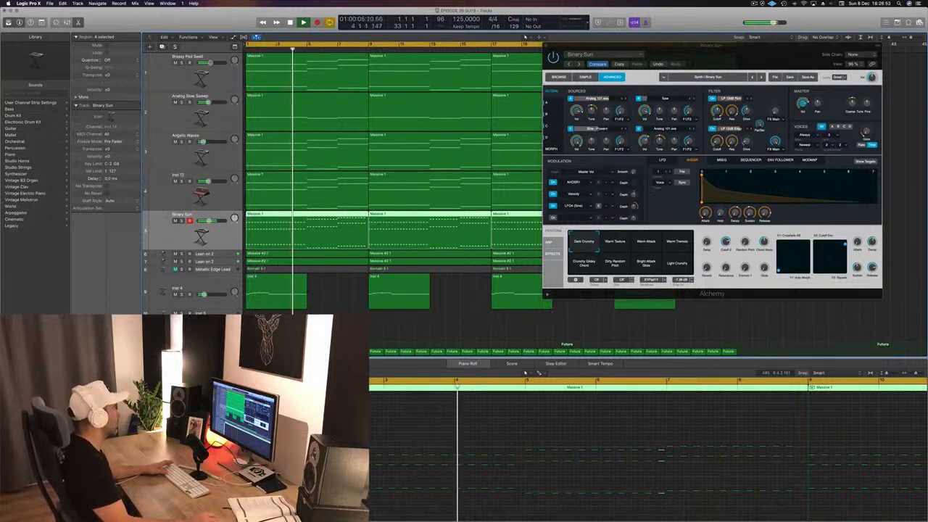
drag(795, 50, 697, 60)
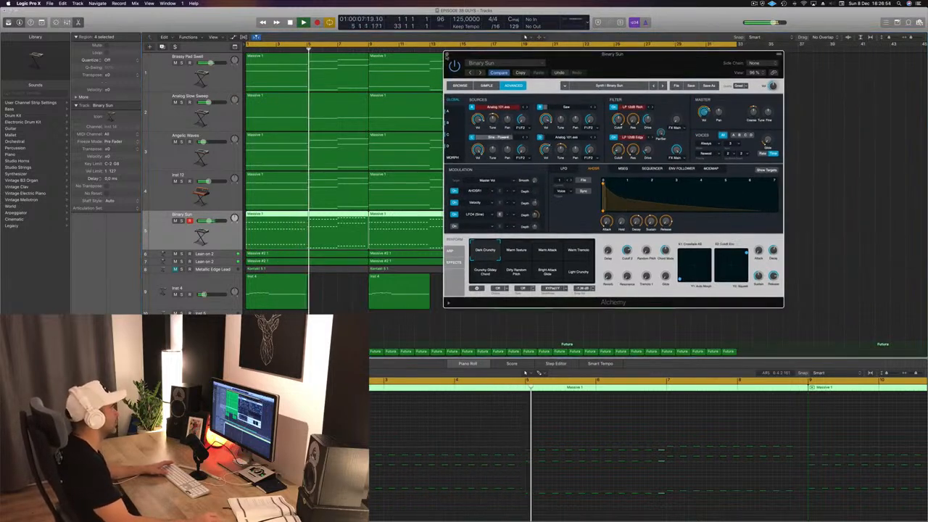
key(super+w)
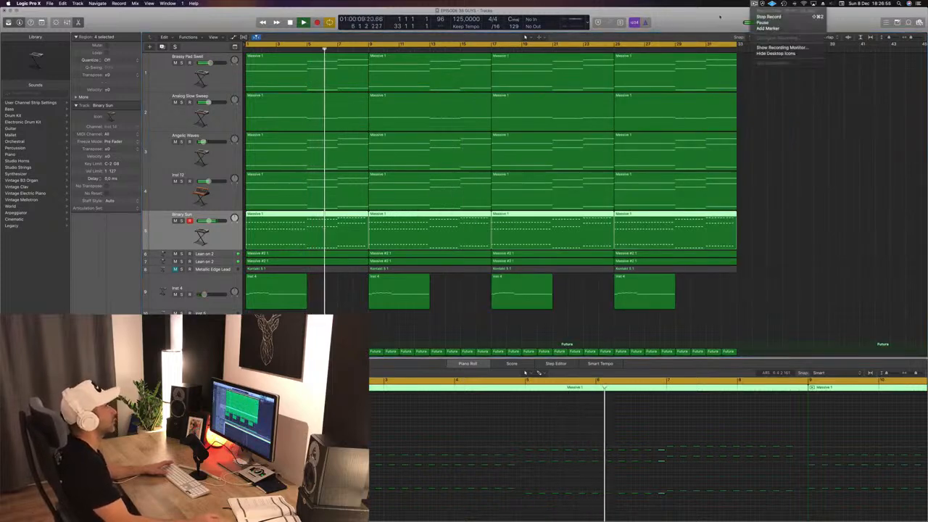
Clear the region selection, reselect the Binary Sun track with its regions and save the project.
click(766, 197)
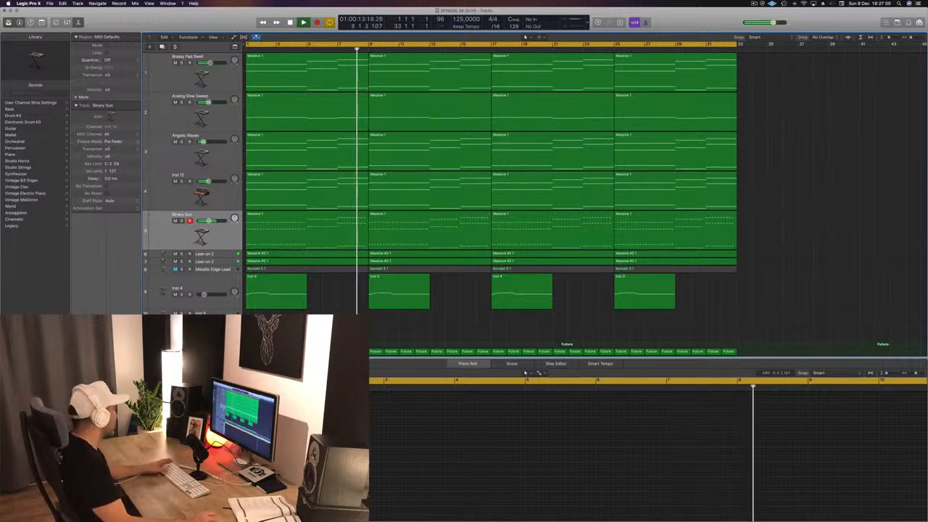
click(219, 236)
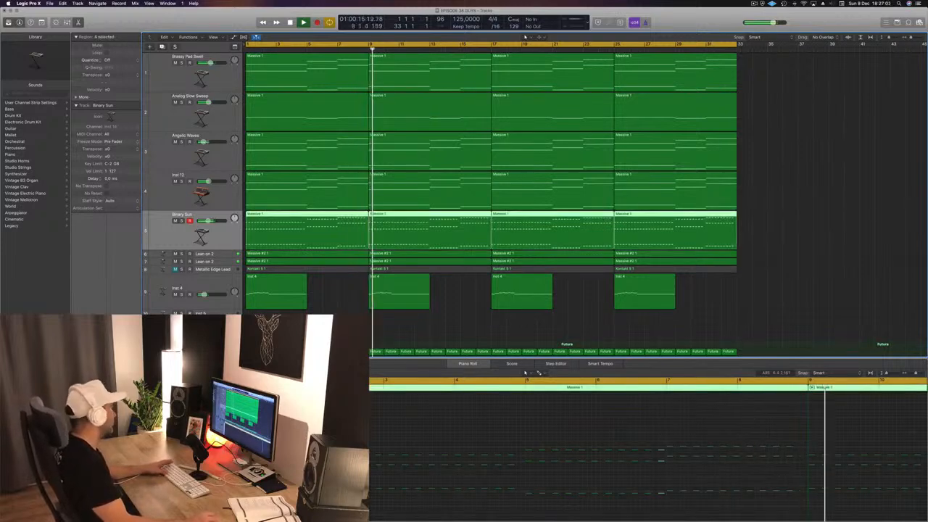
key(super+s)
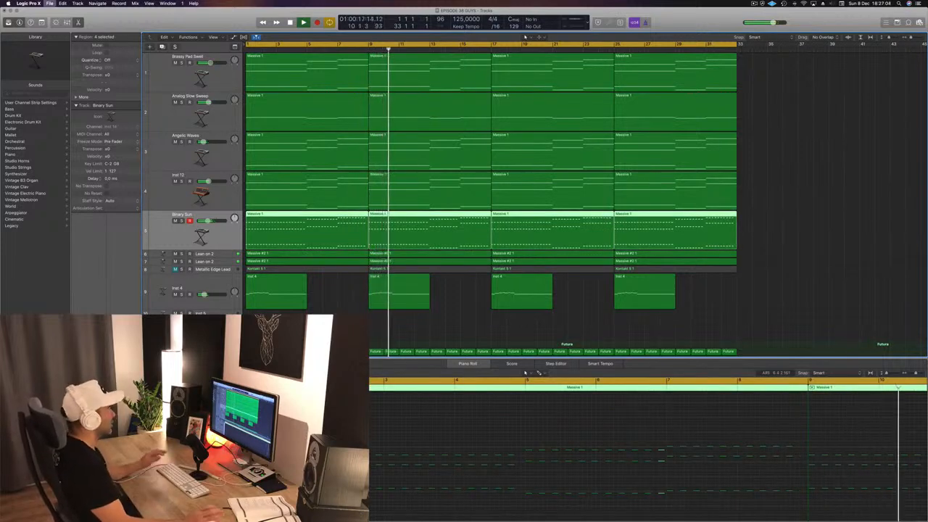